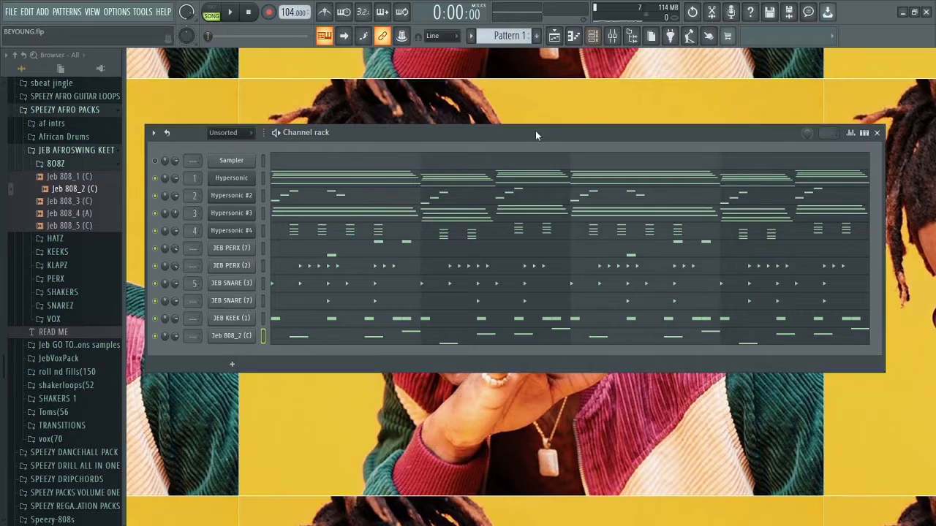
pyautogui.moveTo(535, 130); pyautogui.dragTo(527, 105)
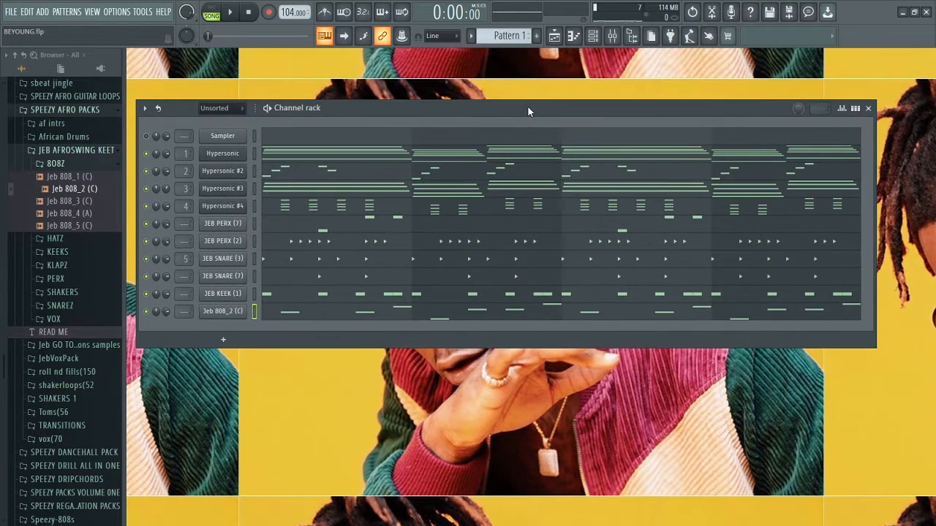
pyautogui.moveTo(689, 106); pyautogui.dragTo(709, 110)
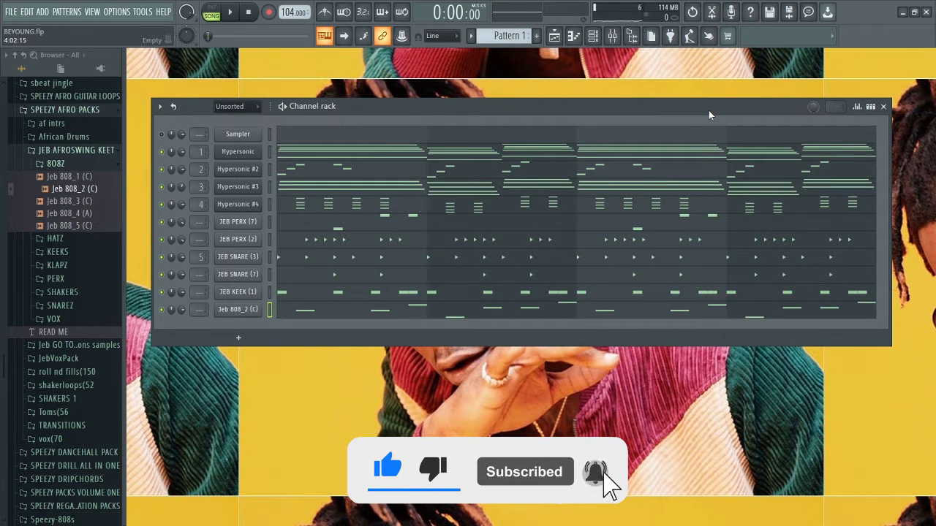
pyautogui.moveTo(709, 111)
pyautogui.mouseDown()
pyautogui.moveTo(700, 108)
pyautogui.moveTo(709, 124)
pyautogui.mouseUp()
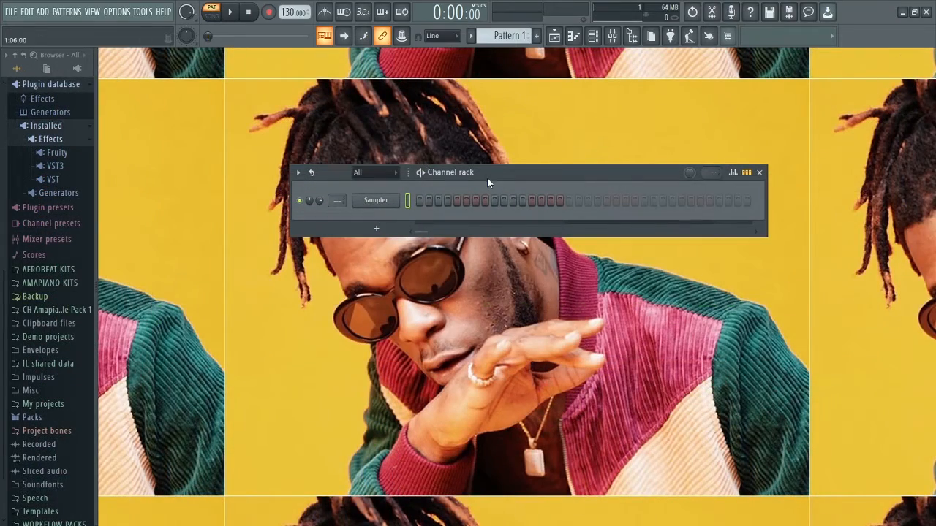
pyautogui.moveTo(486, 172); pyautogui.dragTo(436, 145)
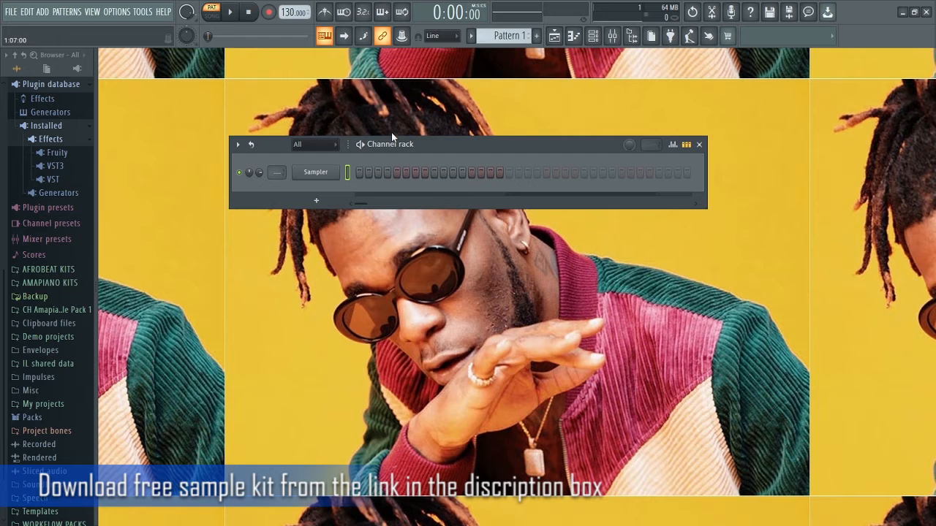
# Set the project tempo to 104 BPM and reposition the channel rack.
pyautogui.rightClick(293, 13)
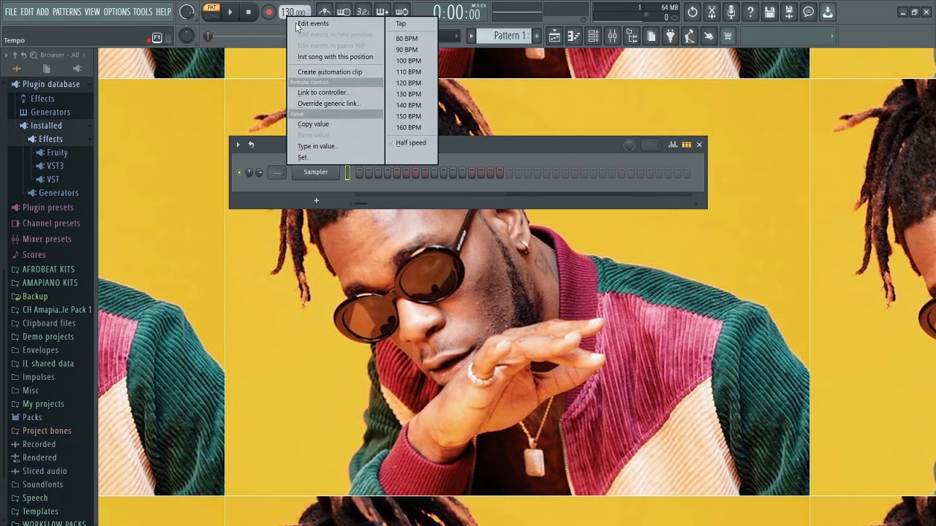
pyautogui.click(417, 64)
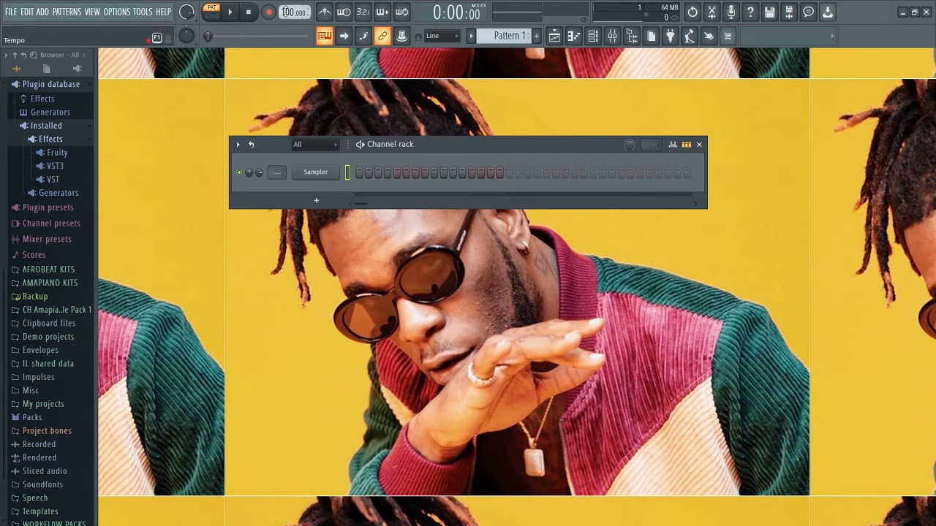
pyautogui.scroll(2, 287, 15)
pyautogui.moveTo(476, 149); pyautogui.dragTo(492, 142)
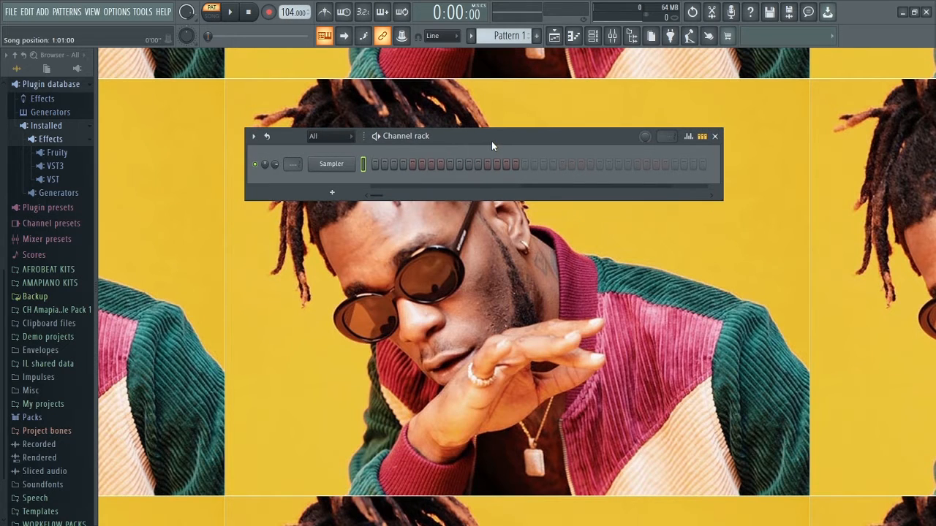
# Add a Hypersonic instrument channel to the channel rack and move its window higher up.
pyautogui.rightClick(338, 165)
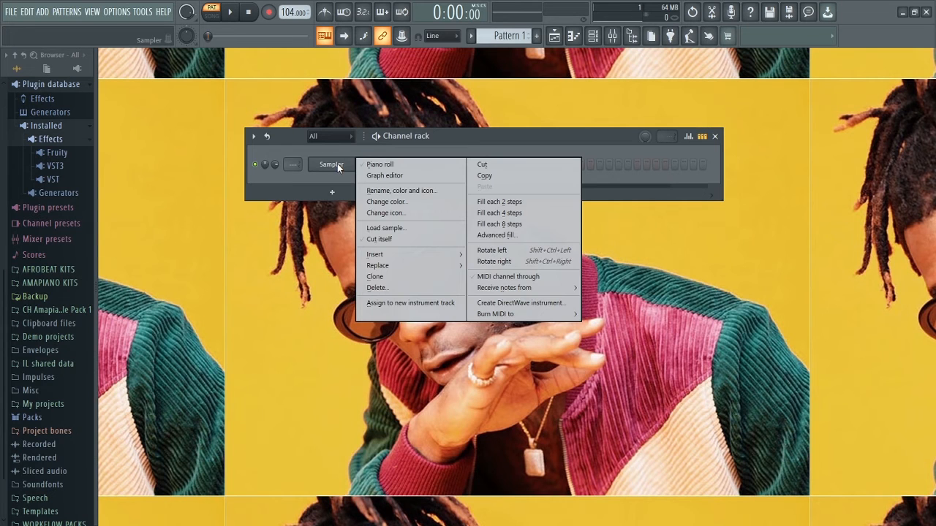
pyautogui.click(335, 192)
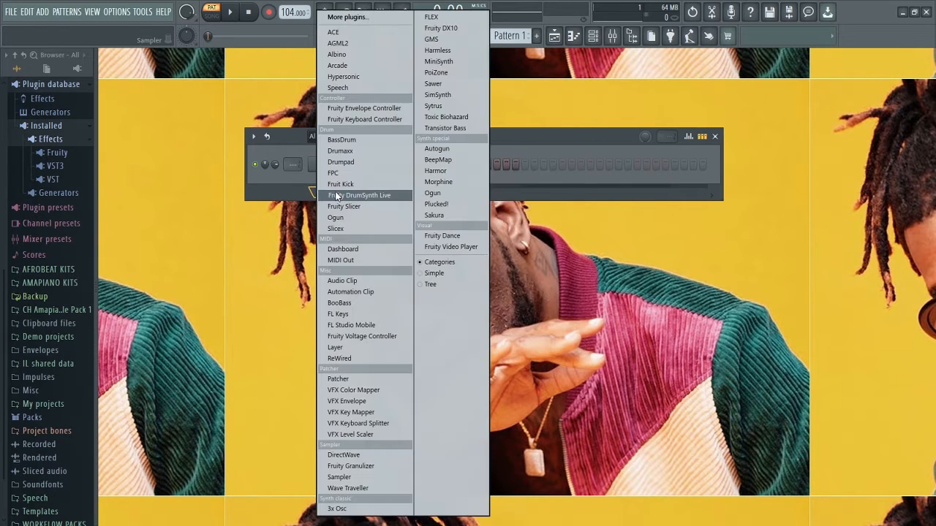
pyautogui.click(343, 76)
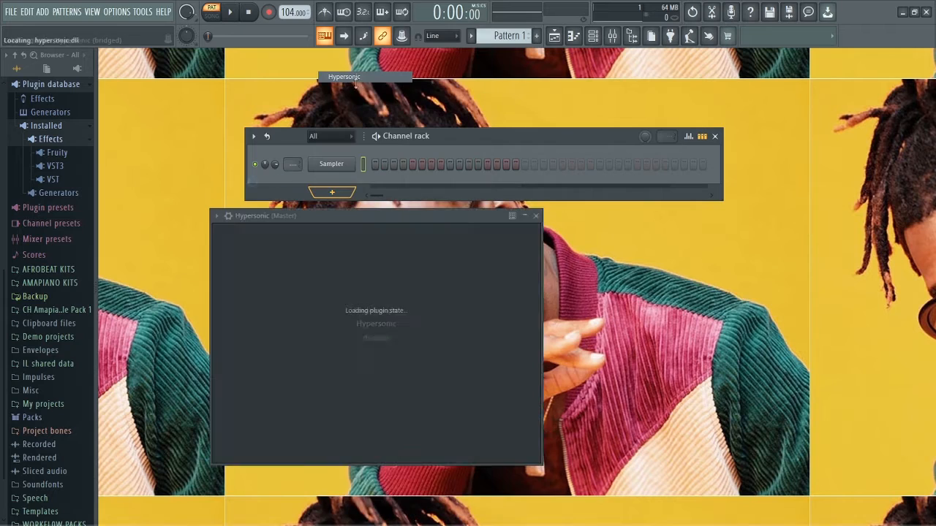
pyautogui.moveTo(360, 212); pyautogui.dragTo(352, 127)
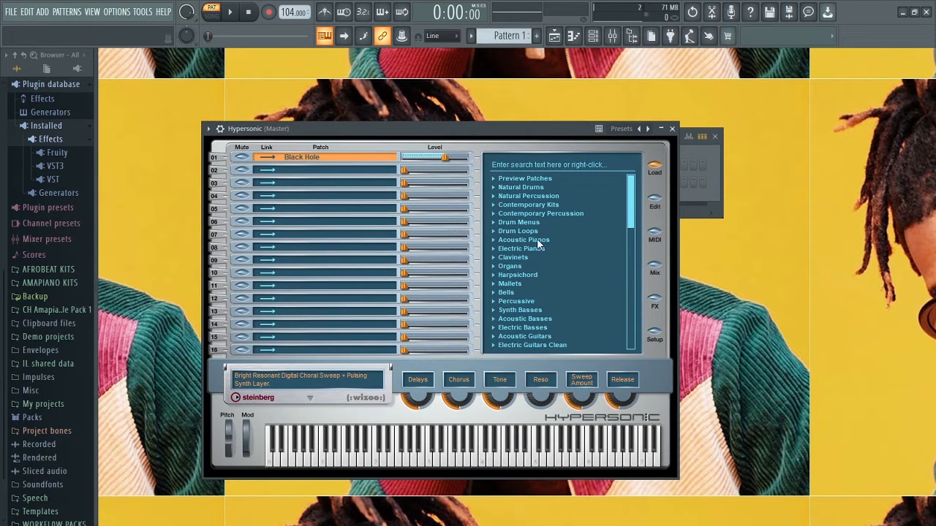
# Choose the Soft Grand Piano patch from Hypersonic's Acoustic Pianos bank and close the plugin window.
pyautogui.click(496, 241)
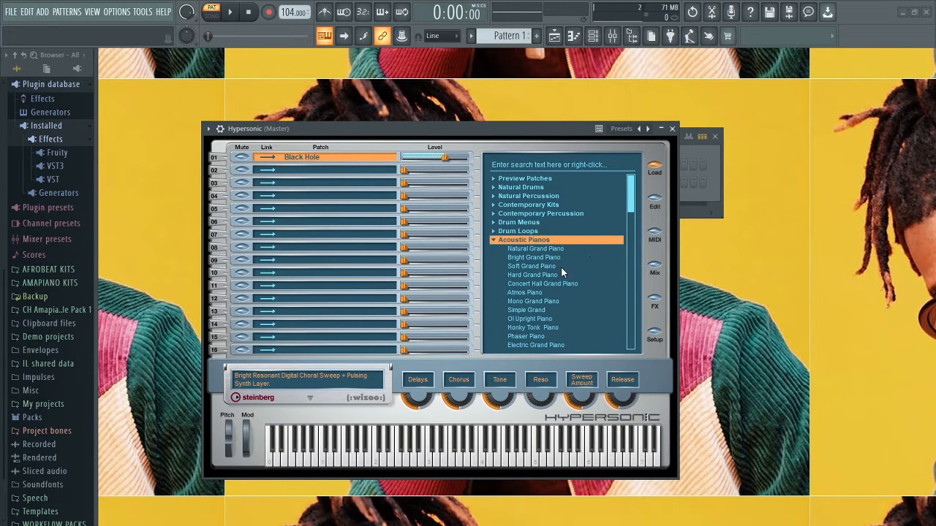
pyautogui.click(514, 268)
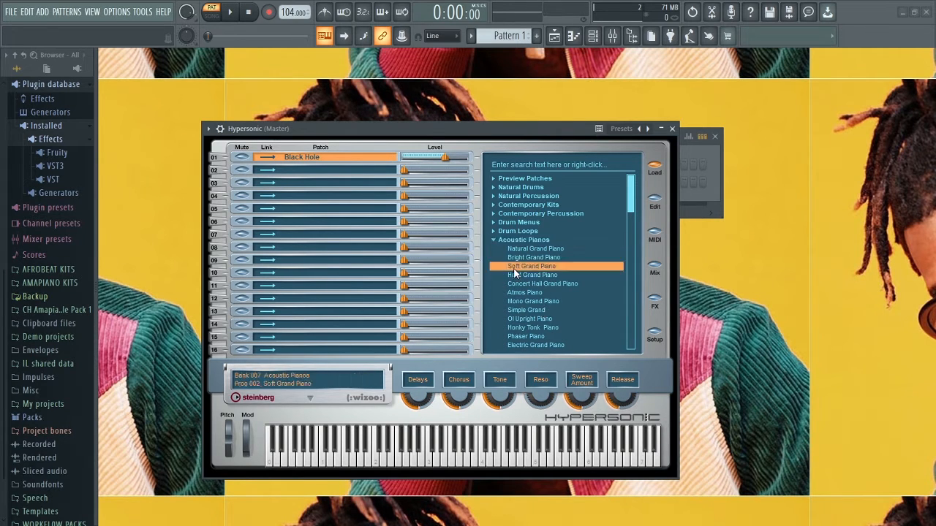
pyautogui.click(672, 129)
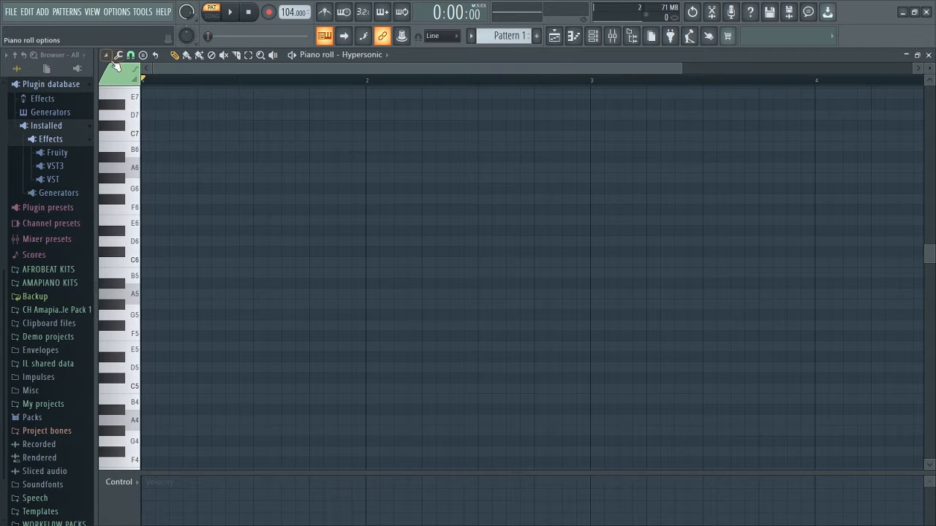
# Set the piano roll's scale highlighting to Minor Melodic with G as the root note.
pyautogui.click(106, 56)
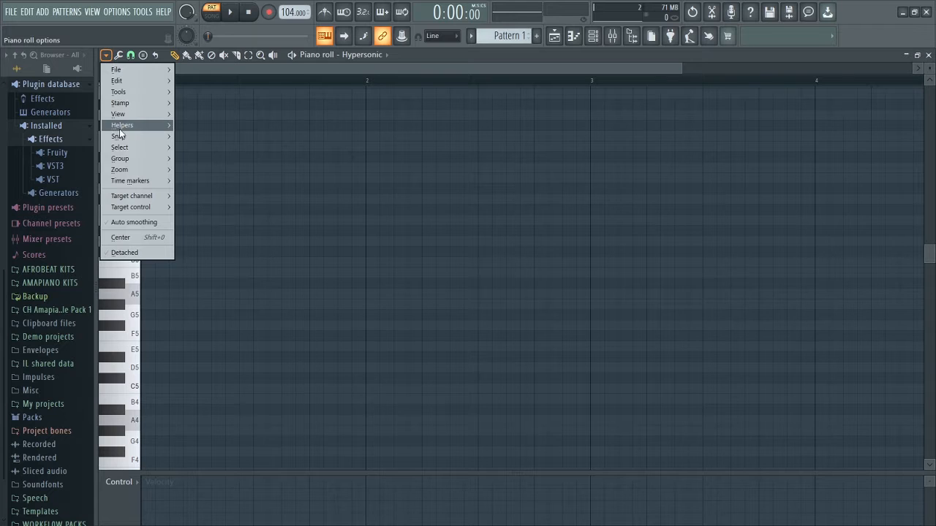
pyautogui.moveTo(122, 125)
pyautogui.moveTo(212, 136)
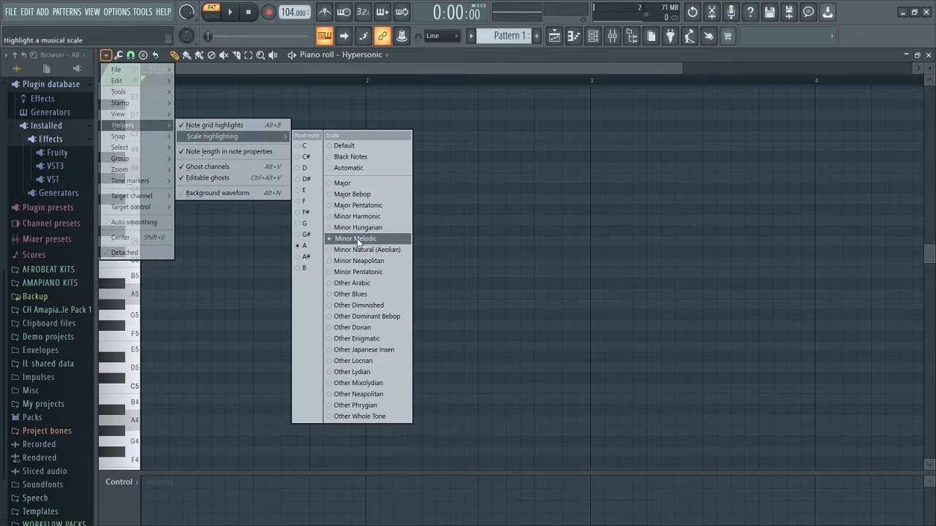
pyautogui.click(357, 239)
pyautogui.click(303, 223)
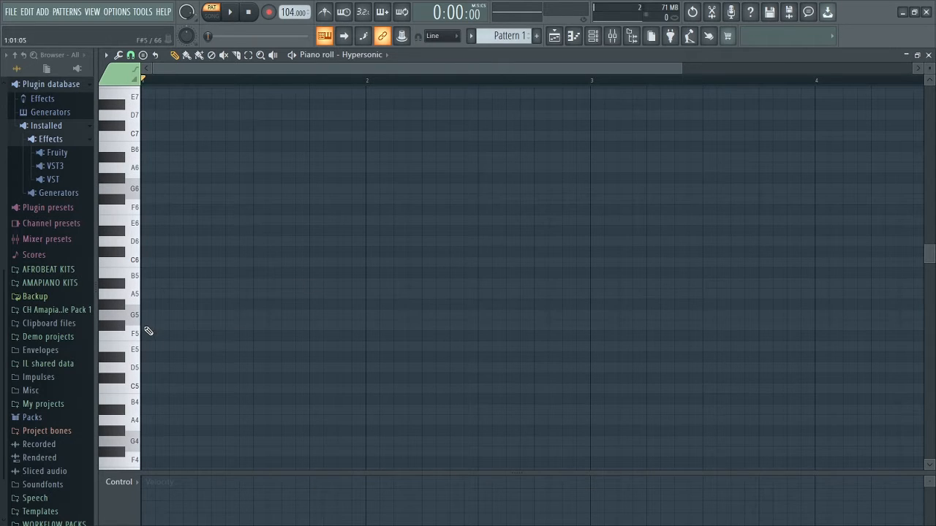
# Draw a one-bar F#5 note in bar 1, then half-bar E5 and D5 notes in bar 2.
pyautogui.moveTo(147, 331); pyautogui.dragTo(387, 356)
pyautogui.moveTo(684, 69); pyautogui.dragTo(616, 98)
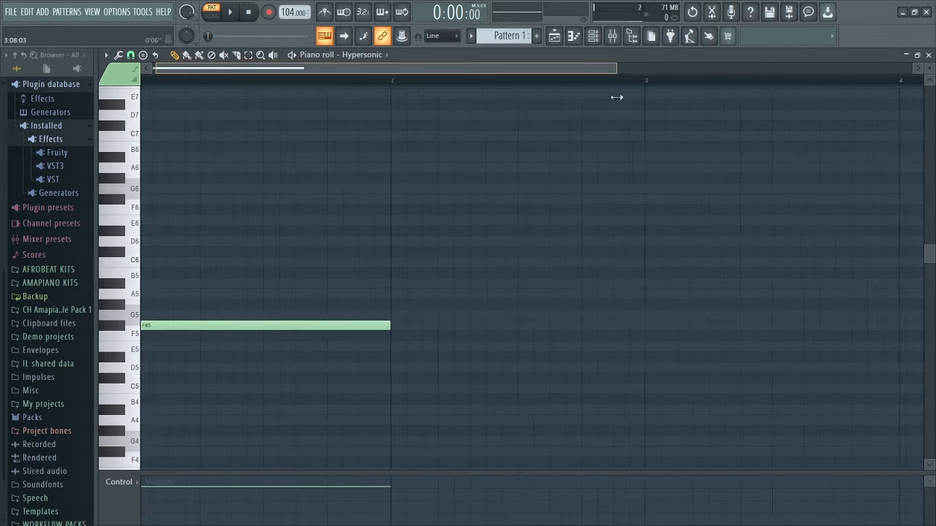
pyautogui.click(408, 346)
pyautogui.click(541, 368)
pyautogui.moveTo(670, 347); pyautogui.dragTo(538, 347)
pyautogui.moveTo(804, 368)
pyautogui.mouseDown()
pyautogui.moveTo(651, 374)
pyautogui.moveTo(669, 373)
pyautogui.mouseUp()
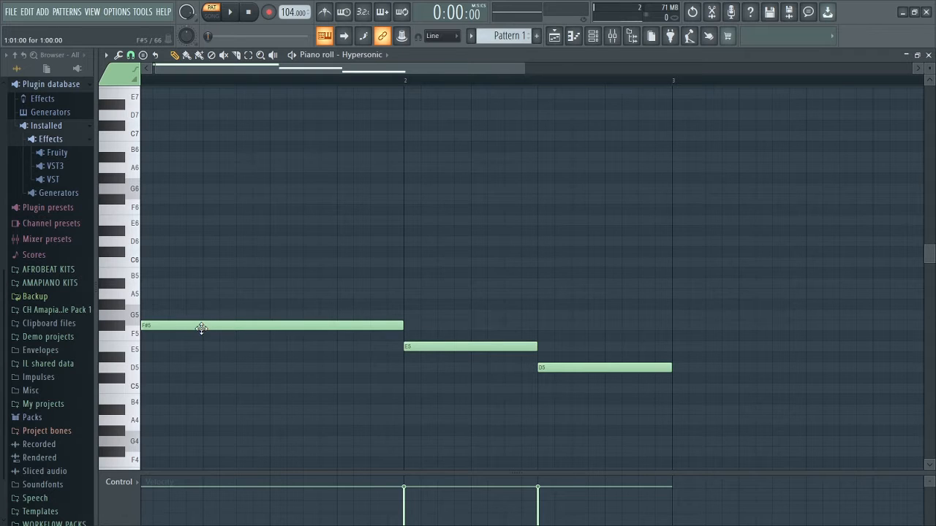
# Add an A#5 note above the F#5, extend it to one bar, then delete it.
pyautogui.click(146, 285)
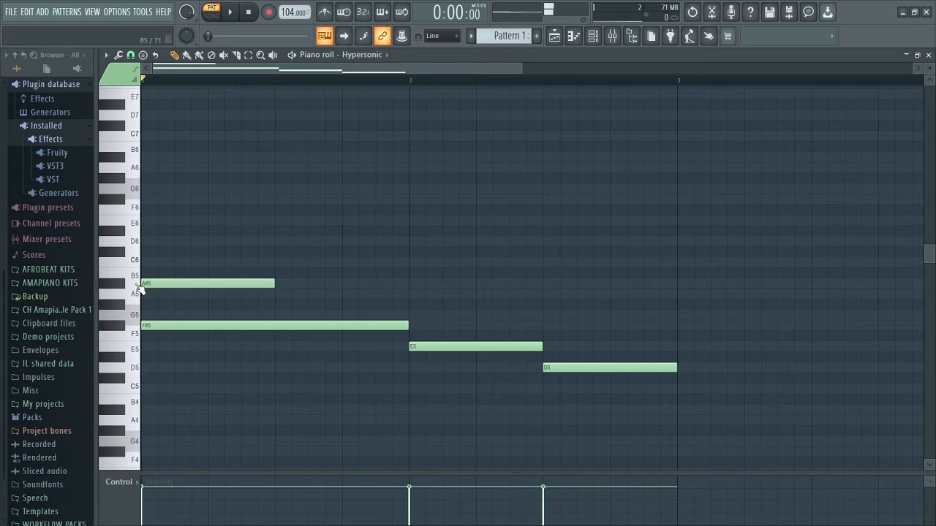
pyautogui.moveTo(272, 283); pyautogui.dragTo(401, 285)
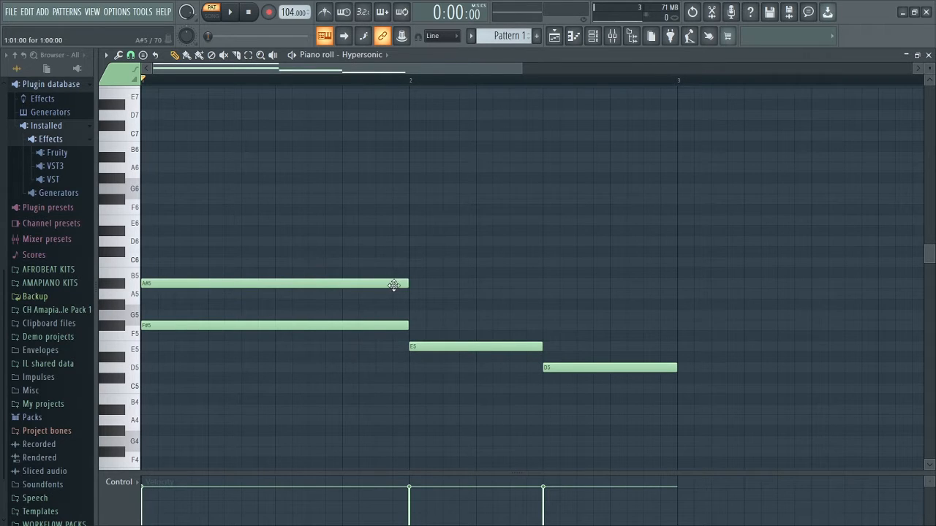
pyautogui.rightClick(168, 284)
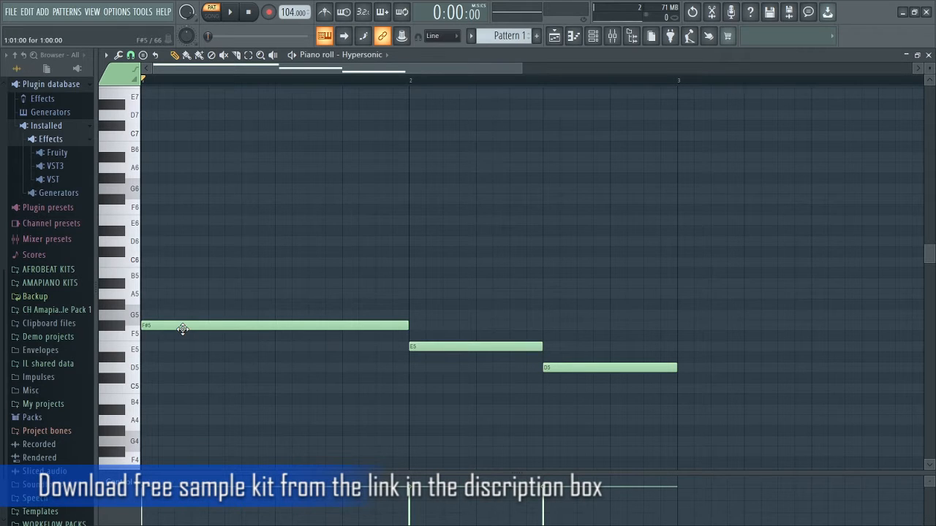
# Lower the one-bar F#5 note to E5, audition the keys above it and add a one-bar G5 note.
pyautogui.moveTo(183, 329); pyautogui.dragTo(182, 355)
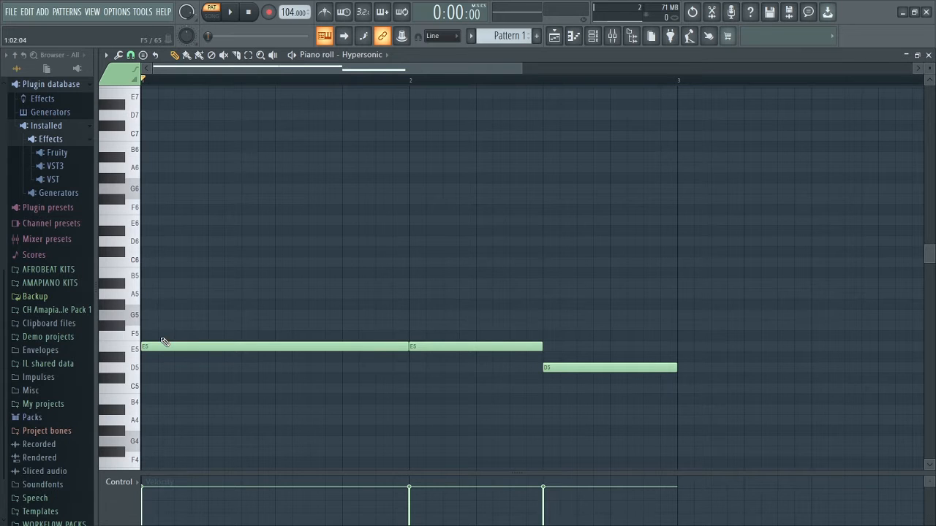
pyautogui.moveTo(156, 345)
pyautogui.mouseDown()
pyautogui.moveTo(168, 346)
pyautogui.moveTo(152, 347)
pyautogui.mouseUp()
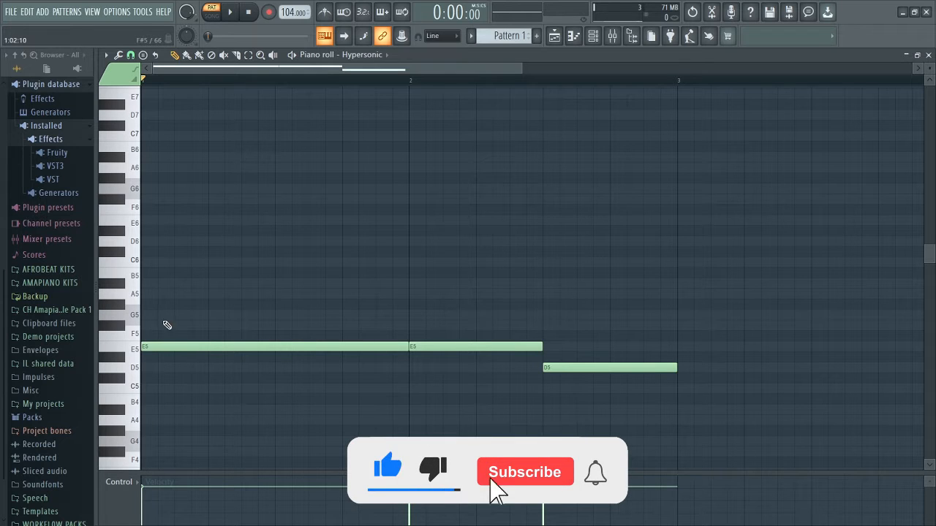
pyautogui.click(135, 349)
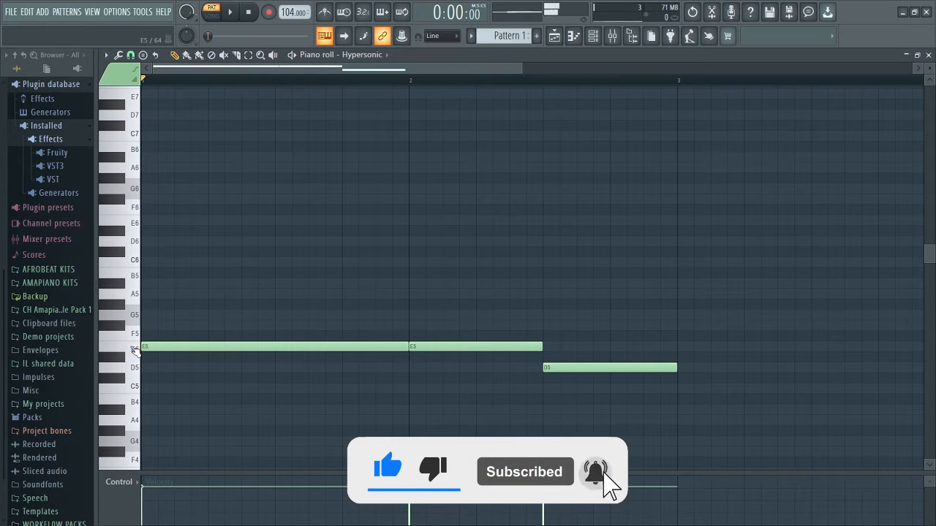
pyautogui.click(135, 337)
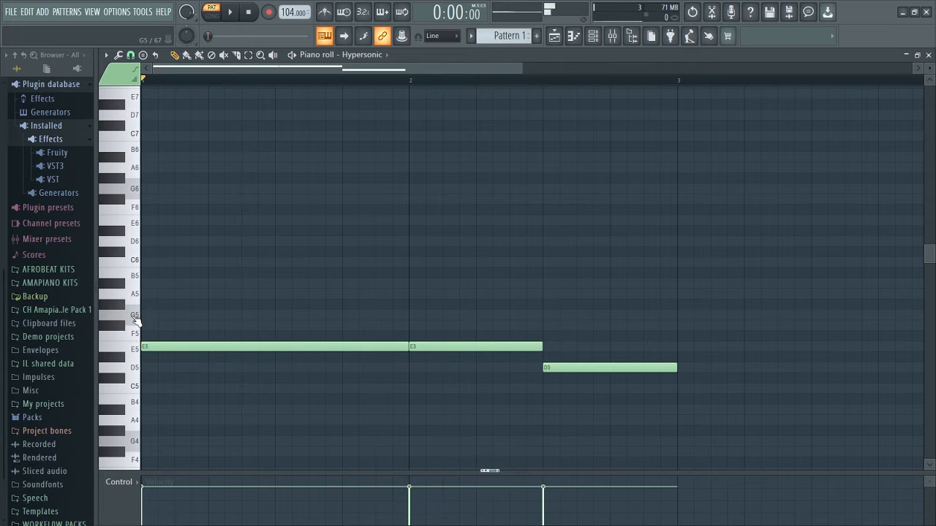
pyautogui.click(137, 303)
pyautogui.click(147, 316)
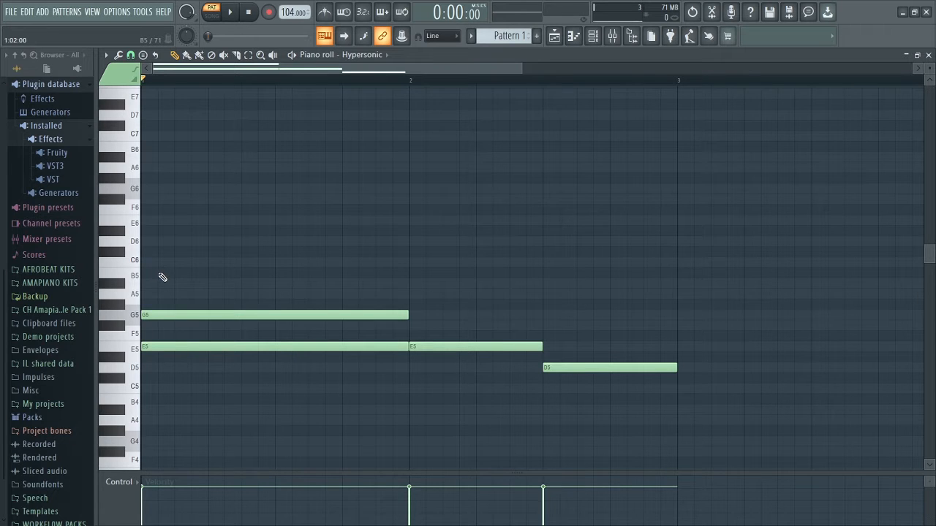
# Delete all the notes from the Hypersonic piano roll.
pyautogui.rightClick(262, 316)
pyautogui.rightClick(326, 346)
pyautogui.rightClick(508, 347)
pyautogui.rightClick(576, 368)
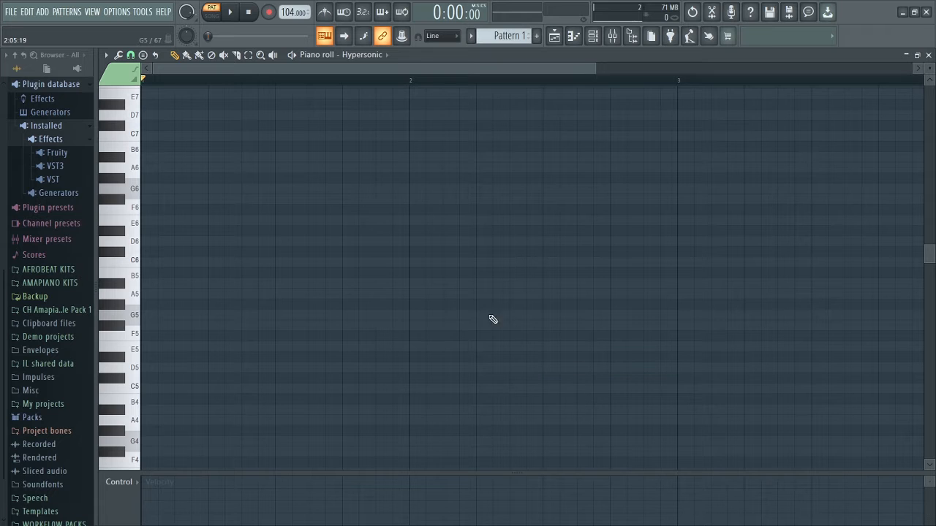
# Draw a one-bar chord of C5, E5 and G5 in bar 1.
pyautogui.moveTo(598, 70); pyautogui.dragTo(702, 63)
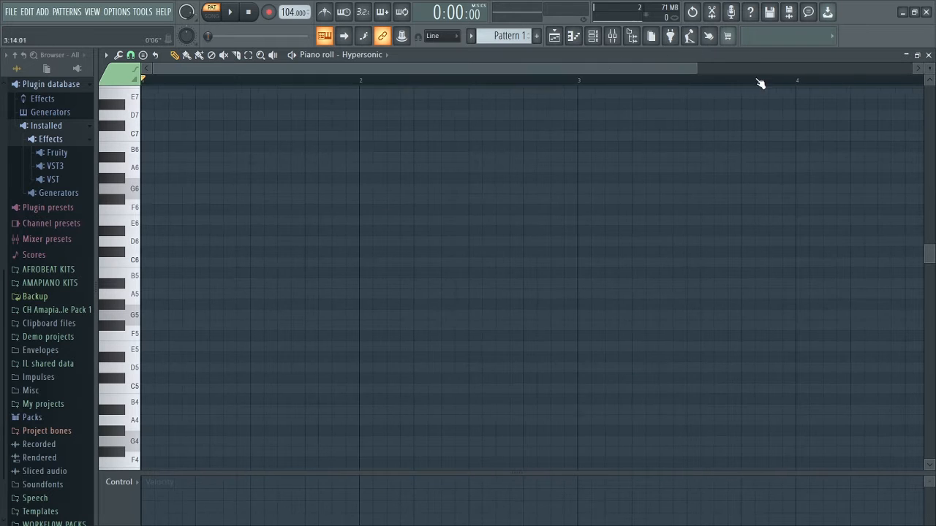
pyautogui.click(146, 391)
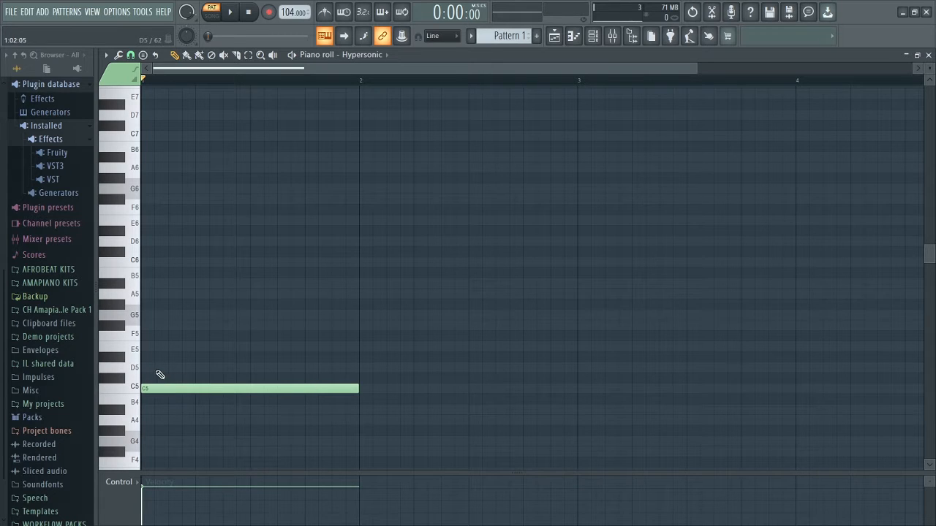
pyautogui.click(150, 348)
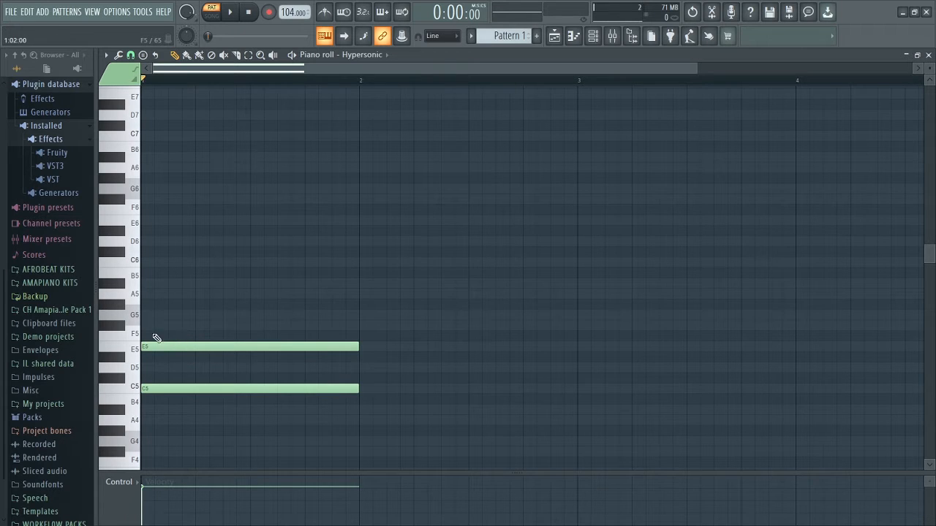
pyautogui.click(154, 317)
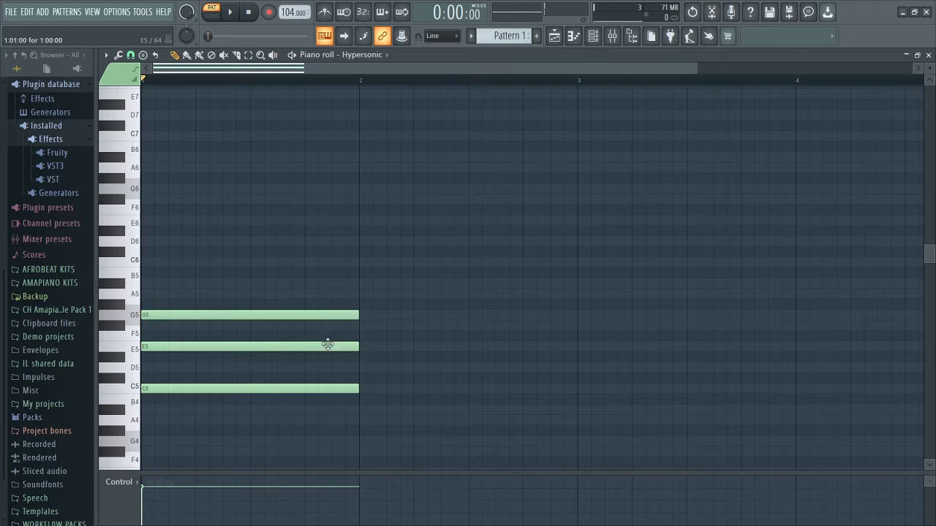
# Add an A#4 note at the start of bar 2 and shorten it to half a bar.
pyautogui.moveTo(925, 260); pyautogui.dragTo(926, 291)
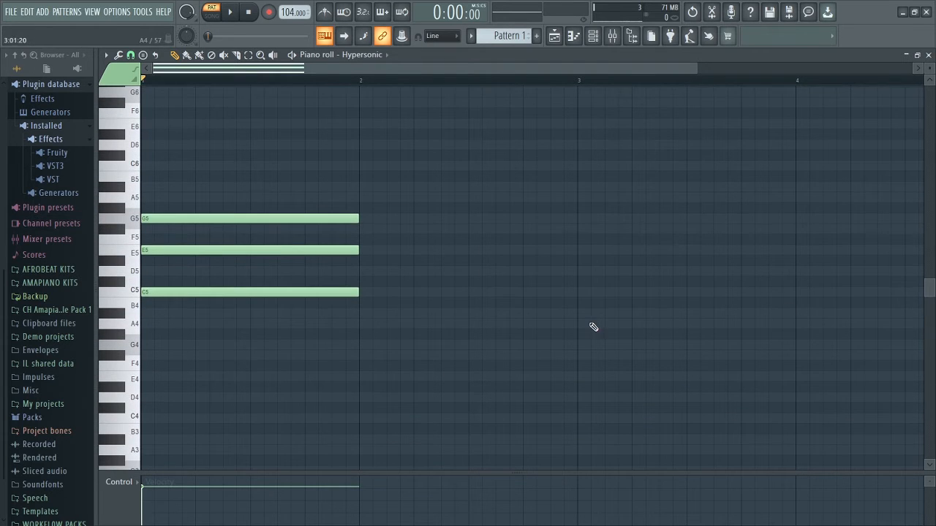
pyautogui.click(360, 314)
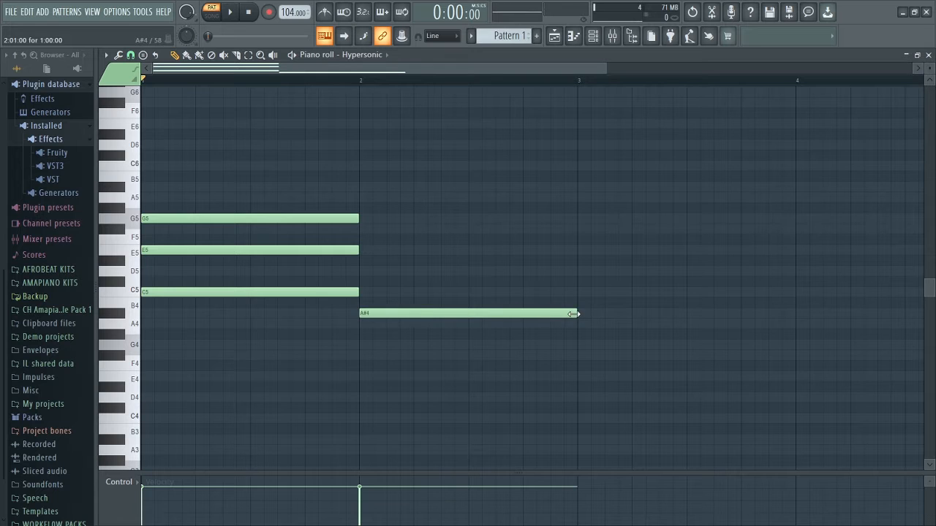
pyautogui.moveTo(569, 312); pyautogui.dragTo(468, 321)
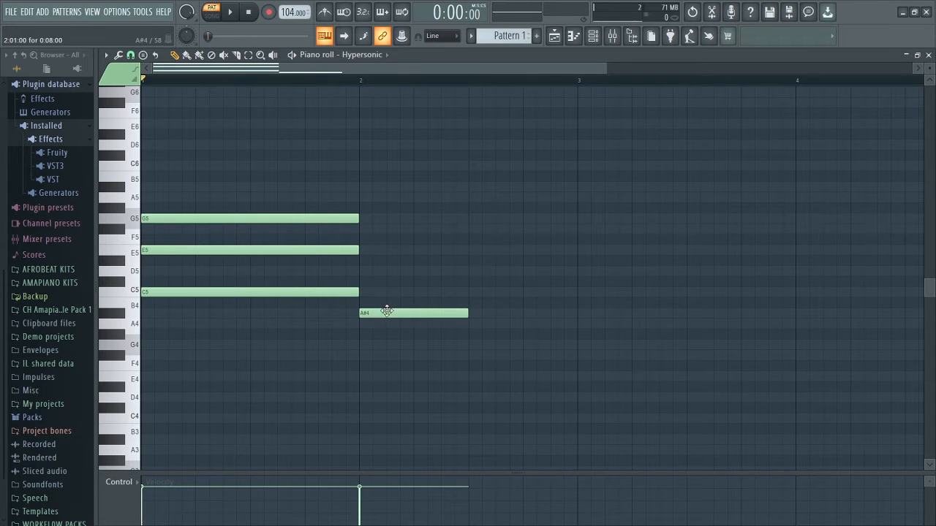
# Try a half-bar D5 above the A#4 at the start of bar 2 and delete both notes.
pyautogui.click(364, 273)
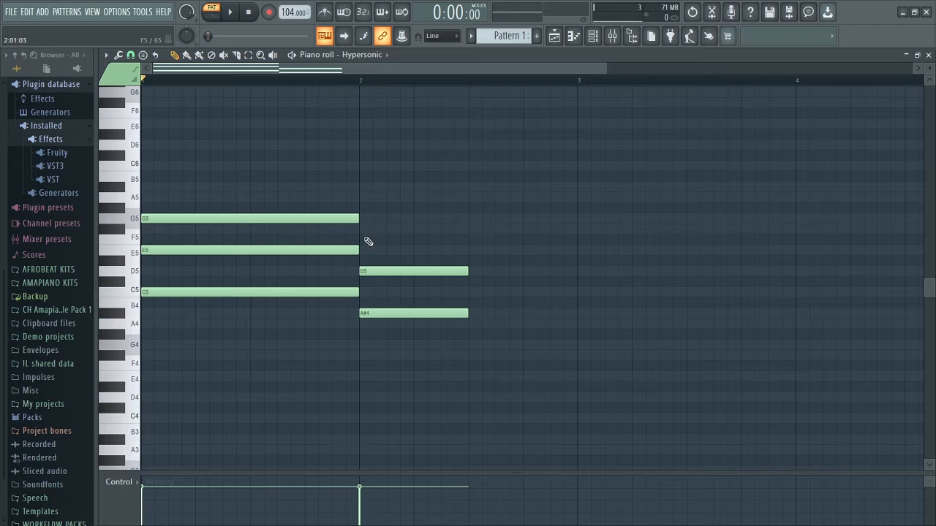
pyautogui.rightClick(388, 271)
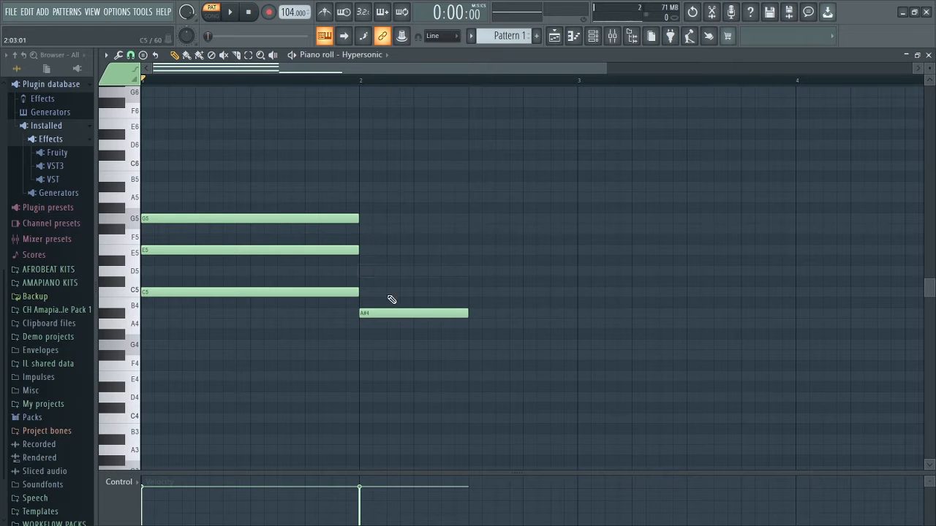
pyautogui.rightClick(393, 314)
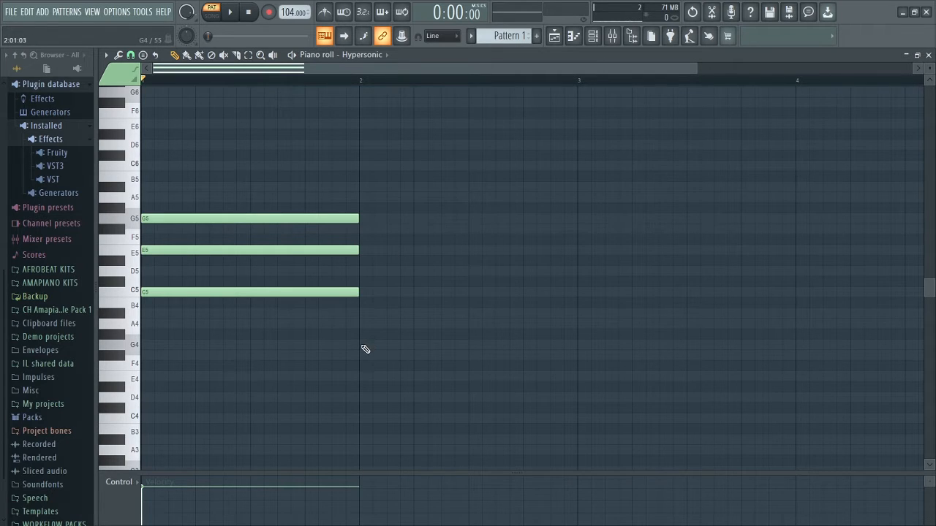
# Draw a half-bar chord of G4, A#4 and D5 at the start of bar 2.
pyautogui.click(364, 345)
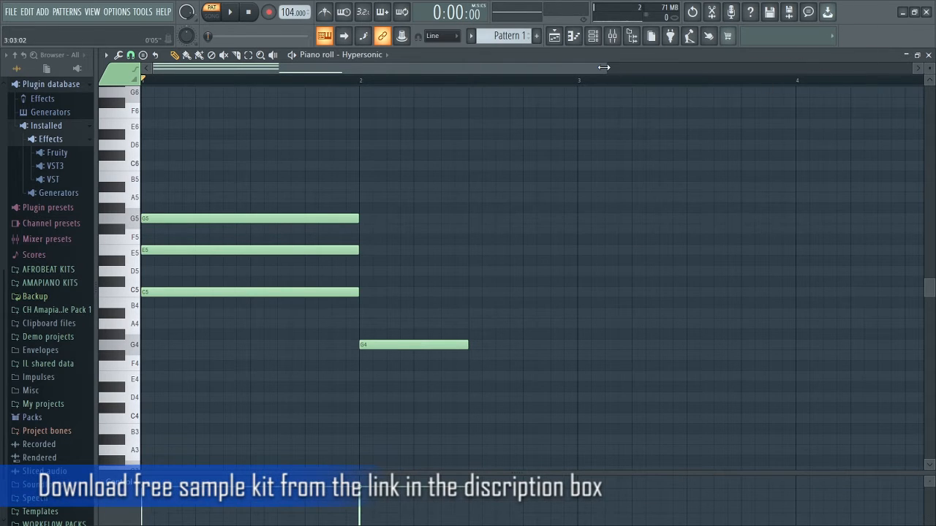
pyautogui.moveTo(605, 66); pyautogui.dragTo(510, 66)
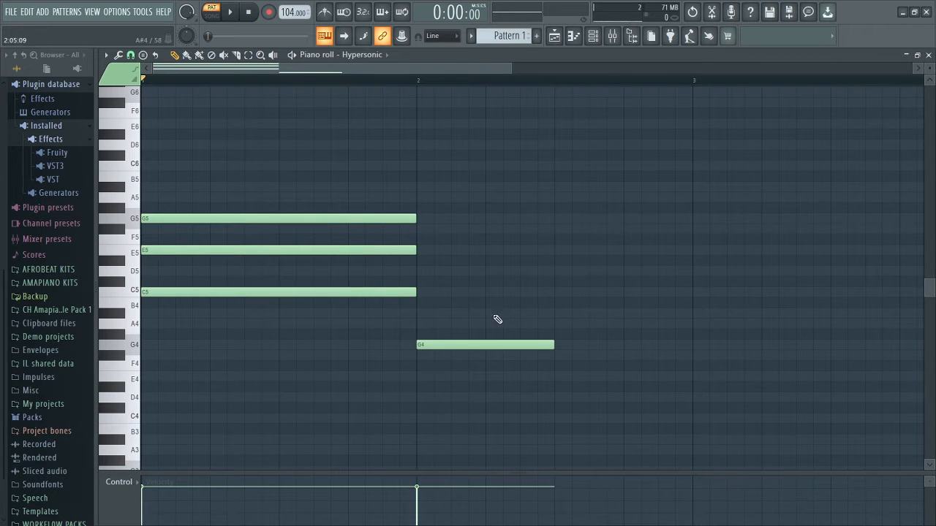
pyautogui.click(422, 317)
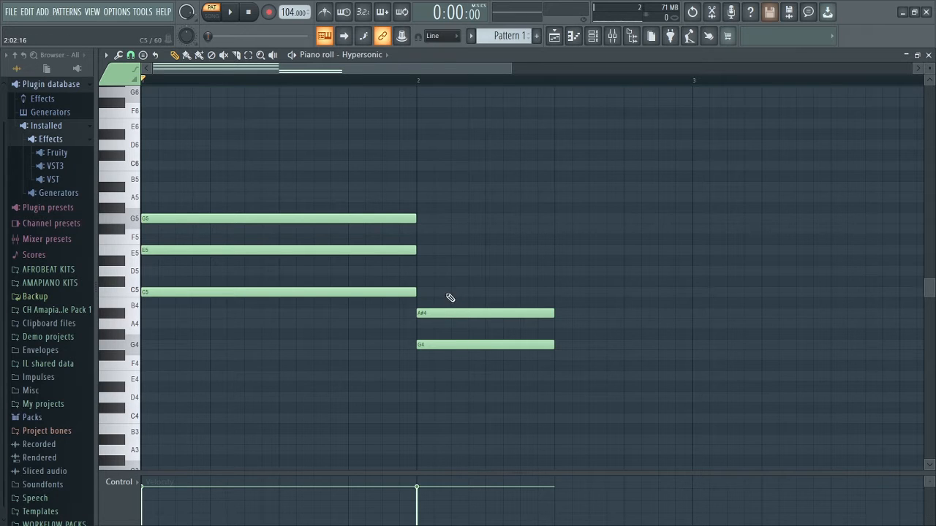
pyautogui.click(419, 275)
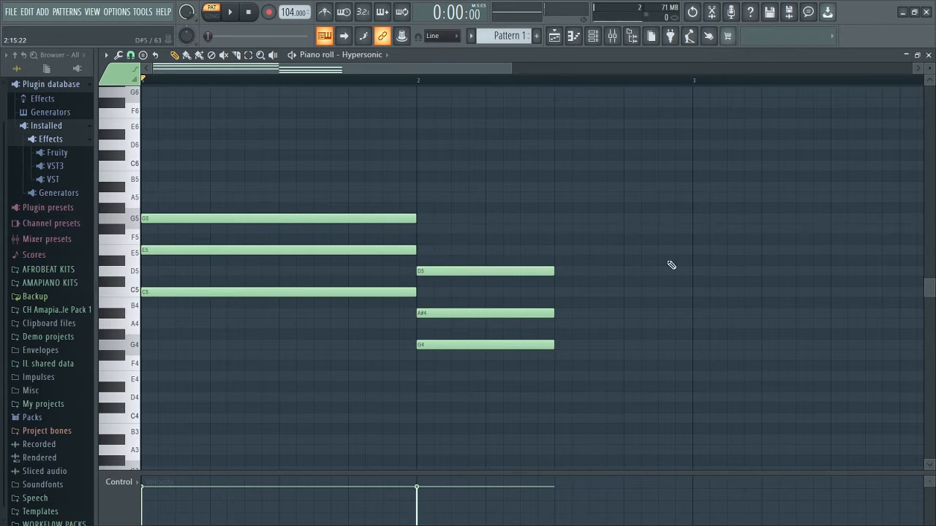
pyautogui.click(554, 377)
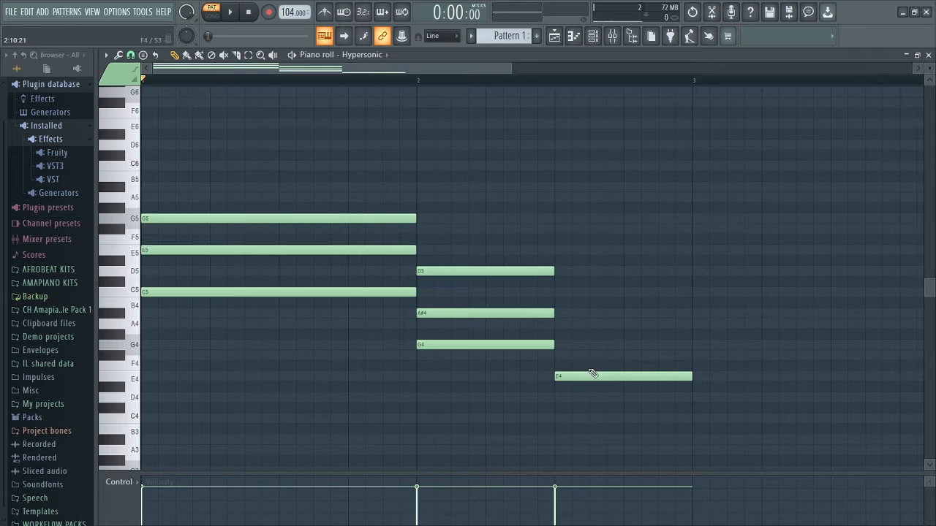
pyautogui.click(559, 346)
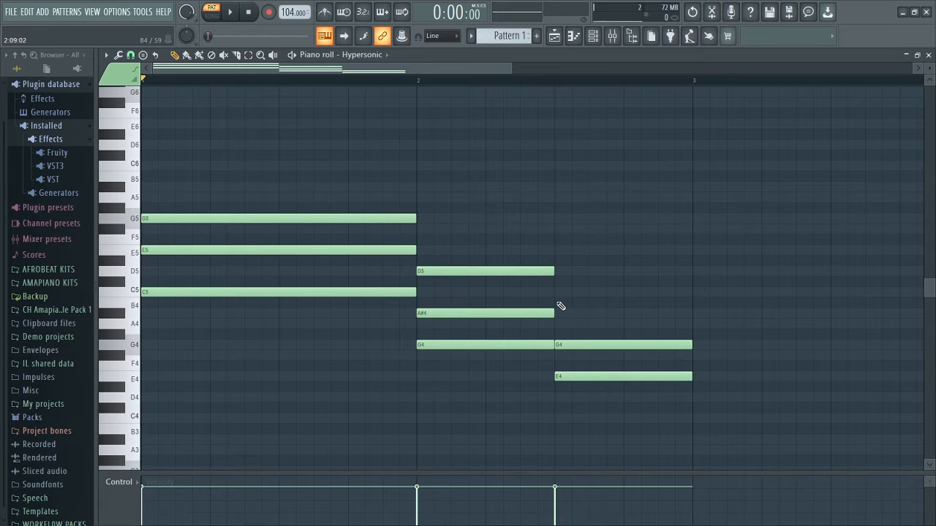
pyautogui.rightClick(589, 378)
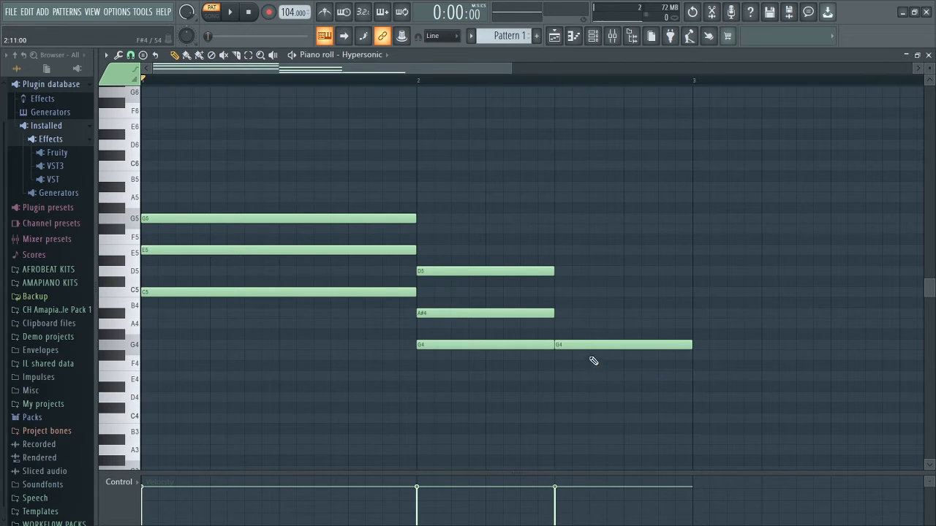
pyautogui.rightClick(590, 345)
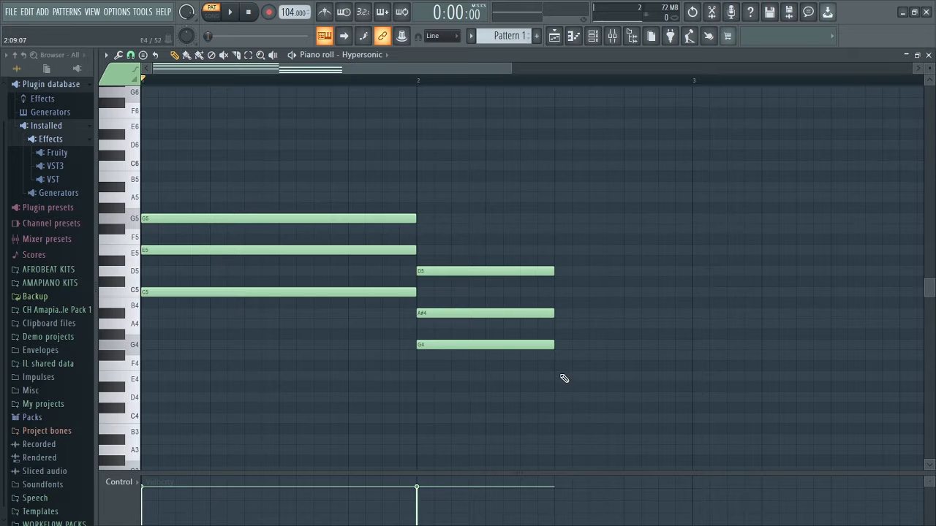
# Draw a half-bar chord of D5, F#5 and A5 in the second half of bar 2.
pyautogui.click(559, 296)
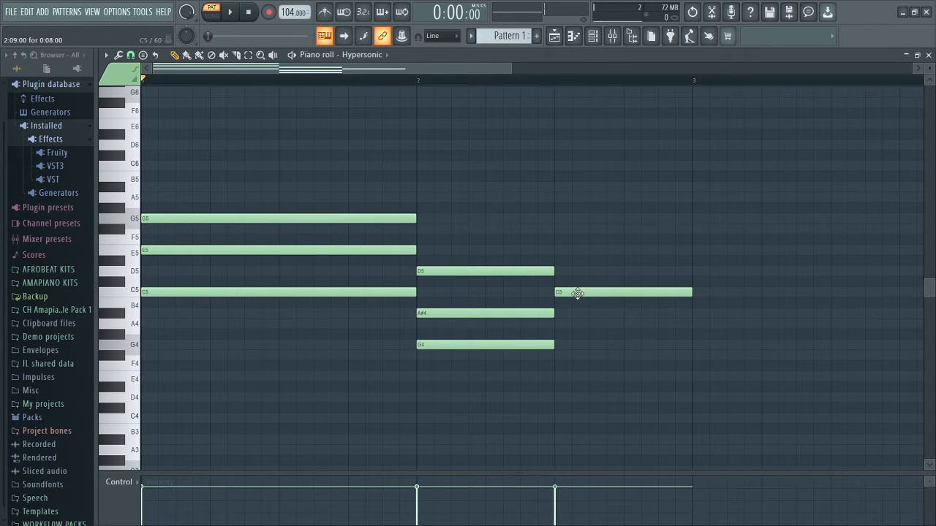
pyautogui.click(576, 270)
pyautogui.rightClick(589, 291)
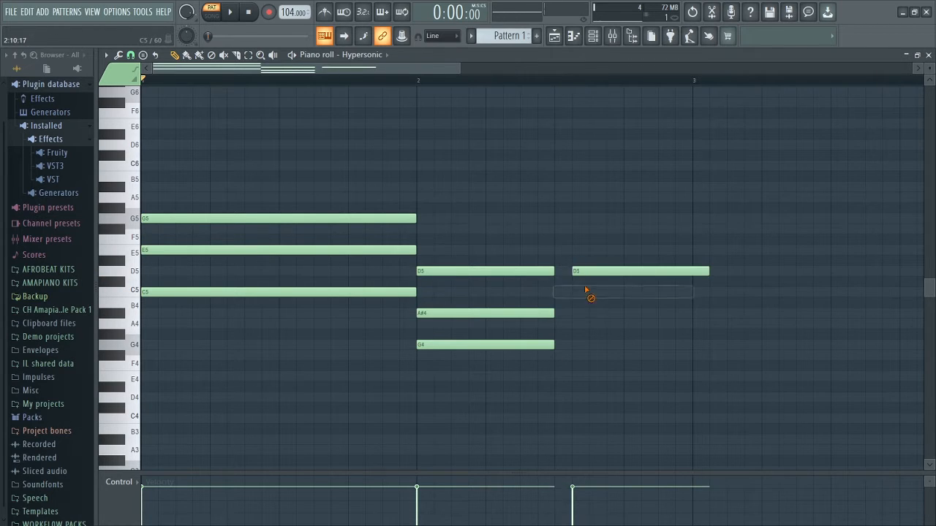
pyautogui.moveTo(585, 270); pyautogui.dragTo(570, 271)
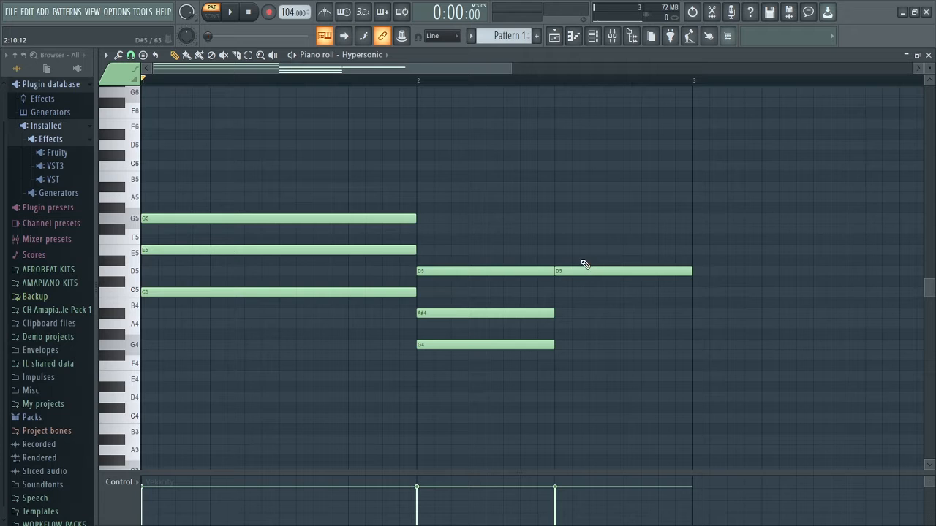
pyautogui.click(133, 261)
pyautogui.click(557, 230)
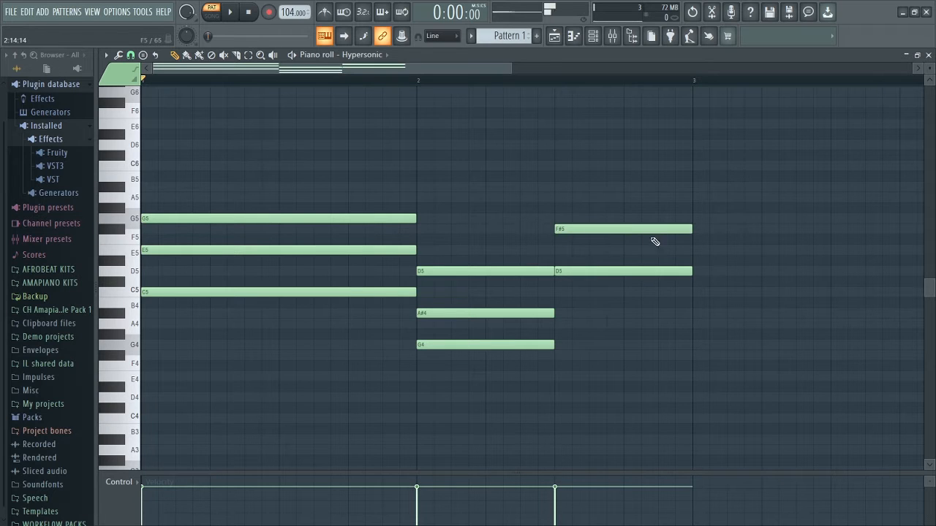
pyautogui.click(562, 200)
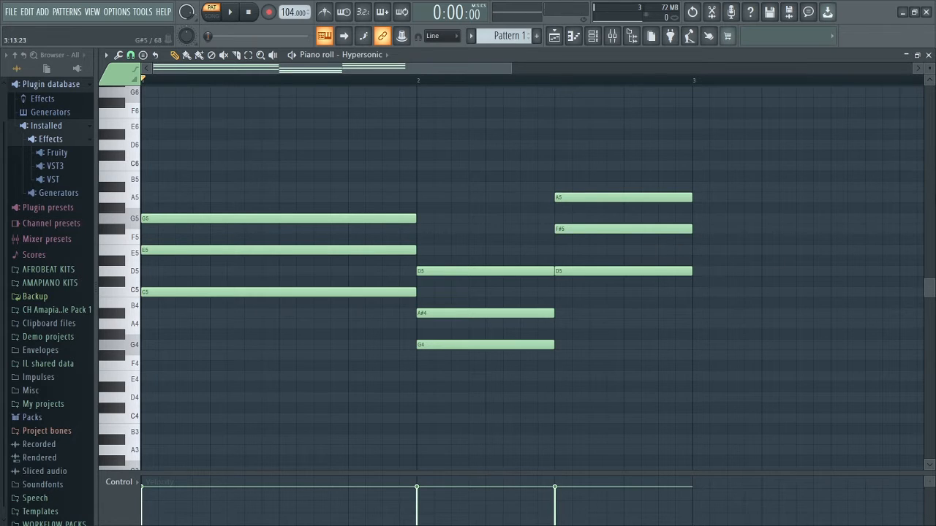
# Play back the two-bar chord progression and stop it.
pyautogui.moveTo(929, 288); pyautogui.dragTo(932, 301)
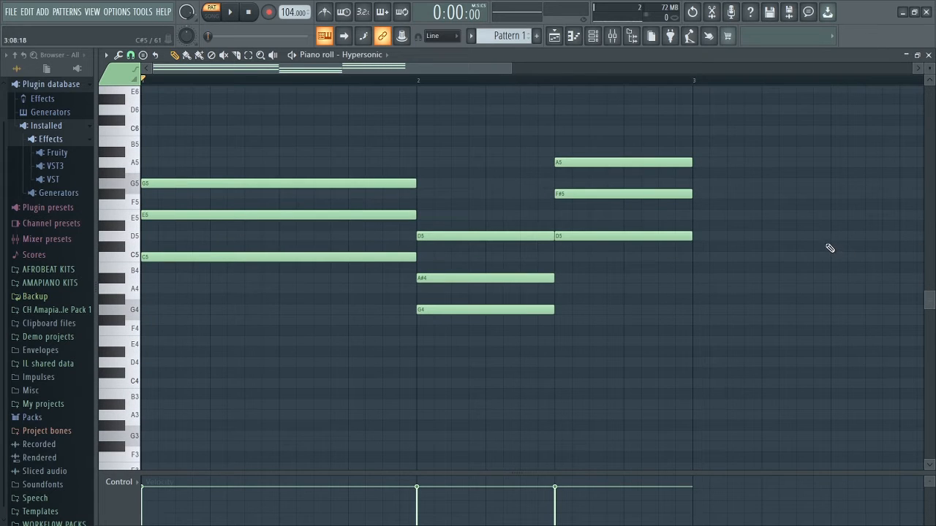
pyautogui.press('space')
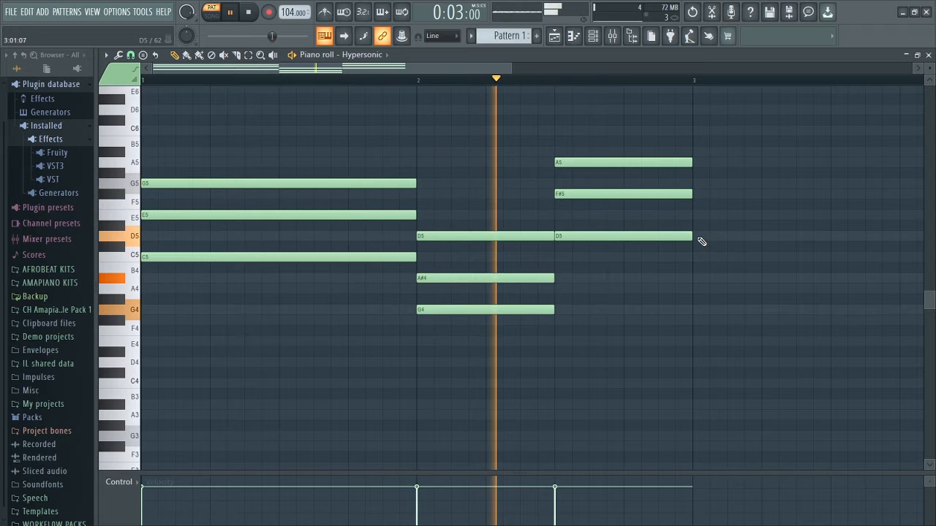
pyautogui.press('space')
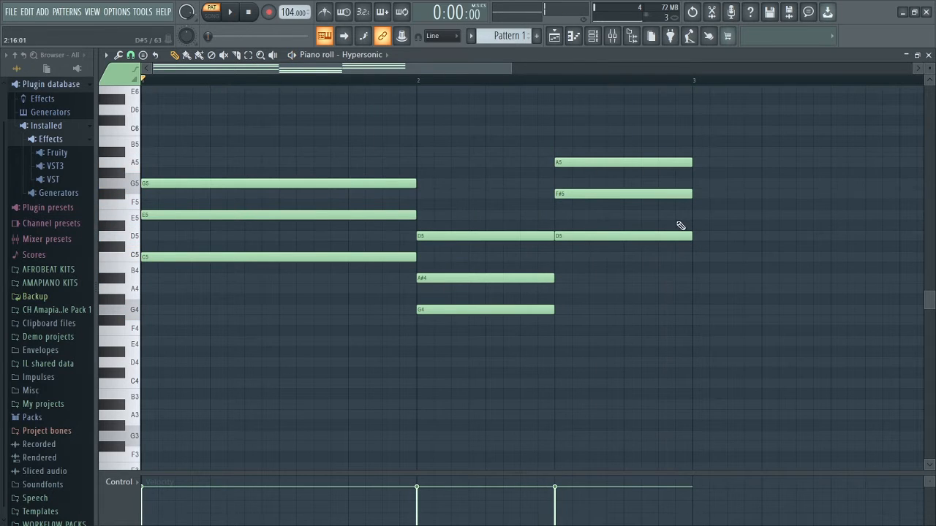
# Duplicate the whole two-bar chord progression into bars 3 and 4 and deselect the notes.
pyautogui.moveTo(514, 68); pyautogui.dragTo(621, 72)
pyautogui.hotkey('ctrl', 'a')
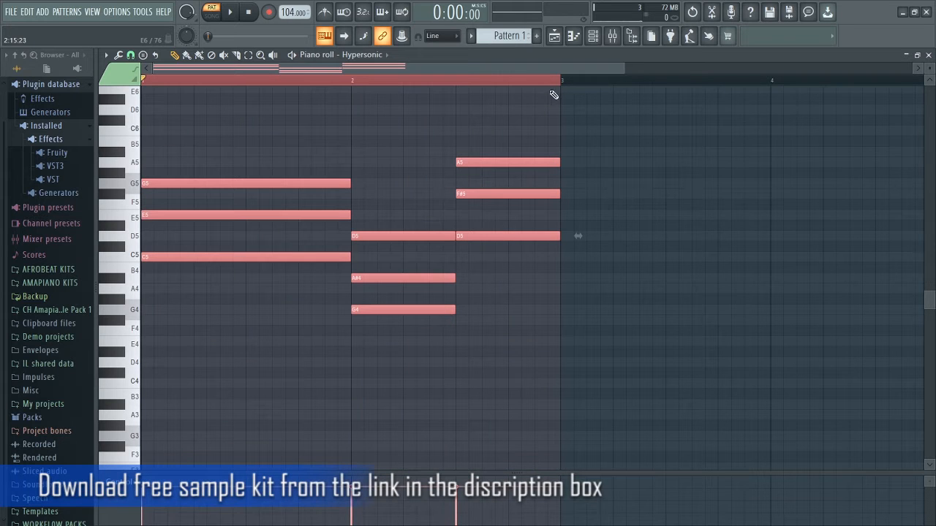
pyautogui.hotkey('ctrl', 'b')
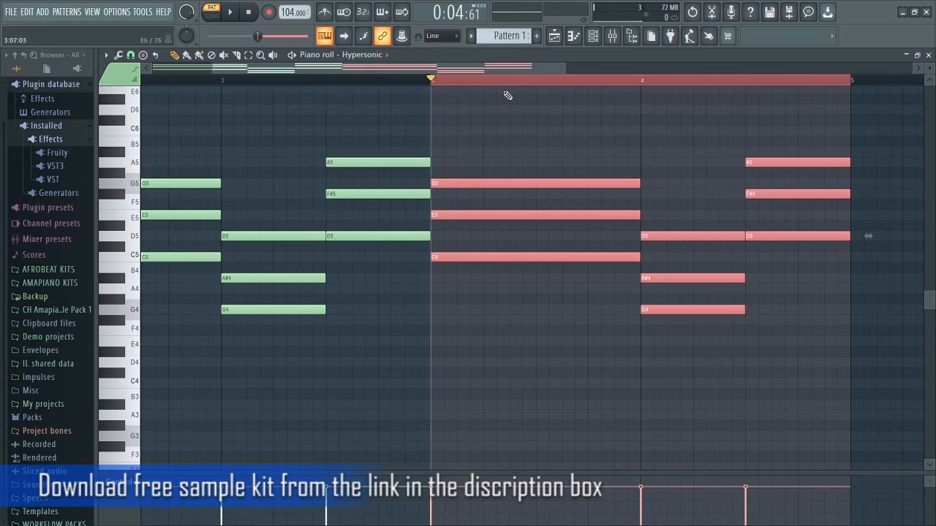
pyautogui.moveTo(368, 70); pyautogui.dragTo(298, 69)
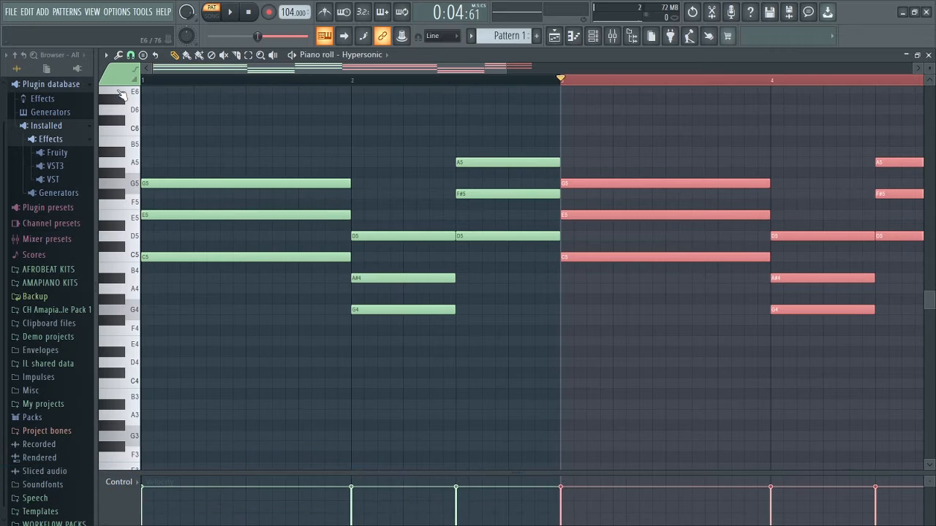
pyautogui.click(145, 81)
pyautogui.hotkey('ctrl', 'd')
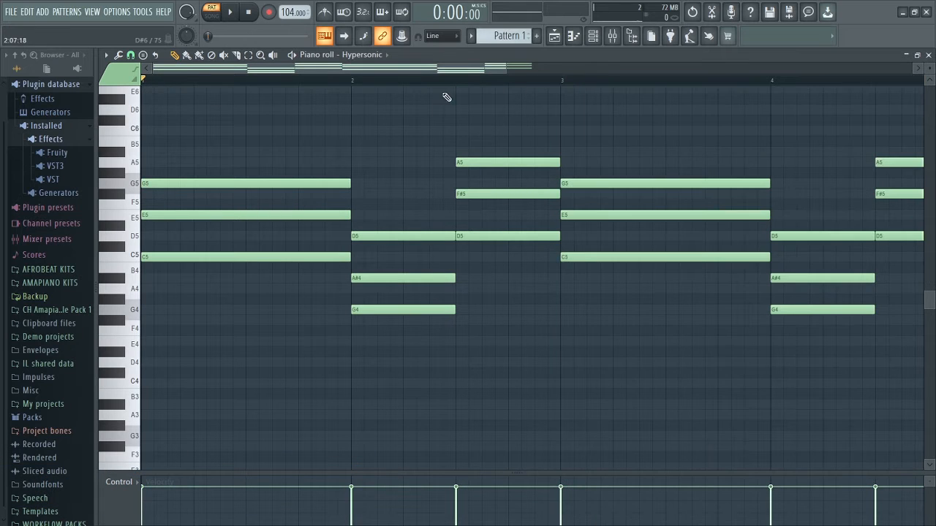
pyautogui.moveTo(506, 68); pyautogui.dragTo(693, 68)
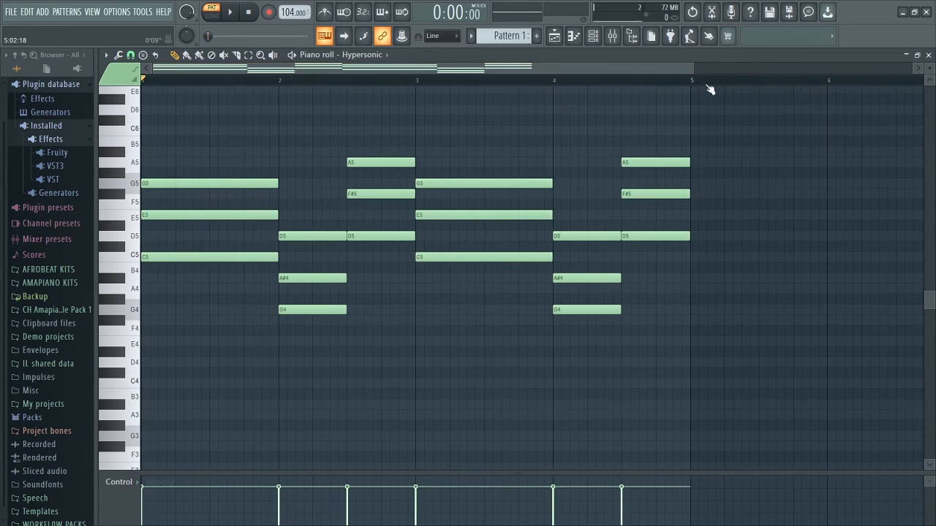
# Copy the lowest note of each of the six chords (C5, G4, D5) and shift the copies down one octave.
pyautogui.moveTo(928, 297); pyautogui.dragTo(928, 320)
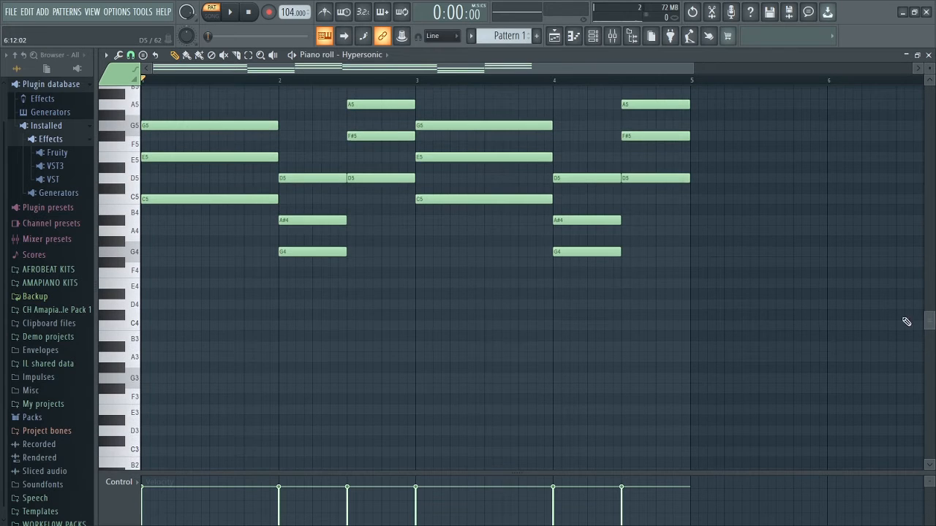
pyautogui.click(165, 192)
pyautogui.keyDown('shift'); pyautogui.click(309, 251); pyautogui.keyUp('shift')
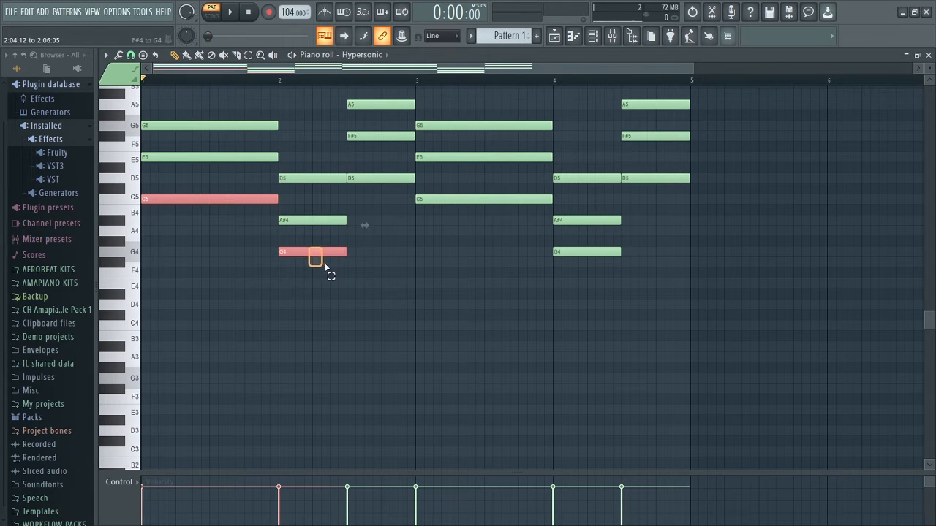
pyautogui.keyDown('shift'); pyautogui.click(368, 177); pyautogui.keyUp('shift')
pyautogui.keyDown('shift'); pyautogui.click(470, 196); pyautogui.keyUp('shift')
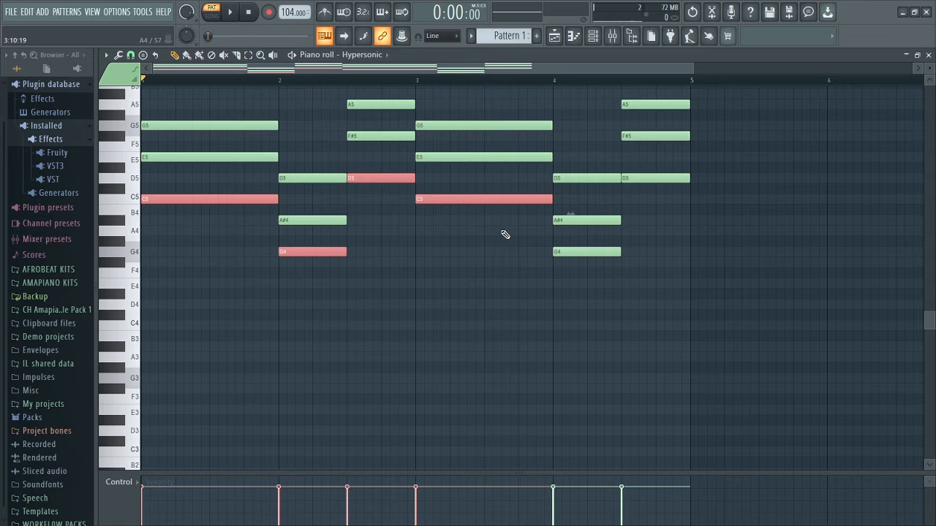
pyautogui.keyDown('shift'); pyautogui.click(573, 252); pyautogui.keyUp('shift')
pyautogui.keyDown('shift'); pyautogui.click(630, 178); pyautogui.keyUp('shift')
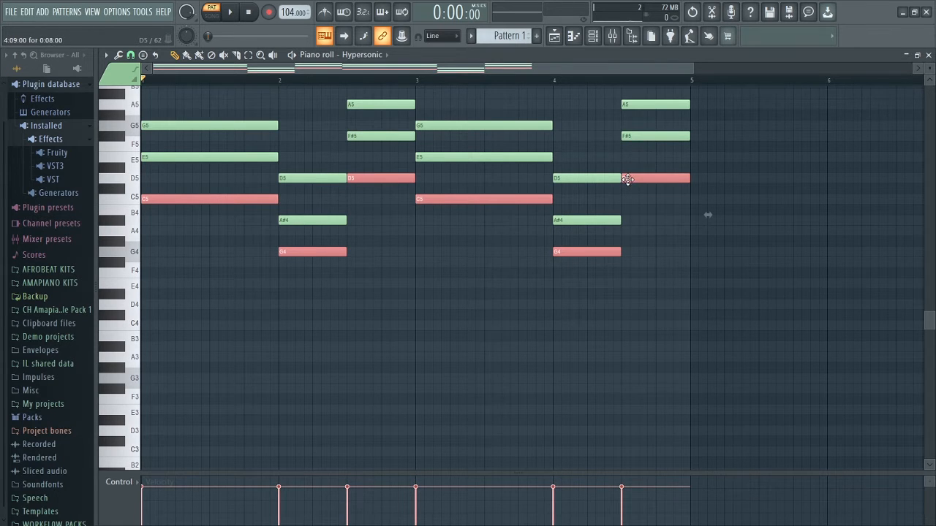
pyautogui.moveTo(627, 178)
pyautogui.mouseDown()
pyautogui.moveTo(644, 180)
pyautogui.moveTo(629, 183)
pyautogui.mouseUp()
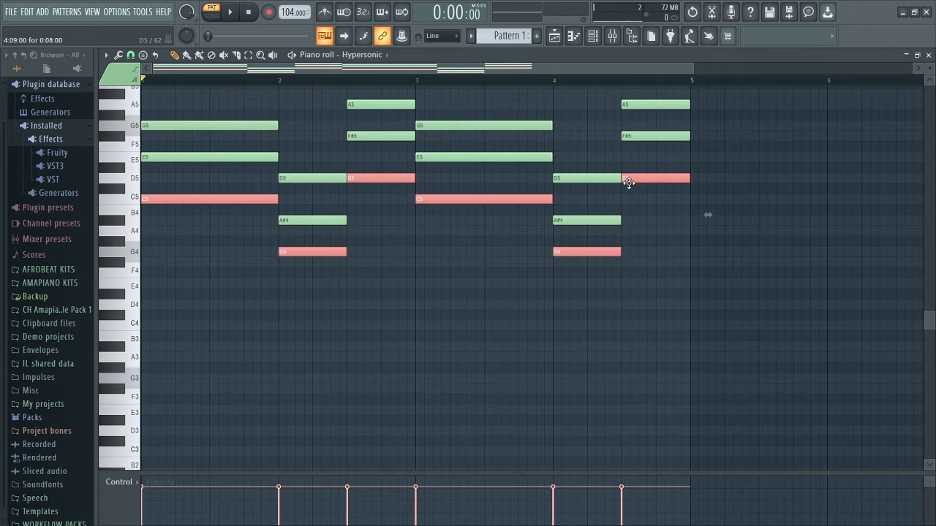
pyautogui.hotkey('ctrl', 'Down')
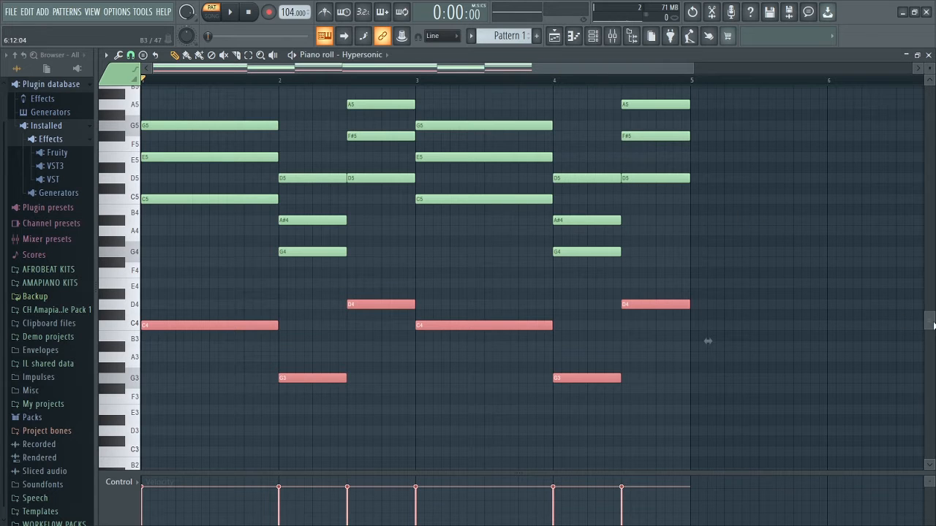
pyautogui.scroll(-3, 706, 336)
pyautogui.click(869, 323)
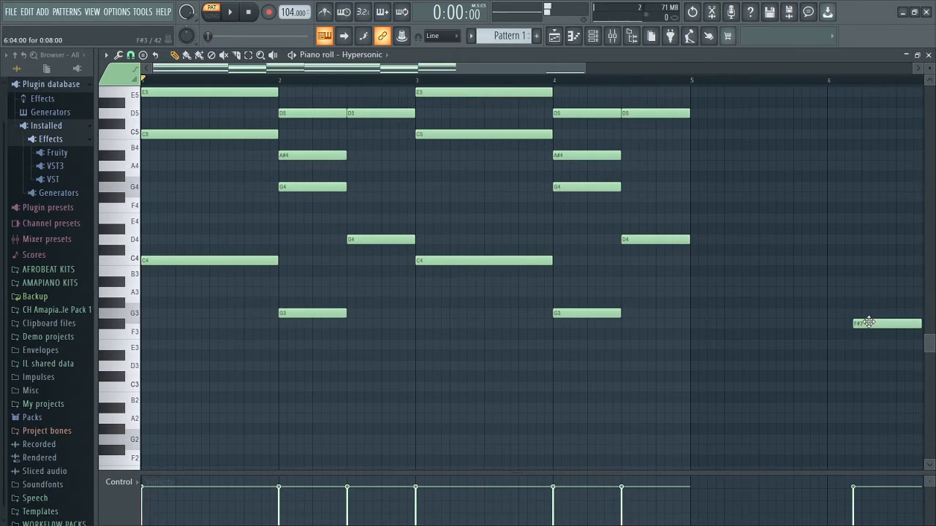
pyautogui.rightClick(868, 322)
# Select the six octave-down bass notes and lower their velocity evenly to about 55%.
pyautogui.moveTo(172, 227); pyautogui.dragTo(693, 365)
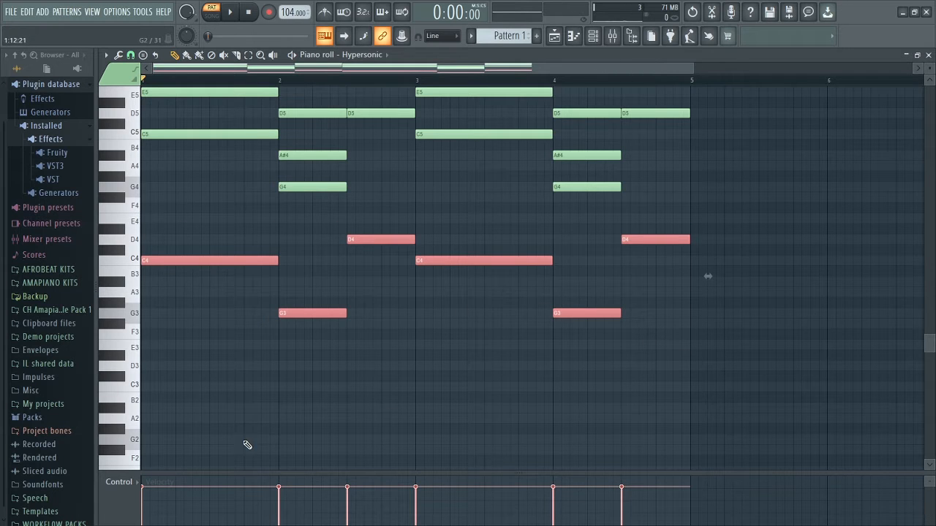
pyautogui.moveTo(170, 475); pyautogui.dragTo(489, 420)
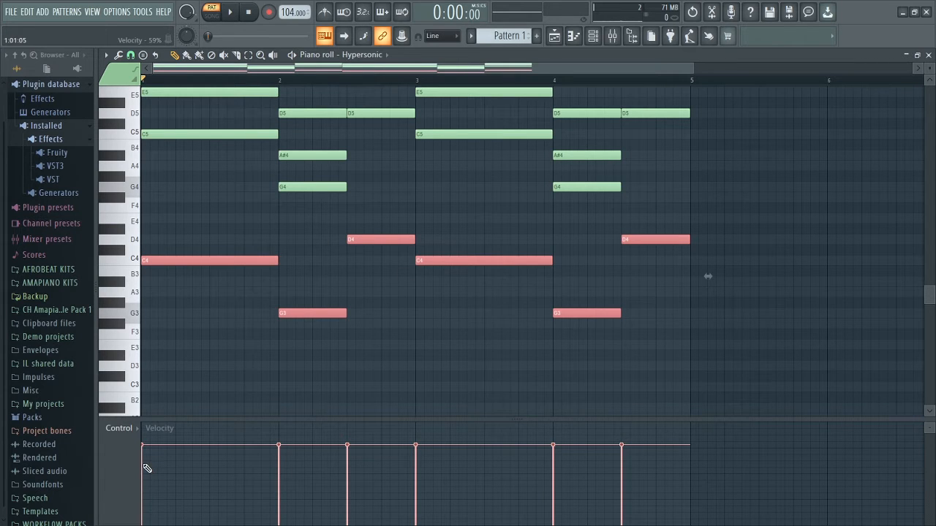
pyautogui.click(144, 468)
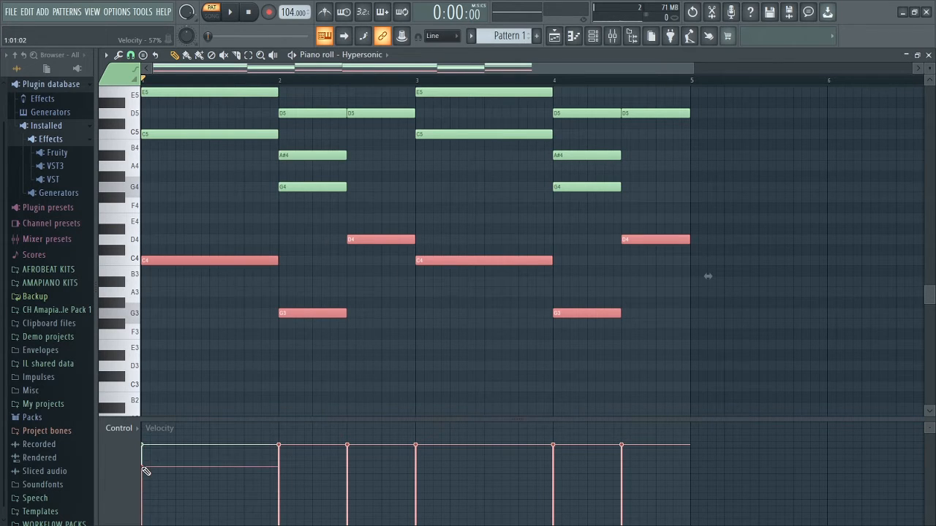
pyautogui.hscroll(6, 146, 472)
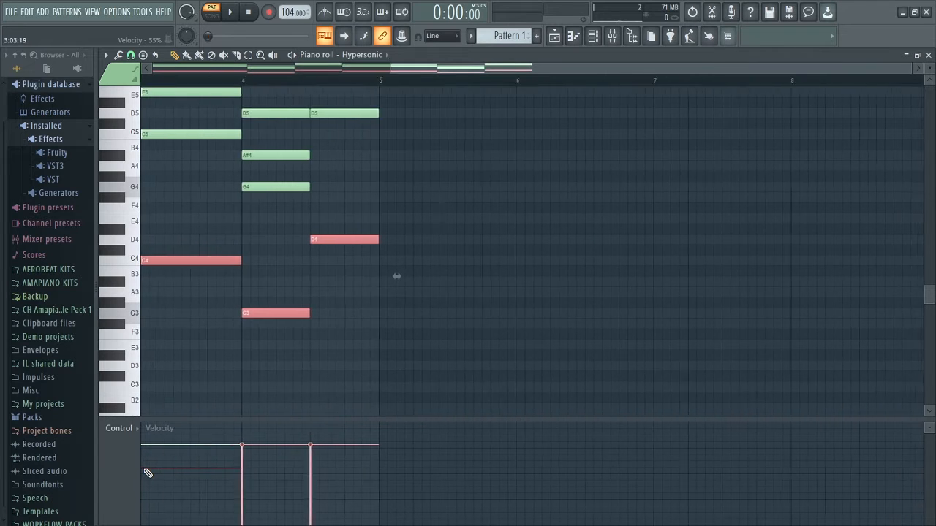
pyautogui.hscroll(6, 146, 472)
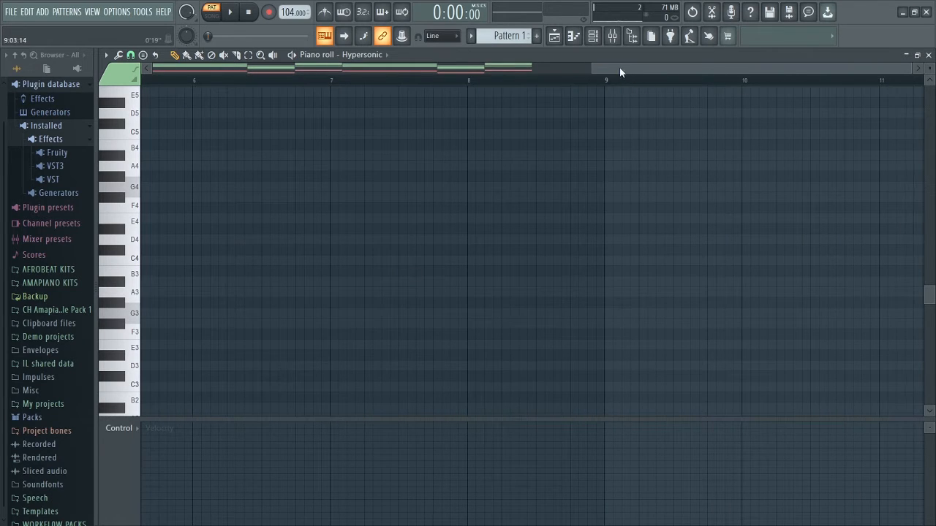
pyautogui.moveTo(619, 69); pyautogui.dragTo(148, 80)
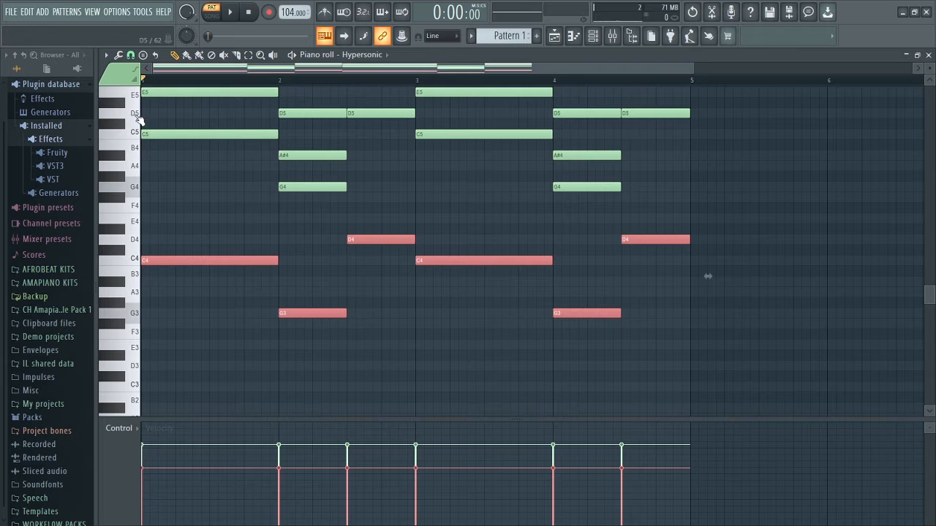
# Hide the browser to widen the piano roll and play back the four-bar progression with the softer bass.
pyautogui.moveTo(96, 293); pyautogui.dragTo(25, 292)
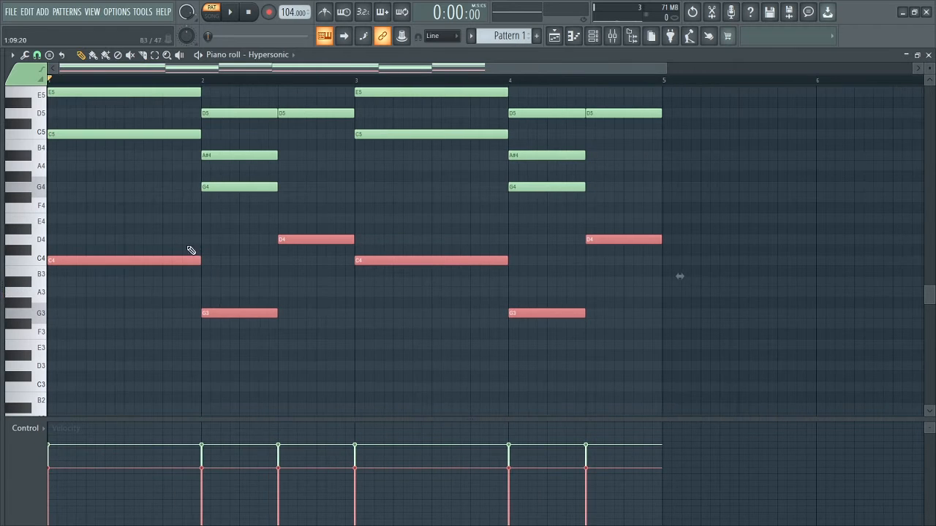
pyautogui.click(52, 80)
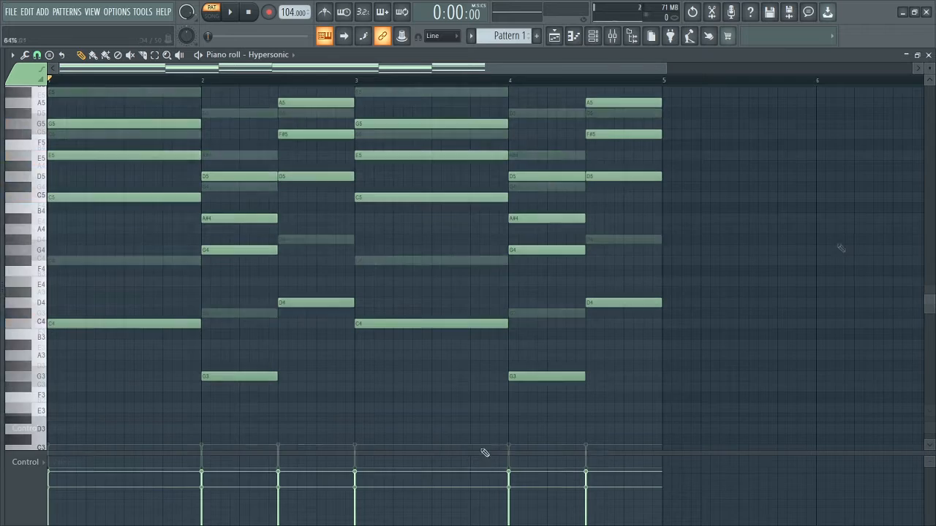
pyautogui.press('space')
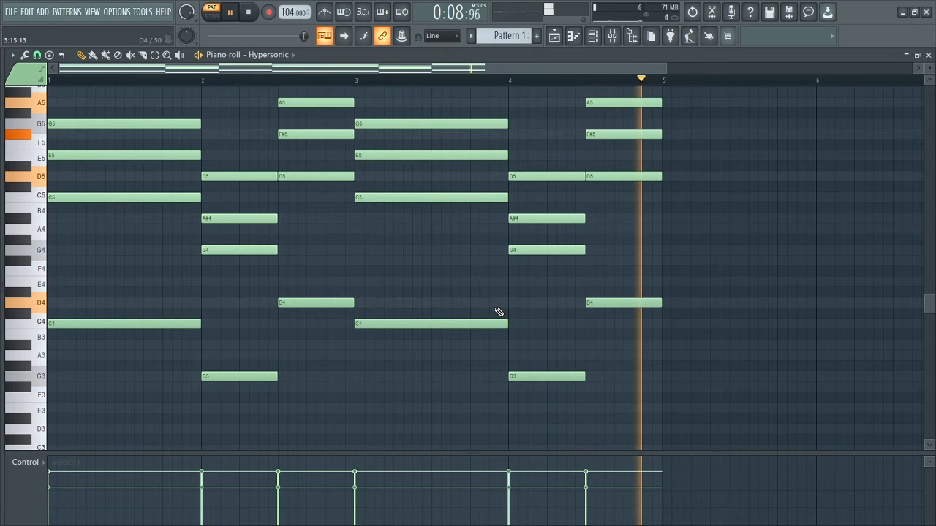
pyautogui.press('space')
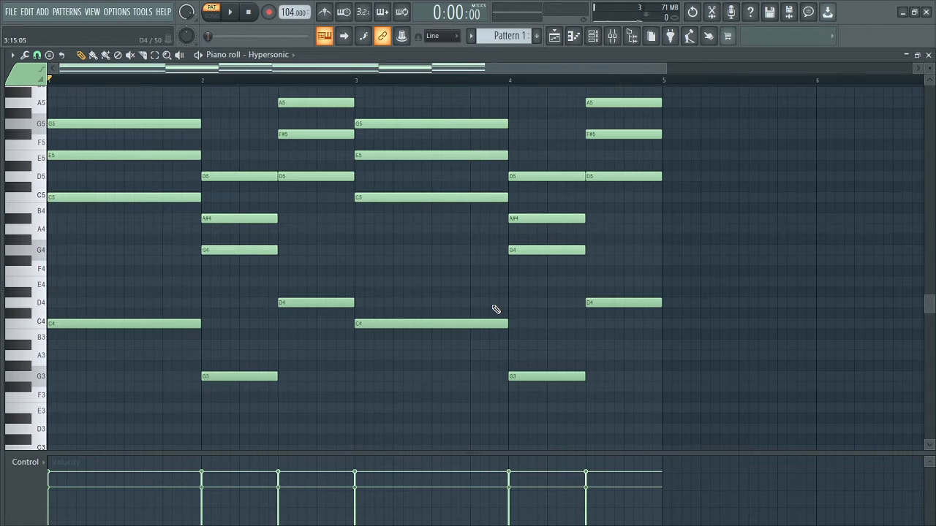
# Strum the whole progression with the strumizer, using a reduced start time strength and an end time strength that releases the upper notes slightly earlier.
pyautogui.moveTo(932, 311)
pyautogui.mouseDown()
pyautogui.moveTo(931, 283)
pyautogui.moveTo(932, 303)
pyautogui.mouseUp()
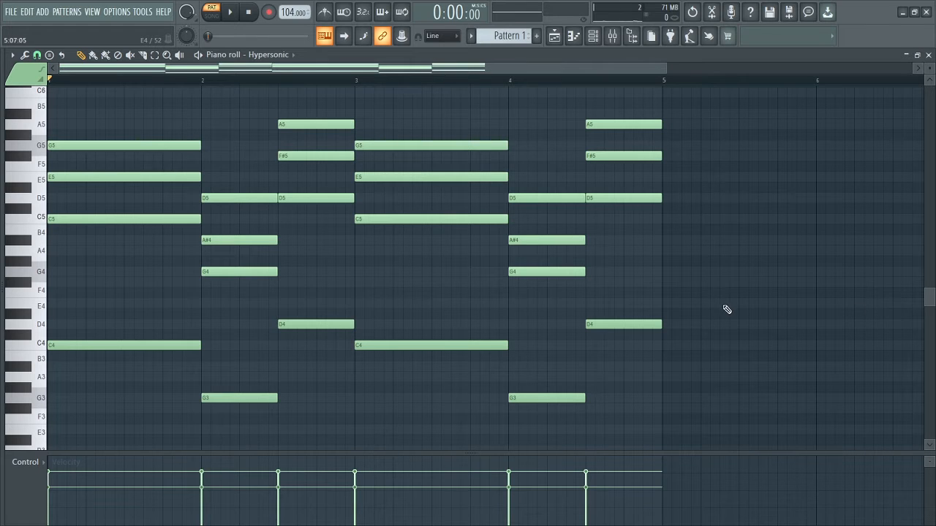
pyautogui.hotkey('alt', 's')
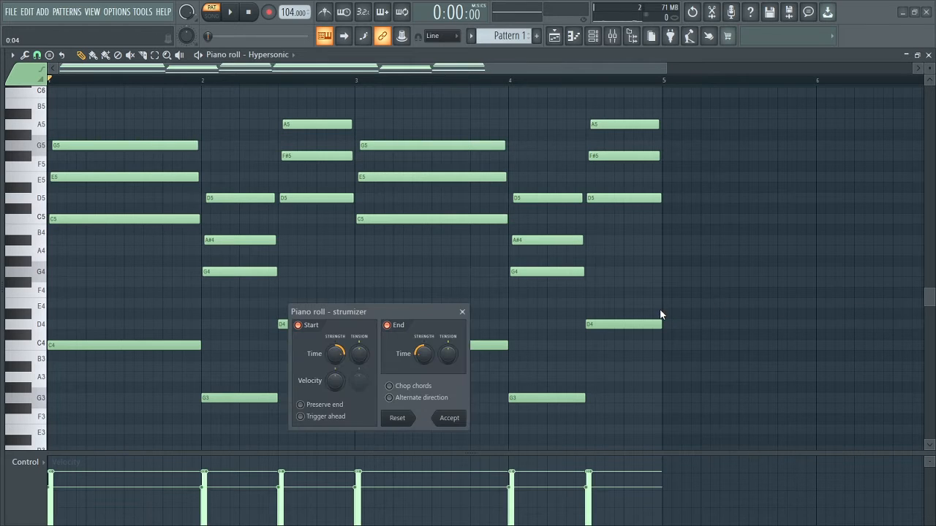
pyautogui.moveTo(322, 314); pyautogui.dragTo(365, 279)
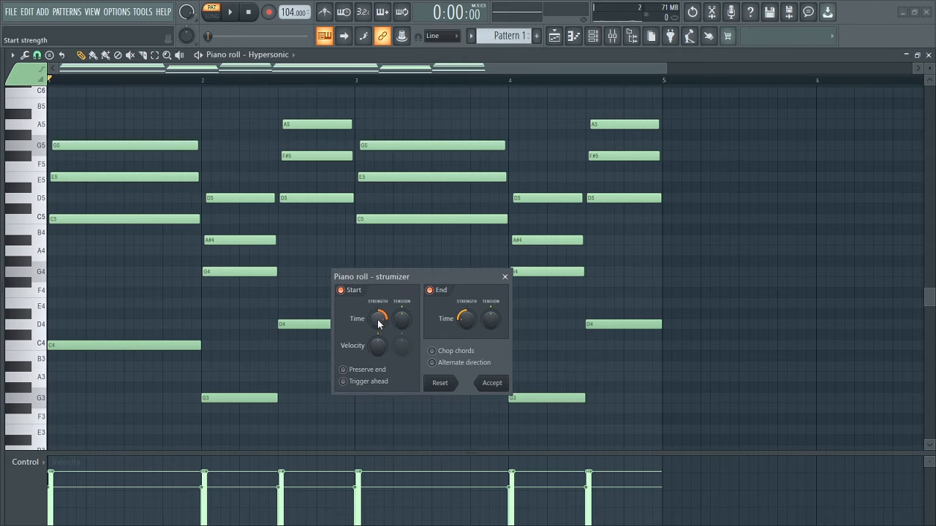
pyautogui.moveTo(378, 324); pyautogui.dragTo(377, 332)
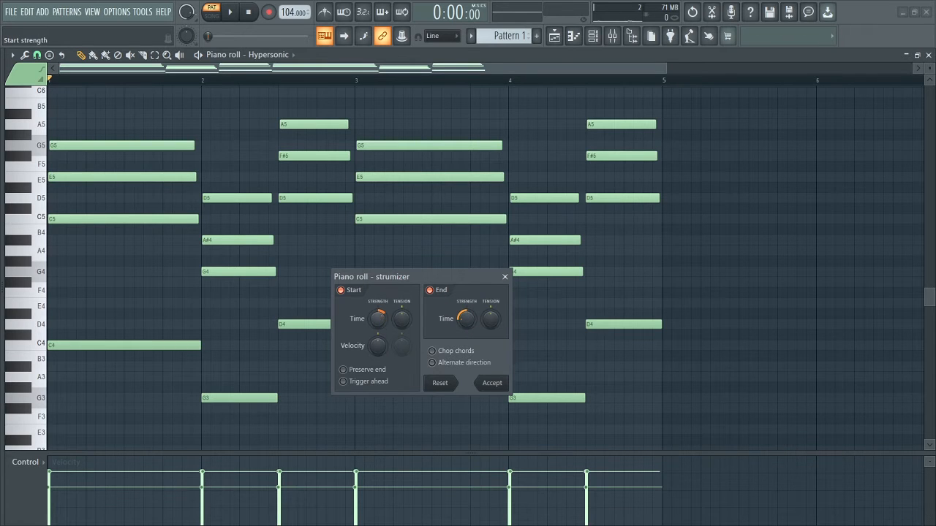
pyautogui.press('space')
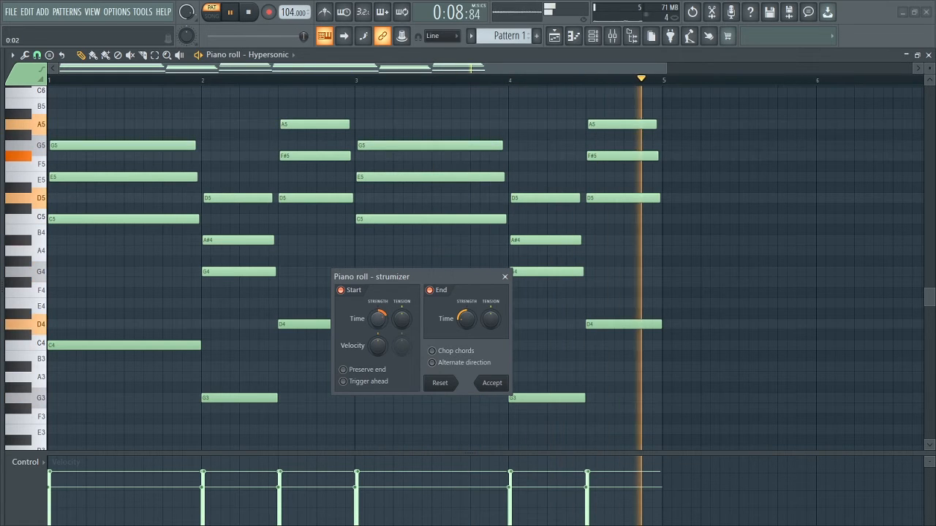
pyautogui.press('space')
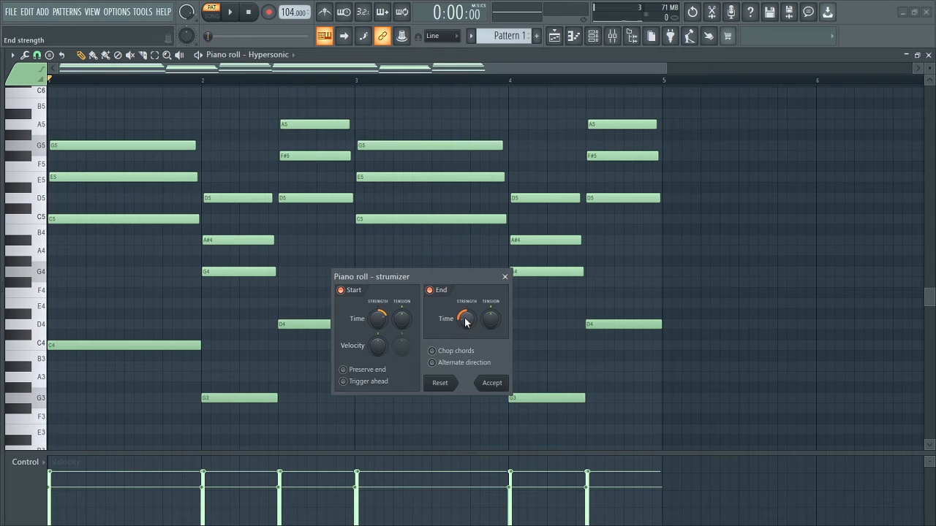
pyautogui.moveTo(465, 318); pyautogui.dragTo(465, 313)
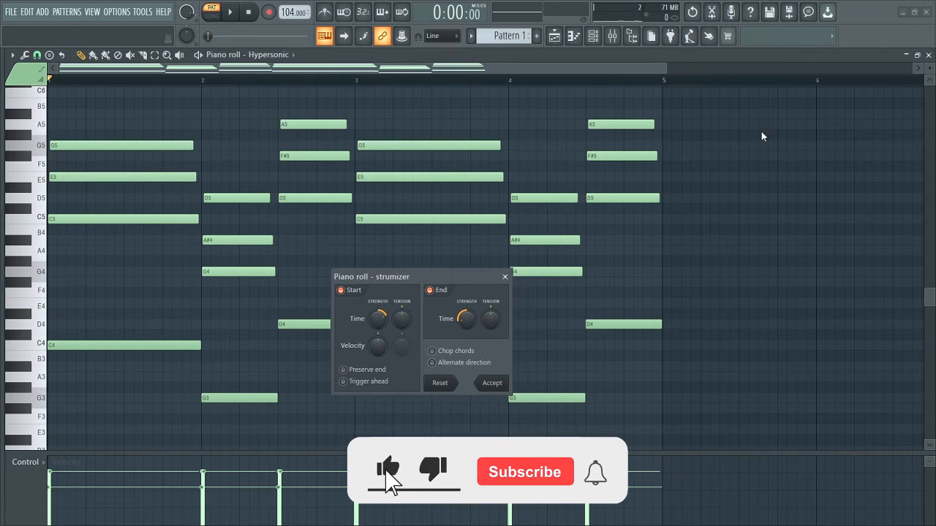
pyautogui.click(493, 384)
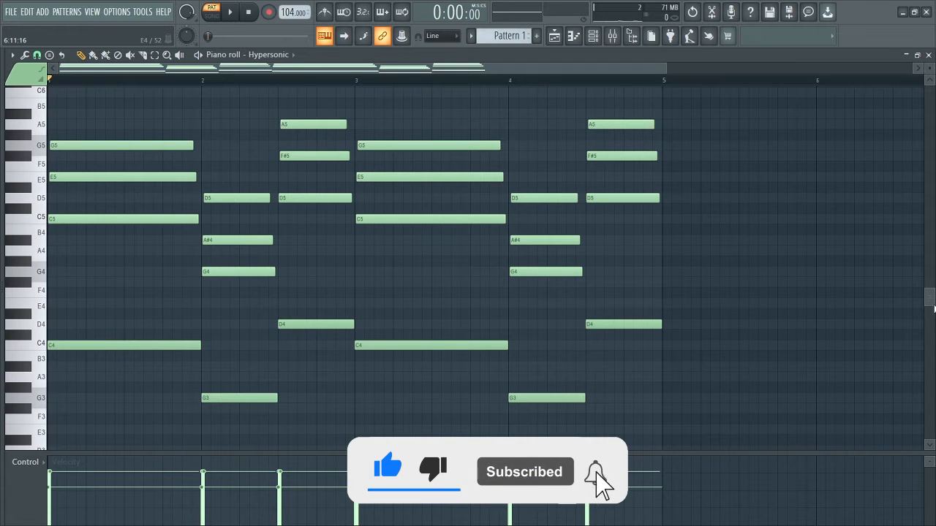
# Play back the strummed four-bar progression and stop it.
pyautogui.moveTo(930, 306)
pyautogui.mouseDown()
pyautogui.moveTo(932, 315)
pyautogui.moveTo(929, 301)
pyautogui.mouseUp()
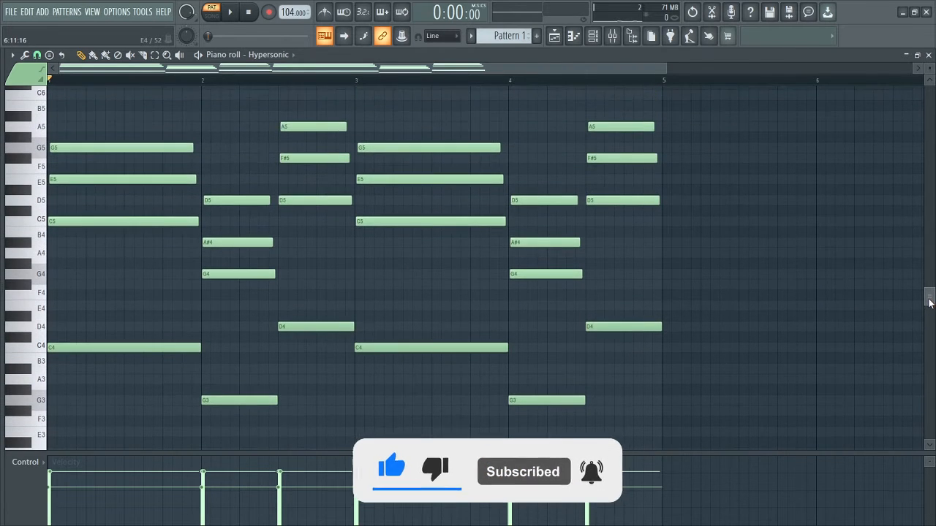
pyautogui.press('space')
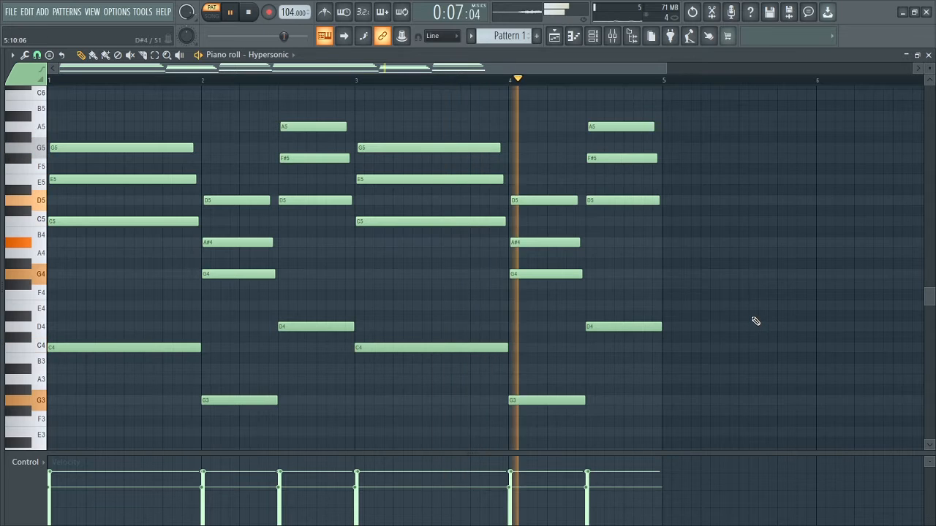
pyautogui.press('space')
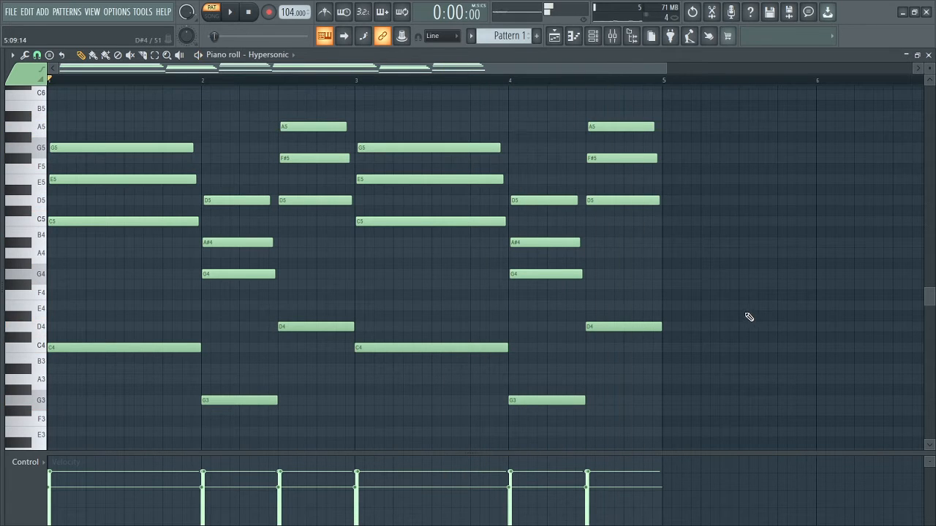
# Add a C6 note on top of the bar 1 chord, matching the G5 note's length, and audition it.
pyautogui.scroll(2, 744, 349)
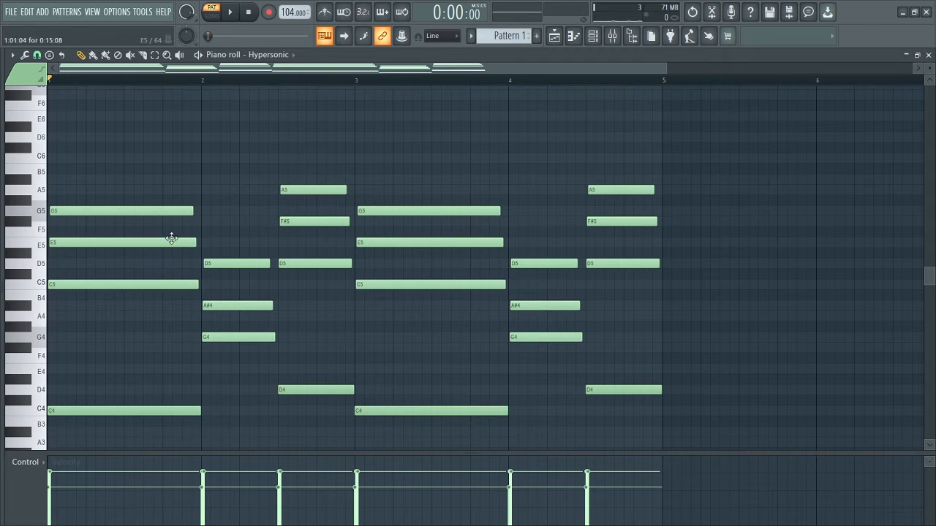
pyautogui.click(79, 214)
pyautogui.click(53, 159)
pyautogui.press('space')
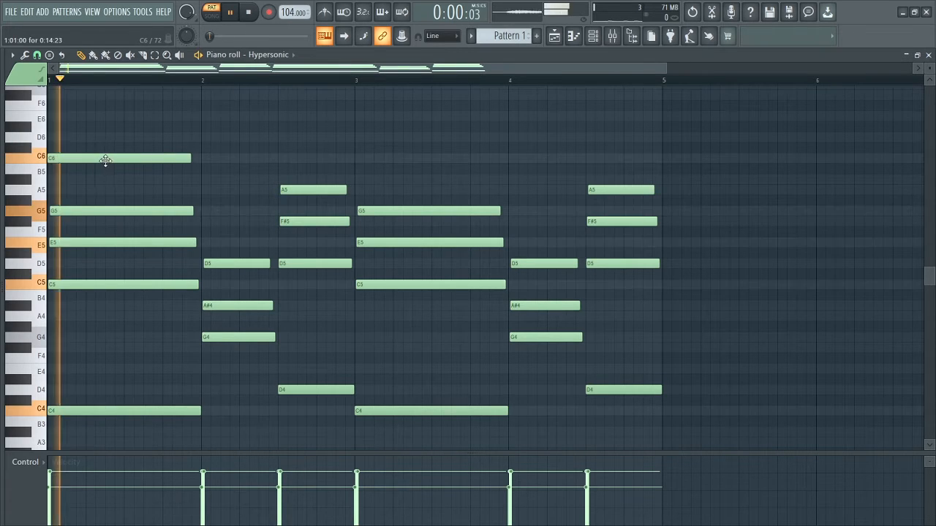
pyautogui.press('space')
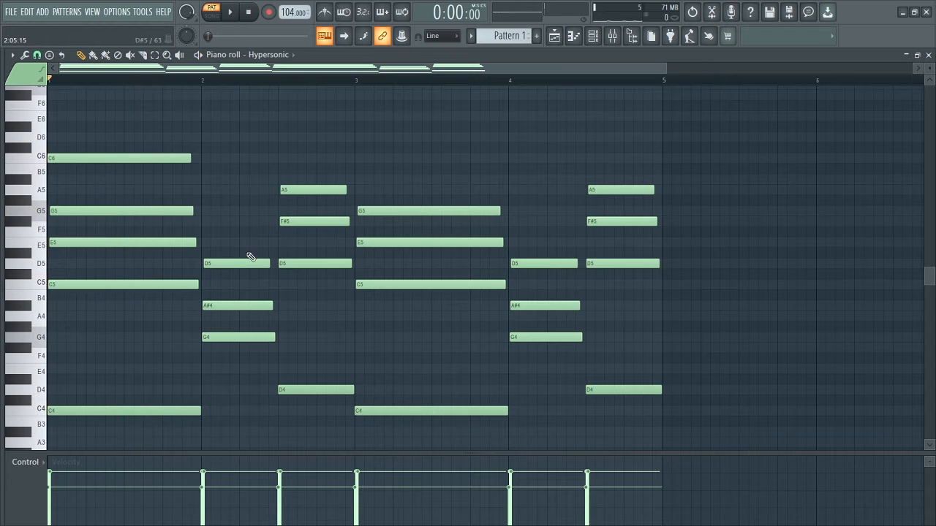
# Top the two half-bar chords in bar 2 with F#5 and D6 respectively and play back the result.
pyautogui.click(237, 263)
pyautogui.click(203, 222)
pyautogui.press('space')
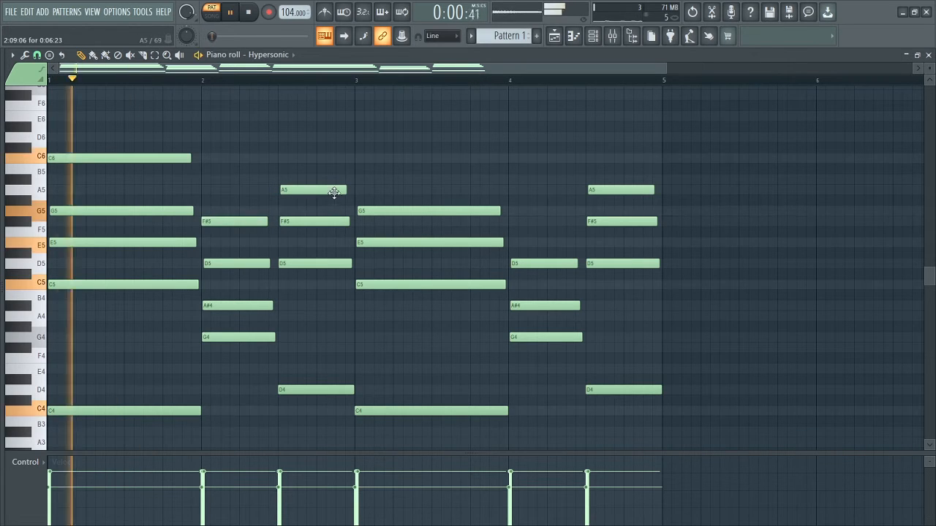
pyautogui.click(283, 137)
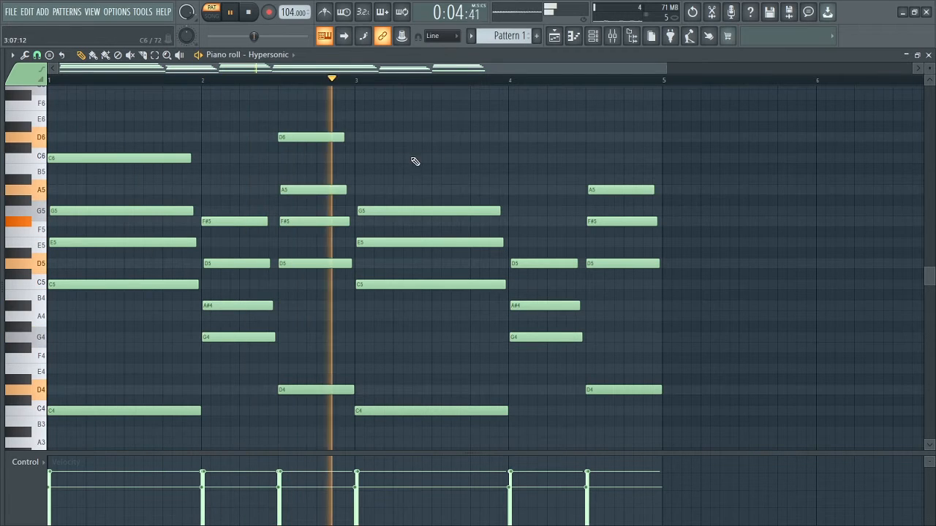
pyautogui.press('space')
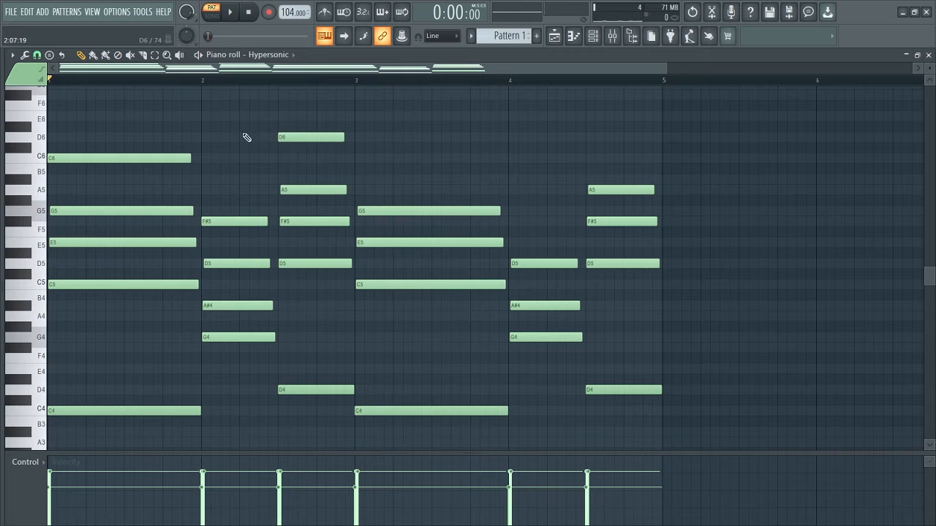
# Copy the added top notes C6, F#5 and D6 to the matching chords in bars 3 and 4 and deselect them.
pyautogui.moveTo(138, 133); pyautogui.dragTo(147, 162)
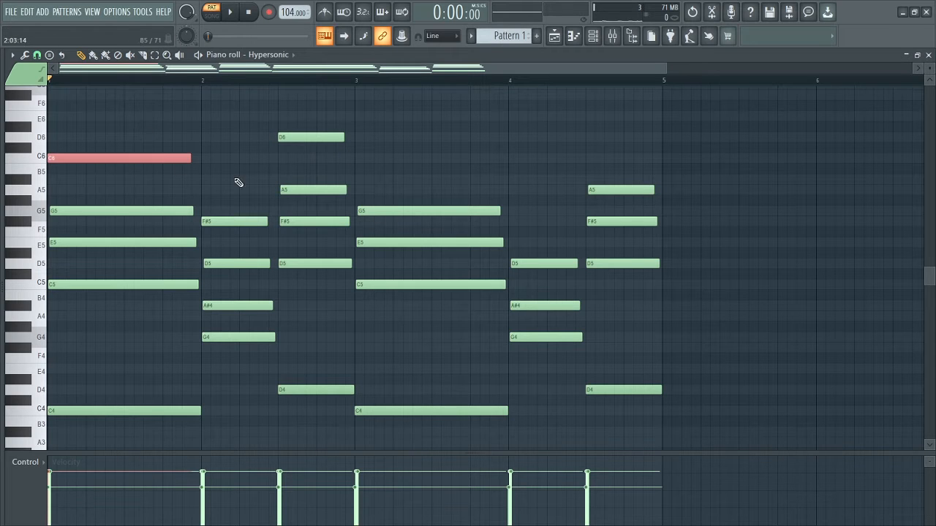
pyautogui.moveTo(245, 198); pyautogui.dragTo(251, 229)
pyautogui.moveTo(287, 117); pyautogui.dragTo(593, 148)
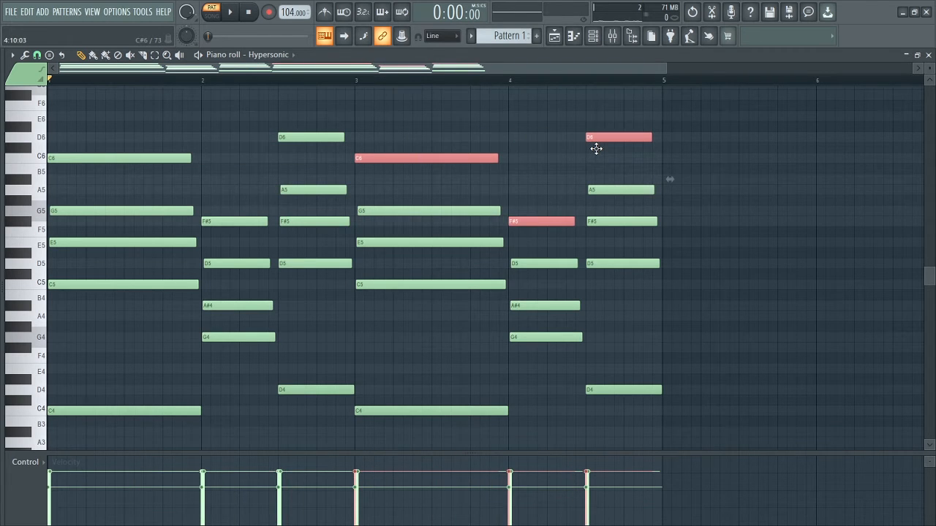
pyautogui.click(741, 193)
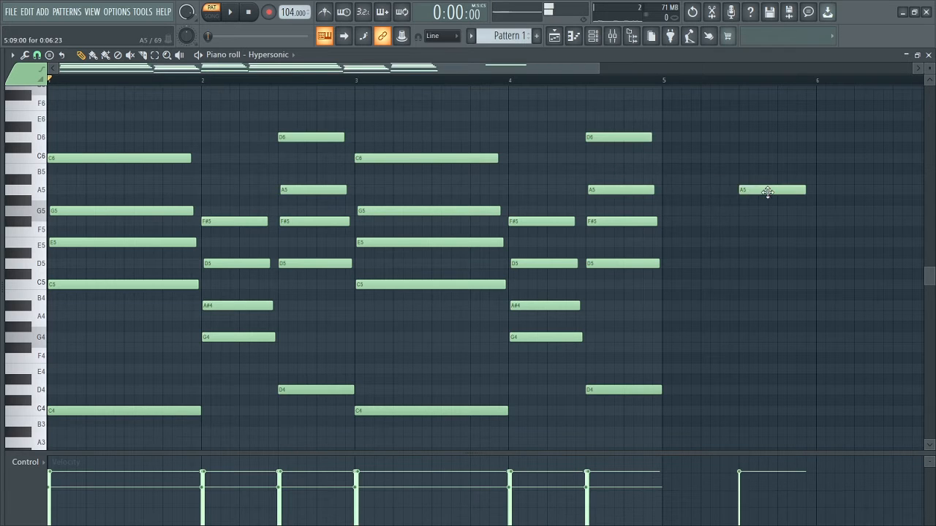
pyautogui.rightClick(767, 192)
pyautogui.scroll(-1, 740, 211)
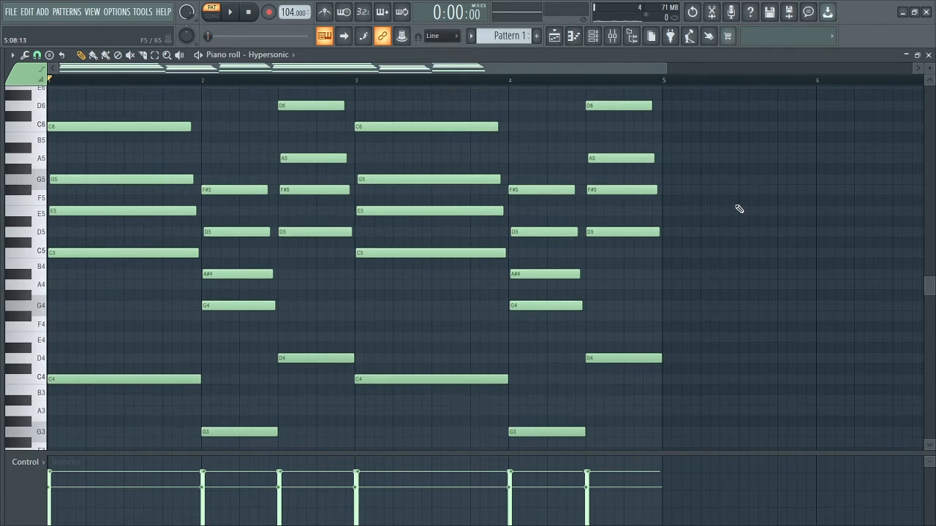
# Play back the completed four-bar progression and show the channel rack.
pyautogui.moveTo(466, 453); pyautogui.dragTo(470, 496)
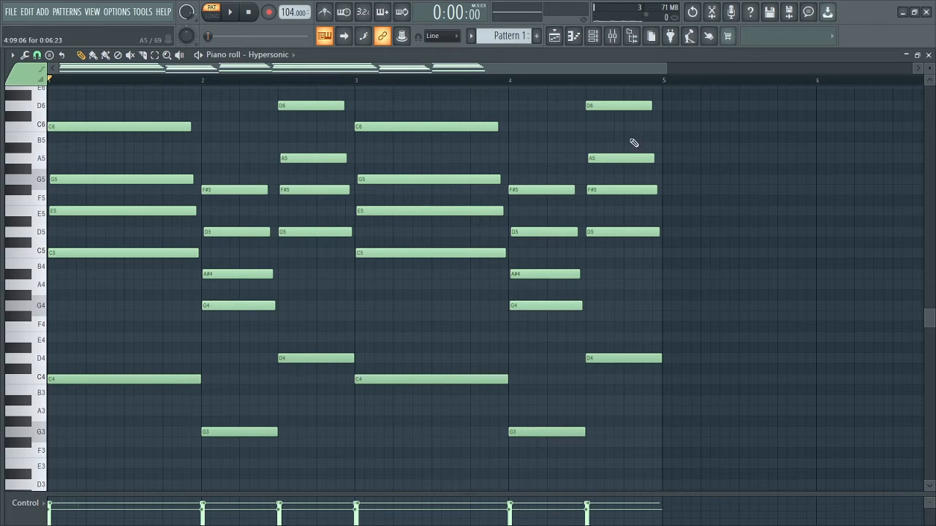
pyautogui.moveTo(666, 67); pyautogui.dragTo(563, 67)
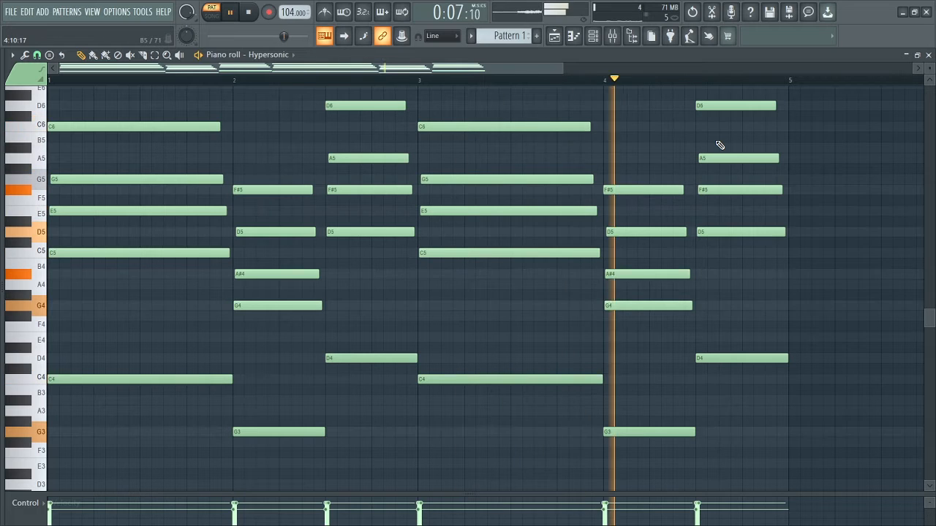
pyautogui.press('space')
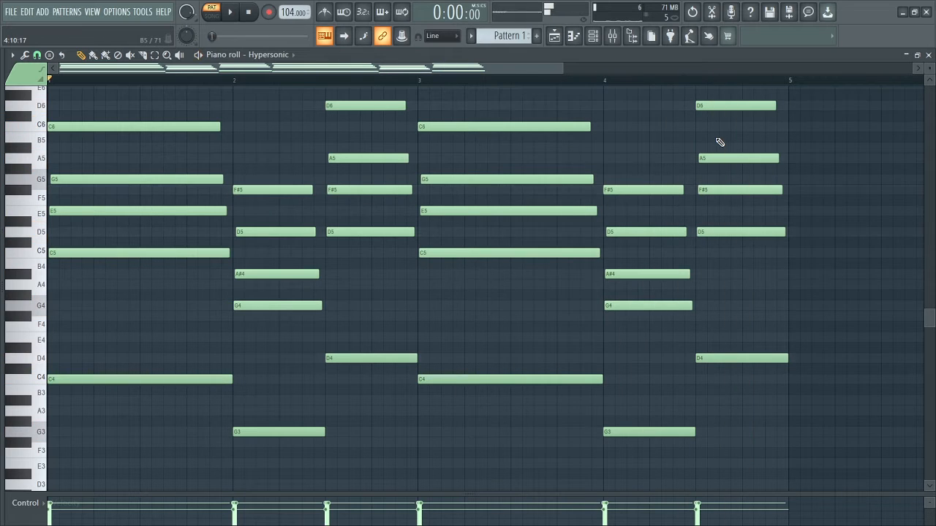
pyautogui.click(593, 36)
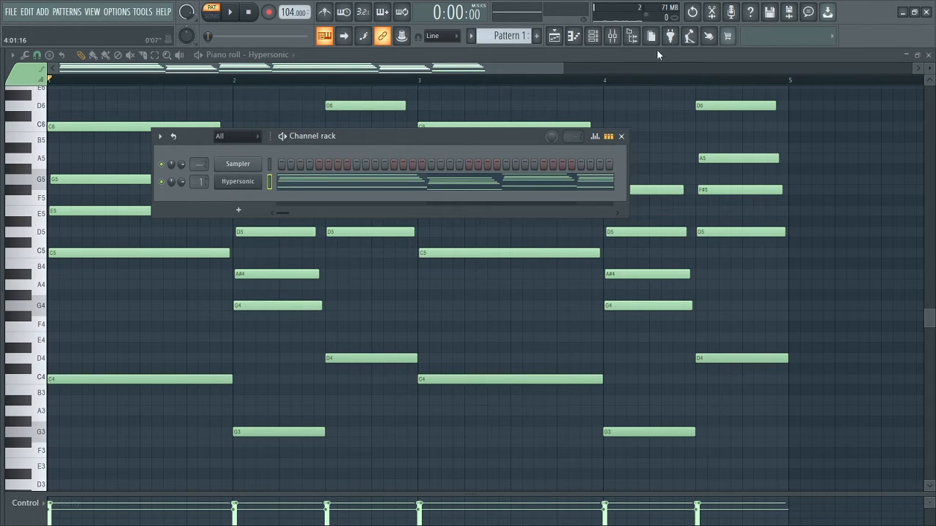
# Load Fruity Parametric EQ 2 in the first effect slot of mixer Insert 1 with the 20Hz + 18kHz cut preset.
pyautogui.click(612, 36)
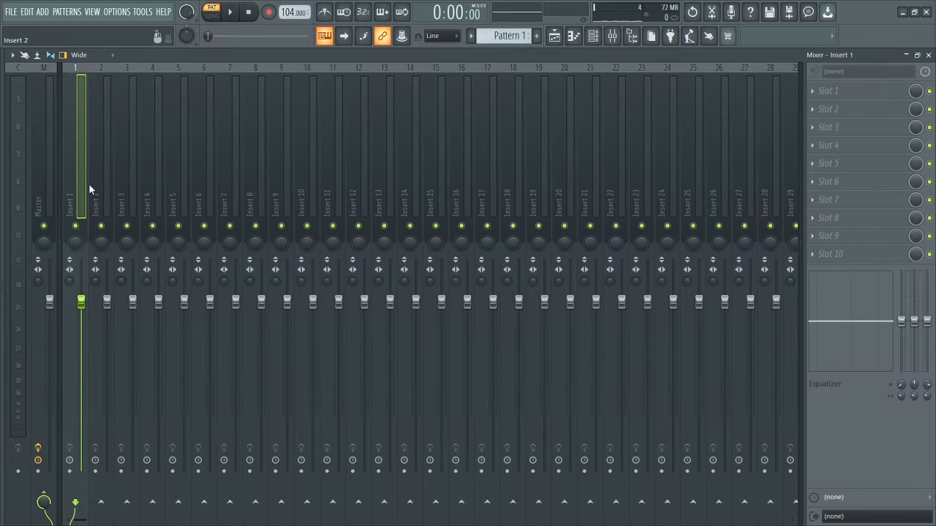
pyautogui.press('z')
pyautogui.click(817, 95)
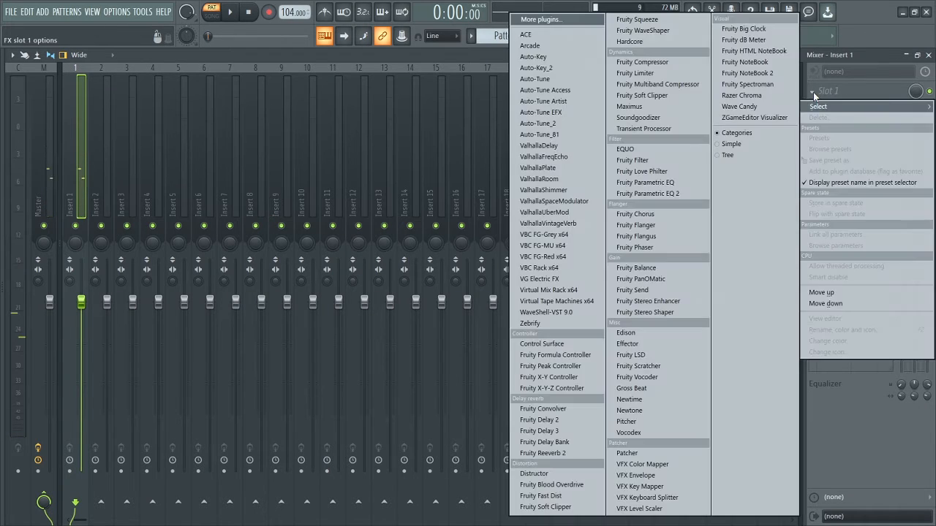
pyautogui.click(640, 194)
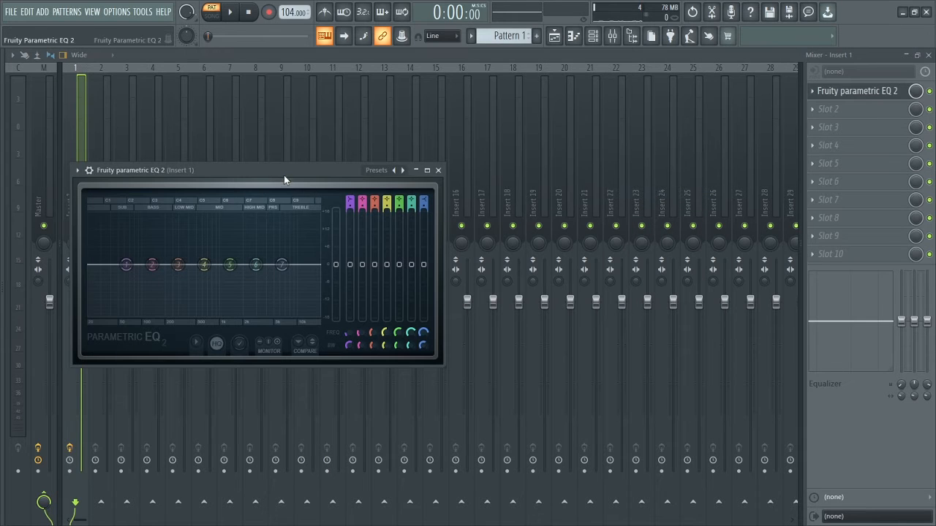
pyautogui.moveTo(283, 174); pyautogui.dragTo(353, 144)
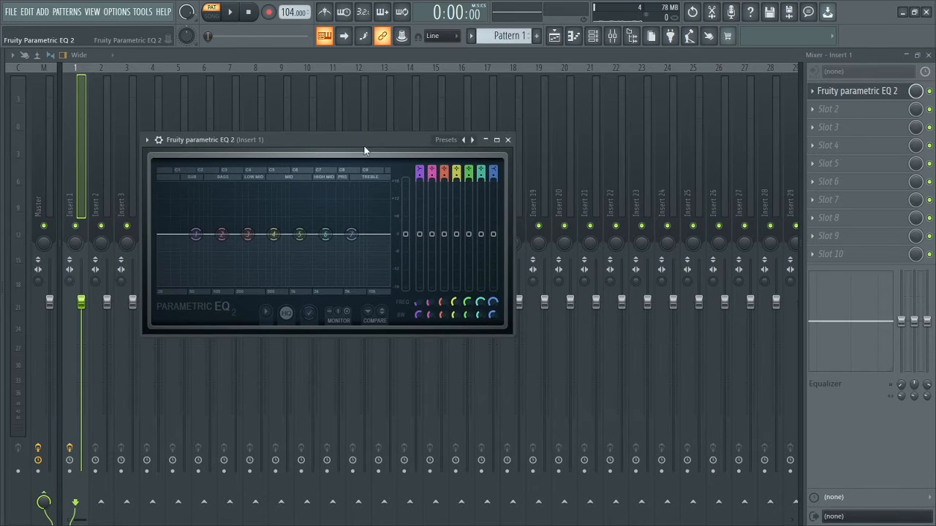
pyautogui.click(446, 141)
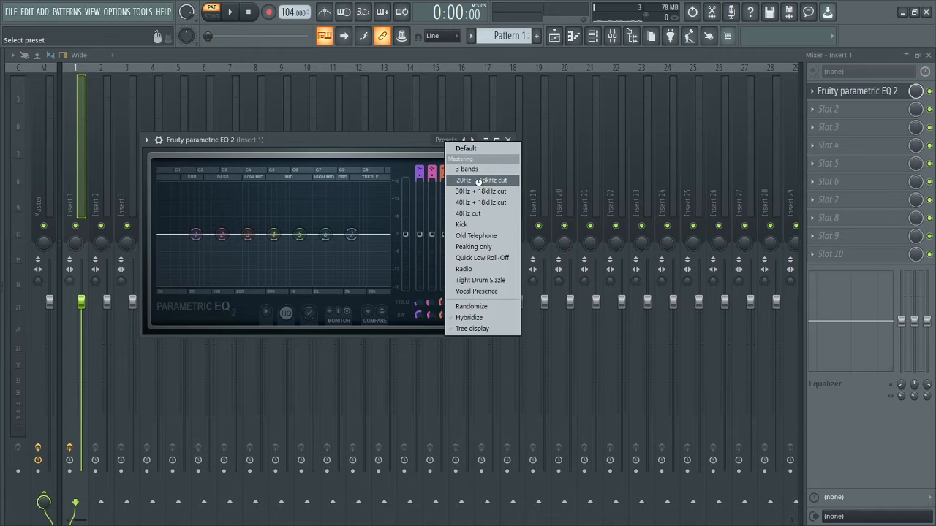
pyautogui.click(478, 181)
# During playback, raise the EQ's low cut to between 50 and 100 Hz and lower its high cut to about 5 kHz.
pyautogui.press('space')
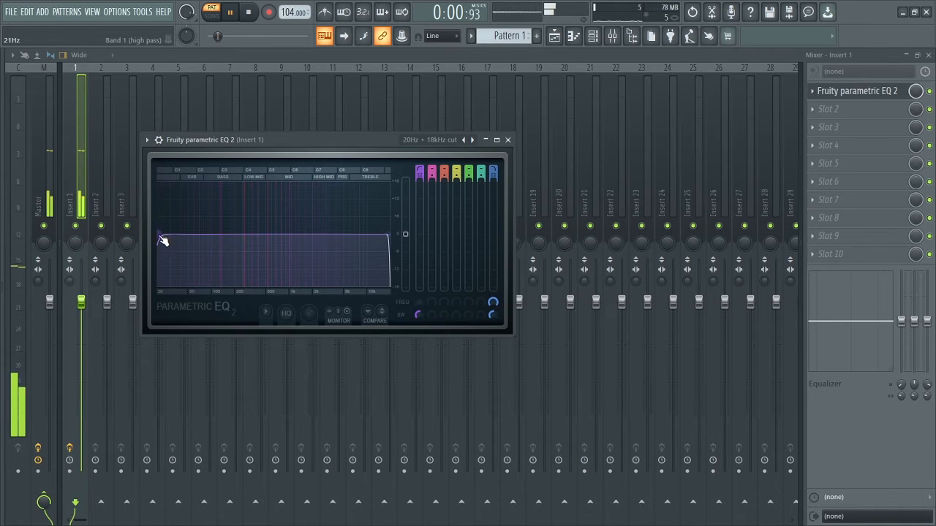
pyautogui.moveTo(163, 238); pyautogui.dragTo(204, 235)
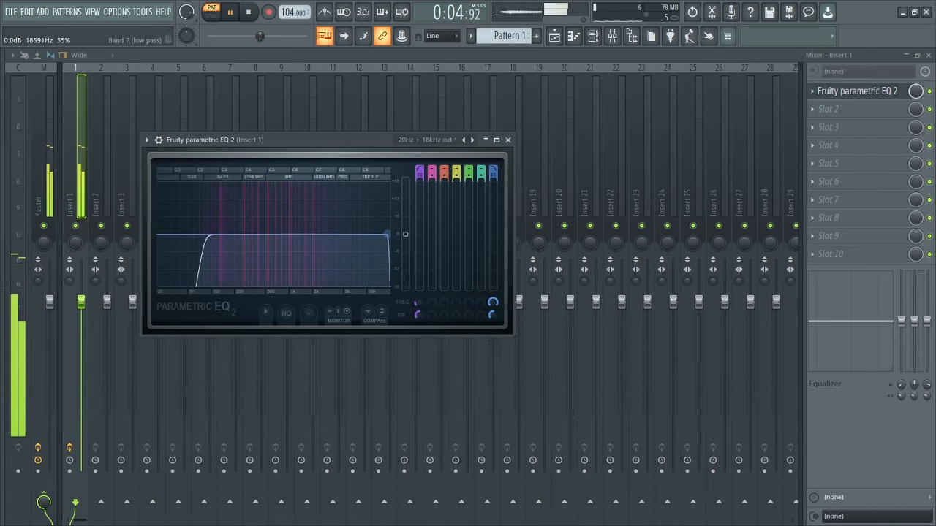
pyautogui.moveTo(389, 234); pyautogui.dragTo(350, 234)
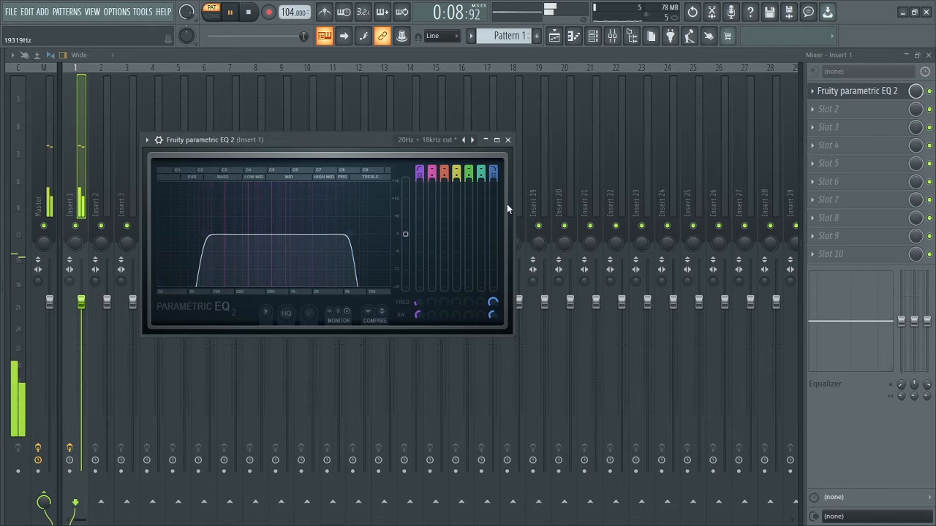
pyautogui.press('space')
pyautogui.click(507, 140)
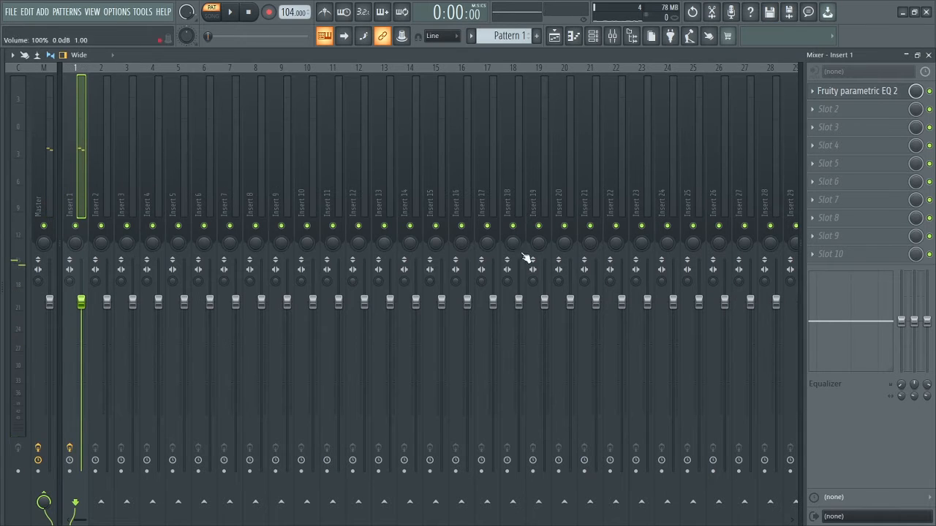
pyautogui.click(840, 92)
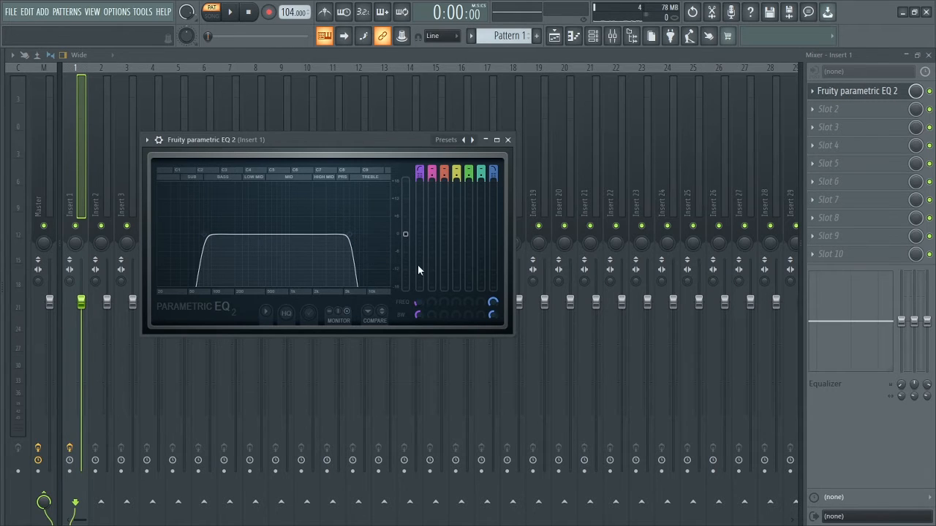
pyautogui.click(508, 141)
# Randomize the note velocities across the four-bar Hypersonic progression and play back the result.
pyautogui.press('F7')
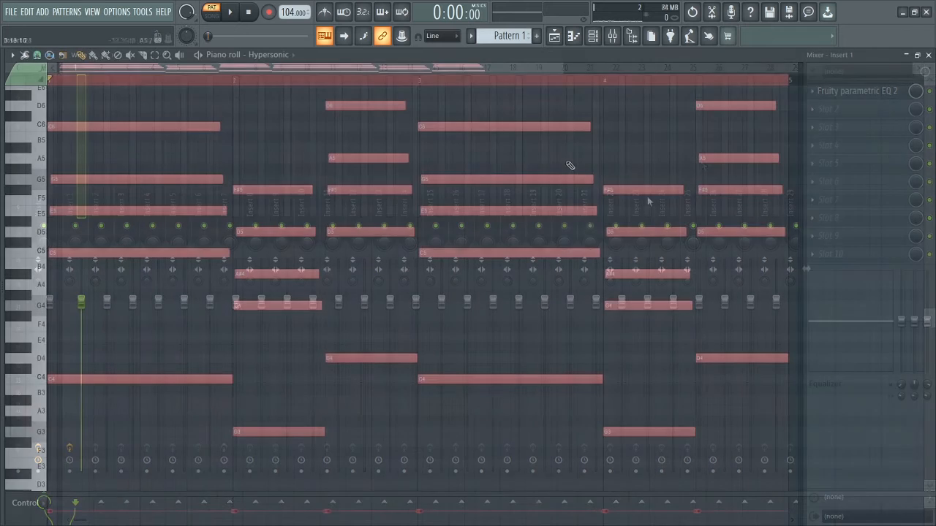
pyautogui.rightClick(642, 147)
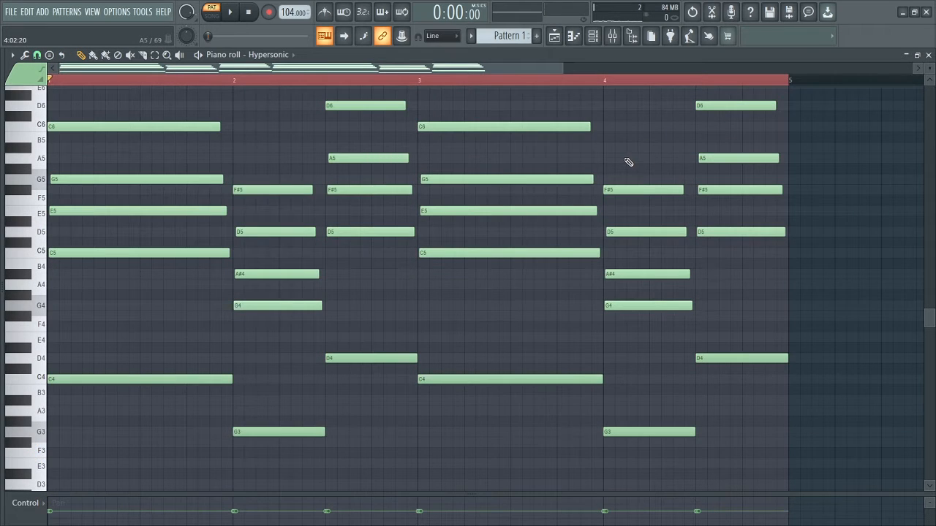
pyautogui.scroll(1, 628, 162)
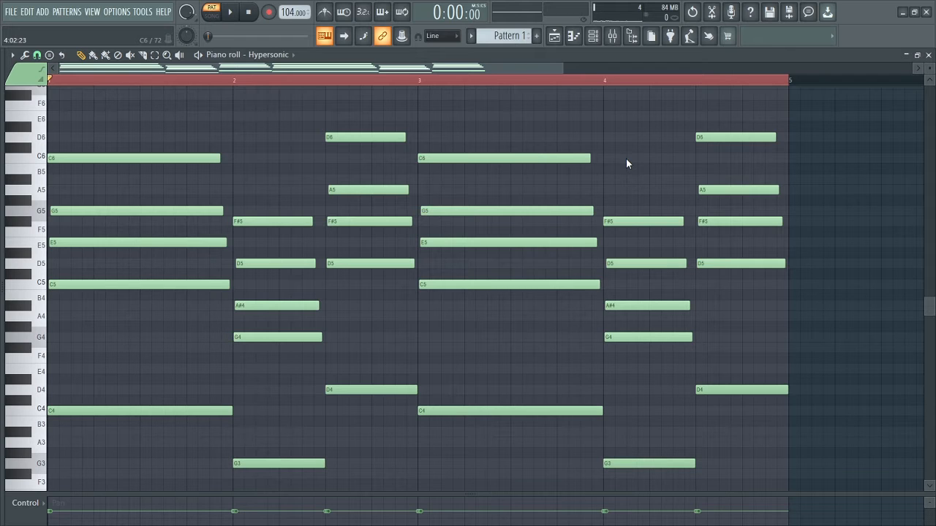
pyautogui.hotkey('alt', 'r')
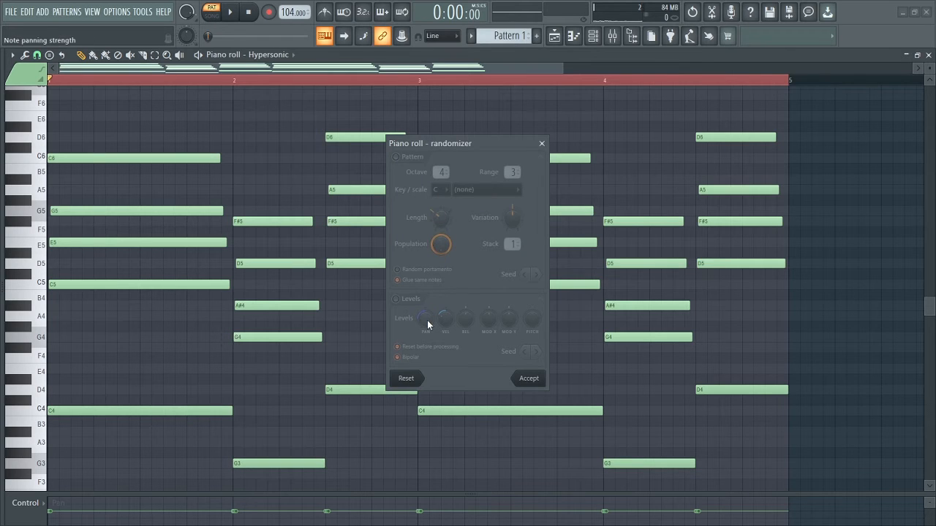
pyautogui.moveTo(425, 318); pyautogui.dragTo(445, 322)
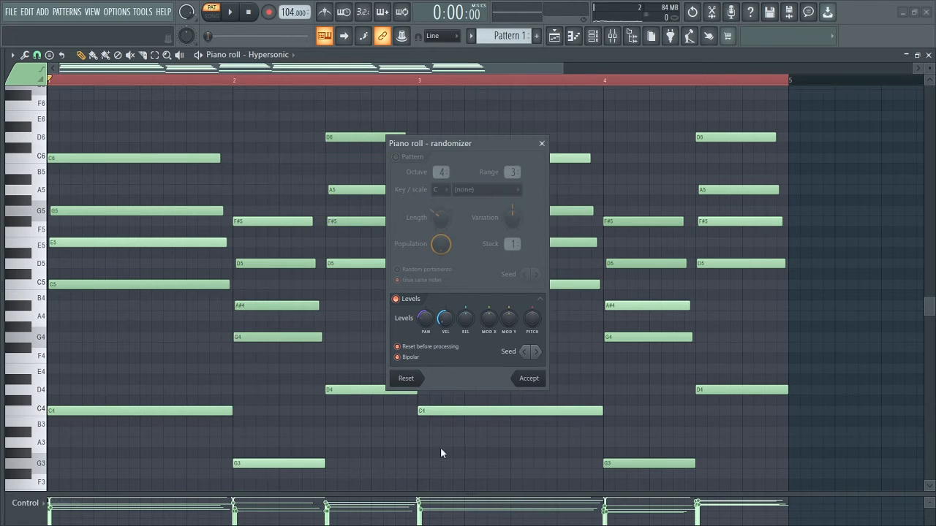
pyautogui.click(529, 379)
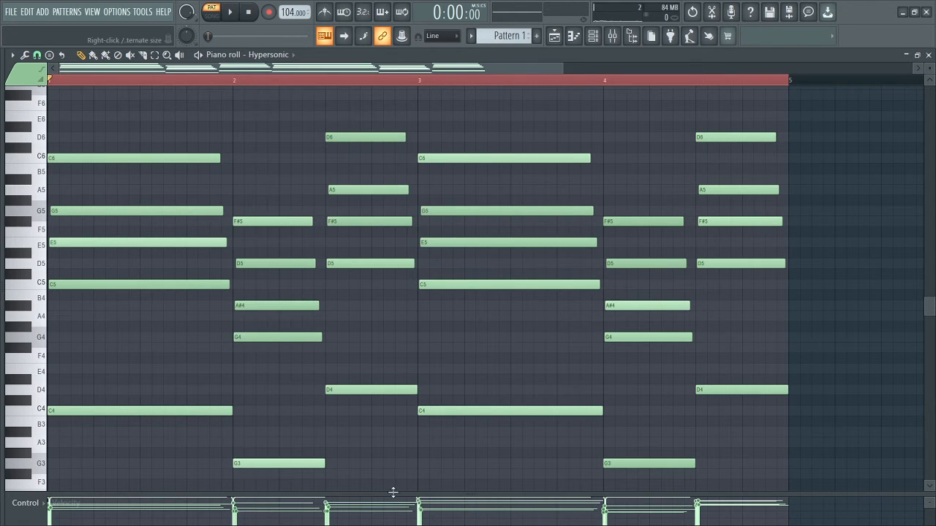
pyautogui.moveTo(394, 493); pyautogui.dragTo(396, 490)
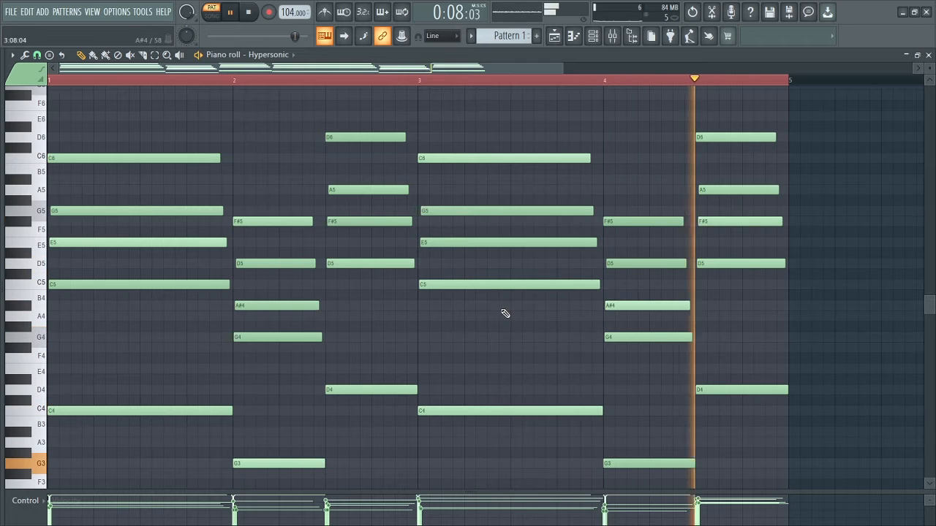
pyautogui.press('space')
# Clone the Hypersonic channel in the channel rack and open the copy in the piano roll.
pyautogui.press('F6')
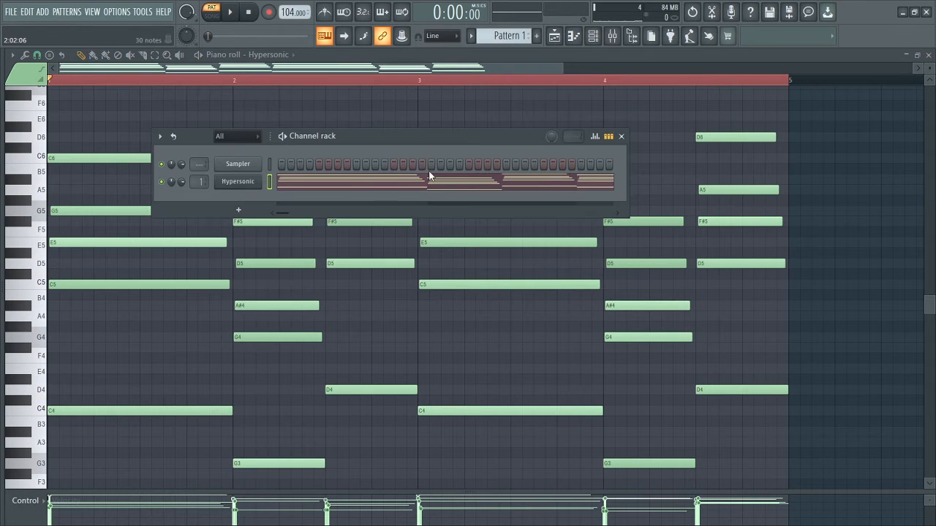
pyautogui.press('F7')
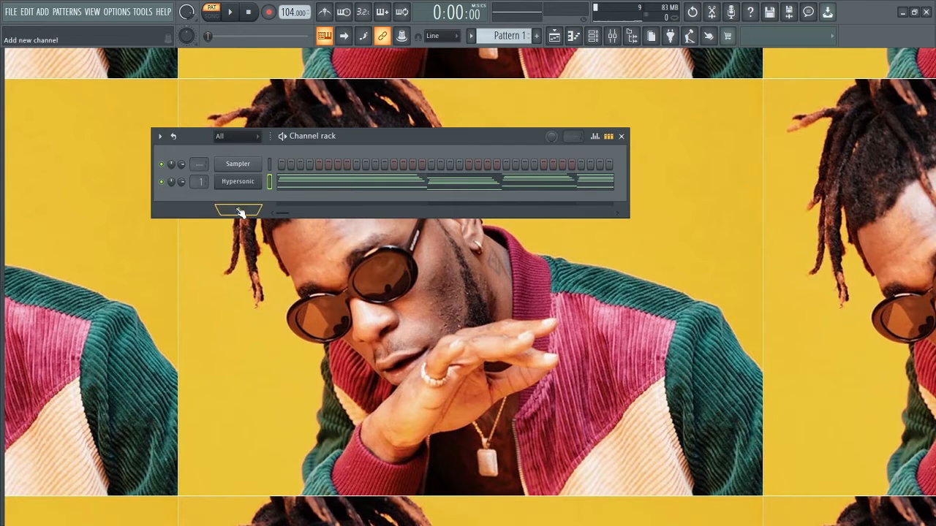
pyautogui.moveTo(352, 138); pyautogui.dragTo(423, 144)
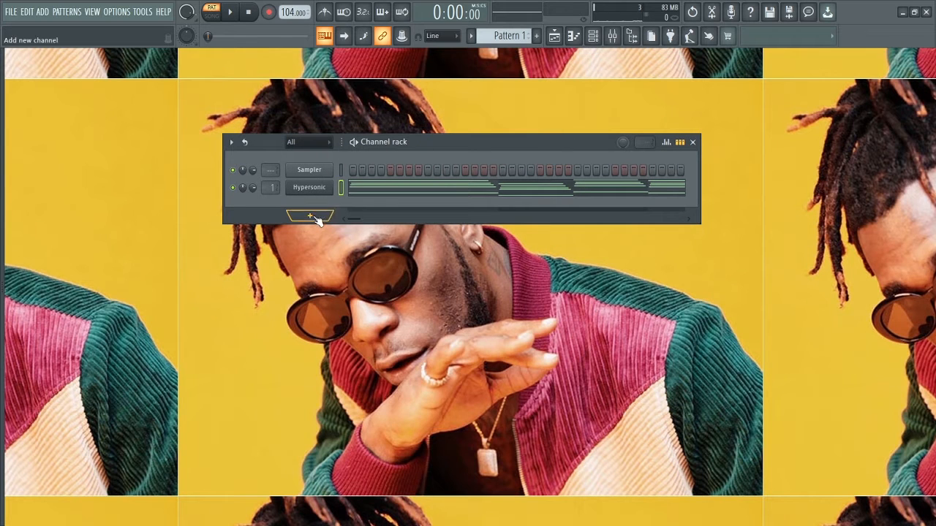
pyautogui.click(310, 217)
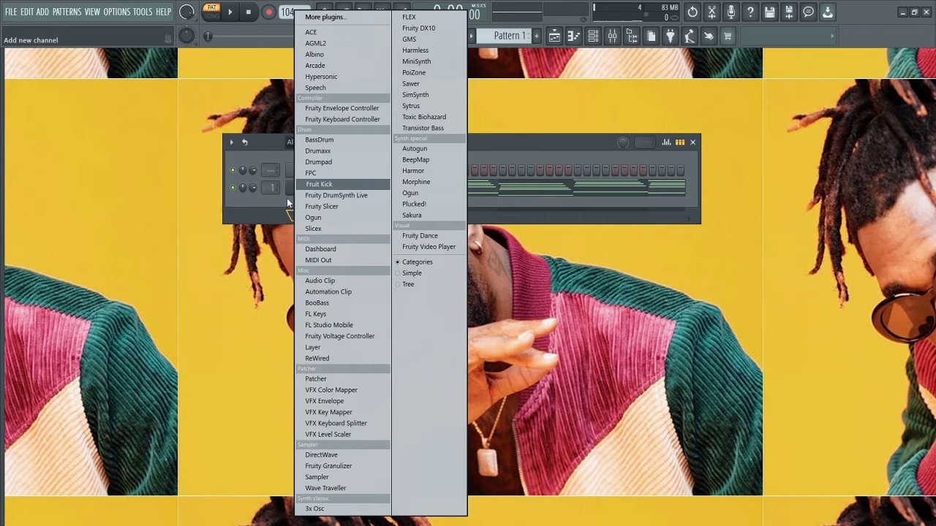
pyautogui.rightClick(290, 192)
pyautogui.click(289, 192)
pyautogui.rightClick(312, 189)
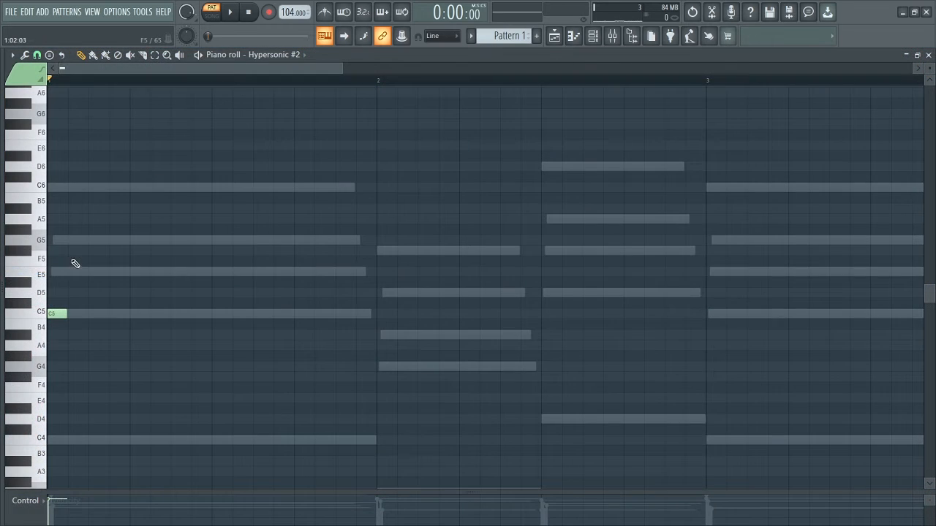
# Build a short rising arpeggio of C5, E5 and G5 at the start of bar 1 and audition it.
pyautogui.click(73, 272)
pyautogui.moveTo(96, 233); pyautogui.dragTo(96, 242)
pyautogui.press('space')
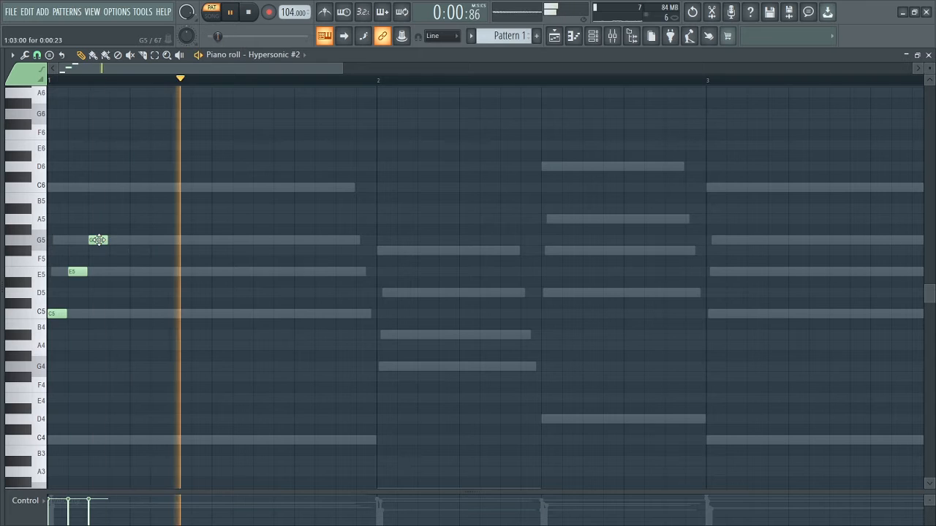
pyautogui.press('space')
pyautogui.press('space')
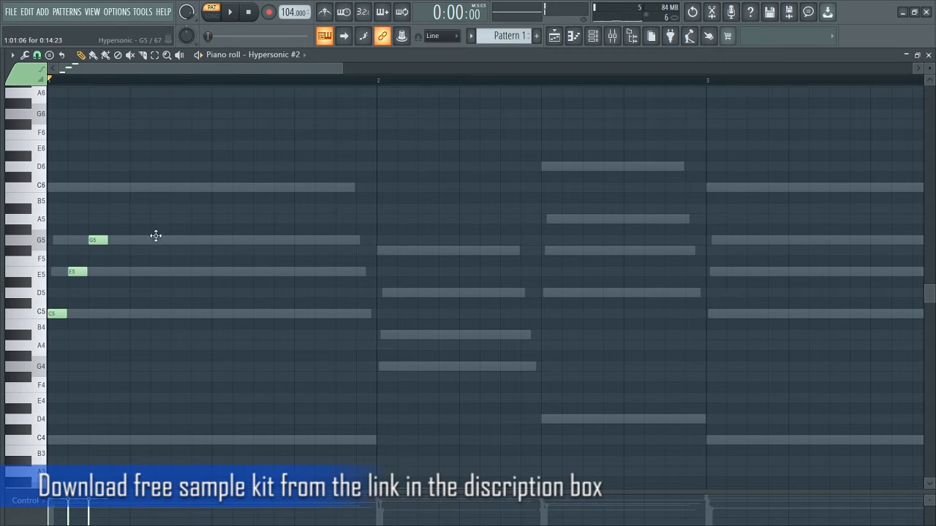
pyautogui.press('space')
pyautogui.moveTo(159, 256); pyautogui.dragTo(161, 272)
pyautogui.press('space')
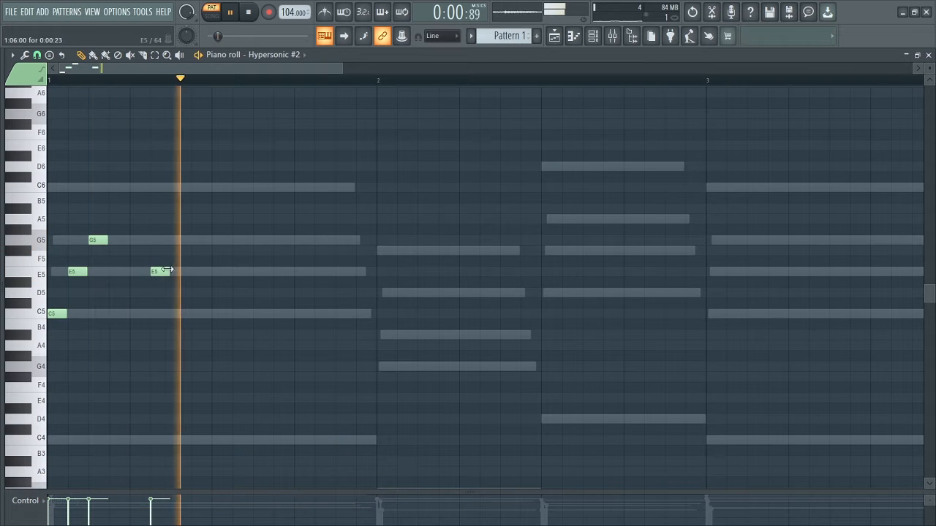
pyautogui.rightClick(162, 271)
pyautogui.press('space')
pyautogui.press('space')
pyautogui.press('space')
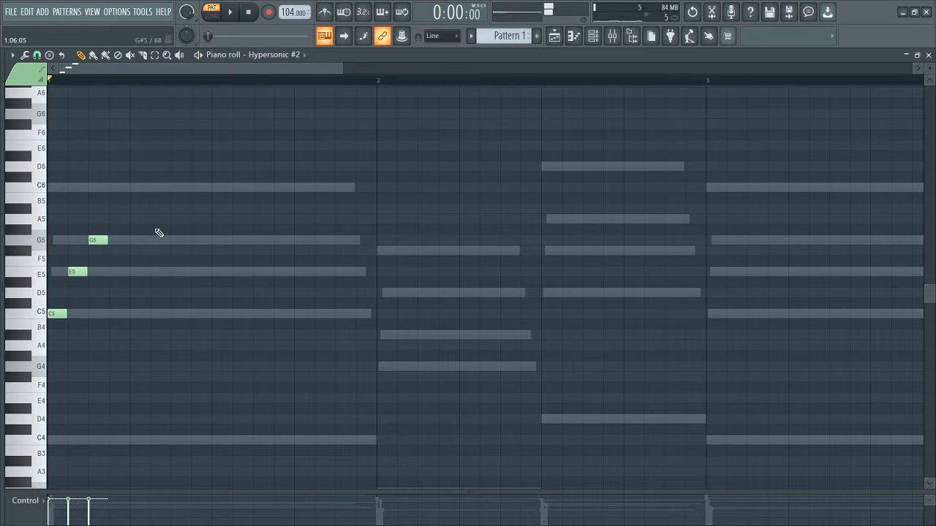
# Copy the three-note arpeggio to the start of bar 2 as A#4, D5 and F#5, and play it back.
pyautogui.moveTo(209, 214); pyautogui.dragTo(52, 353)
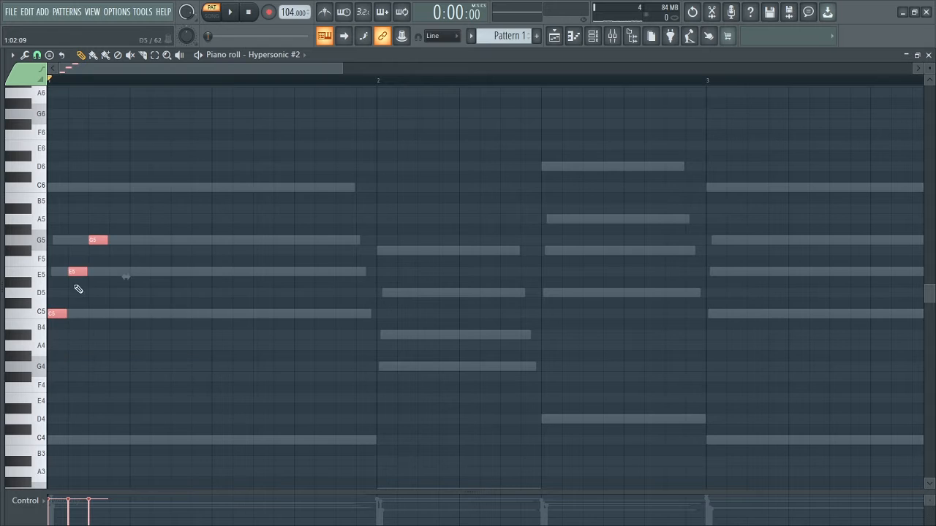
pyautogui.moveTo(71, 271)
pyautogui.mouseDown()
pyautogui.moveTo(396, 263)
pyautogui.moveTo(392, 295)
pyautogui.mouseUp()
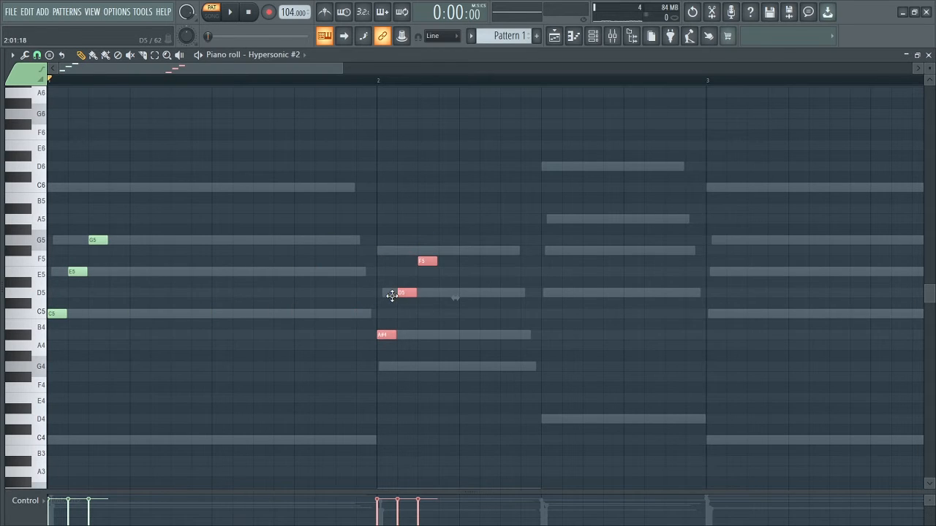
pyautogui.click(446, 288)
pyautogui.moveTo(429, 264); pyautogui.dragTo(429, 249)
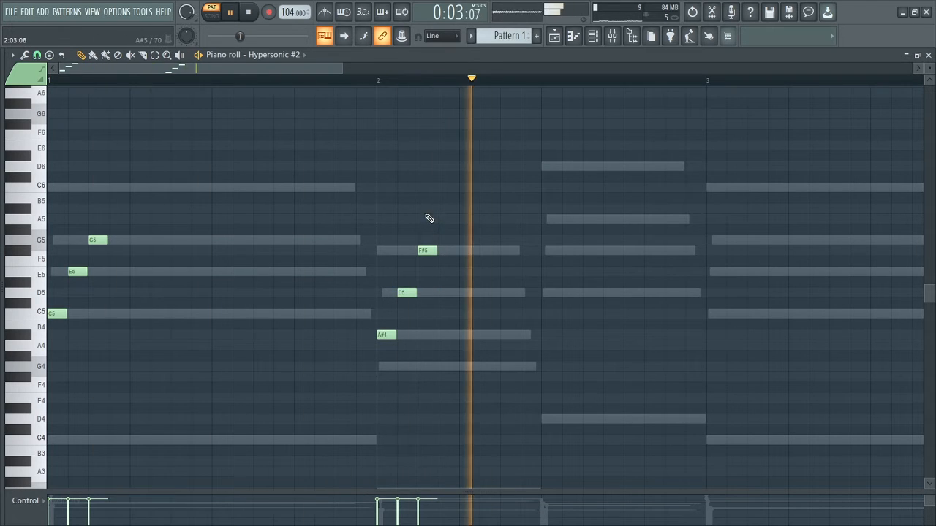
pyautogui.press('space')
pyautogui.press('space')
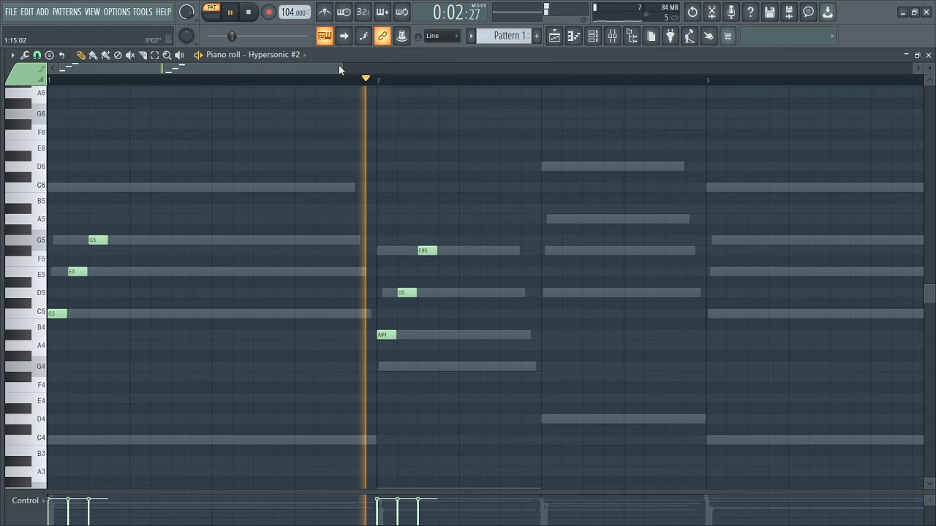
pyautogui.moveTo(342, 67); pyautogui.dragTo(415, 61)
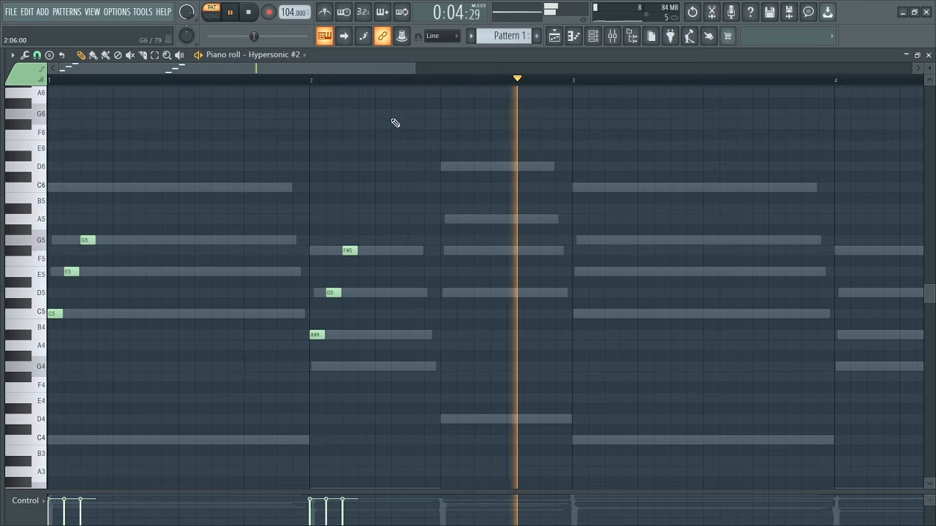
pyautogui.press('space')
# Copy the bar 2 arpeggio to the second half of bar 2 as D5, F#5 and A5, and play it back.
pyautogui.moveTo(403, 214); pyautogui.dragTo(307, 366)
pyautogui.moveTo(329, 290); pyautogui.dragTo(460, 249)
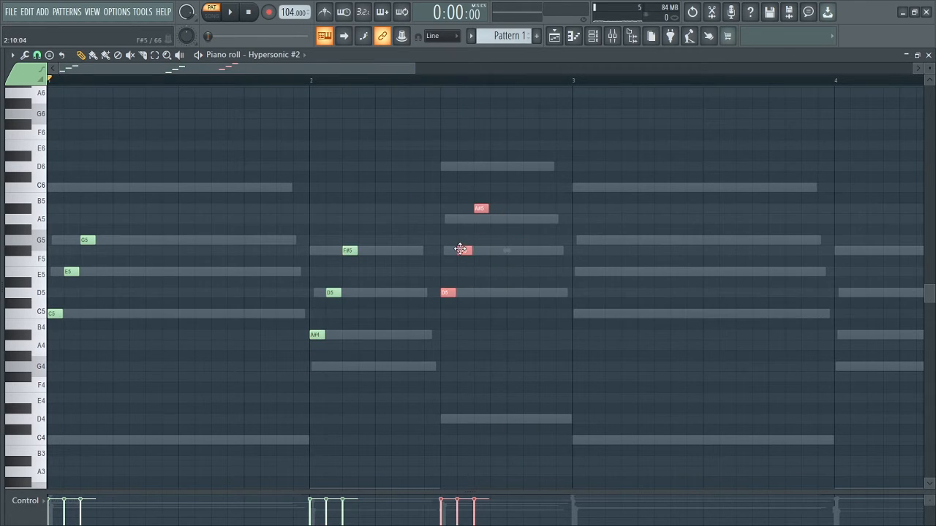
pyautogui.click(482, 208)
pyautogui.moveTo(483, 207); pyautogui.dragTo(480, 219)
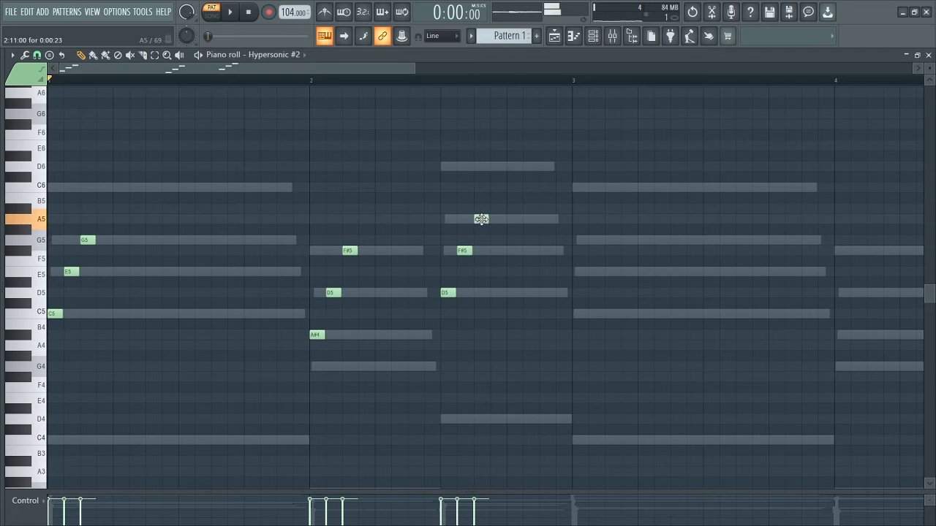
pyautogui.press('space')
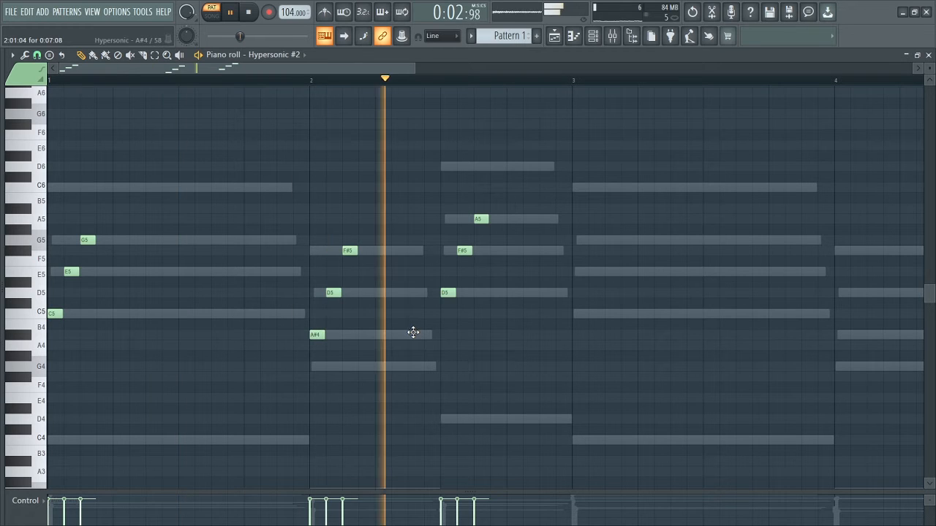
pyautogui.press('space')
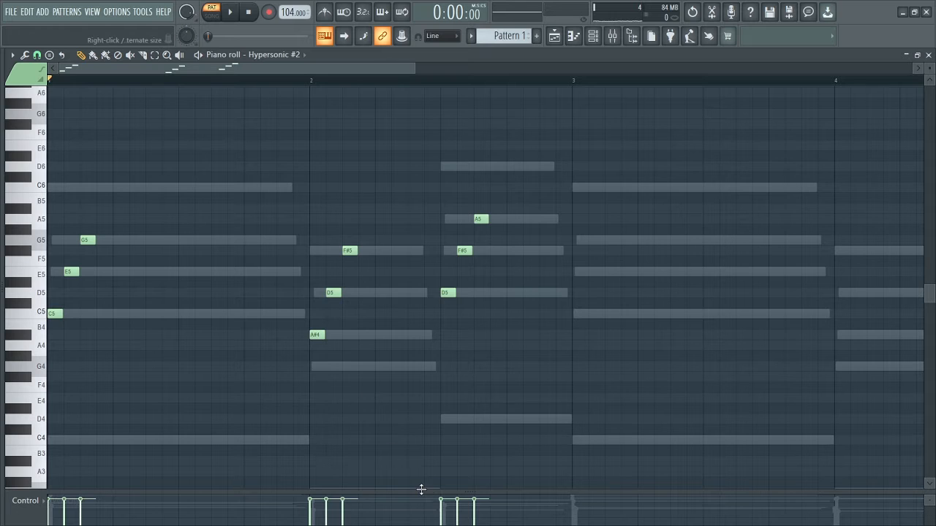
# Randomize the arpeggio notes' velocities slightly with the piano roll randomizer, and play the result back.
pyautogui.moveTo(421, 489); pyautogui.dragTo(419, 422)
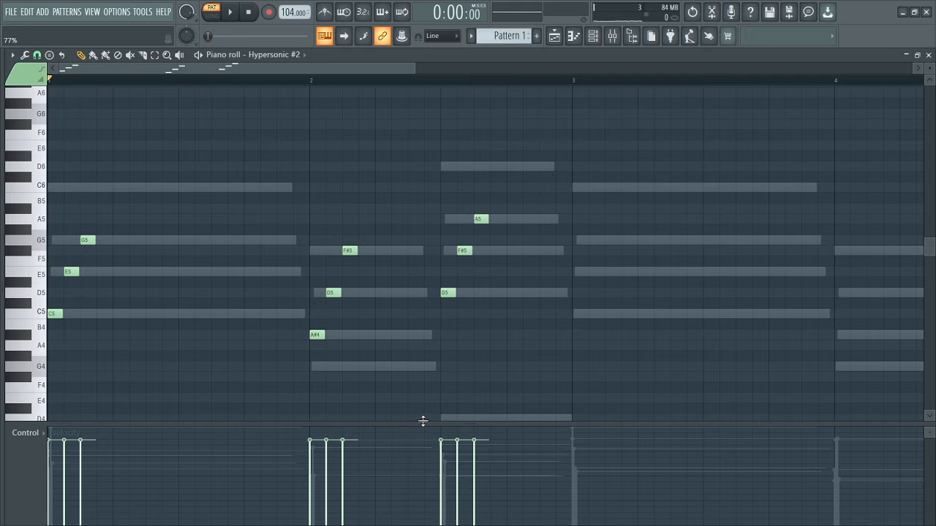
pyautogui.hotkey('alt', 'r')
pyautogui.moveTo(425, 324); pyautogui.dragTo(444, 314)
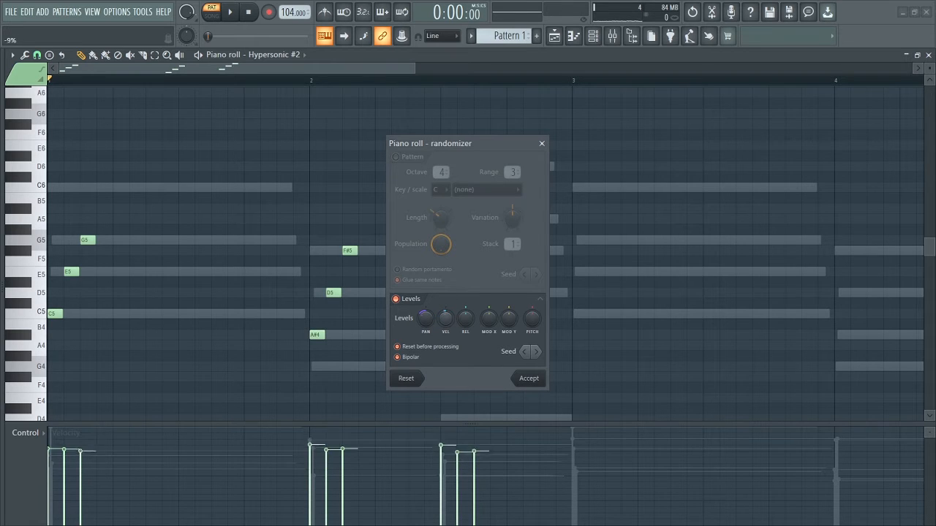
pyautogui.click(529, 381)
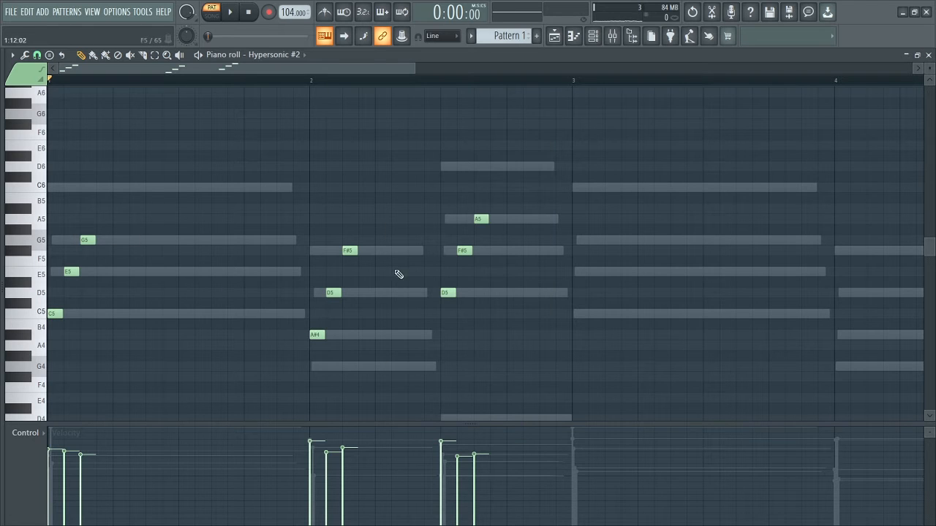
pyautogui.press('space')
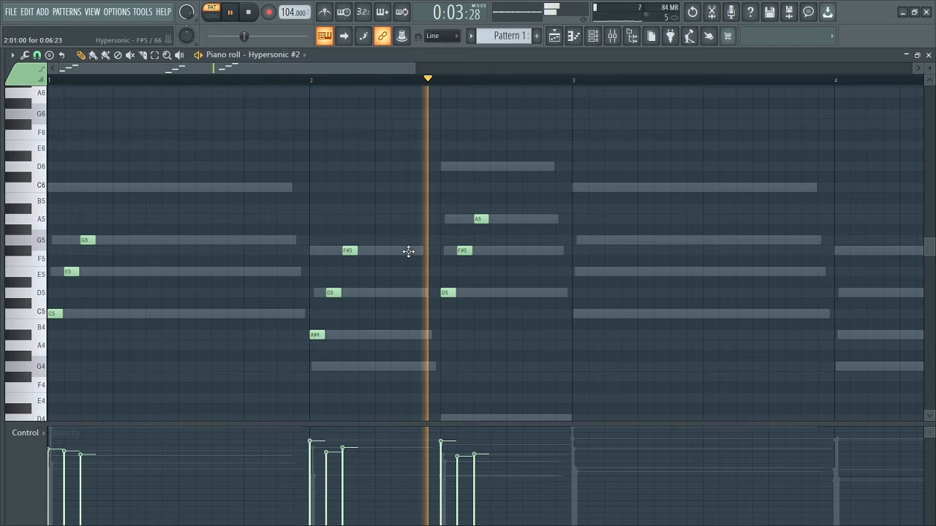
pyautogui.press('space')
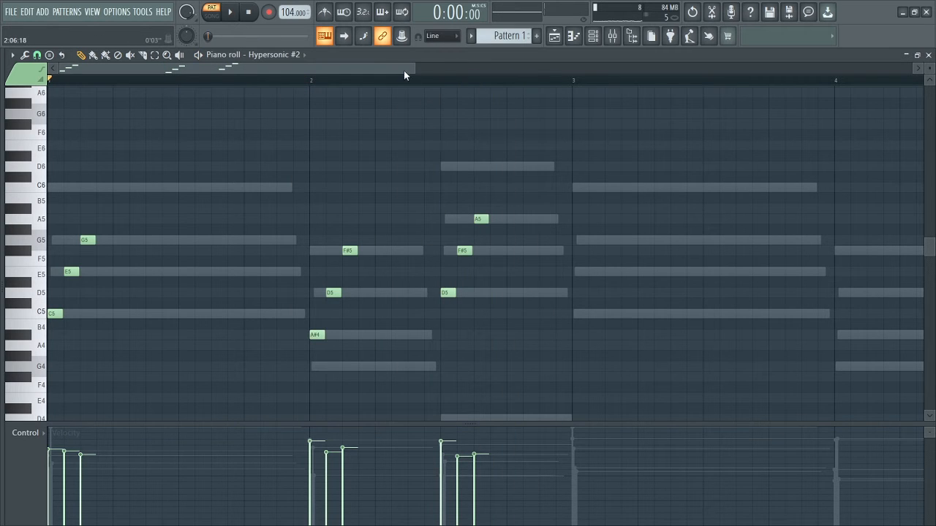
# Add a short G5 followed by a short E5 after the bar 1 arpeggio, and audition them.
pyautogui.moveTo(415, 68); pyautogui.dragTo(261, 68)
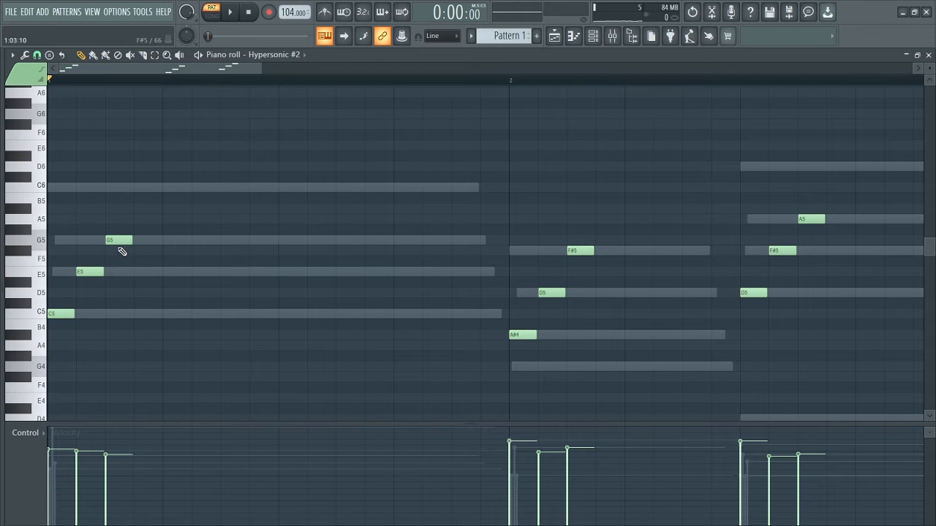
pyautogui.moveTo(206, 239); pyautogui.dragTo(226, 242)
pyautogui.moveTo(257, 174); pyautogui.dragTo(257, 273)
pyautogui.press('space')
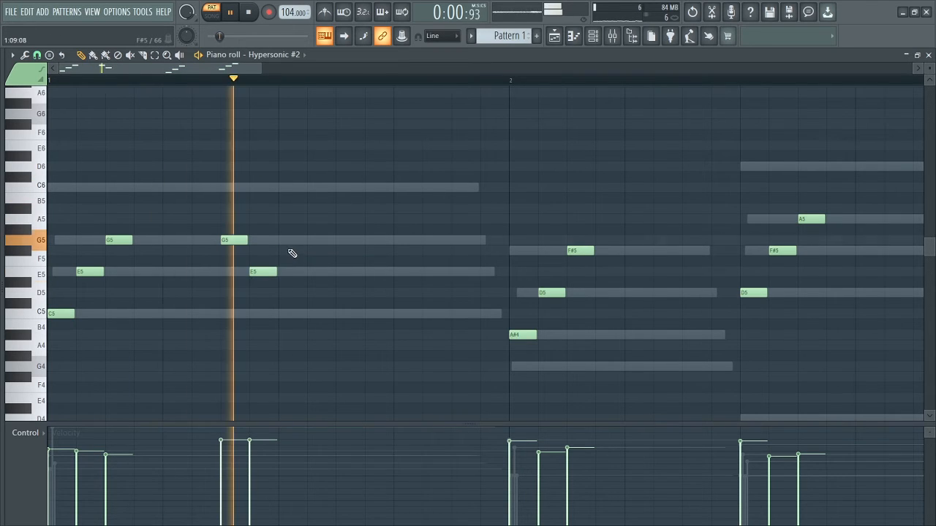
pyautogui.press('space')
# Try a short F#5 and D5 answer at different positions after bar 2's first arpeggio during playback, and remove both notes.
pyautogui.press('space')
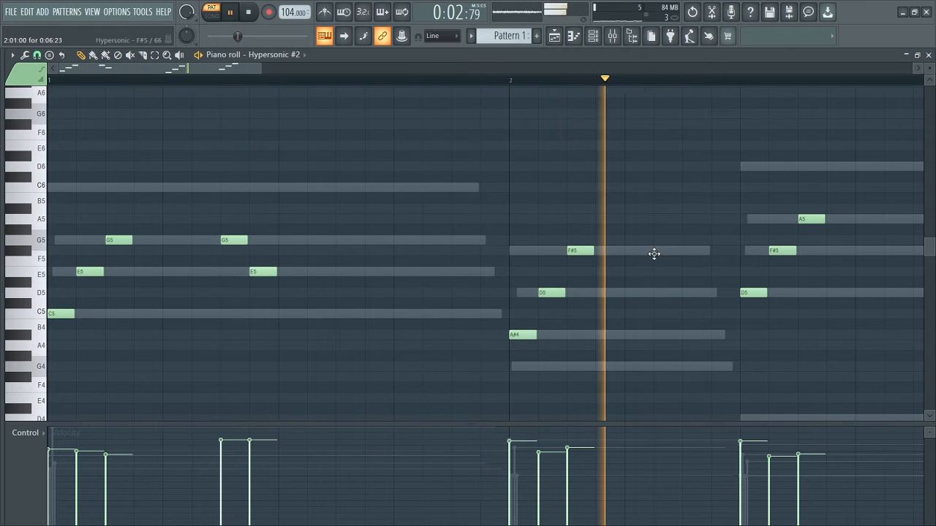
pyautogui.moveTo(662, 241); pyautogui.dragTo(667, 252)
pyautogui.click(685, 294)
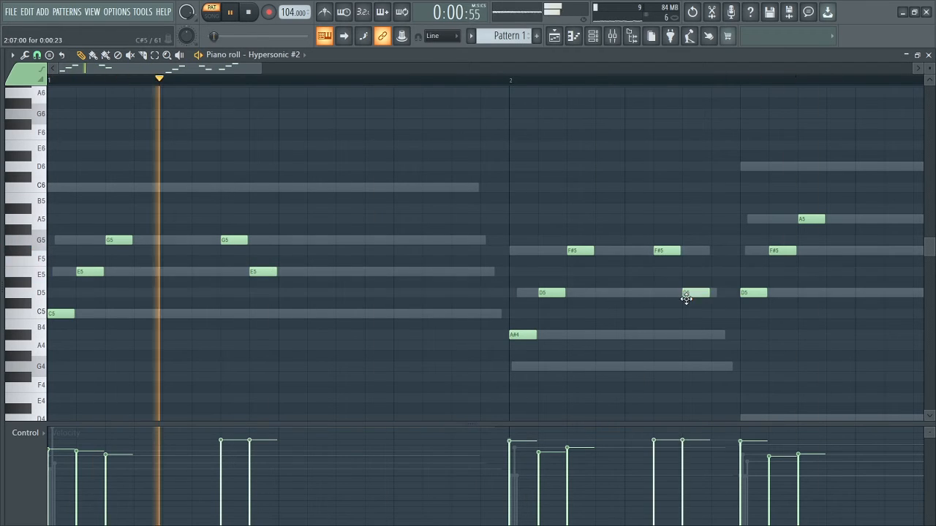
pyautogui.moveTo(685, 294); pyautogui.dragTo(710, 293)
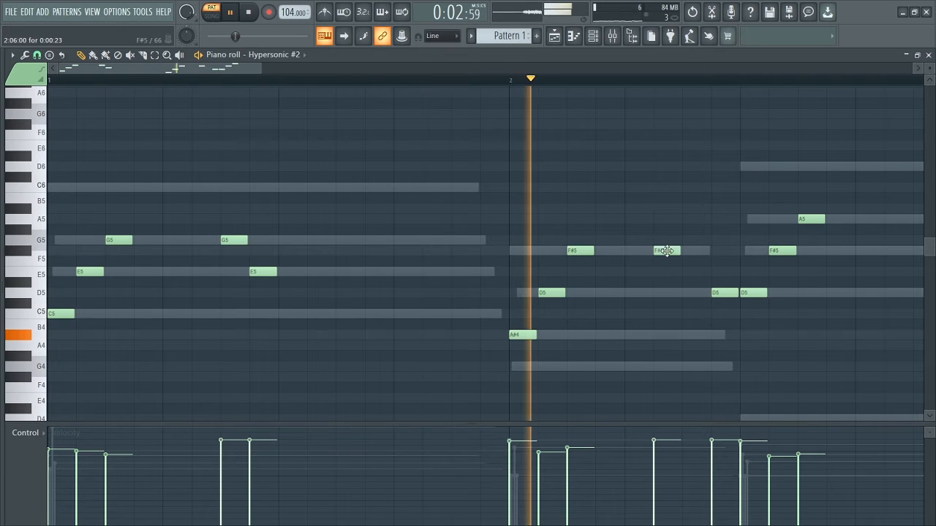
pyautogui.moveTo(665, 249); pyautogui.dragTo(683, 250)
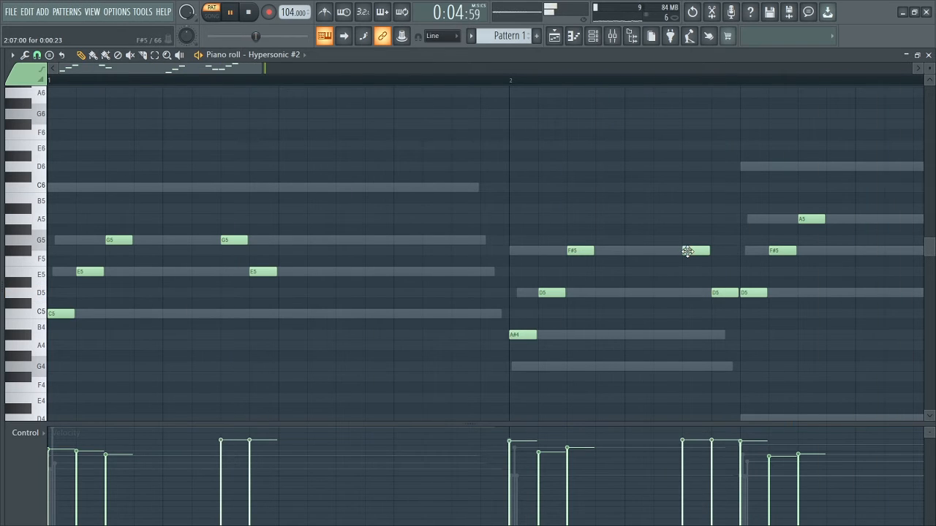
pyautogui.rightClick(686, 251)
pyautogui.rightClick(721, 293)
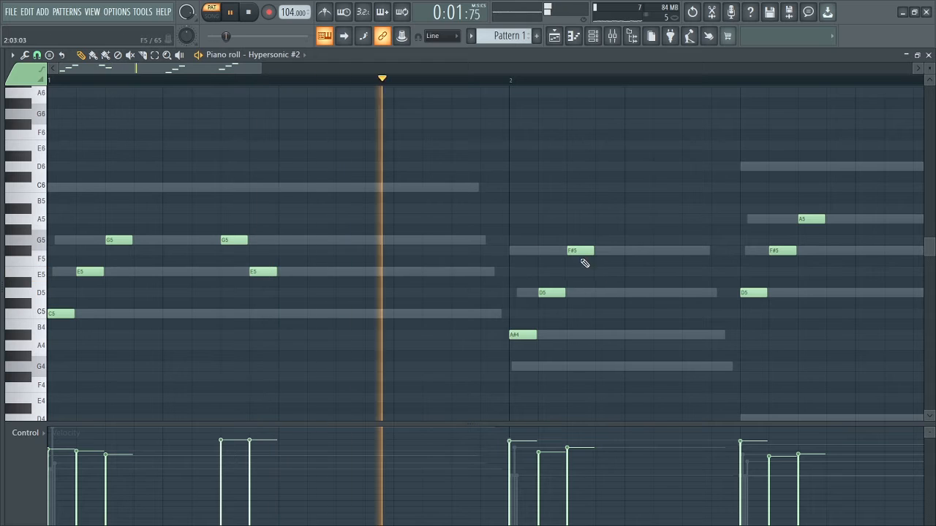
pyautogui.press('space')
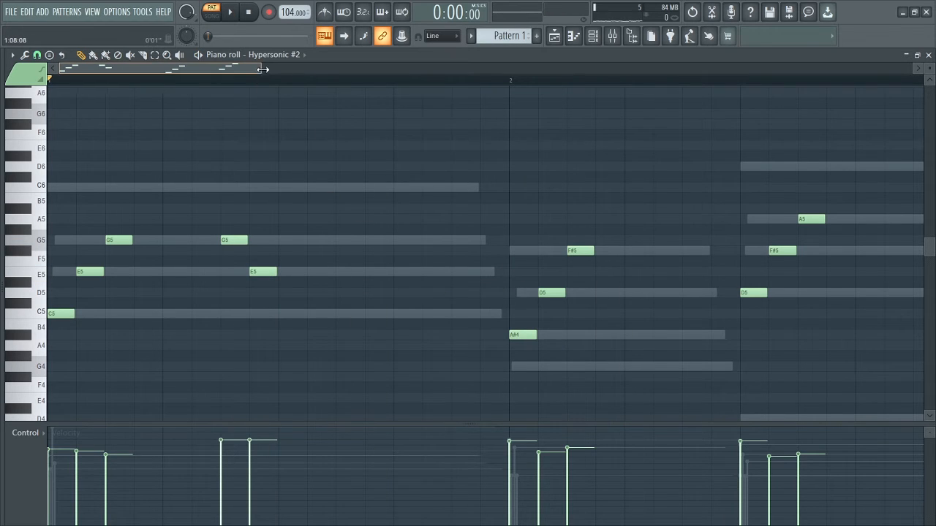
# Duplicate the two-bar arpeggio melody from bars 1–2 into bars 3–4, and return the playhead to the start.
pyautogui.moveTo(261, 69); pyautogui.dragTo(3, 220)
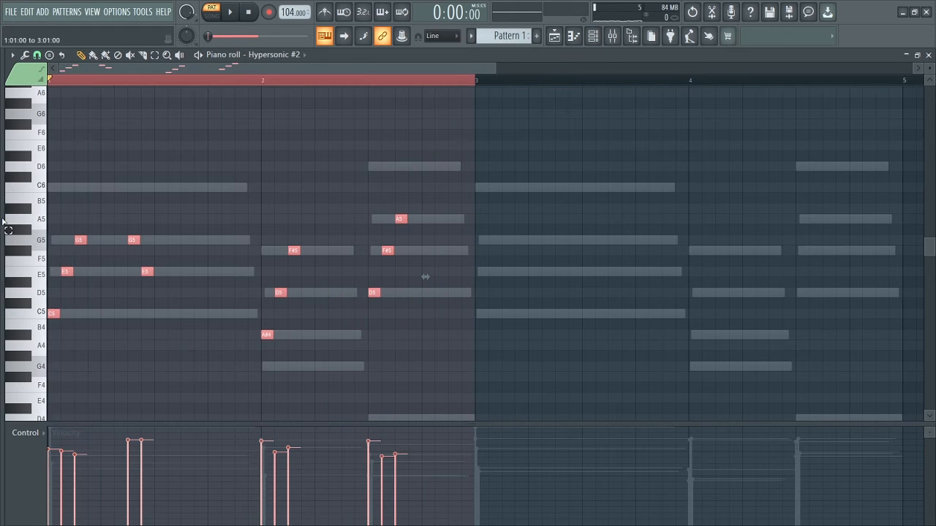
pyautogui.hotkey('ctrl', 'b')
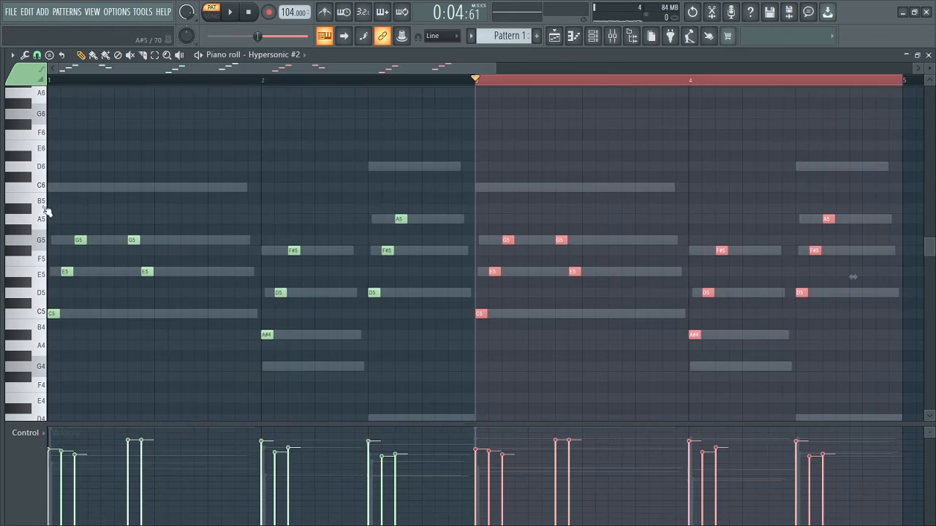
pyautogui.click(56, 80)
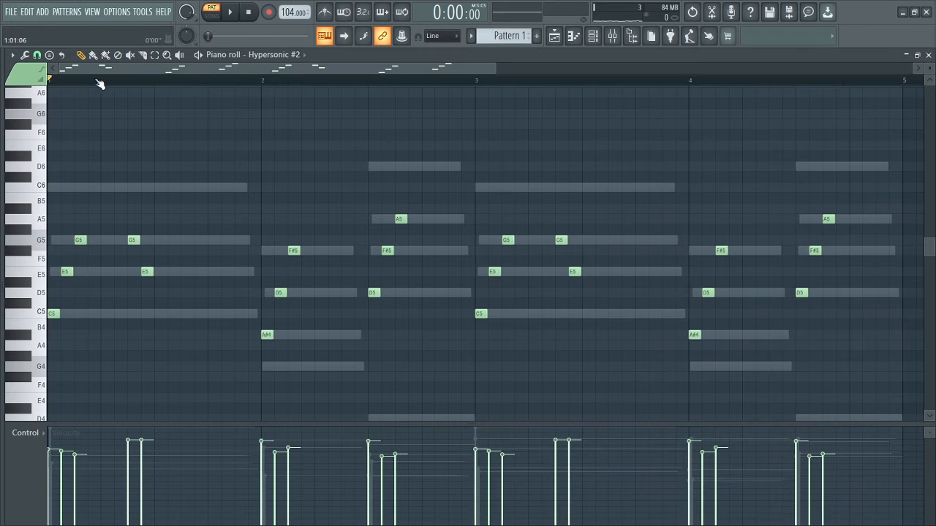
# Audition the pattern in the mixer and load Fruity Parametric EQ 2 with the 20Hz + 18kHz cut preset in slot 1 of Insert 2.
pyautogui.click(593, 36)
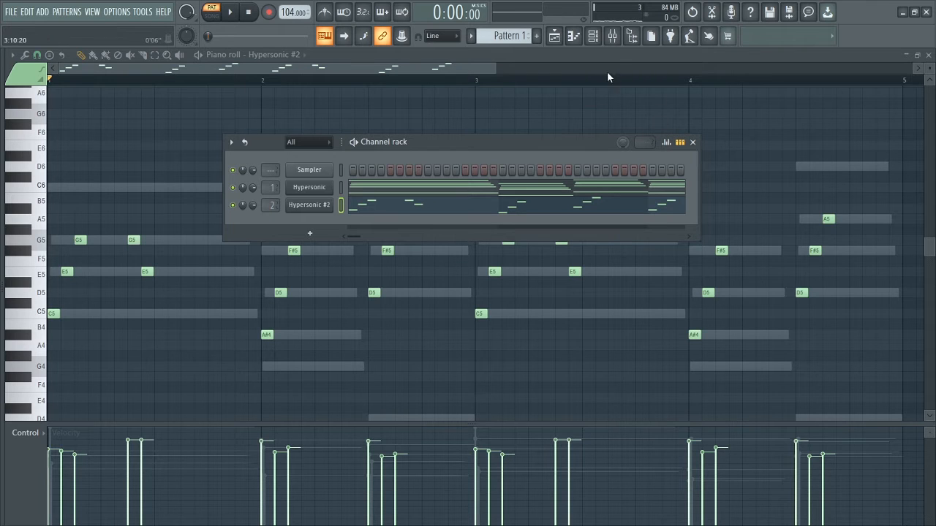
pyautogui.click(612, 36)
pyautogui.press('space')
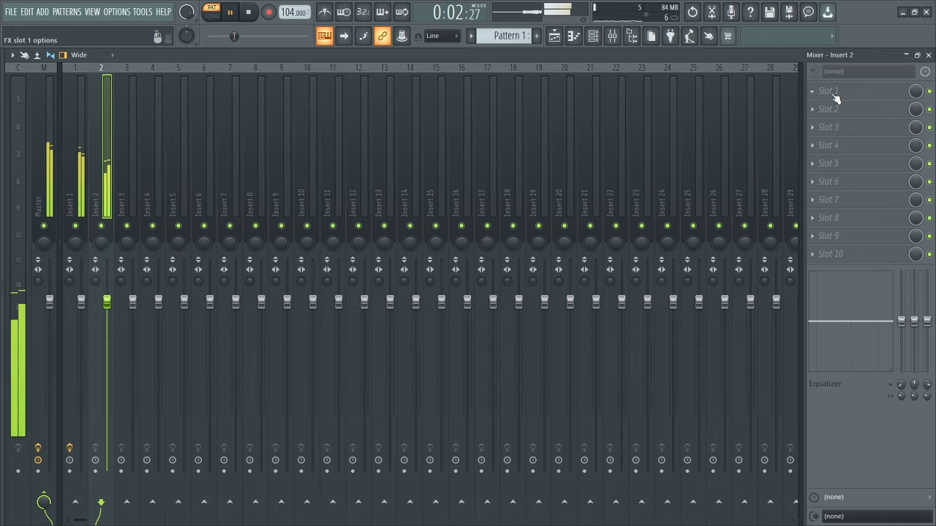
pyautogui.press('space')
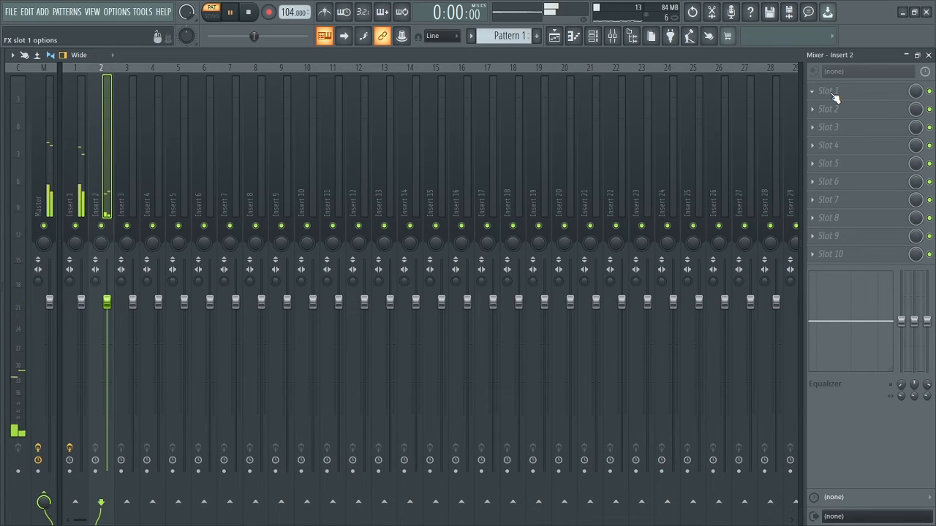
pyautogui.click(828, 96)
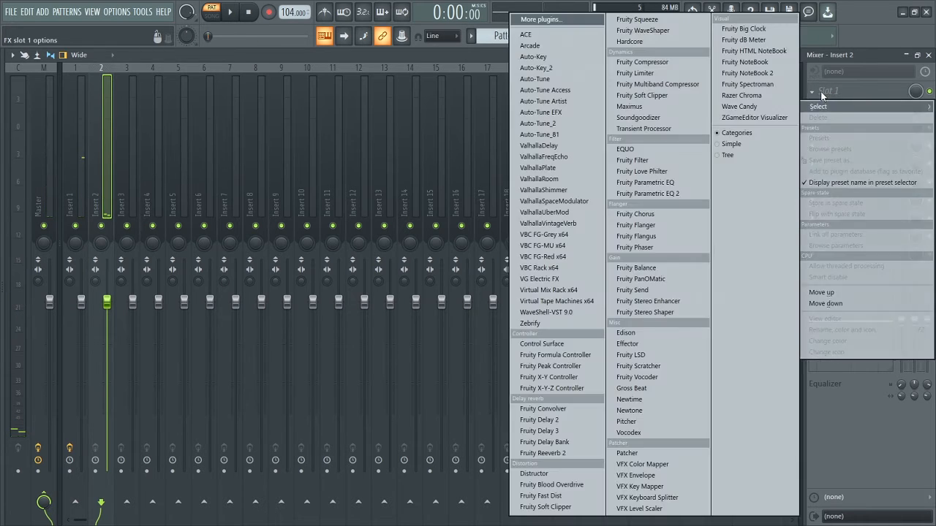
pyautogui.click(672, 193)
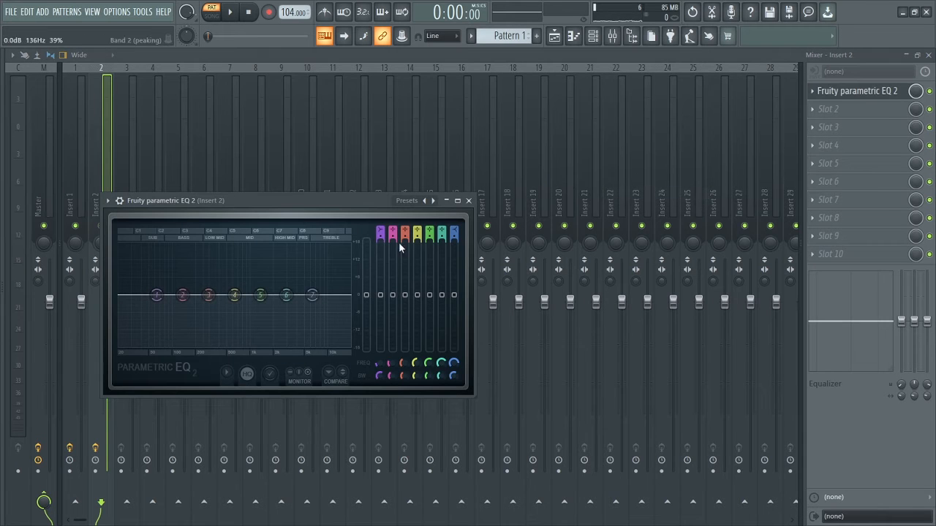
pyautogui.click(406, 203)
pyautogui.click(423, 244)
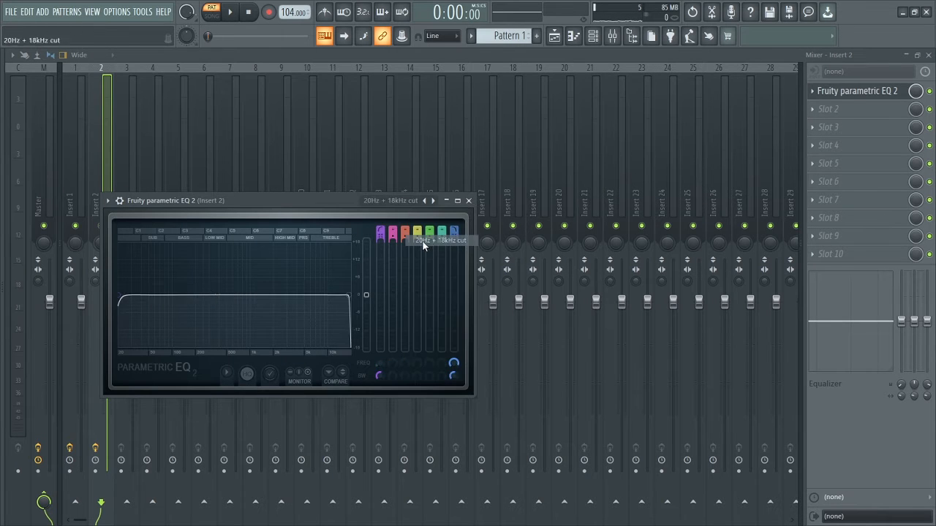
# During playback, raise the EQ's low cut to between 50 and 100 Hz, lower its high cut to between 5 and 10 kHz, and close it.
pyautogui.press('space')
pyautogui.moveTo(123, 296); pyautogui.dragTo(157, 296)
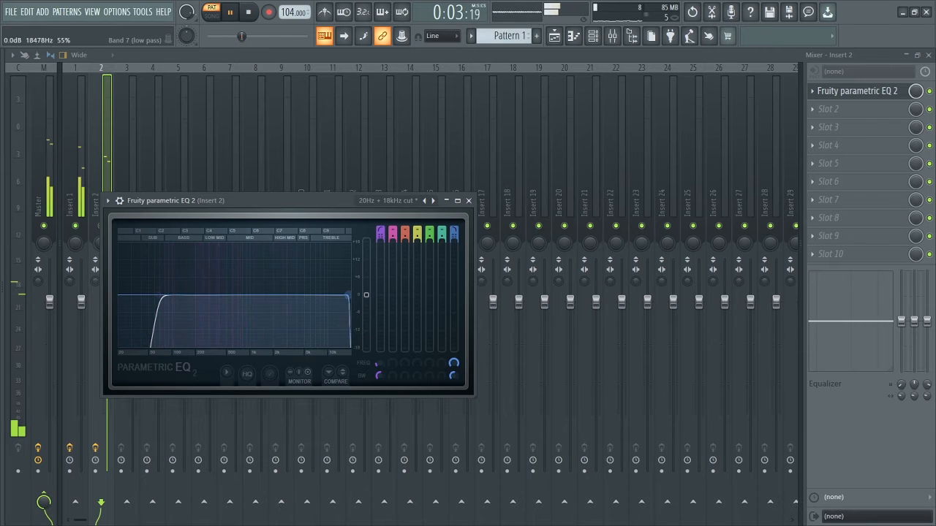
pyautogui.moveTo(349, 296); pyautogui.dragTo(319, 295)
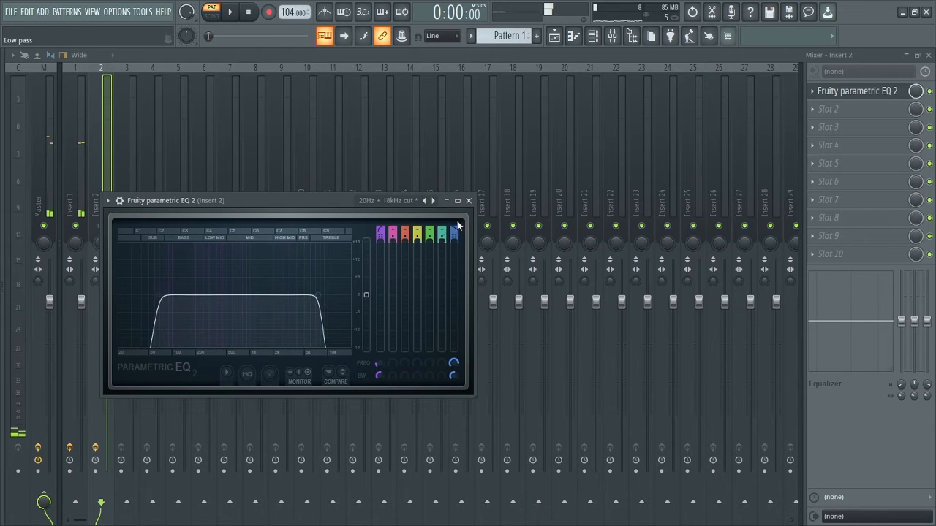
pyautogui.click(468, 200)
pyautogui.click(476, 200)
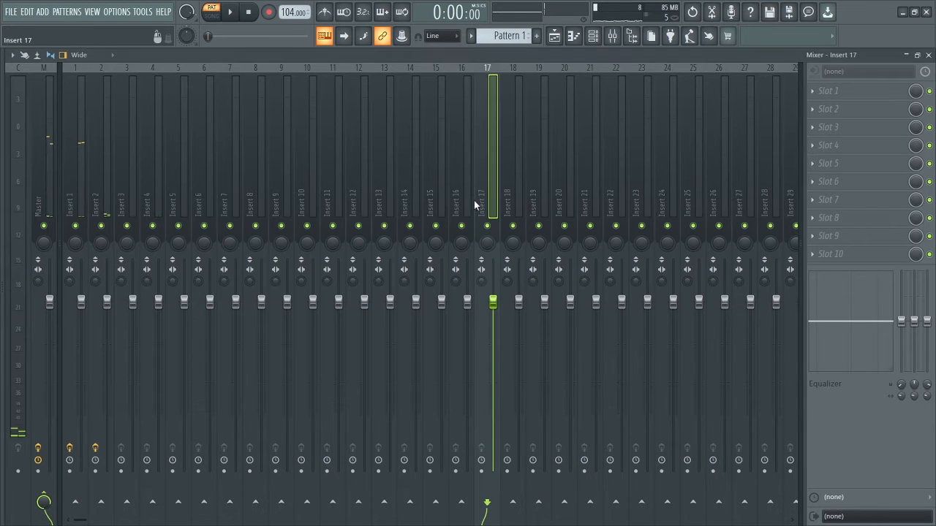
# Add Fruity Reeverb 2 to slot 2 of mixer Insert 2.
pyautogui.click(90, 179)
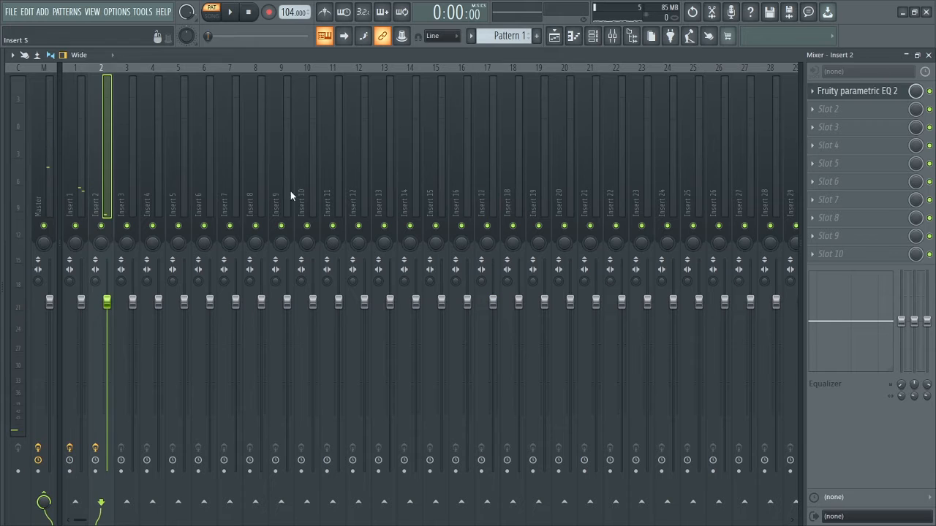
pyautogui.click(820, 109)
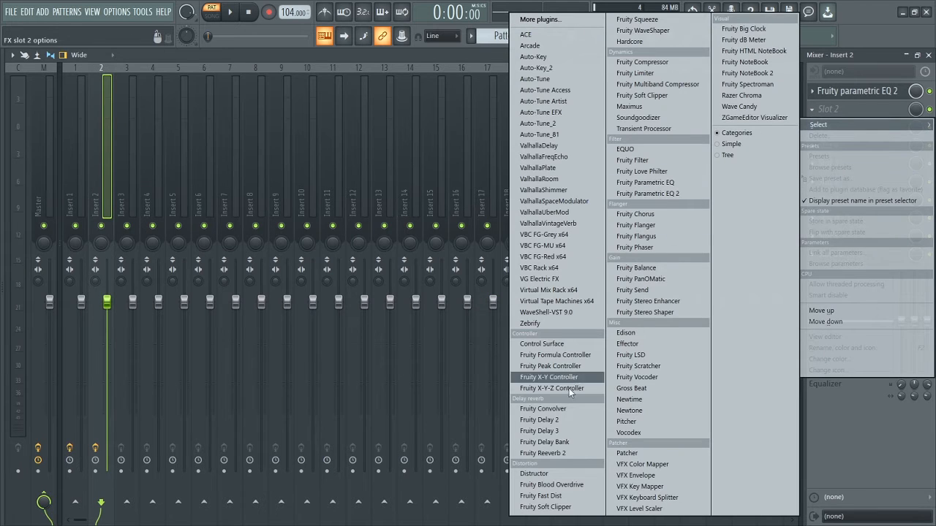
pyautogui.click(560, 452)
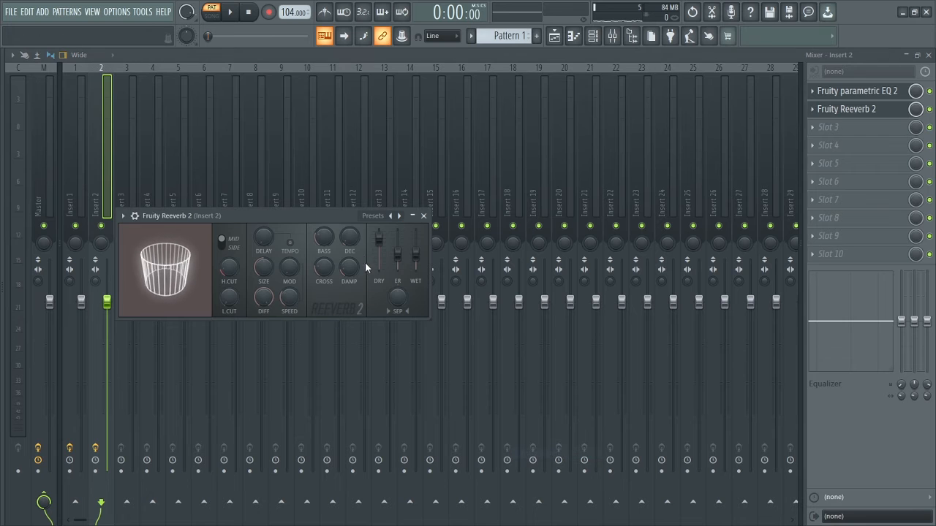
# Enlarge the reverb's room, adjust its dry level and set the wet level to 70% while the pattern plays.
pyautogui.press('space')
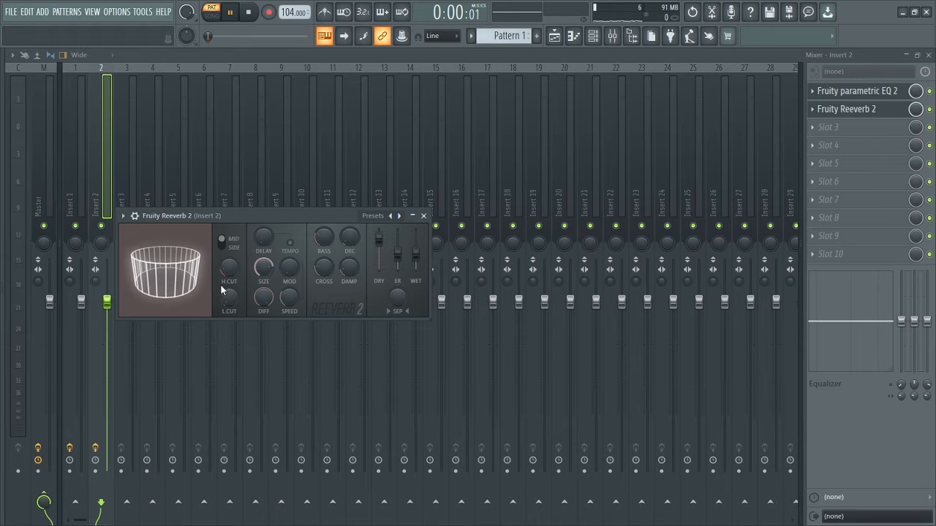
pyautogui.moveTo(417, 255)
pyautogui.mouseDown()
pyautogui.moveTo(415, 247)
pyautogui.moveTo(415, 256)
pyautogui.mouseUp()
pyautogui.moveTo(264, 268); pyautogui.dragTo(264, 259)
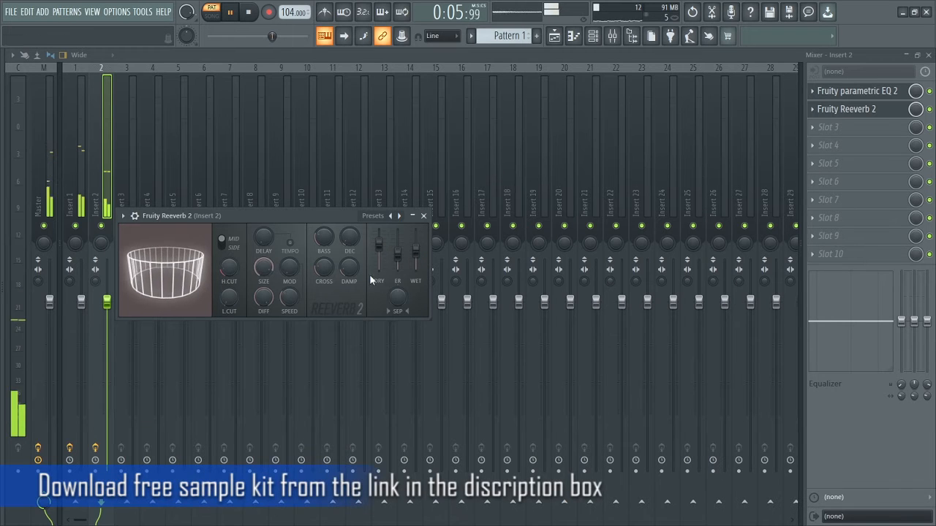
pyautogui.moveTo(378, 245); pyautogui.dragTo(379, 235)
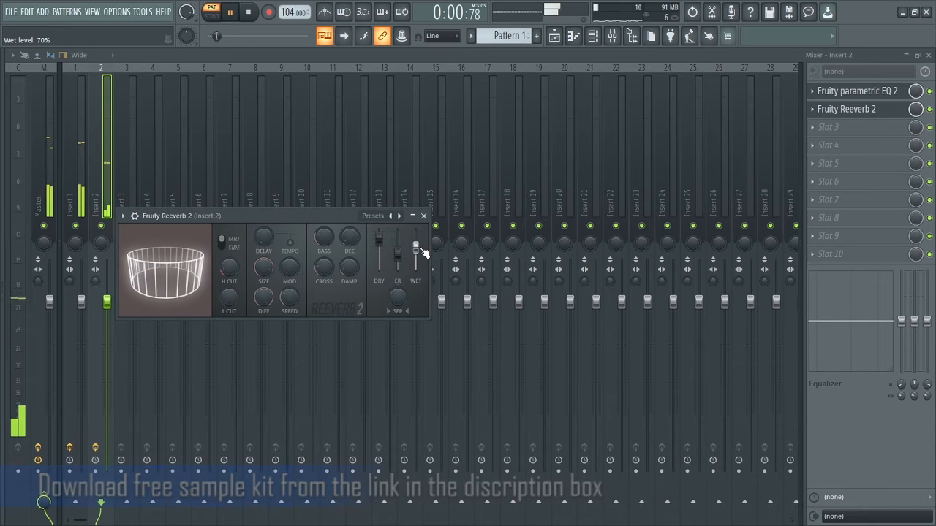
pyautogui.press('space')
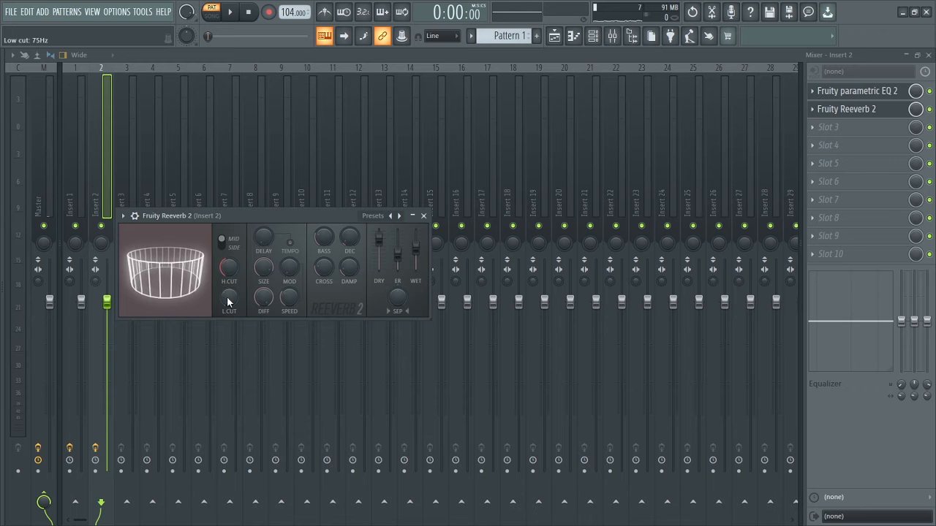
# Set the reverb's low cut to 591 Hz and its room size to 78 while listening to the pattern.
pyautogui.press('space')
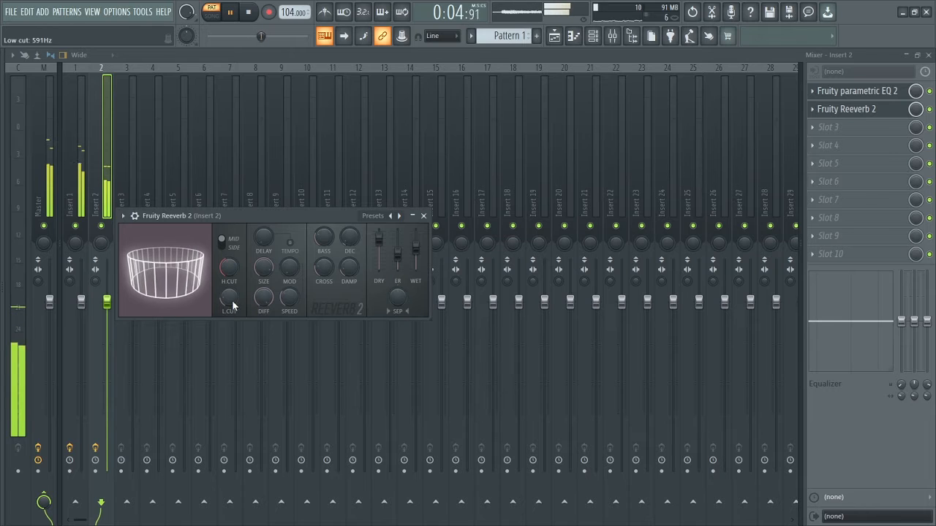
pyautogui.moveTo(169, 286); pyautogui.dragTo(169, 286)
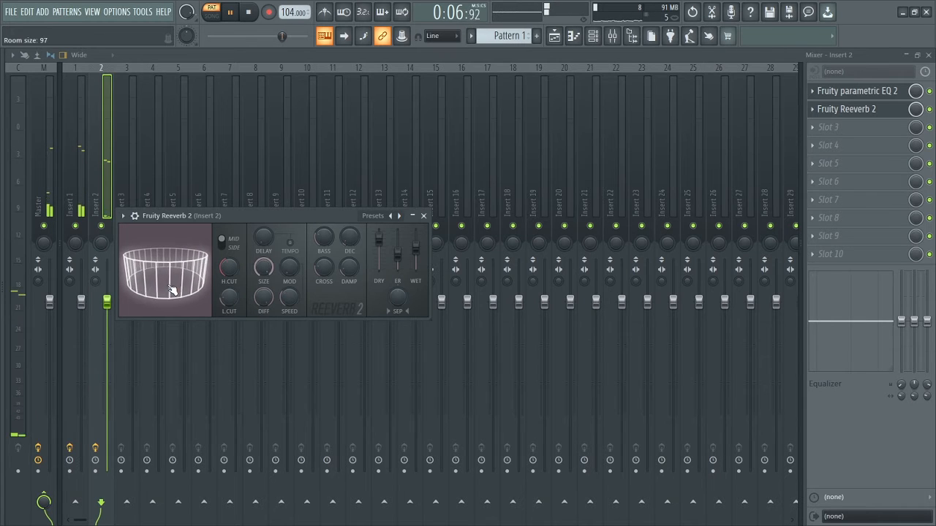
pyautogui.moveTo(263, 267); pyautogui.dragTo(263, 285)
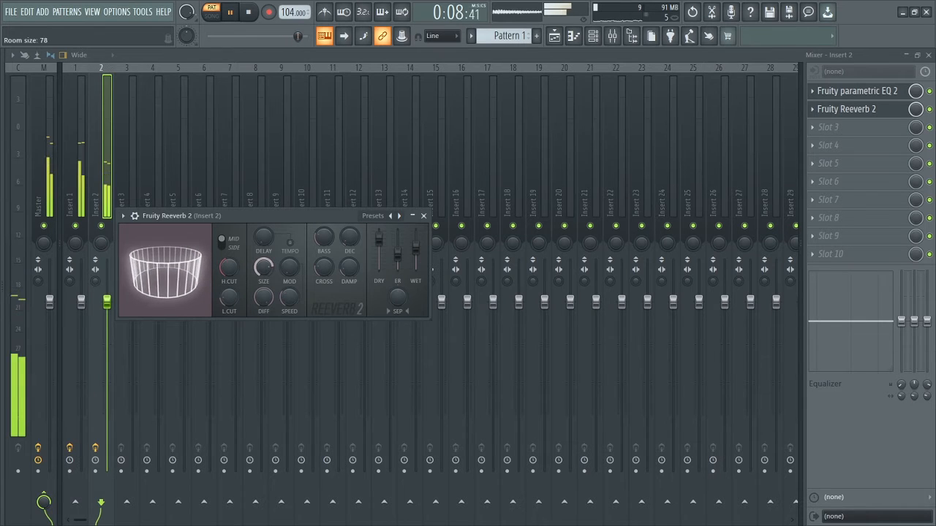
# Stop playback and close the reverb, mixer and EQ windows to get back to the channel rack.
pyautogui.press('space')
pyautogui.click(423, 215)
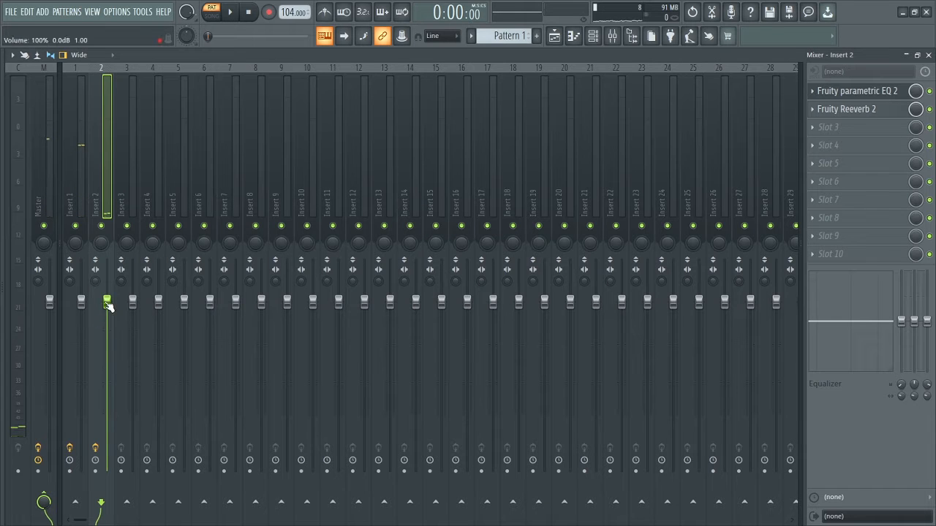
pyautogui.click(927, 56)
pyautogui.click(525, 218)
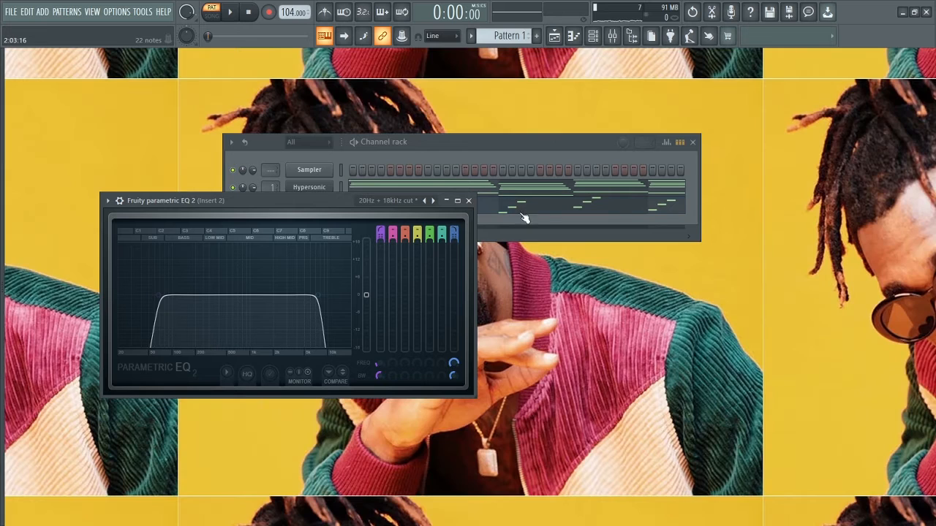
pyautogui.click(468, 201)
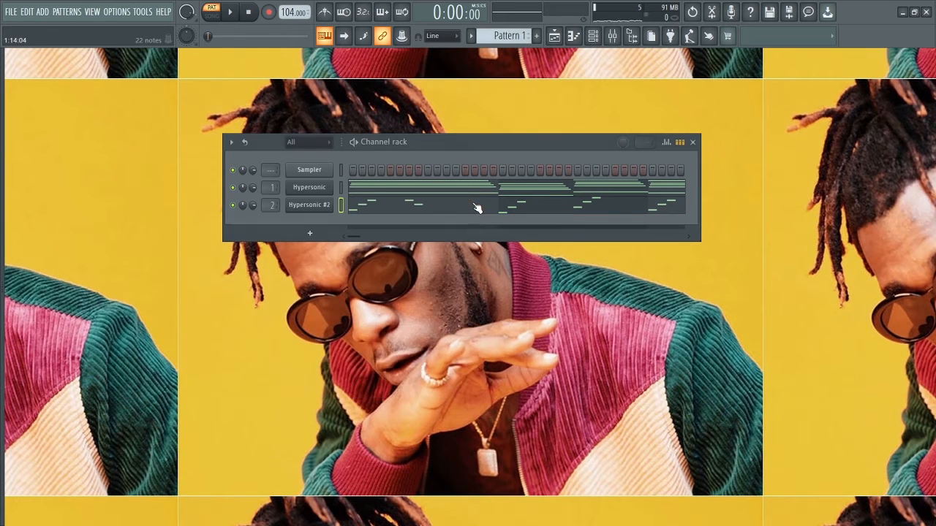
# Clone the Hypersonic #2 channel and load a patch from the Soft Pads category into the clone.
pyautogui.click(310, 234)
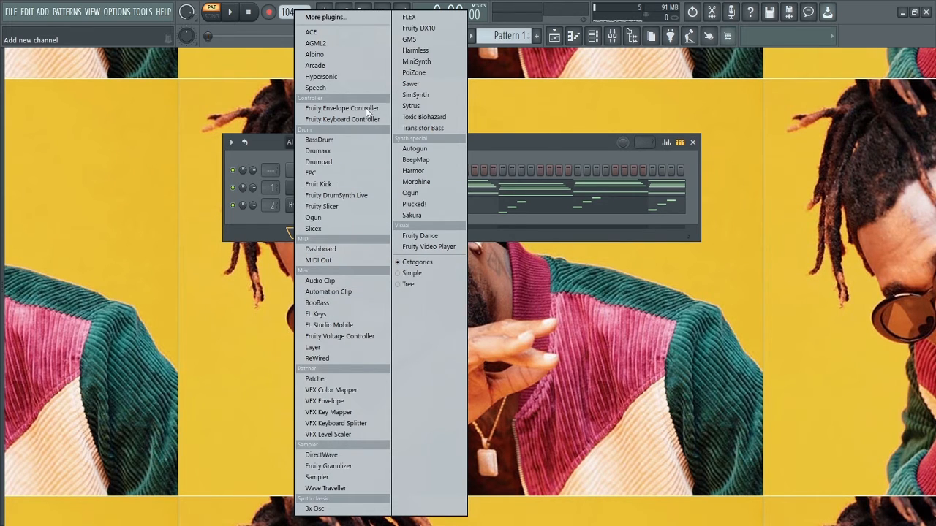
pyautogui.rightClick(291, 206)
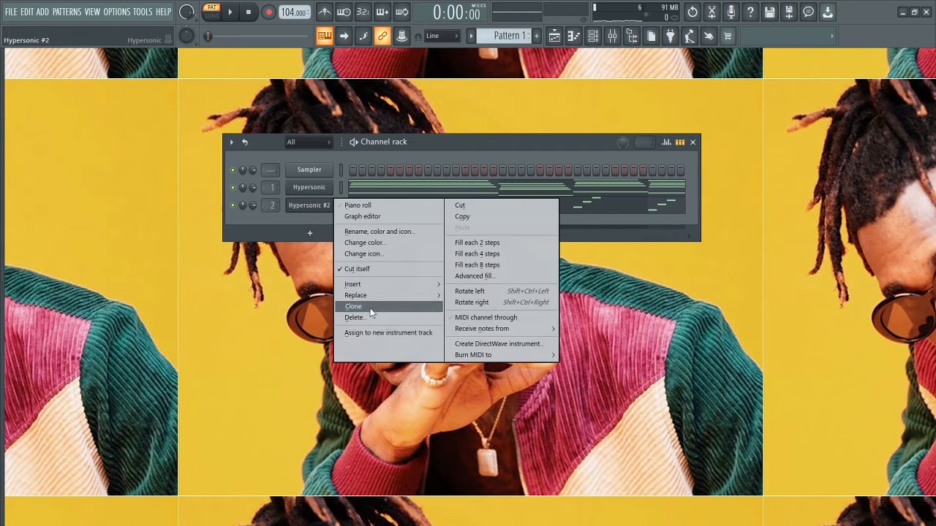
pyautogui.click(351, 306)
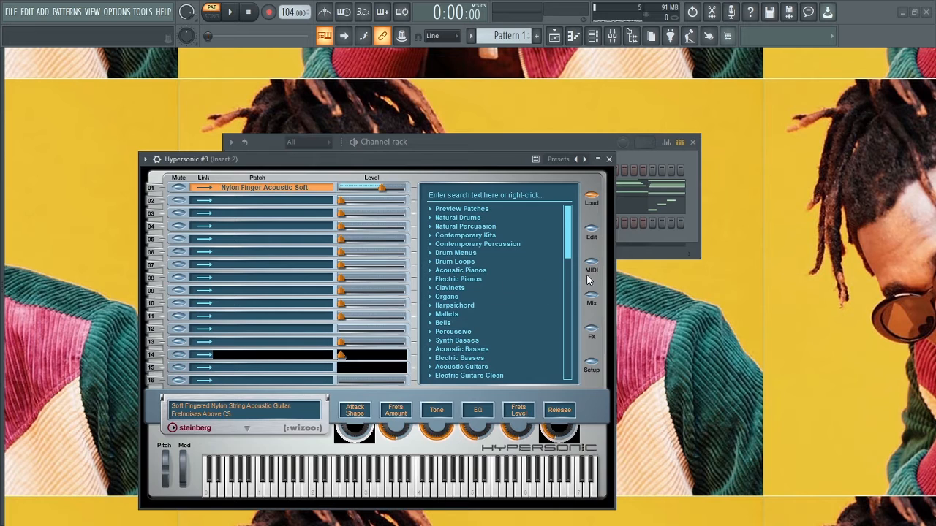
pyautogui.moveTo(568, 236); pyautogui.dragTo(564, 314)
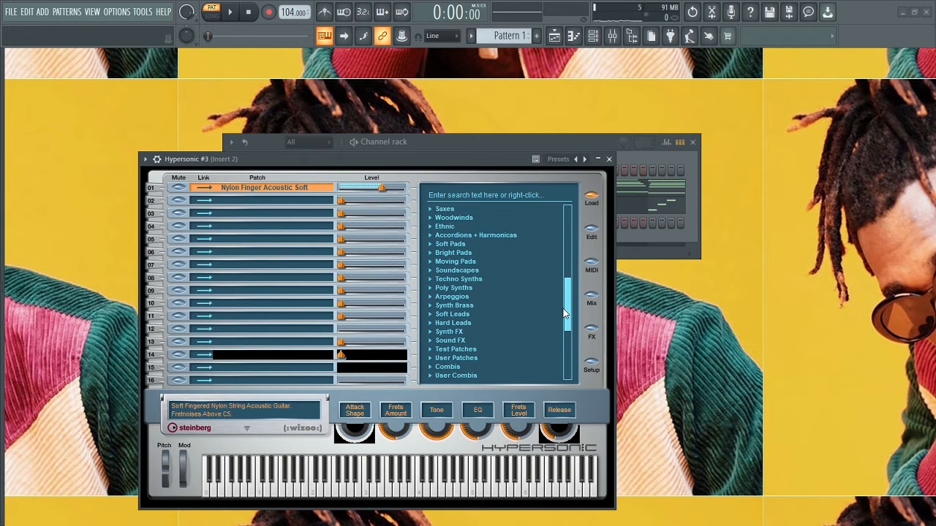
pyautogui.click(430, 245)
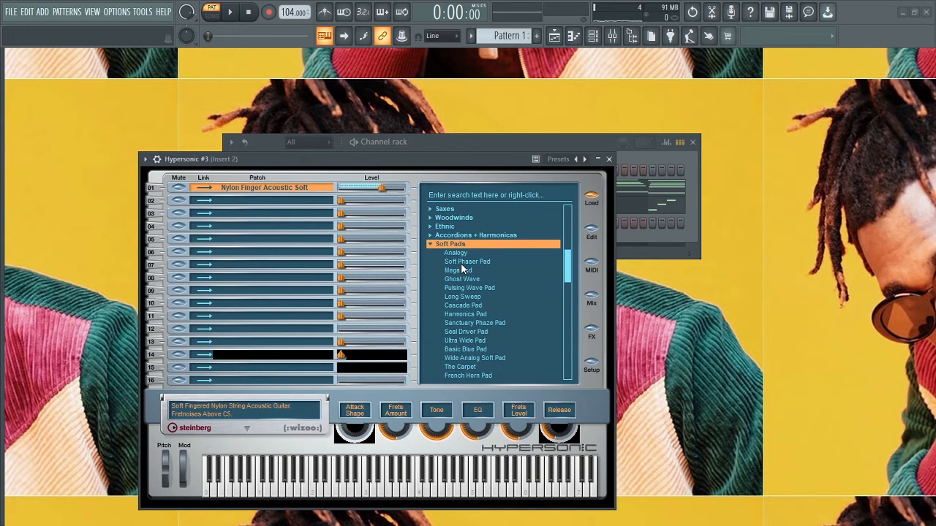
pyautogui.click(459, 261)
pyautogui.click(608, 158)
# Copy the chord notes from the Hypersonic channel, paste them into Hypersonic #3 and open its piano roll.
pyautogui.rightClick(306, 188)
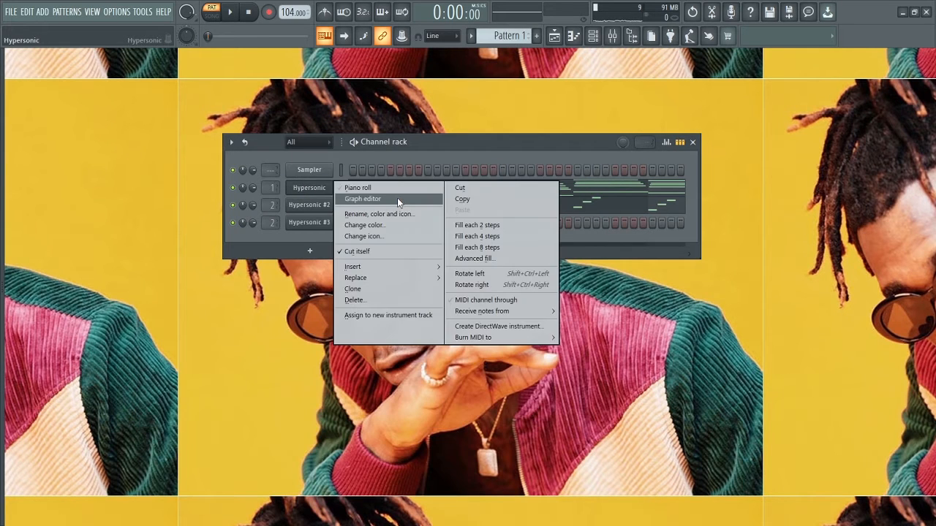
pyautogui.click(462, 198)
pyautogui.rightClick(320, 224)
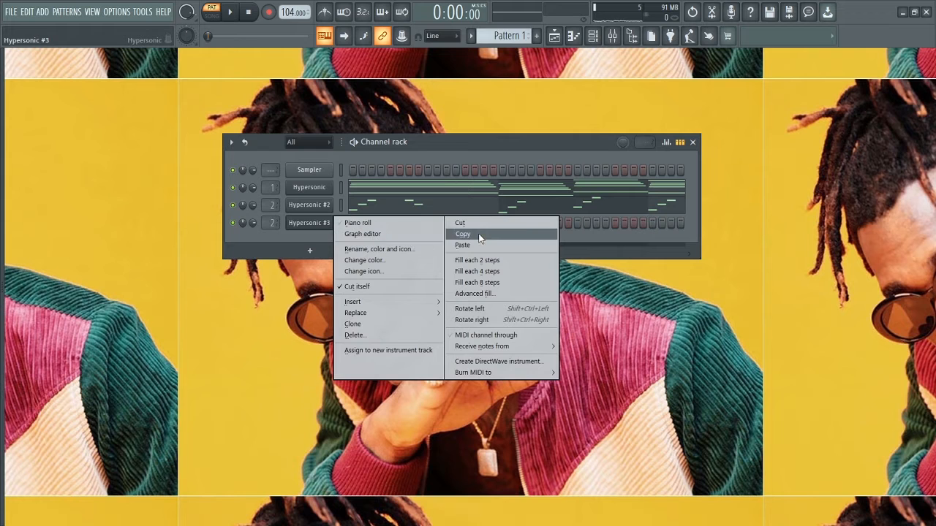
pyautogui.click(475, 243)
pyautogui.click(392, 228)
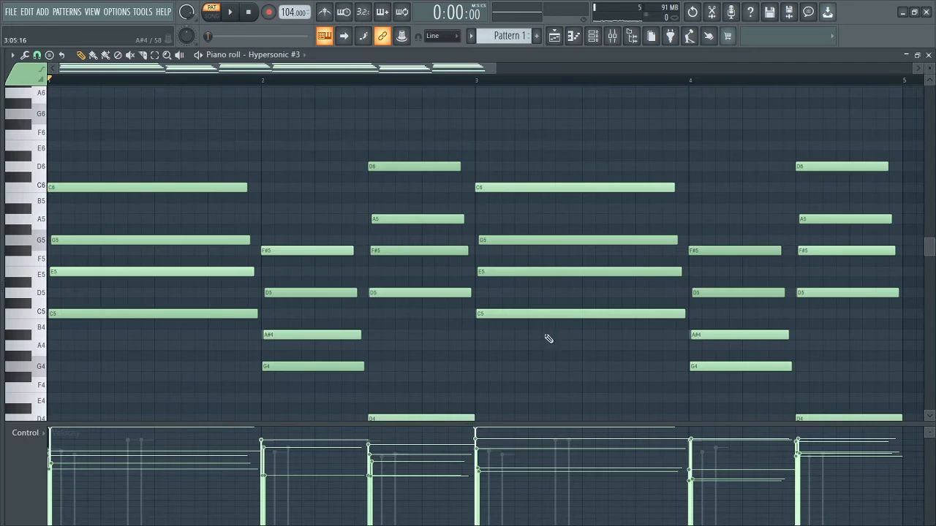
# Delete the low C4, G3 and D4 bass notes from the Hypersonic #3 chords.
pyautogui.scroll(-5, 545, 335)
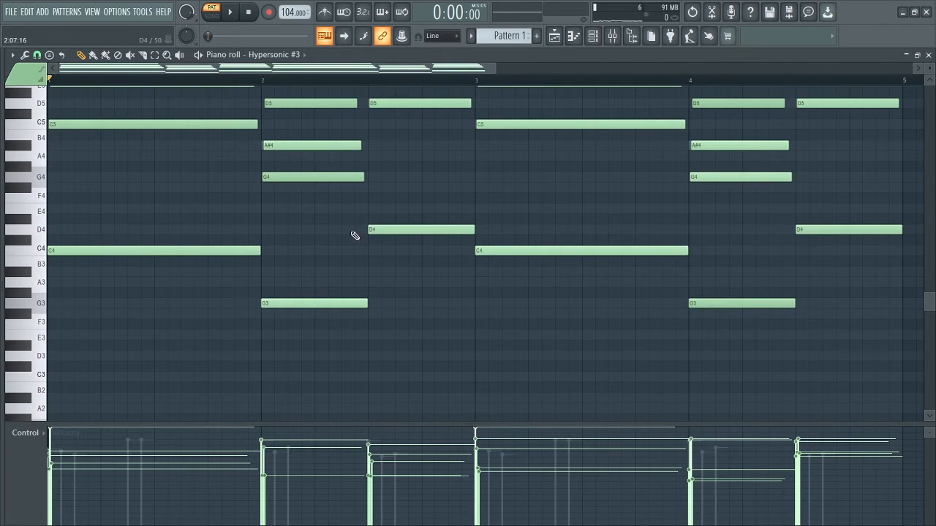
pyautogui.moveTo(184, 204); pyautogui.dragTo(912, 335)
pyautogui.keyDown('ctrl'); pyautogui.click(896, 329); pyautogui.keyUp('ctrl')
pyautogui.press('Delete')
# Delete the highest C6 and D6 notes from the Hypersonic #3 chords.
pyautogui.scroll(5, 198, 100)
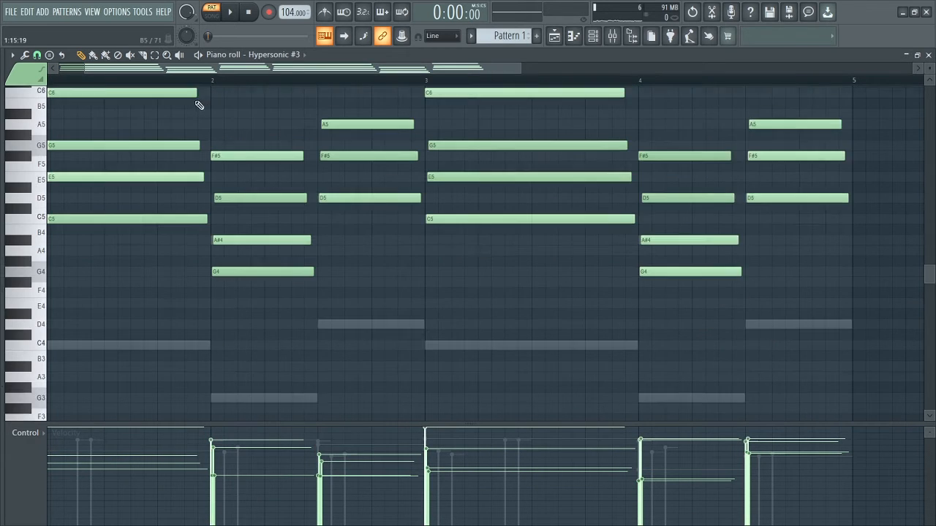
pyautogui.moveTo(97, 120); pyautogui.dragTo(780, 172)
pyautogui.press('Delete')
pyautogui.hscroll(-2, 60, 454)
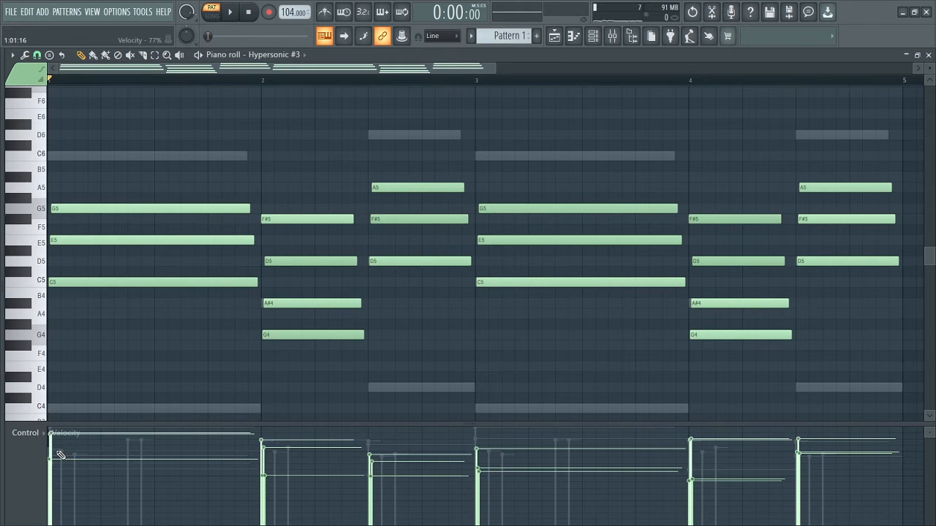
# Randomize the levels of the Hypersonic #3 notes and audition its soft pads, settling on the Harmonics Pad patch.
pyautogui.hotkey('alt', 'r')
pyautogui.moveTo(442, 326)
pyautogui.mouseDown()
pyautogui.moveTo(441, 343)
pyautogui.moveTo(430, 307)
pyautogui.moveTo(430, 320)
pyautogui.mouseUp()
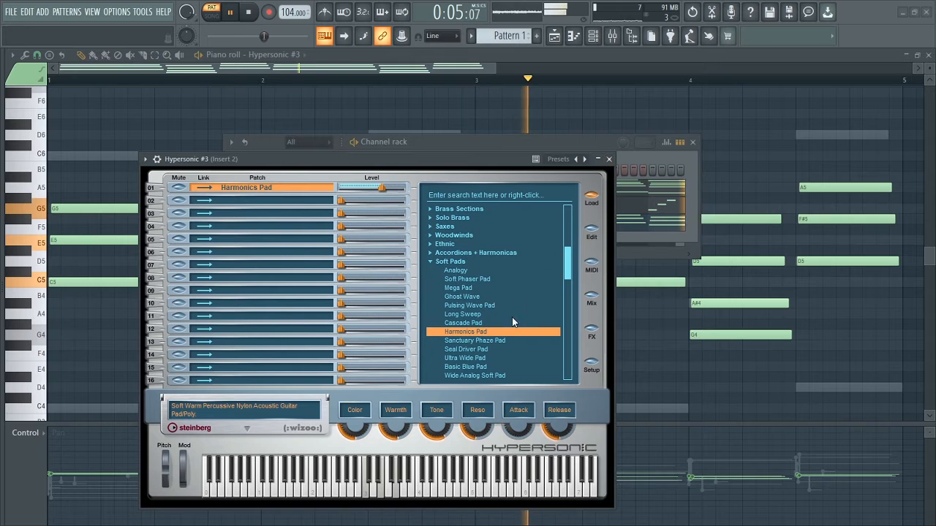
pyautogui.moveTo(568, 269); pyautogui.dragTo(569, 282)
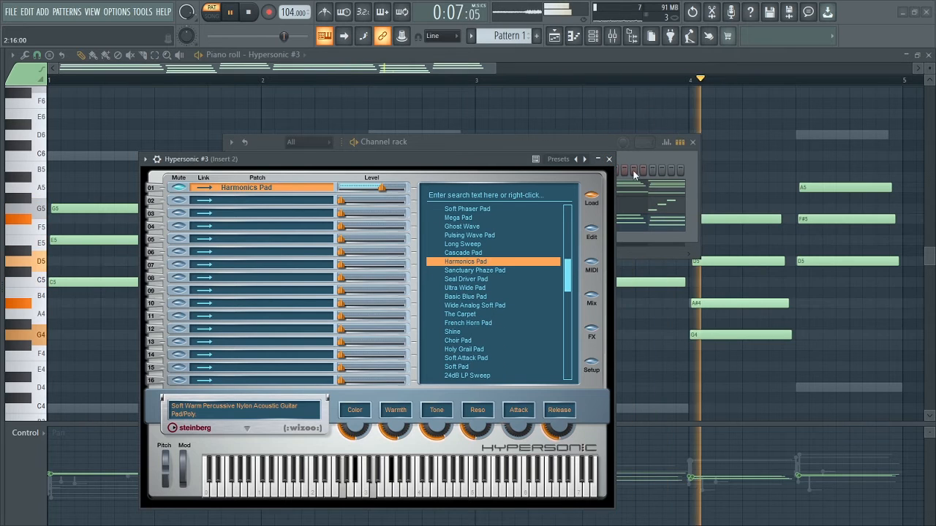
pyautogui.click(609, 159)
pyautogui.press('space')
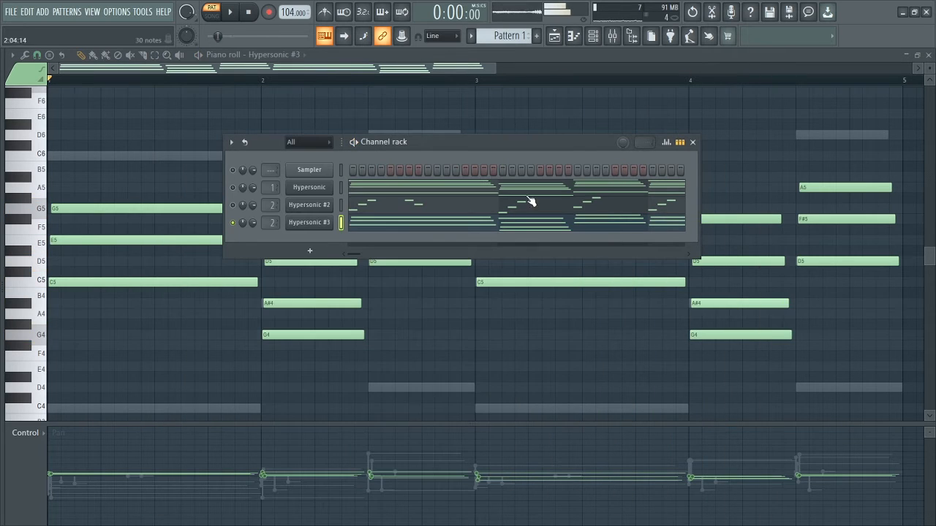
# Route Hypersonic #3 to mixer Insert 3 and add Fruity parametric EQ 2 with the 20Hz + 18kHz cut preset.
pyautogui.doubleClick(268, 226)
pyautogui.click(312, 107)
pyautogui.click(340, 158)
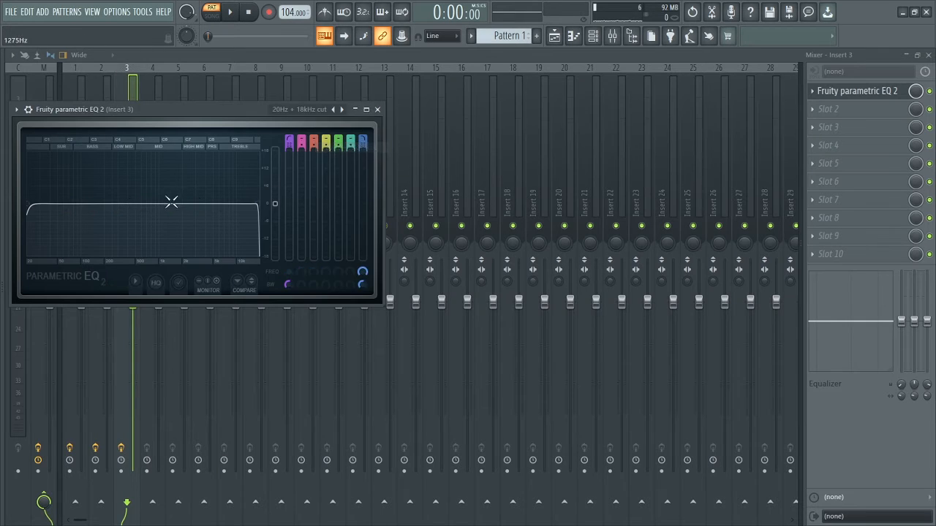
# During playback, raise the EQ's low cut to between 100 and 200 Hz, lower its high cut to between 1 and 2 kHz, and close it.
pyautogui.moveTo(34, 209); pyautogui.dragTo(93, 204)
pyautogui.press('space')
pyautogui.moveTo(258, 217); pyautogui.dragTo(178, 204)
pyautogui.press('space')
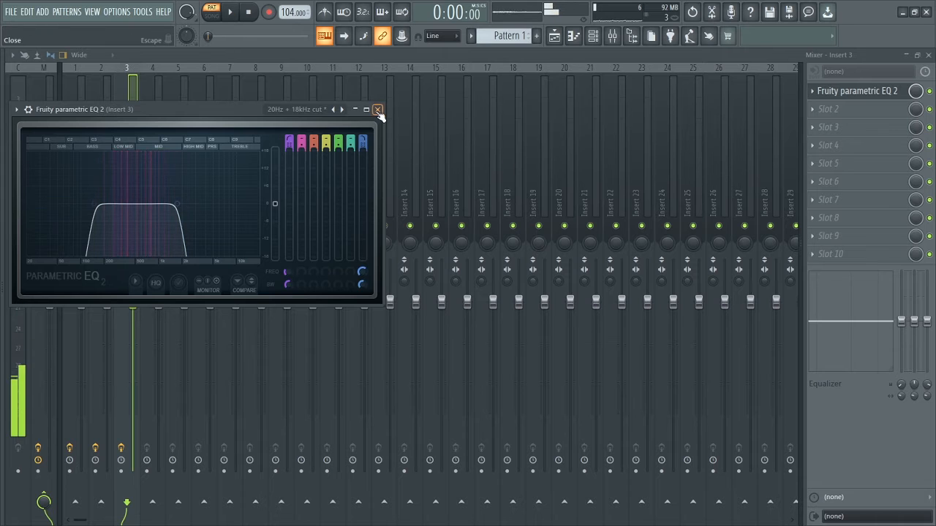
pyautogui.click(377, 110)
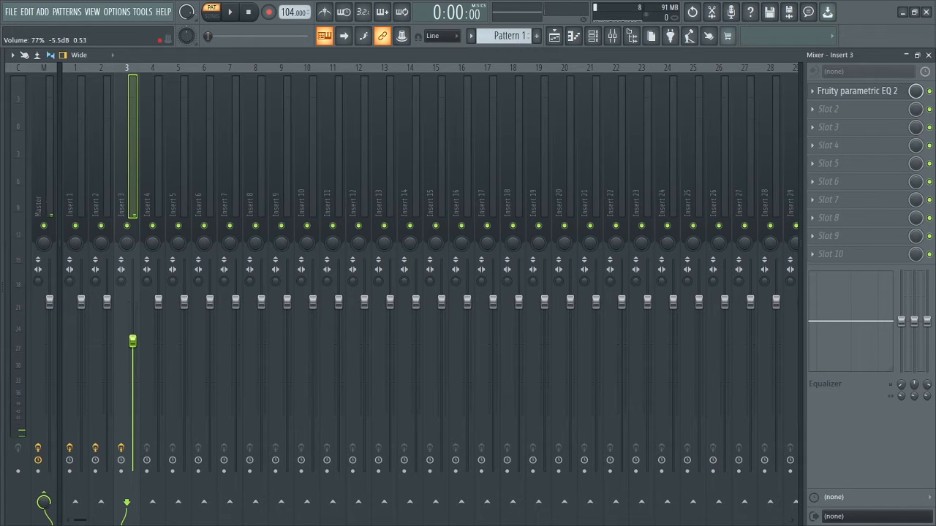
# Lower the volume of mixer Insert 3 to about 75% during playback and return to the channel rack.
pyautogui.press('space')
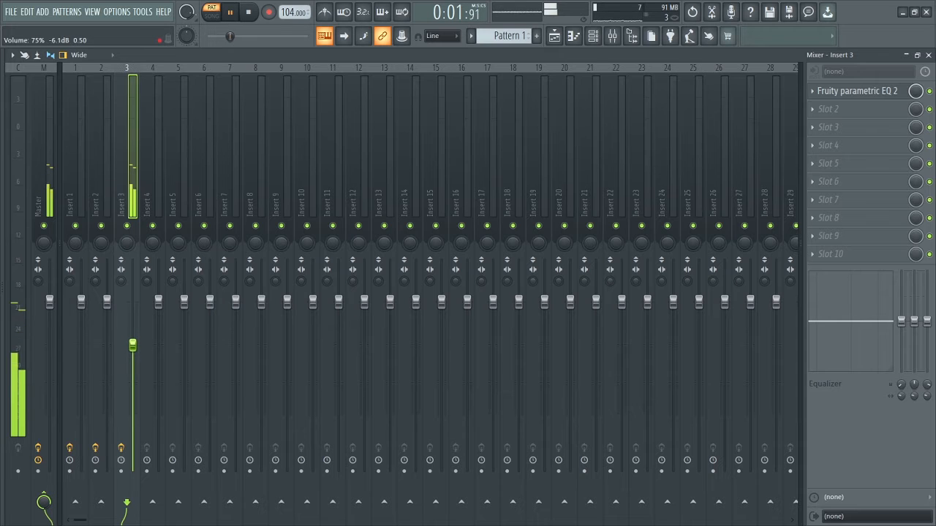
pyautogui.moveTo(132, 344); pyautogui.dragTo(132, 347)
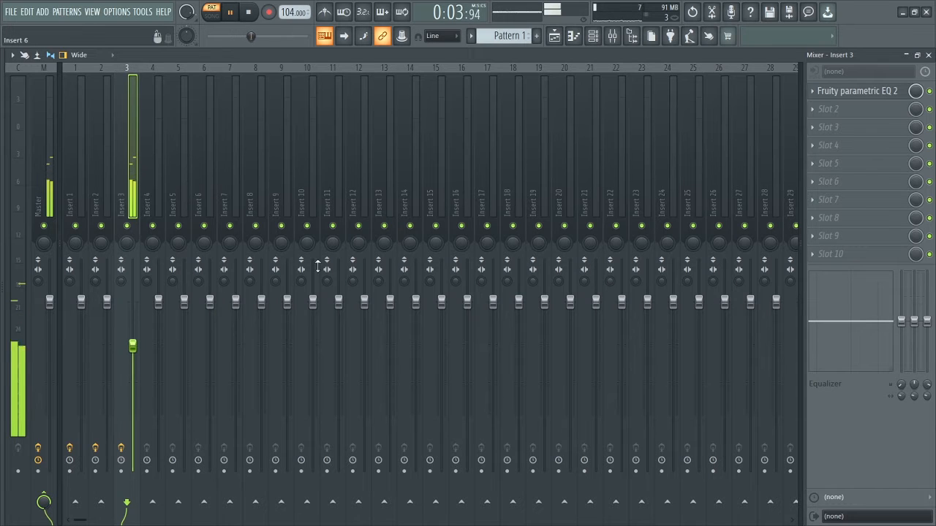
pyautogui.click(554, 37)
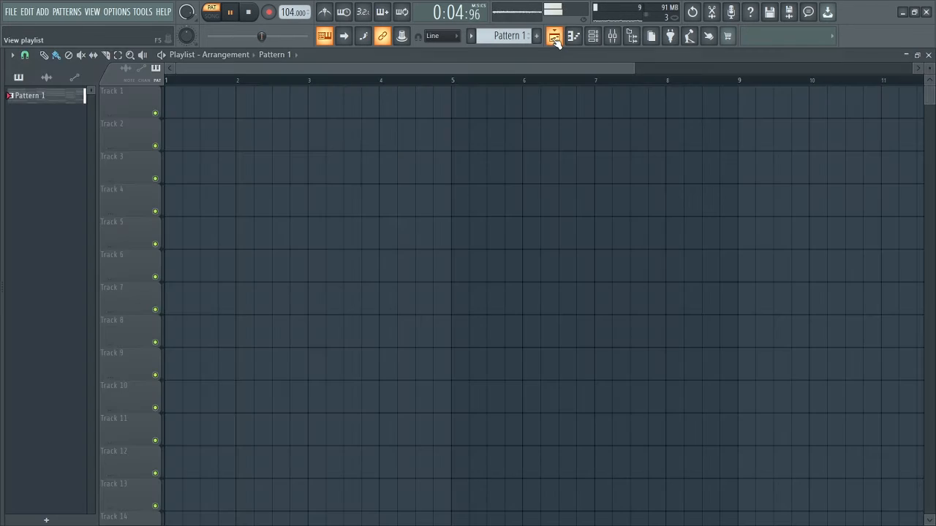
pyautogui.click(594, 43)
pyautogui.press('space')
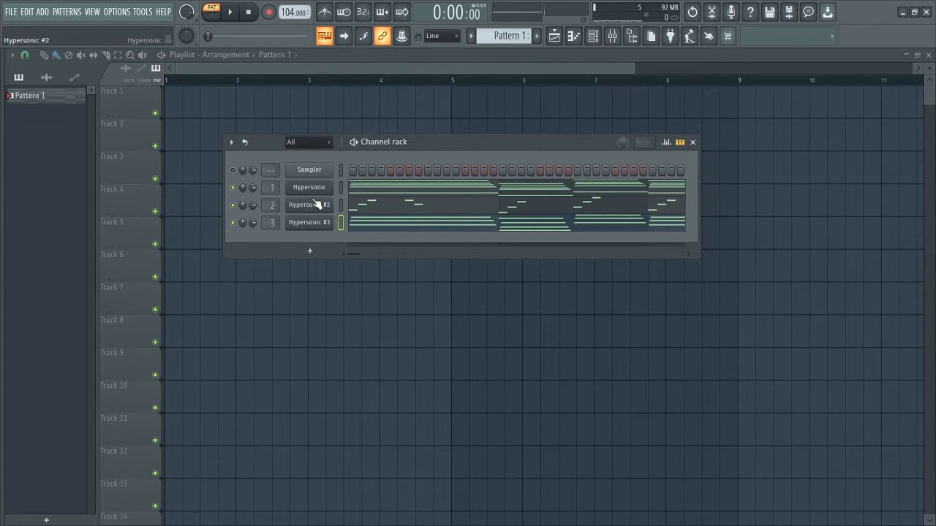
# Play the combined pattern and save the project as BEYOUNG in the AFROBEAT 2023 folder.
pyautogui.press('space')
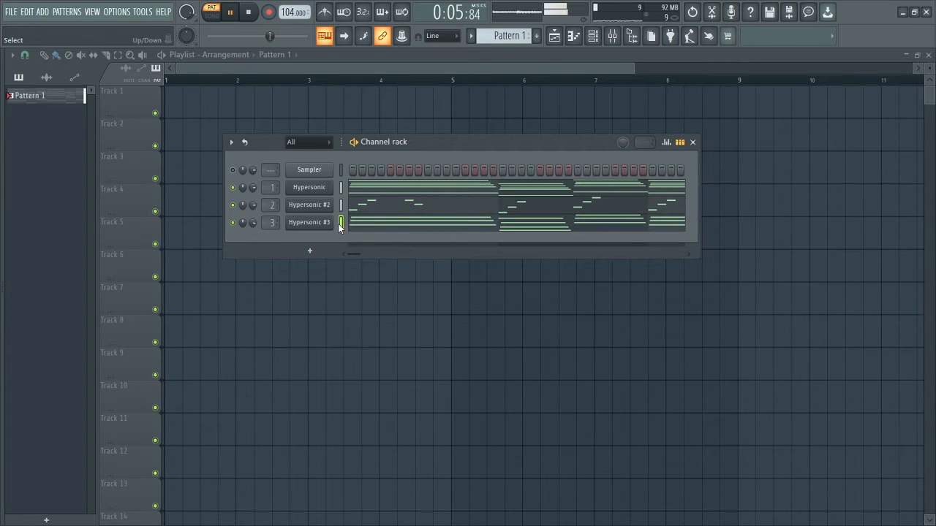
pyautogui.hotkey('ctrl', 's')
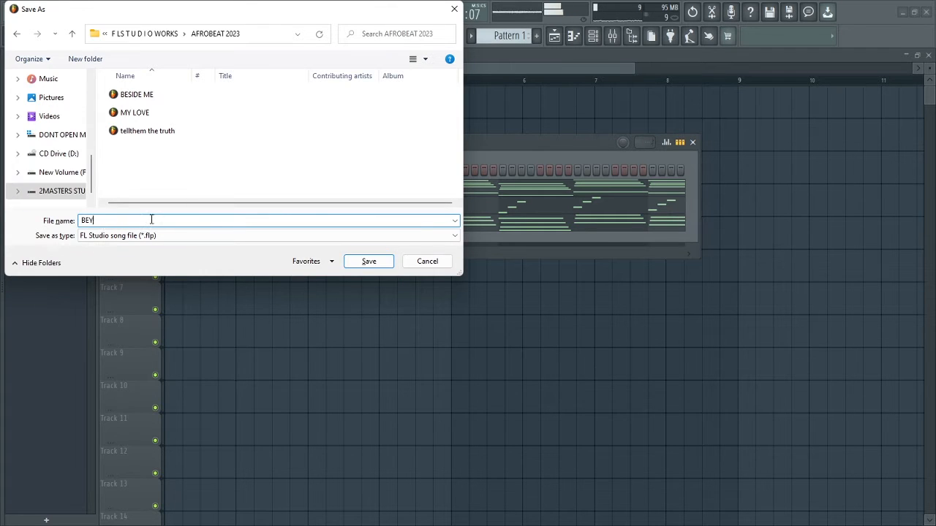
pyautogui.write('BEYOUNG')
pyautogui.press('Return')
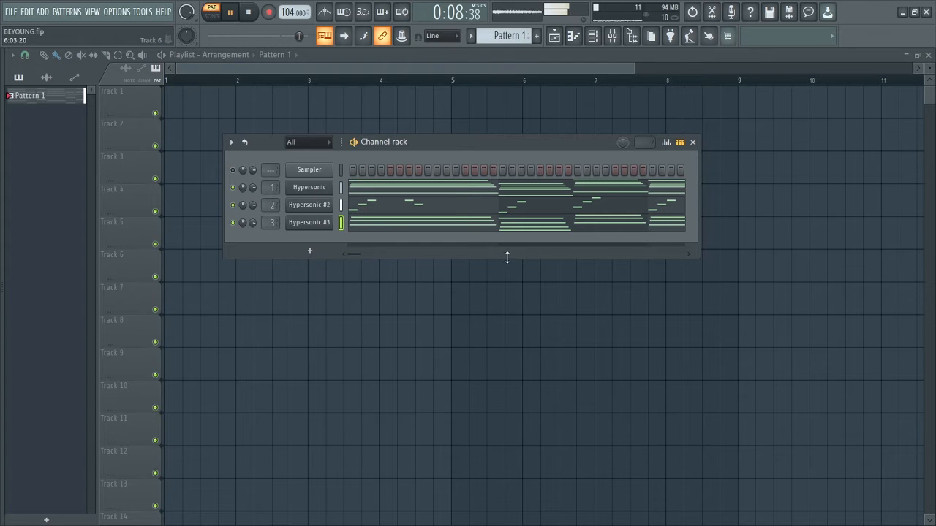
# Set the Hypersonic #3 channel volume to about 57% while listening to the pattern, and check its chords in the piano roll.
pyautogui.press('space')
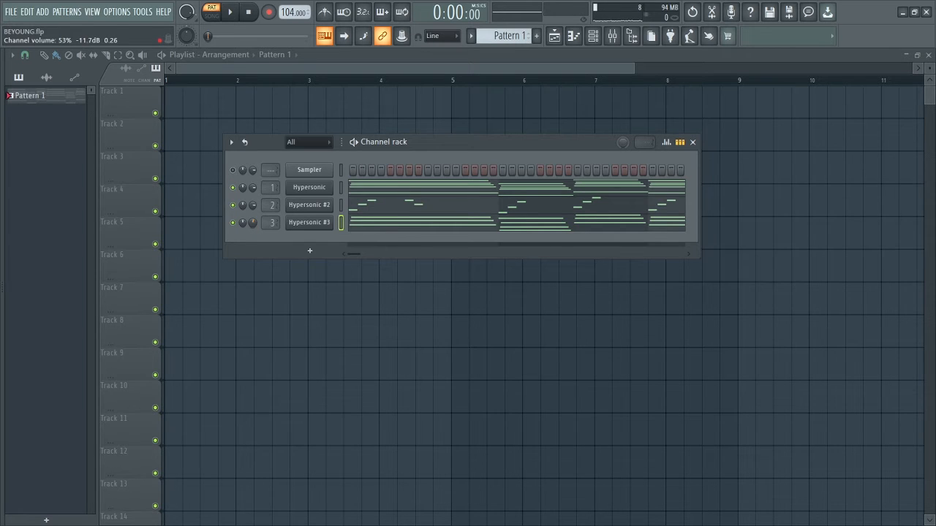
pyautogui.press('space')
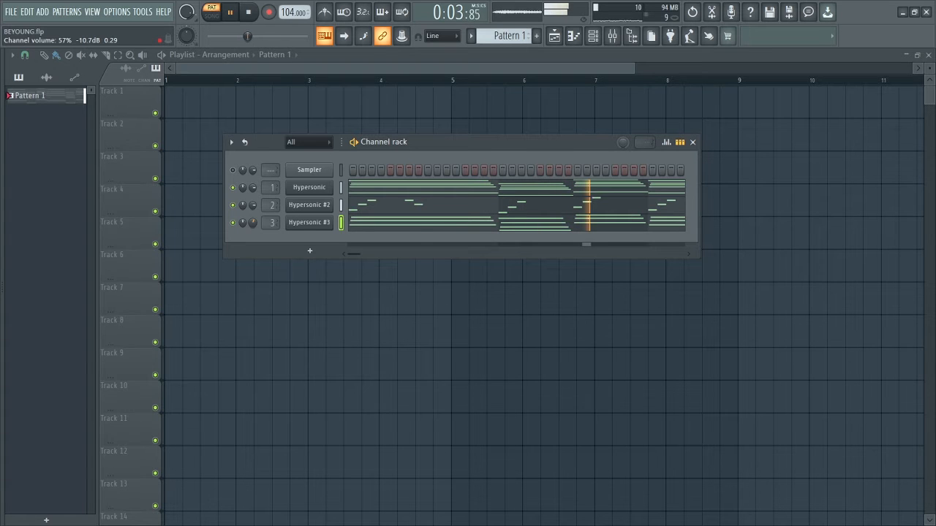
pyautogui.click(413, 231)
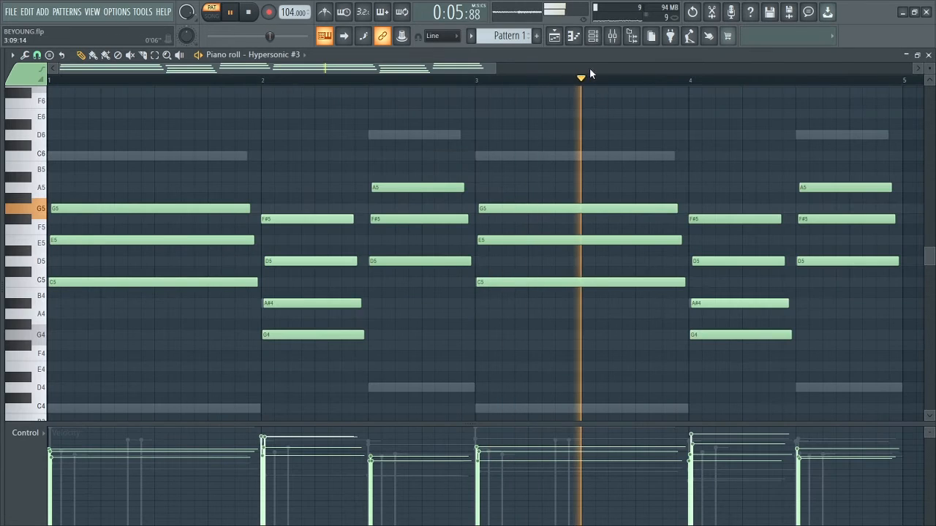
pyautogui.click(593, 36)
pyautogui.press('space')
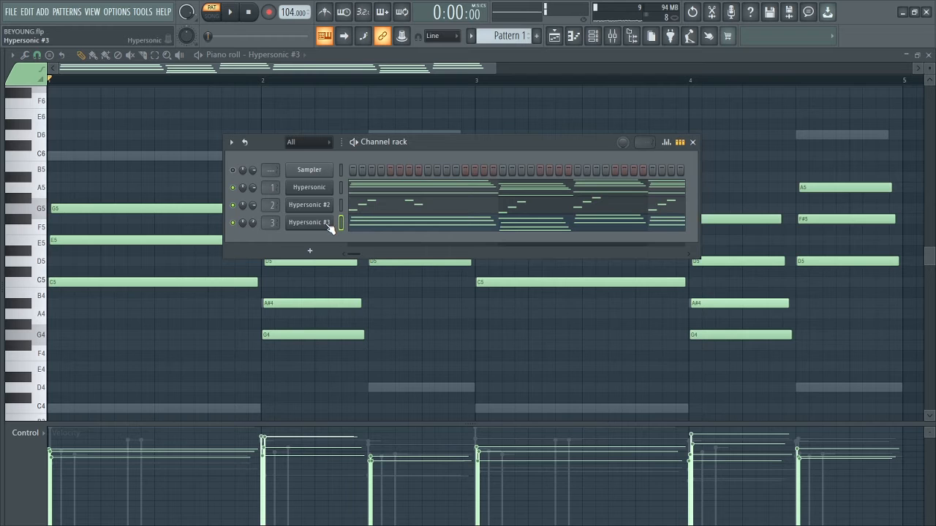
# Clone the Hypersonic #3 channel and load the Marimba patch from the Mallets category into the clone.
pyautogui.rightClick(324, 227)
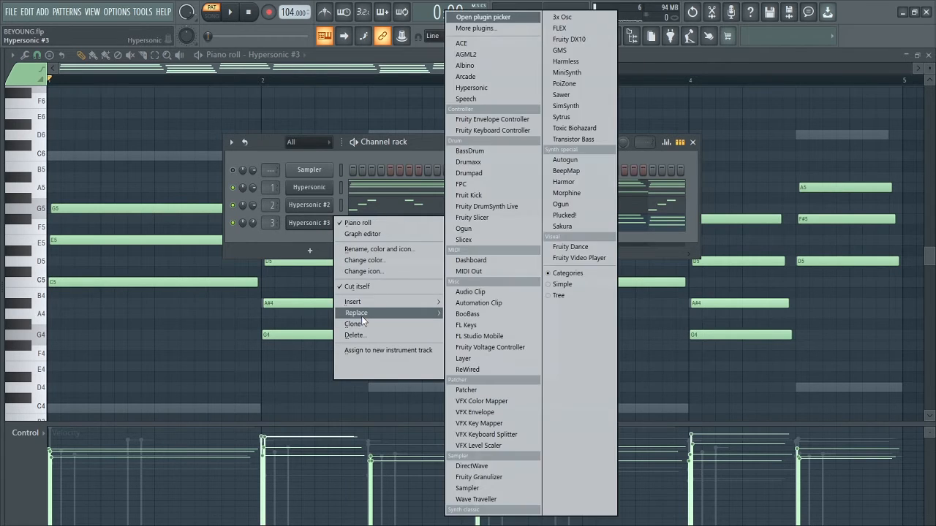
pyautogui.click(356, 324)
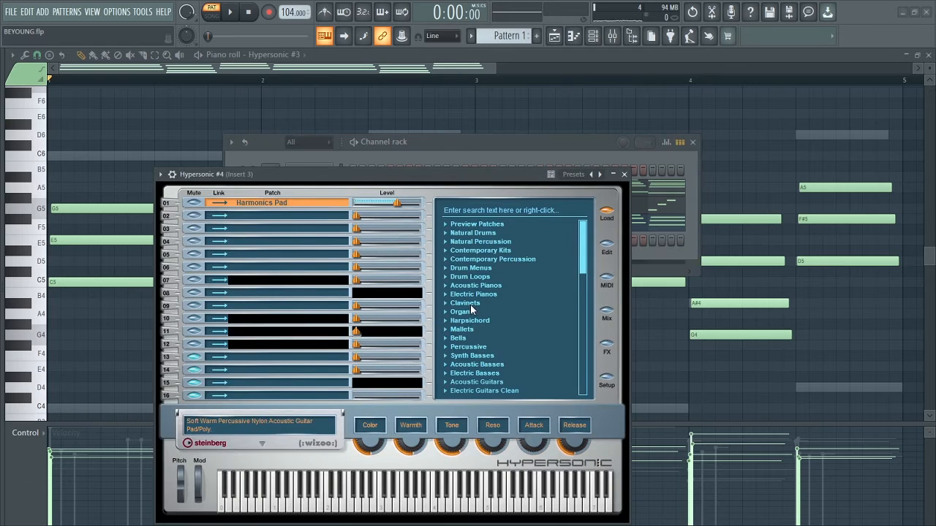
pyautogui.moveTo(583, 255); pyautogui.dragTo(583, 281)
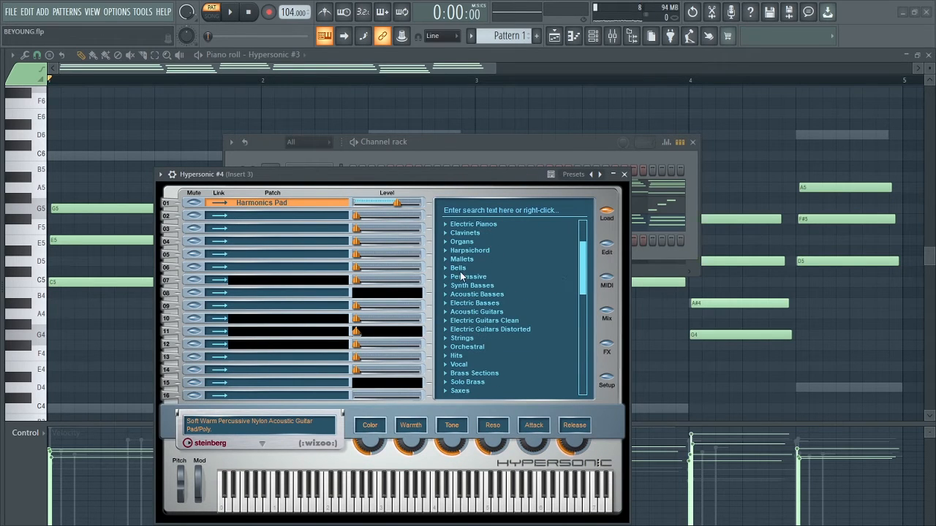
pyautogui.click(443, 260)
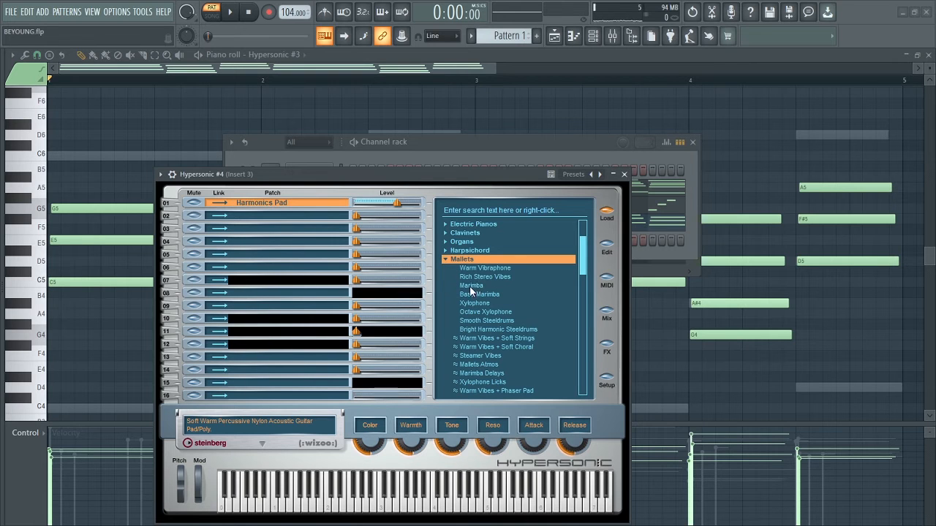
pyautogui.click(473, 286)
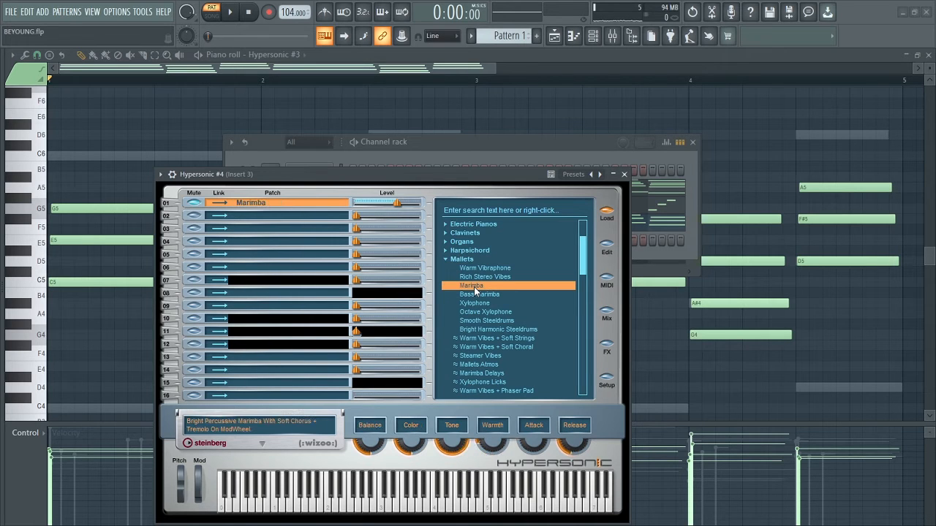
pyautogui.click(624, 175)
# Open the piano roll of the Hypersonic #4 channel.
pyautogui.rightClick(319, 247)
pyautogui.click(341, 240)
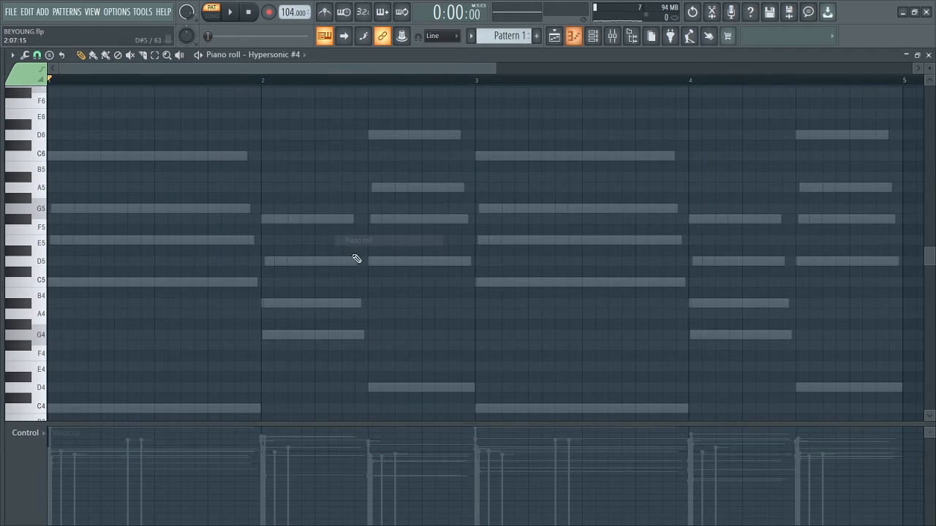
# Duplicate the two-bar stab chord notes of bars 1–2 into bars 3–4 of the Hypersonic #4 piano roll and clear the selection.
pyautogui.scroll(2, 371, 202)
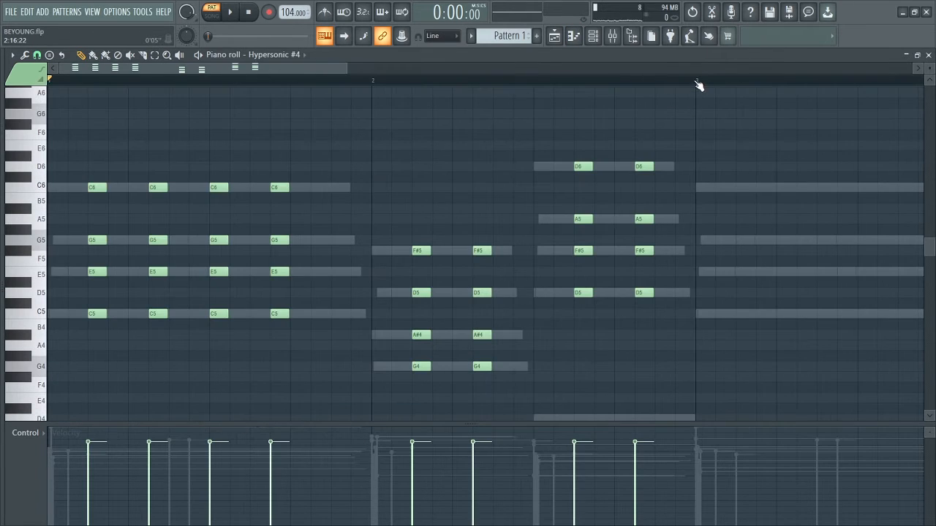
pyautogui.moveTo(698, 82); pyautogui.dragTo(100, 230)
pyautogui.moveTo(76, 221); pyautogui.dragTo(54, 221)
pyautogui.keyDown('ctrl'); pyautogui.click(39, 221); pyautogui.keyUp('ctrl')
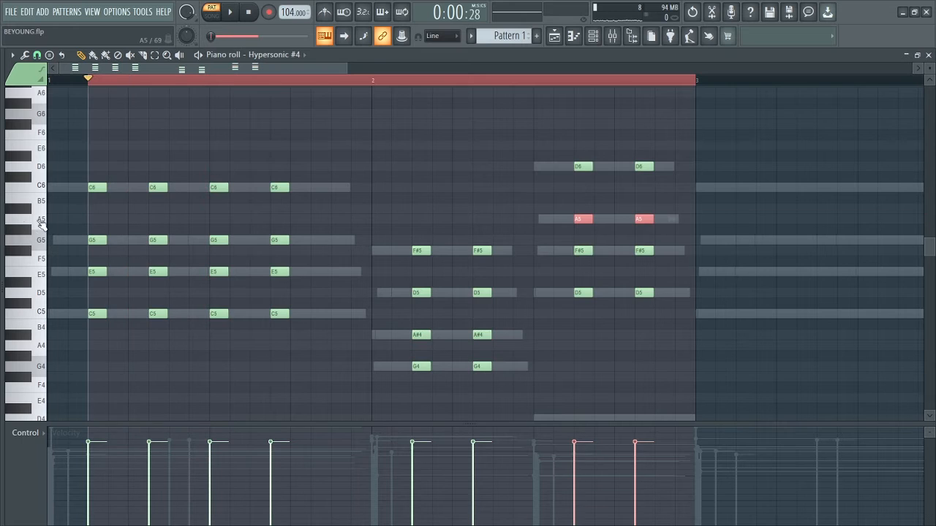
pyautogui.moveTo(699, 82); pyautogui.dragTo(513, 80)
pyautogui.moveTo(489, 163); pyautogui.dragTo(46, 380)
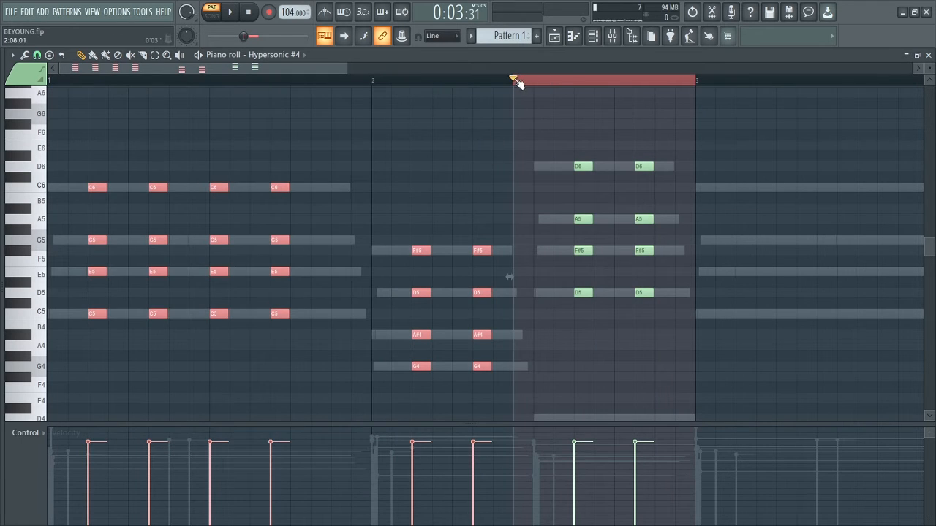
pyautogui.click(517, 82)
pyautogui.moveTo(700, 86); pyautogui.dragTo(48, 80)
pyautogui.hotkey('ctrl', 'b')
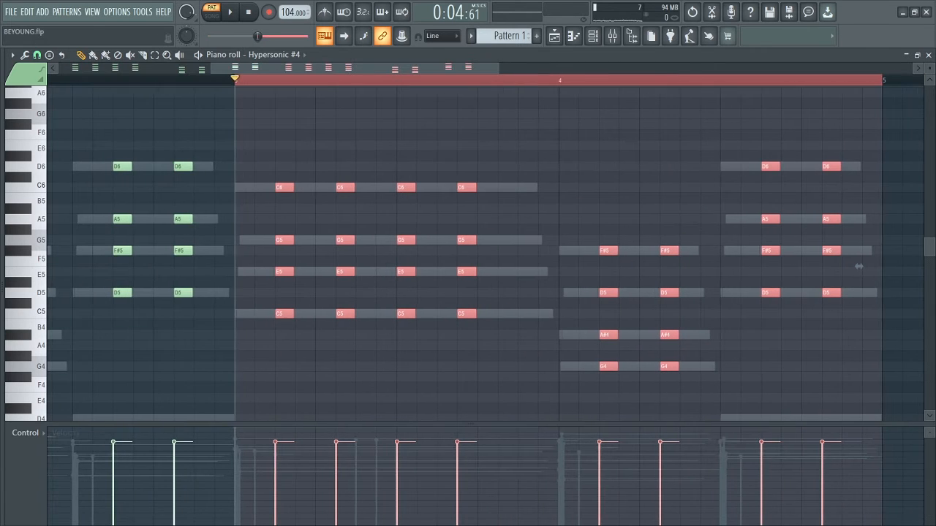
pyautogui.moveTo(213, 69); pyautogui.dragTo(59, 92)
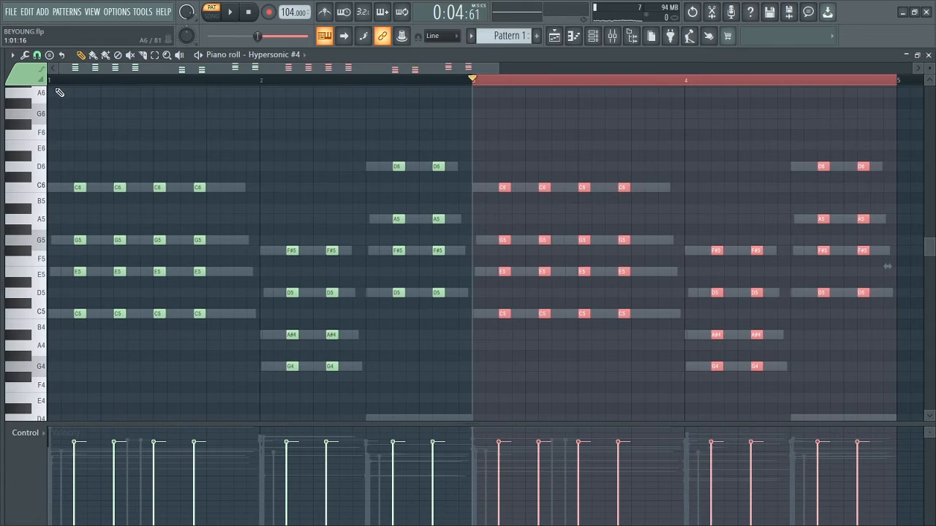
pyautogui.click(49, 80)
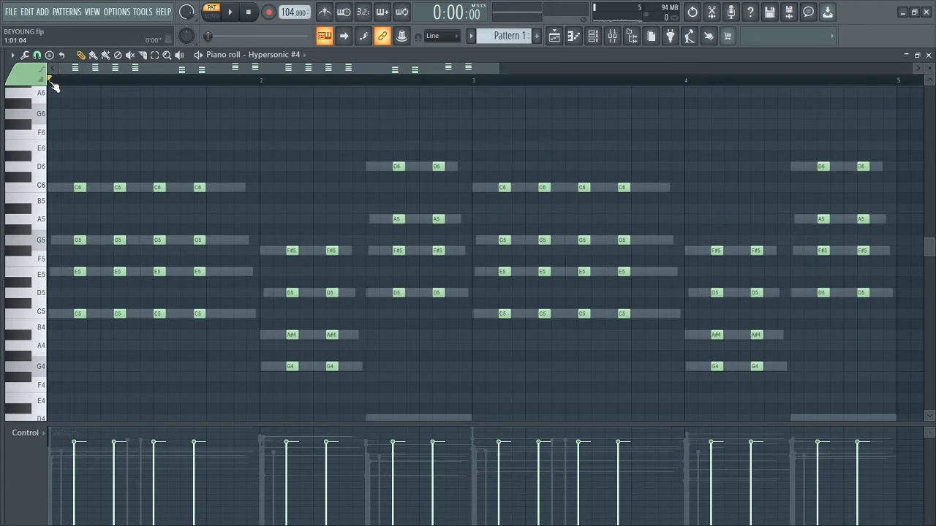
# Randomize the stab notes' panning with the pan level at -49% and play the pattern through once.
pyautogui.hotkey('alt', 'r')
pyautogui.click(424, 318)
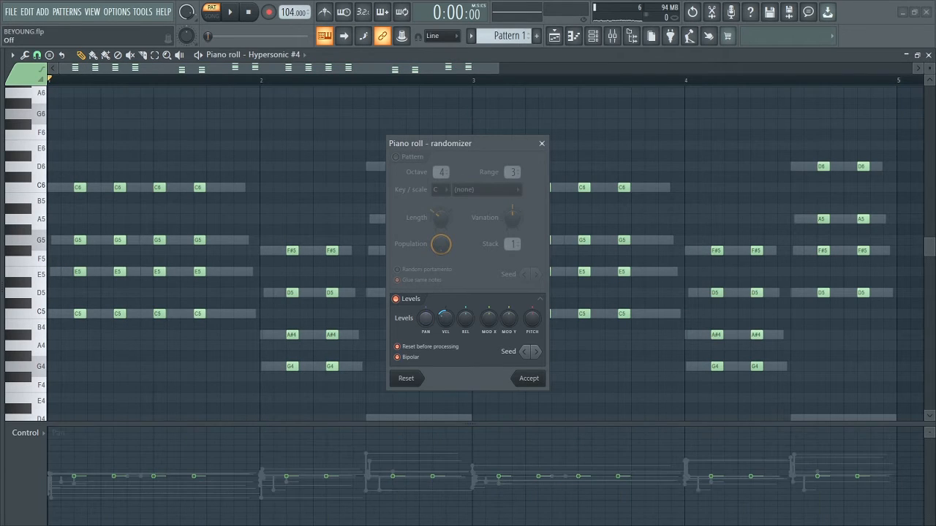
pyautogui.moveTo(424, 319)
pyautogui.mouseDown()
pyautogui.moveTo(424, 338)
pyautogui.moveTo(441, 323)
pyautogui.moveTo(441, 337)
pyautogui.moveTo(424, 336)
pyautogui.mouseUp()
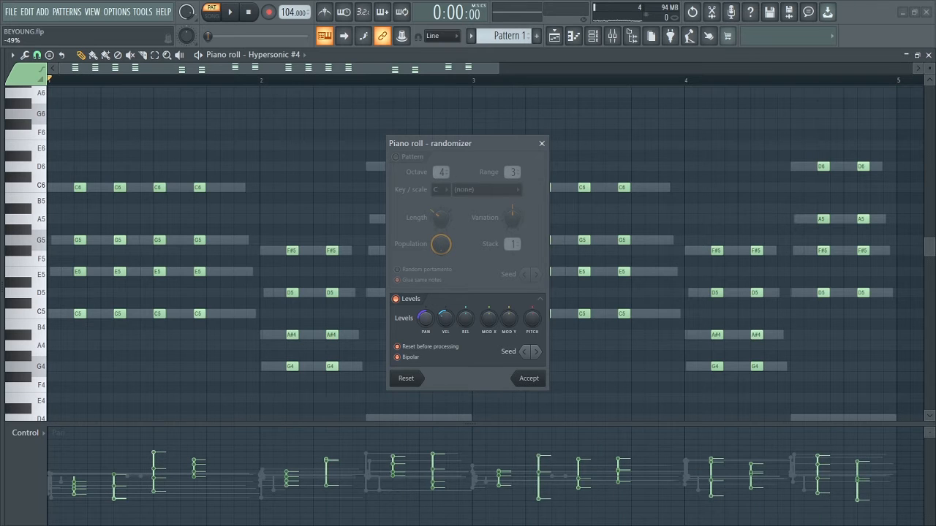
pyautogui.click(536, 378)
pyautogui.press('space')
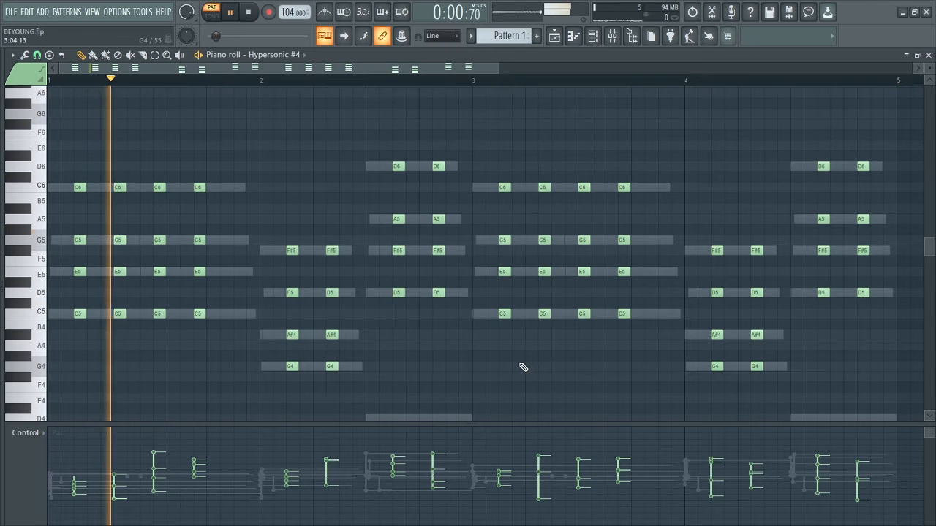
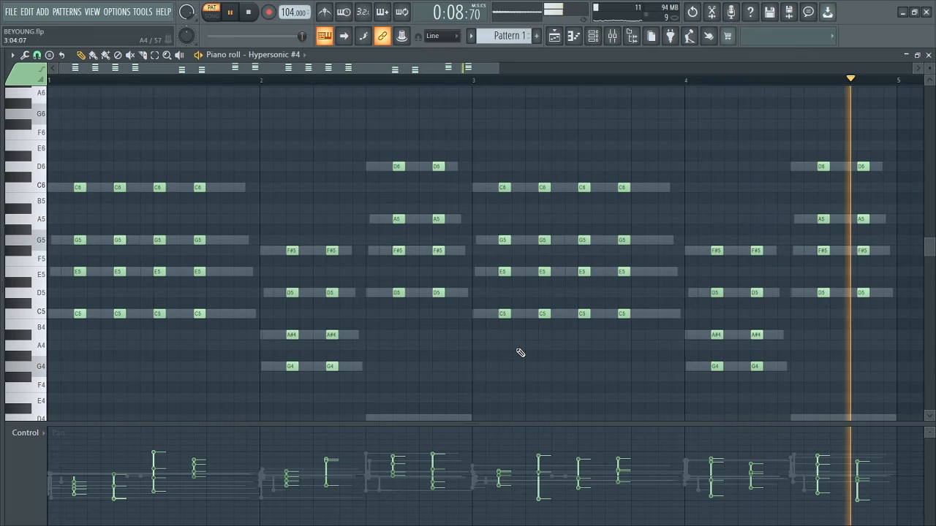
pyautogui.press('space')
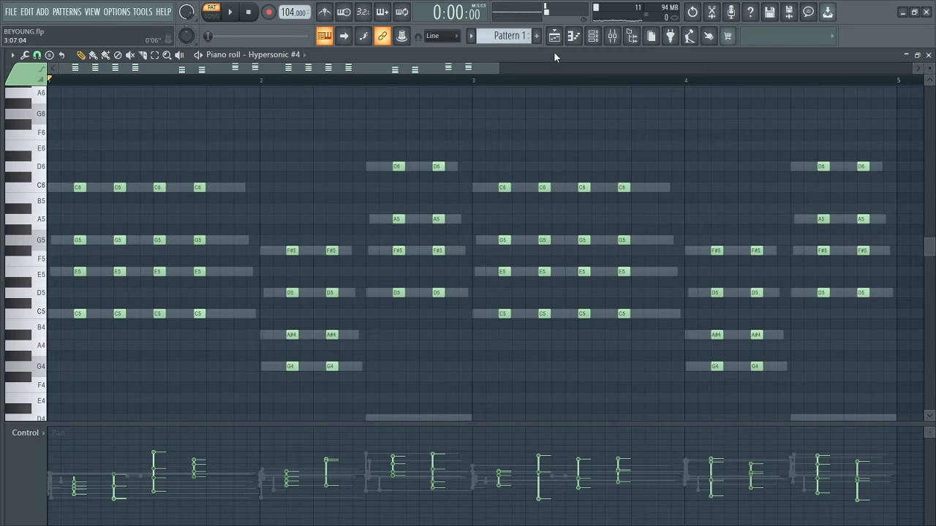
# On Hypersonic #4's mixer track, Insert 4, load Fruity Parametric EQ 2 in slot 1 with the 20Hz + 18kHz cut preset.
pyautogui.click(576, 39)
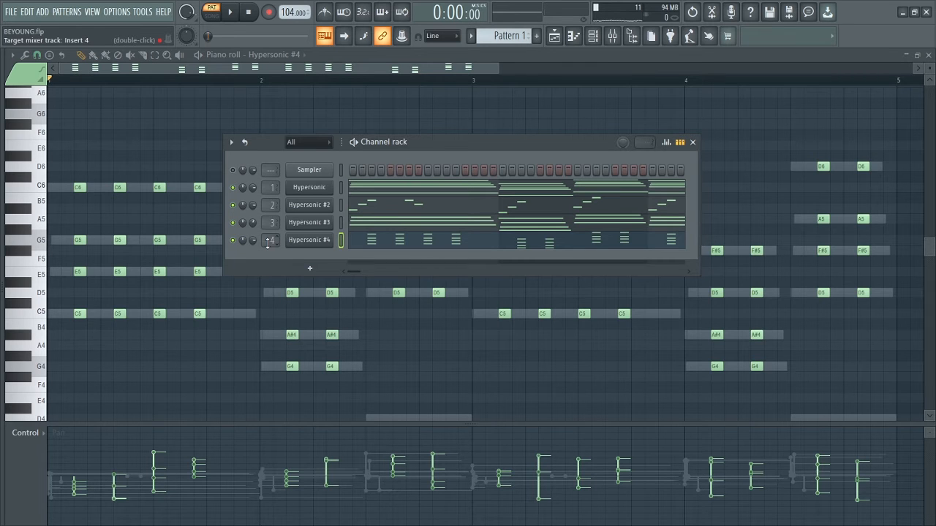
pyautogui.click(623, 36)
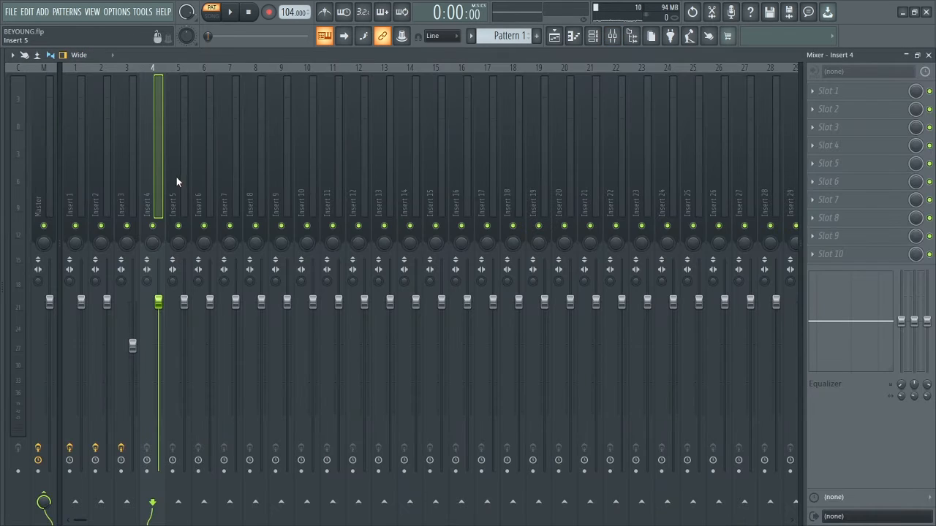
pyautogui.click(819, 92)
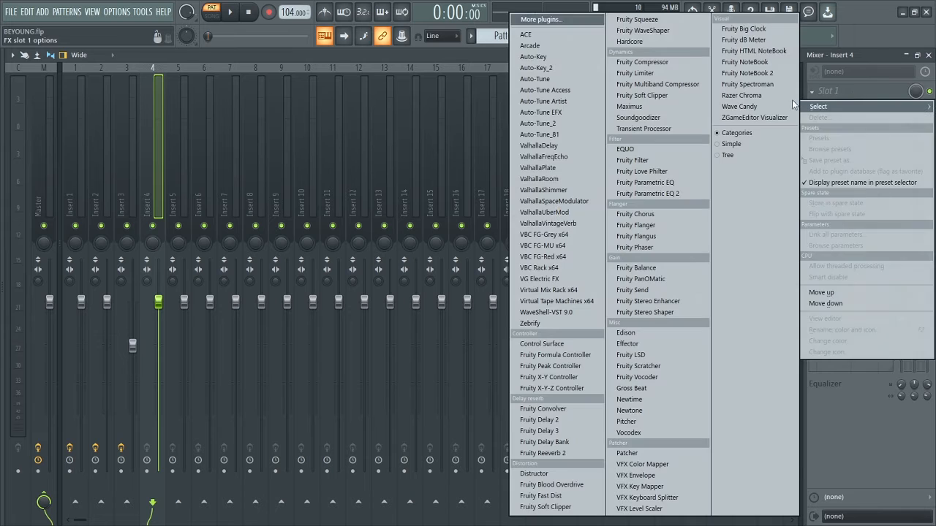
pyautogui.click(664, 194)
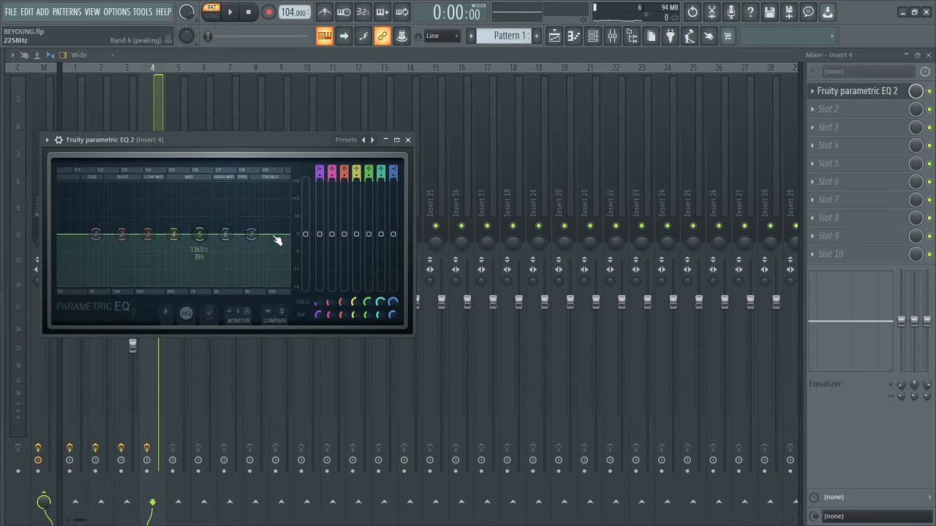
pyautogui.click(343, 144)
pyautogui.click(370, 179)
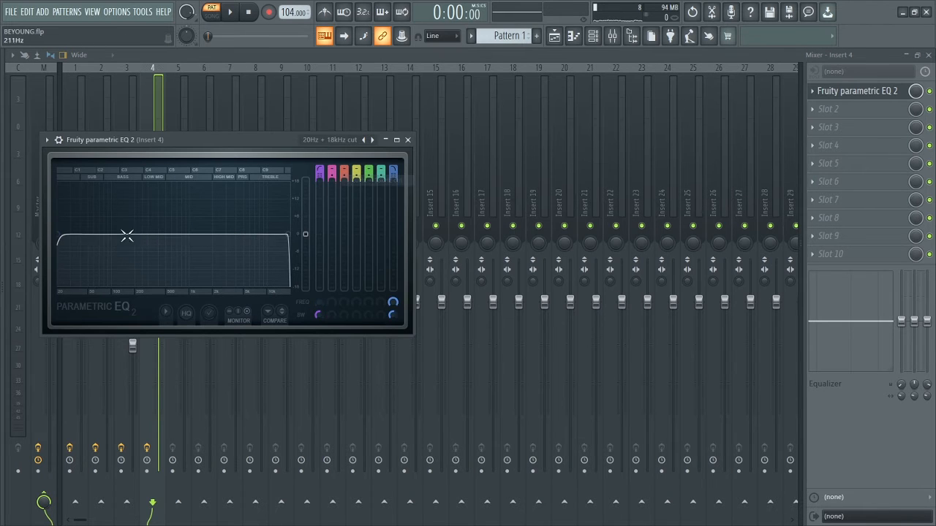
# During playback, move the EQ's low cut to just above 100 Hz and high cut to just above 5 kHz, and close the EQ.
pyautogui.moveTo(60, 235); pyautogui.dragTo(120, 235)
pyautogui.press('space')
pyautogui.moveTo(288, 235); pyautogui.dragTo(253, 234)
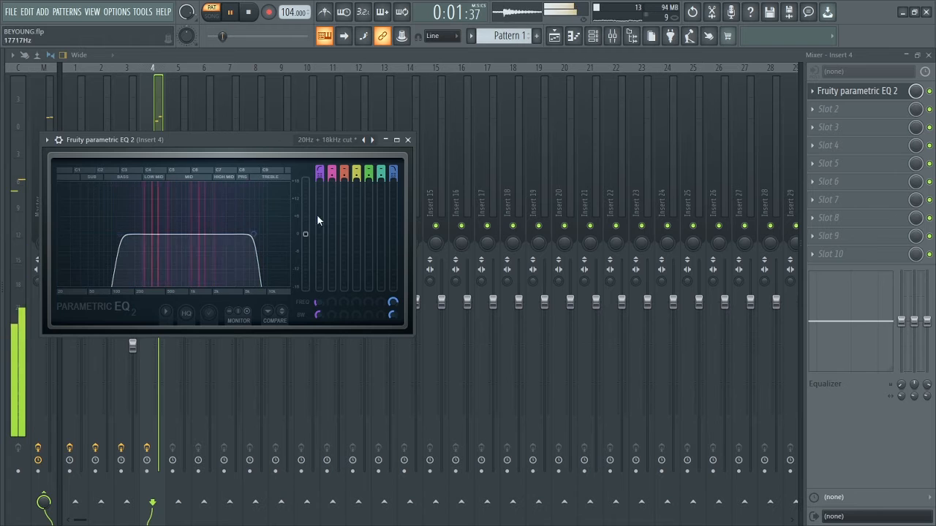
pyautogui.press('space')
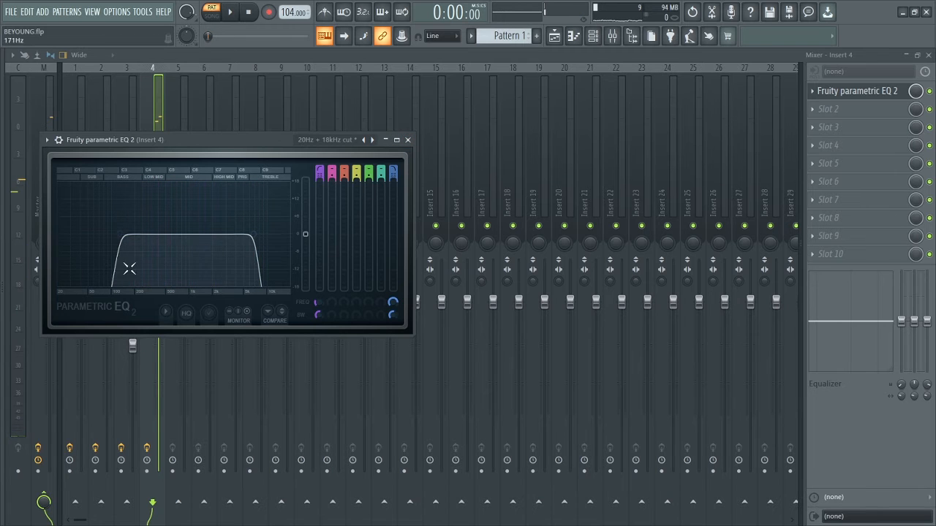
pyautogui.moveTo(246, 136); pyautogui.dragTo(314, 125)
pyautogui.click(476, 129)
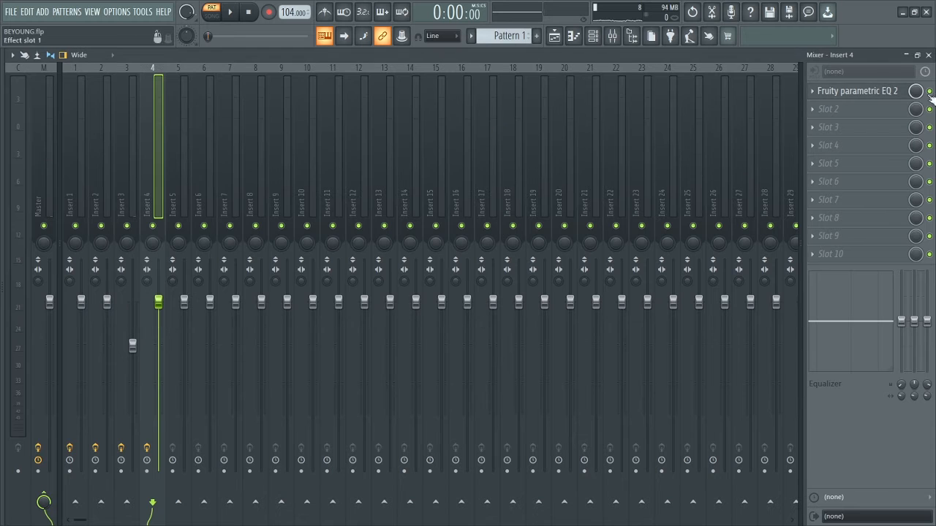
# Load Fruity Reeverb 2 in slot 2 of Insert 4 and raise its wet level to about 70%.
pyautogui.click(814, 109)
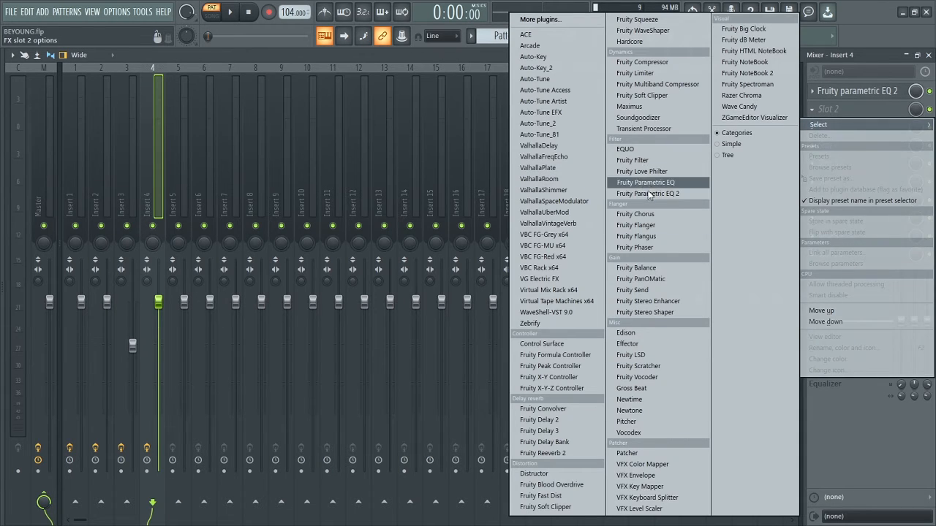
pyautogui.click(536, 454)
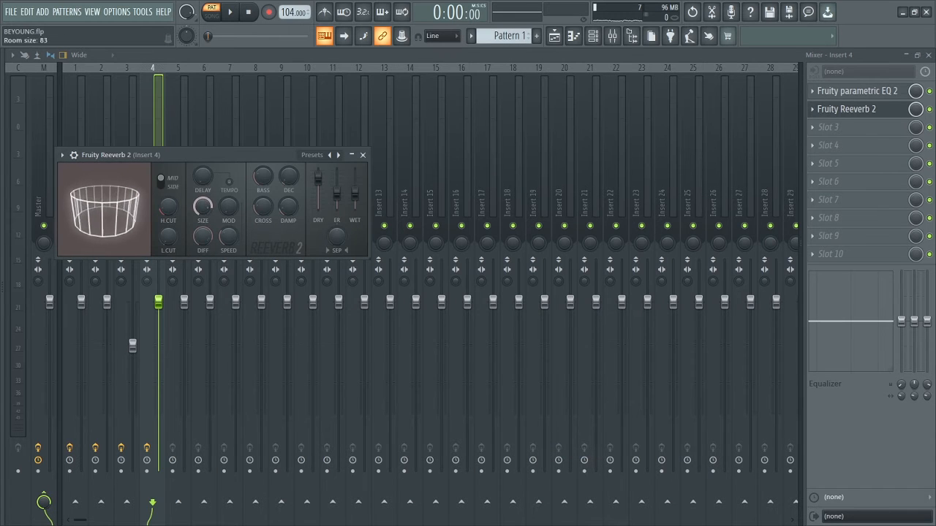
pyautogui.moveTo(354, 207); pyautogui.dragTo(353, 199)
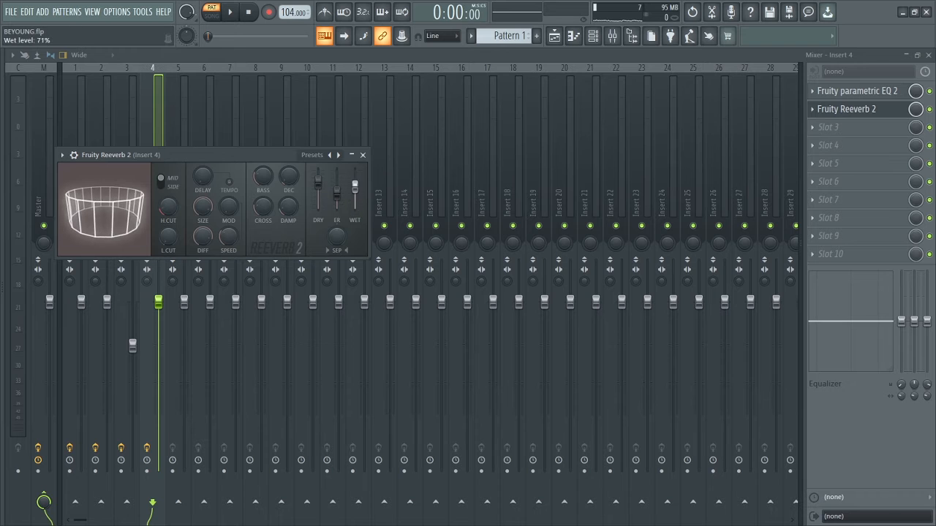
# While the pattern plays, set the reverb's room size to 53, raise its low cut and dry level slightly, and close the reverb.
pyautogui.press('space')
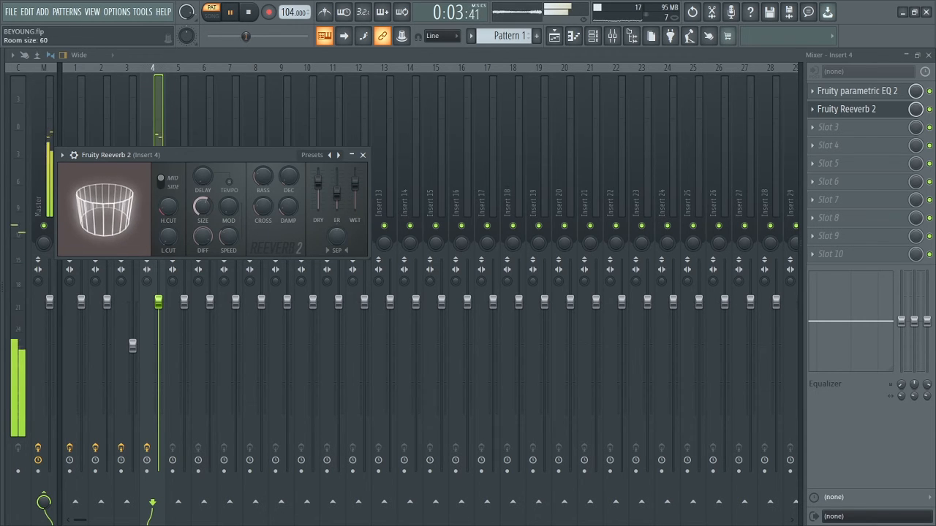
pyautogui.moveTo(202, 207); pyautogui.dragTo(170, 205)
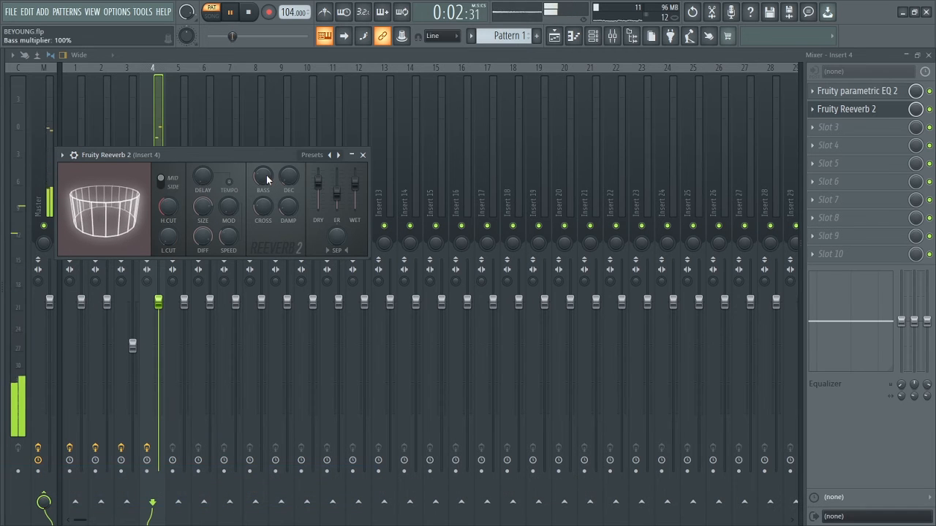
pyautogui.moveTo(286, 178); pyautogui.dragTo(286, 163)
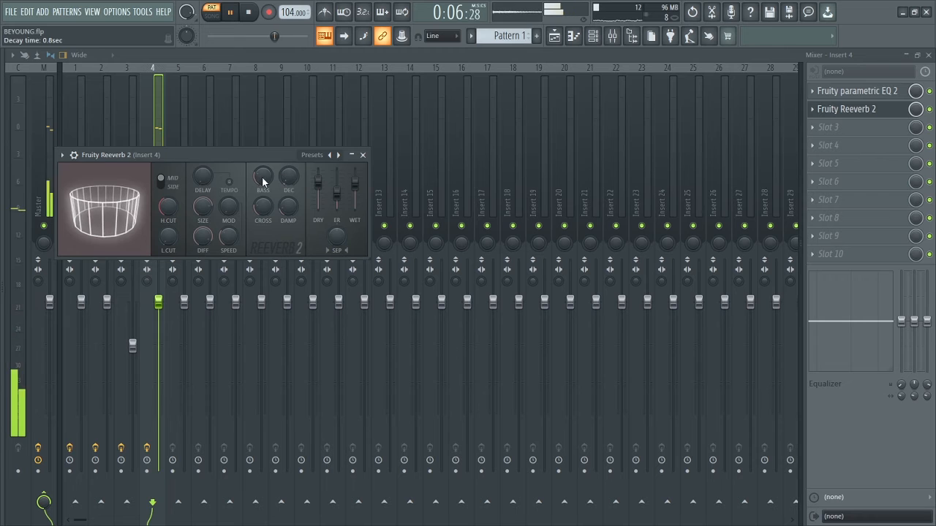
pyautogui.moveTo(115, 215); pyautogui.dragTo(115, 240)
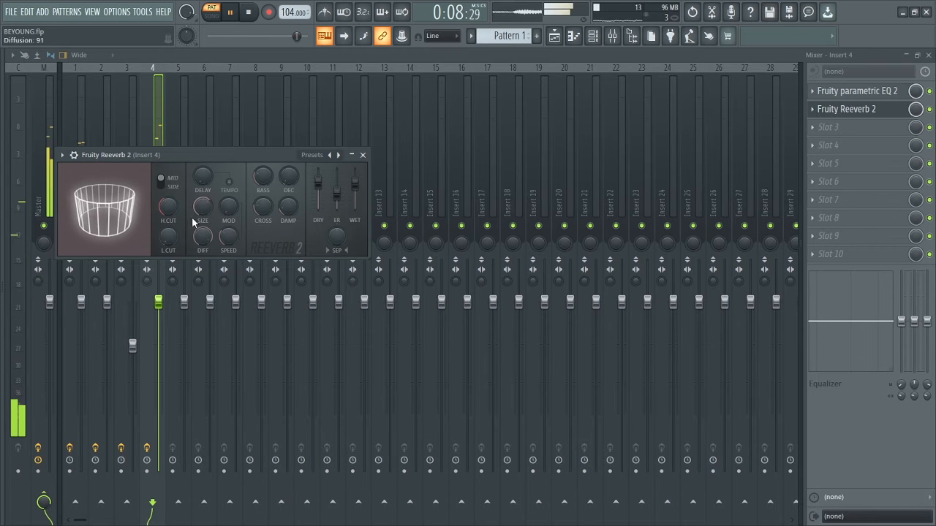
pyautogui.moveTo(204, 208); pyautogui.dragTo(203, 212)
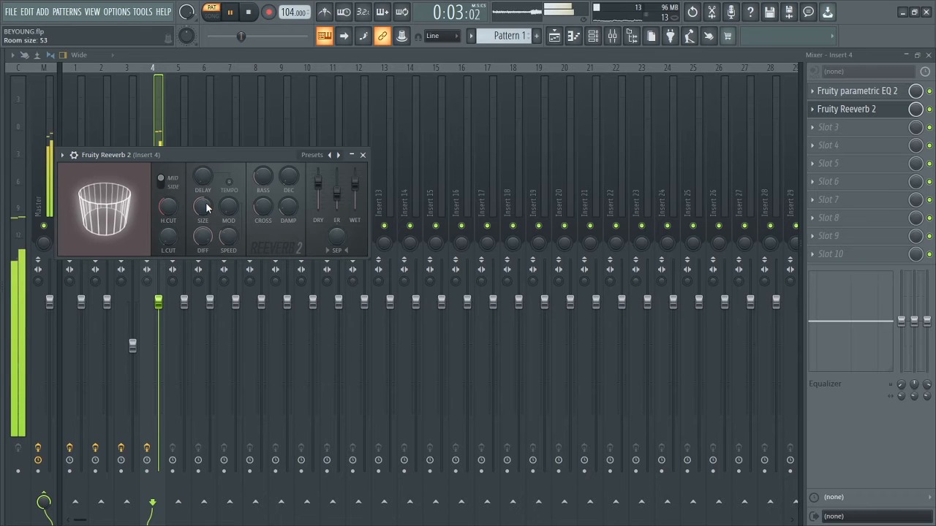
pyautogui.moveTo(127, 221); pyautogui.dragTo(167, 238)
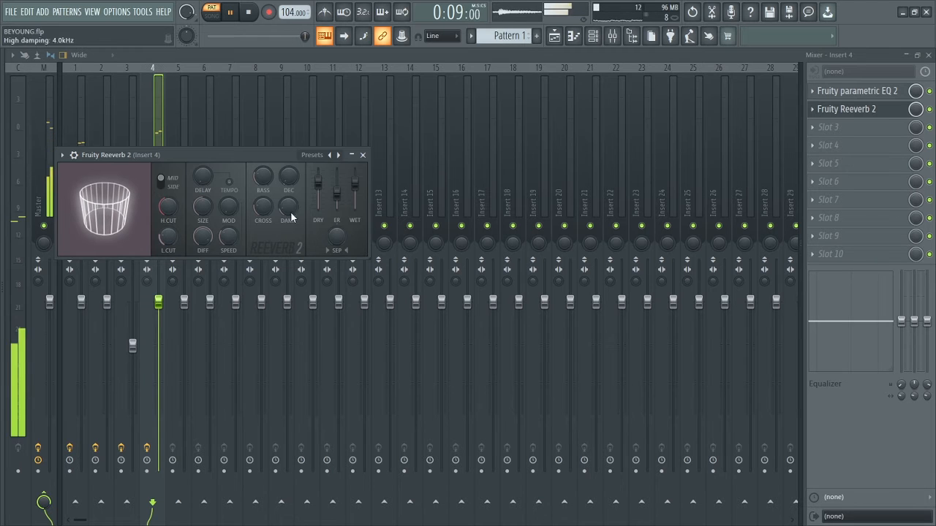
pyautogui.moveTo(319, 191); pyautogui.dragTo(319, 188)
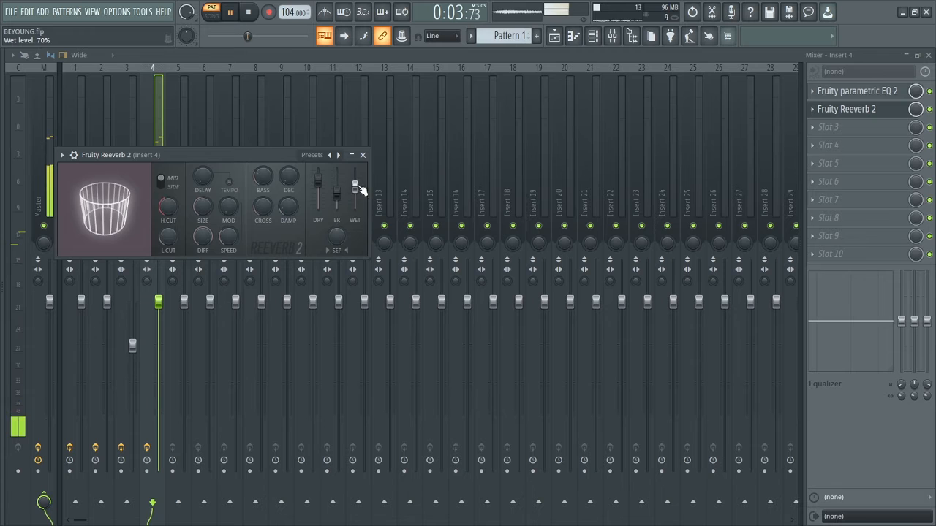
pyautogui.click(362, 158)
# Lower Insert 4's volume to 93% (-1.7 dB), check it in playback and close the mixer.
pyautogui.press('space')
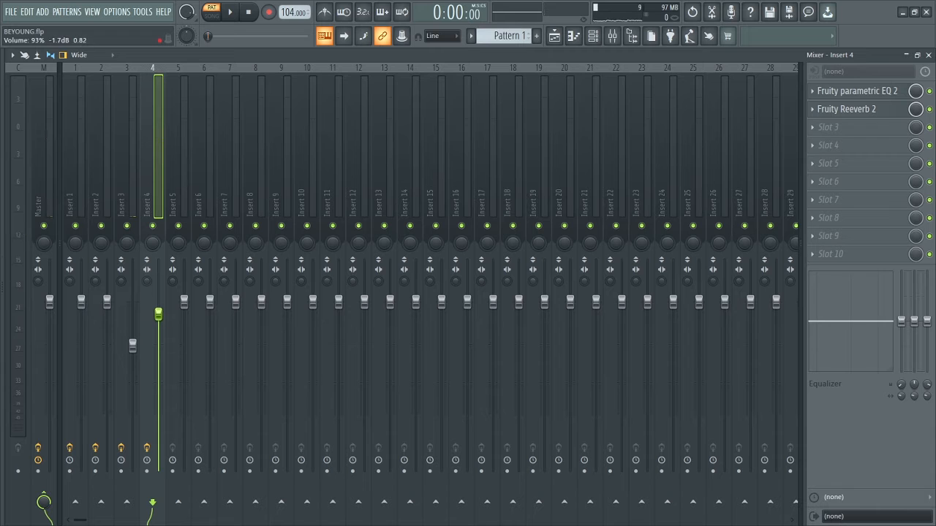
pyautogui.press('space')
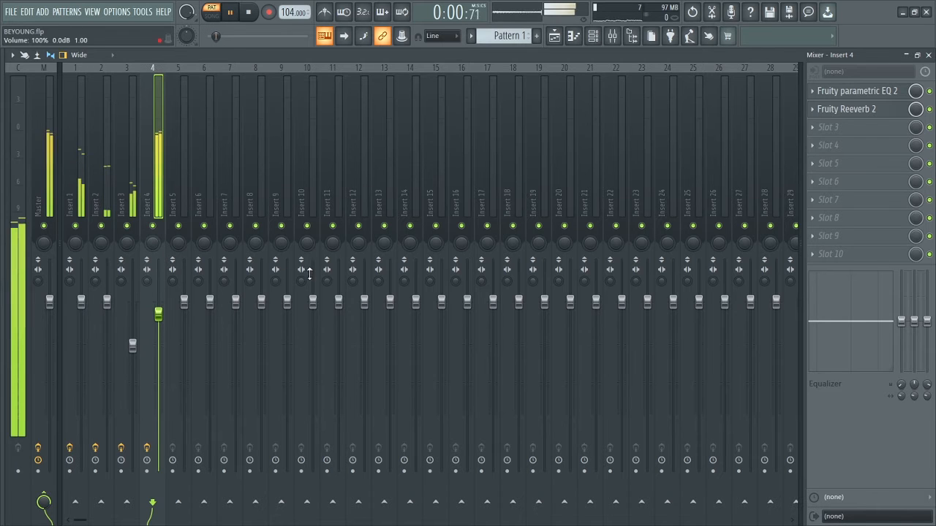
pyautogui.click(929, 55)
# Show the playlist and place Pattern 1 on Track 1 at bar 1.
pyautogui.press('F5')
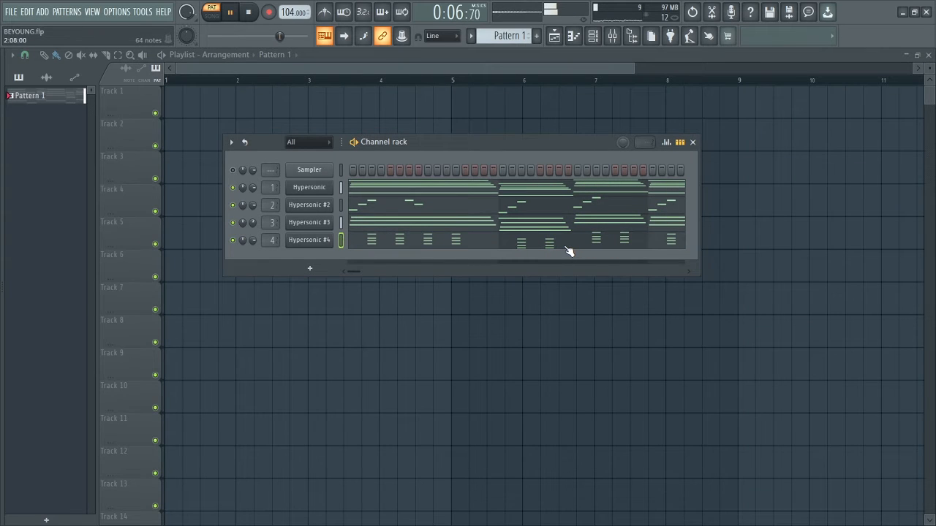
pyautogui.click(555, 39)
pyautogui.click(169, 102)
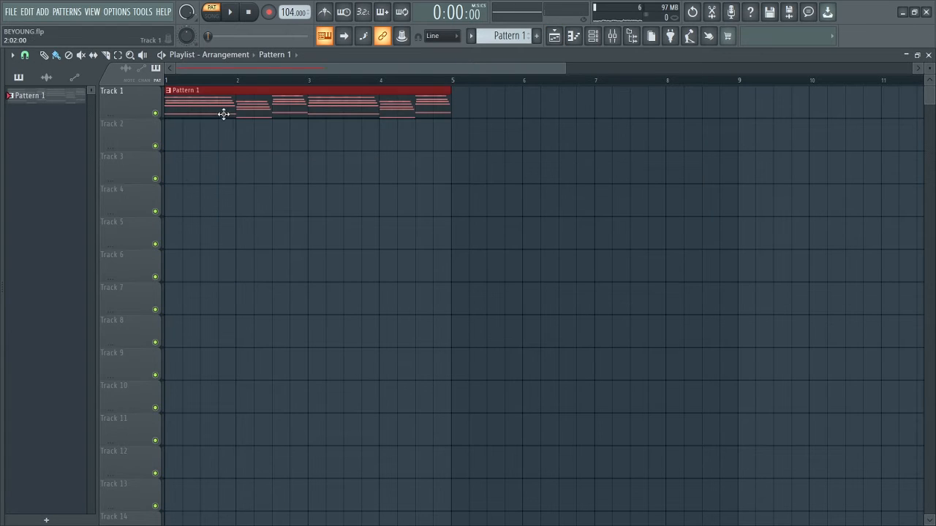
# Switch playback to song mode and bring up the channel rack and the sample browser beside the playlist.
pyautogui.click(592, 38)
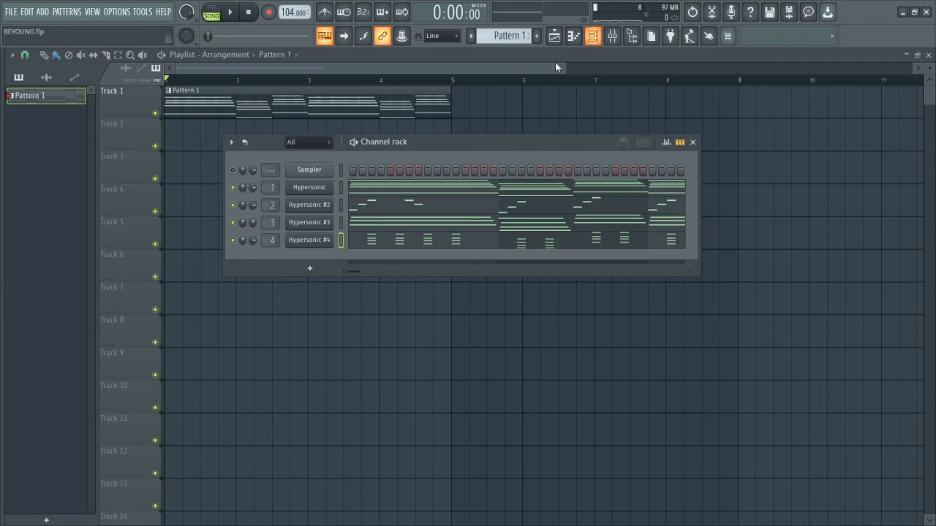
pyautogui.moveTo(97, 275); pyautogui.dragTo(159, 280)
pyautogui.click(71, 282)
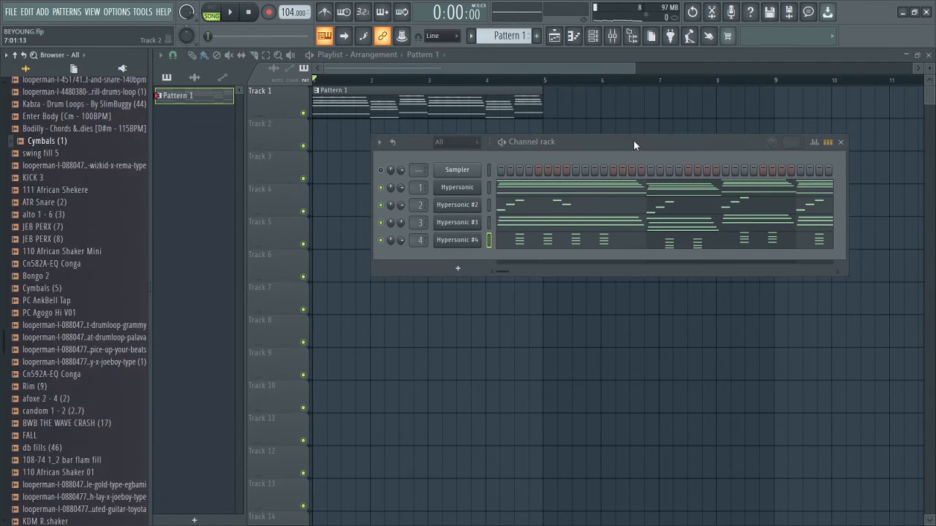
# Place the Cymbals (1) sample on Track 3 at bar 1 and play it with the pattern.
pyautogui.moveTo(603, 141); pyautogui.dragTo(632, 224)
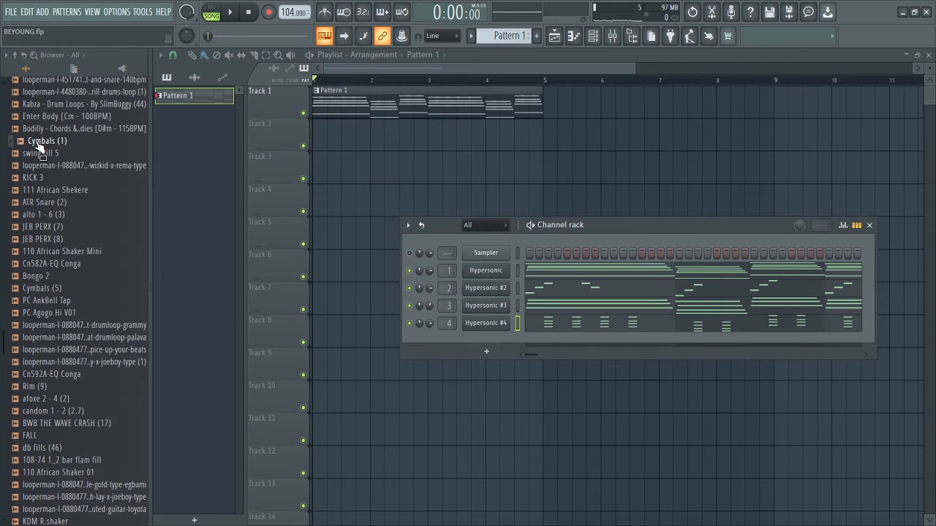
pyautogui.moveTo(293, 178); pyautogui.dragTo(325, 180)
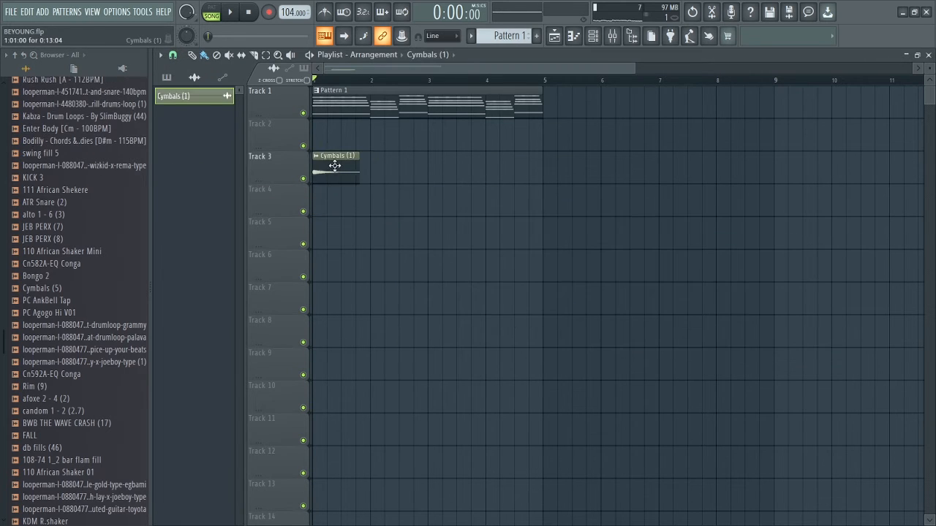
pyautogui.press('space')
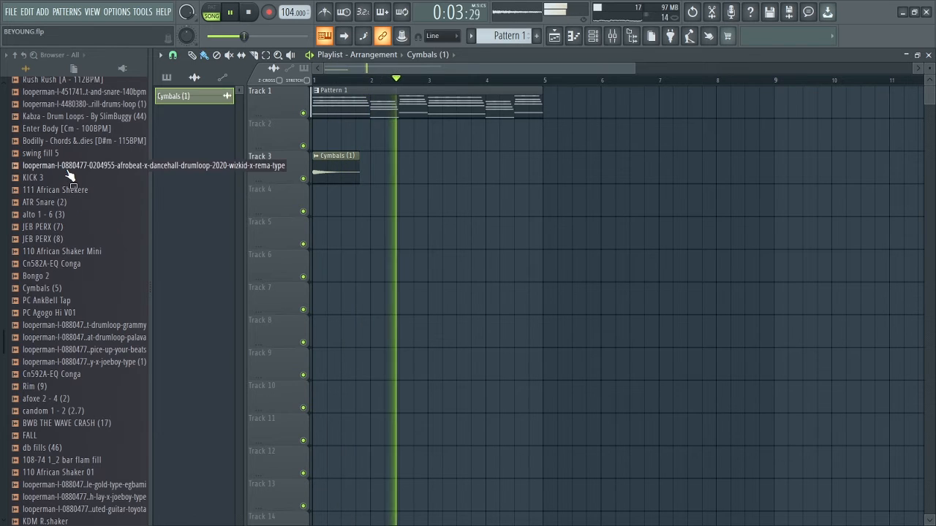
pyautogui.press('space')
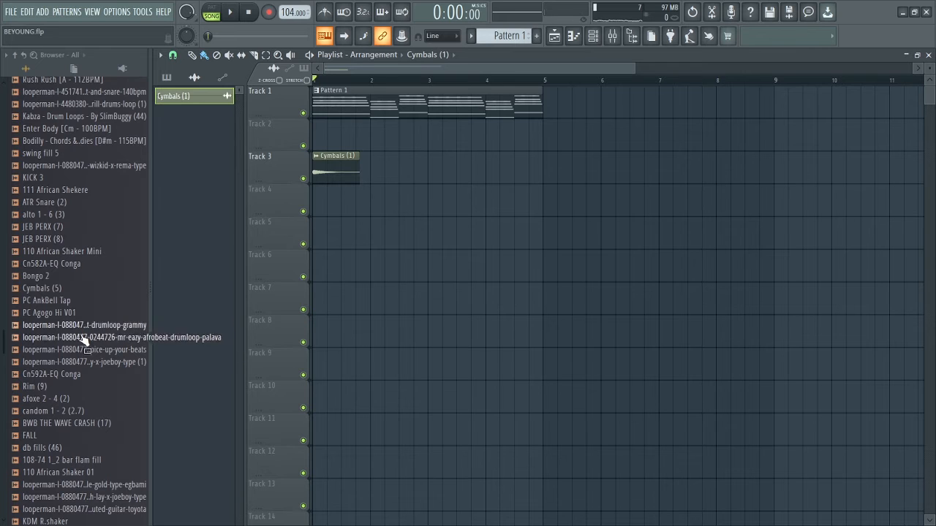
# Place SB - SHAKER LOOP (1) from CH Amapiano Sample Pack 1 on Track 2 at bar 1 and duplicate Pattern 1 to bar 5.
pyautogui.scroll(-12, 106, 443)
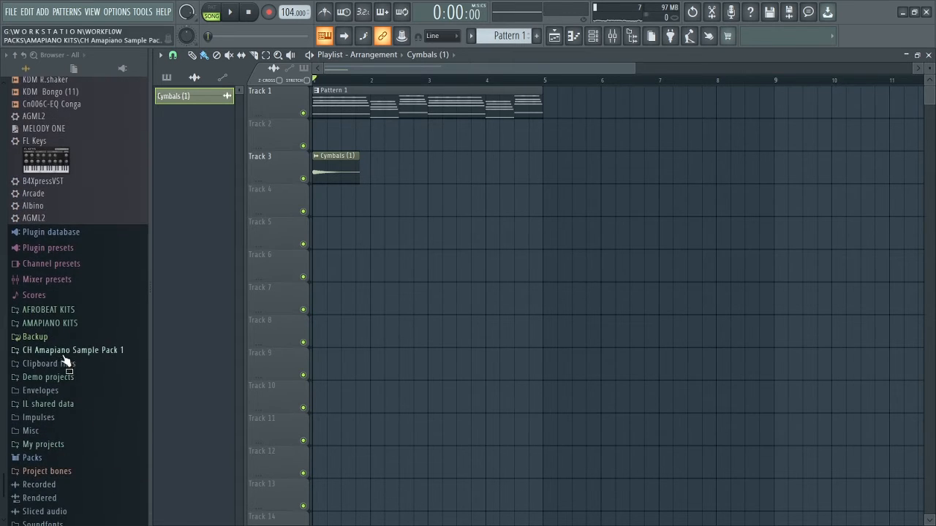
pyautogui.click(64, 353)
pyautogui.moveTo(228, 245); pyautogui.dragTo(415, 135)
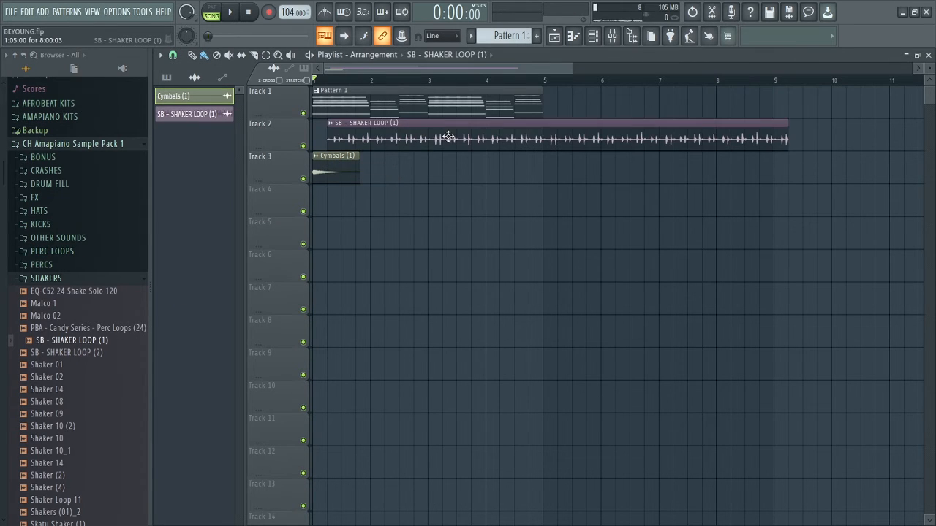
pyautogui.click(416, 114)
pyautogui.hotkey('ctrl', 'b')
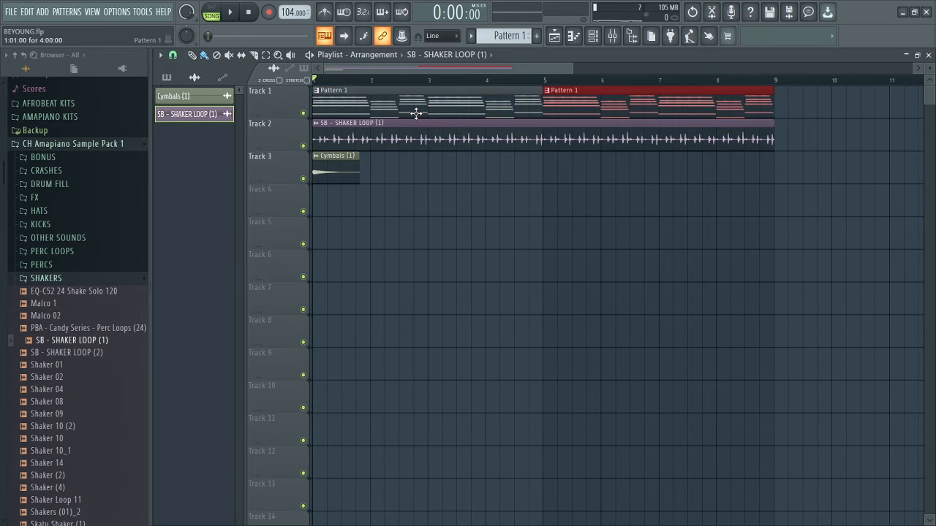
# Play the arrangement from bar 1 and lower the SB - SHAKER LOOP (1) sample's channel volume.
pyautogui.click(317, 81)
pyautogui.press('space')
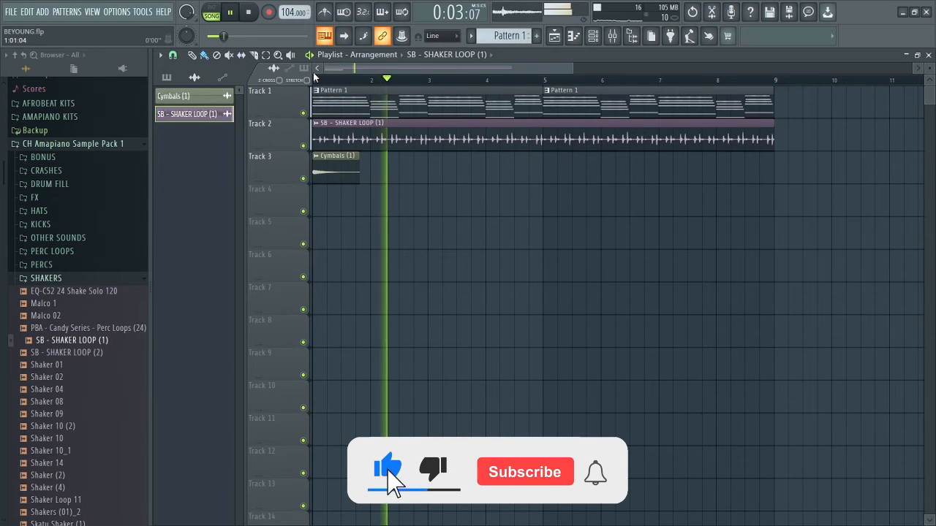
pyautogui.doubleClick(355, 138)
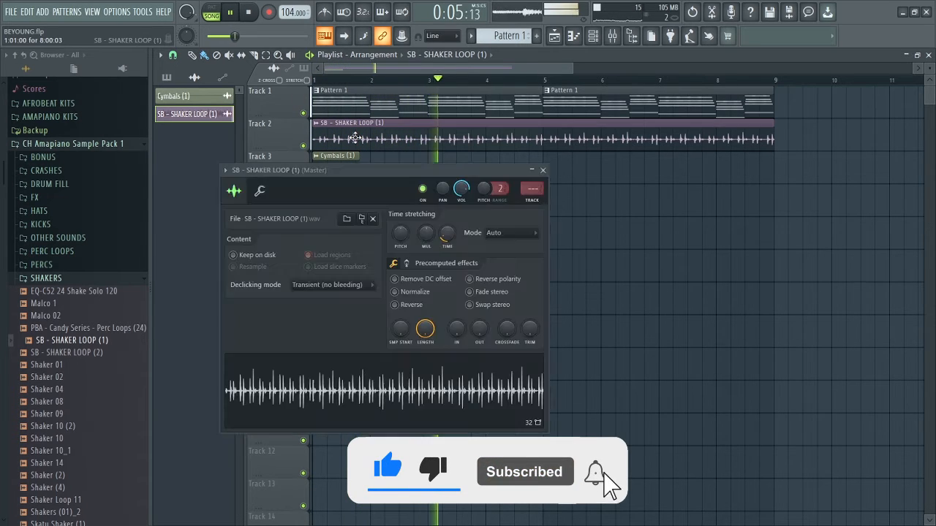
pyautogui.moveTo(461, 189); pyautogui.dragTo(461, 202)
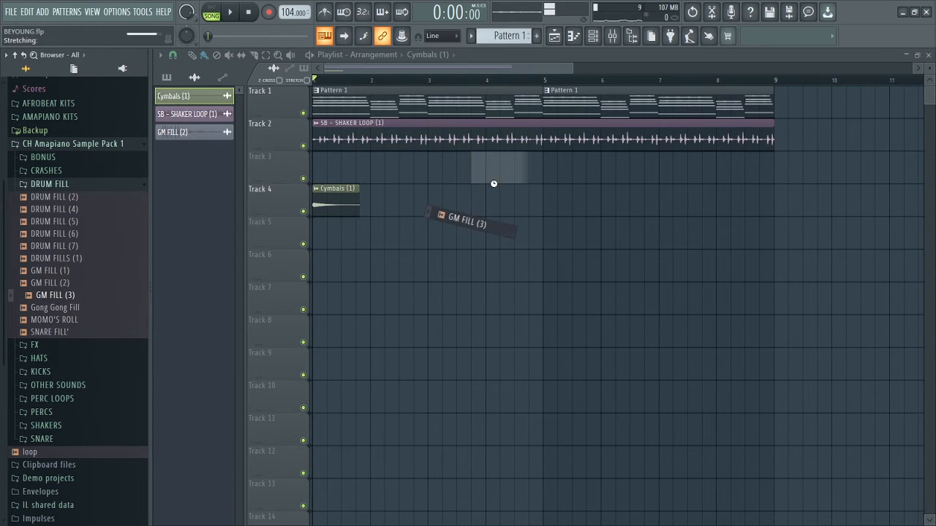
# Place the GM FILL (3) drum fill on Track 3 at bar 4 and check its sample settings during playback.
pyautogui.moveTo(492, 183); pyautogui.dragTo(498, 165)
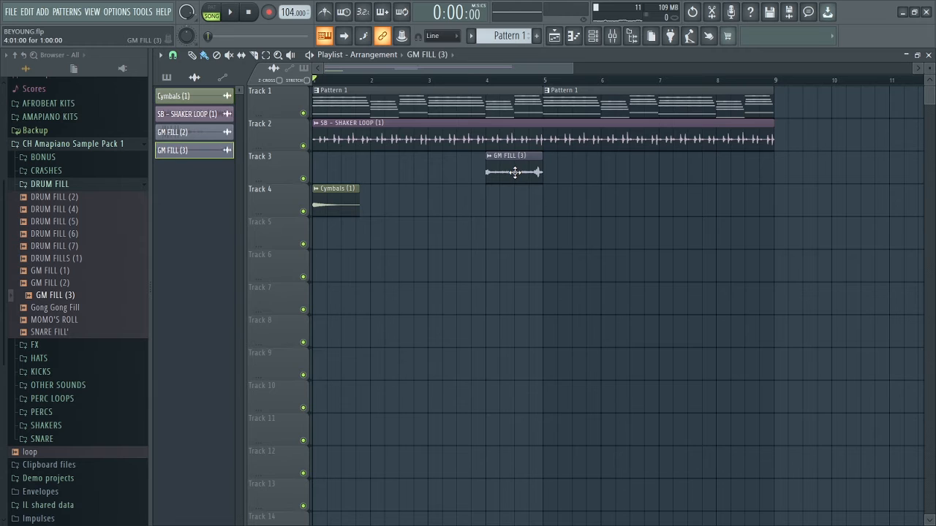
pyautogui.doubleClick(515, 172)
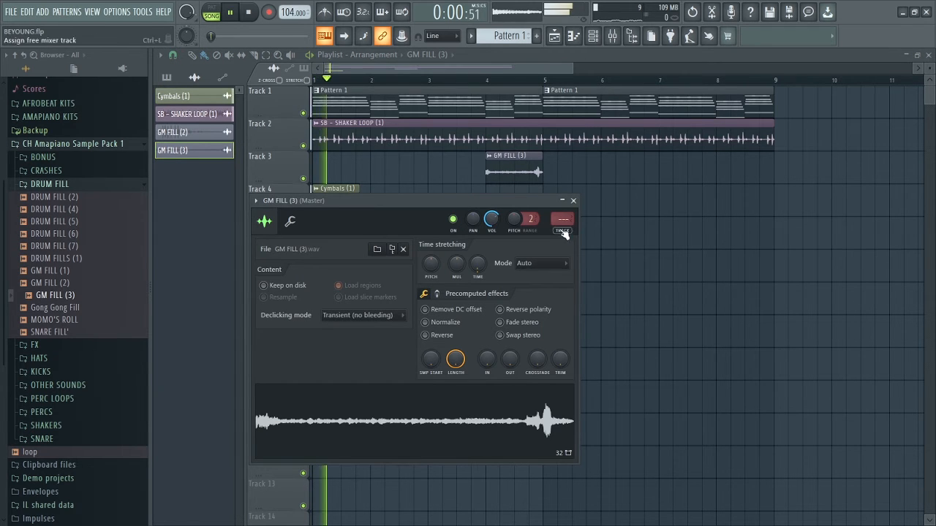
pyautogui.press('Escape')
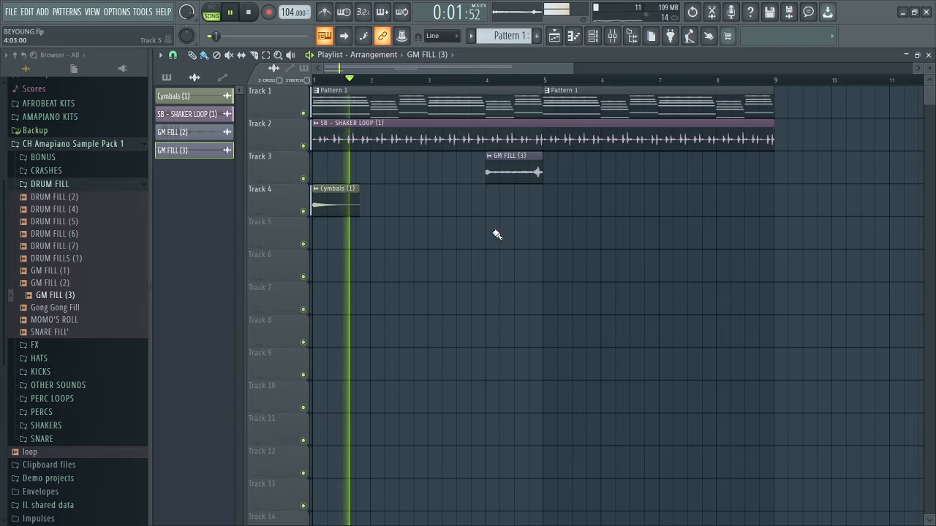
# Add a second Cymbals (1) on Track 4 at bar 5 and a second GM FILL (3) on Track 3 at bar 8, then play the arrangement.
pyautogui.click(350, 203)
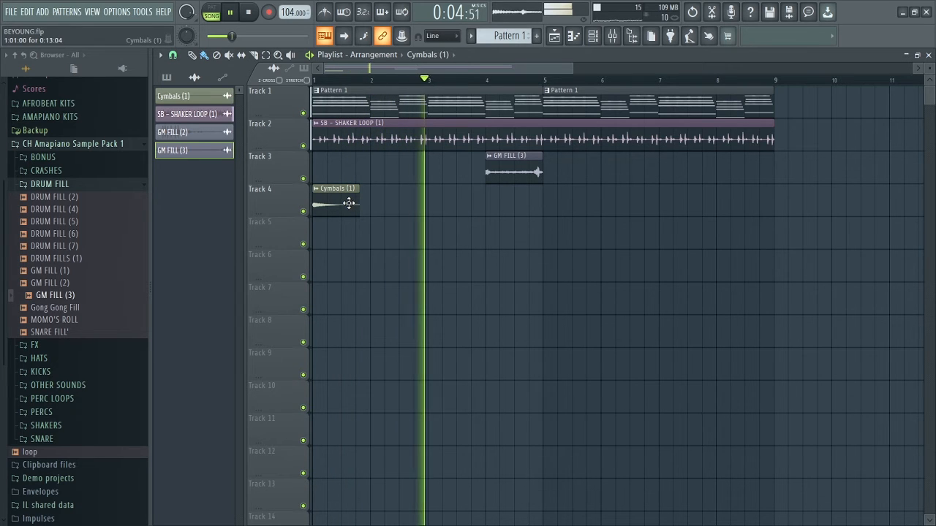
pyautogui.click(549, 205)
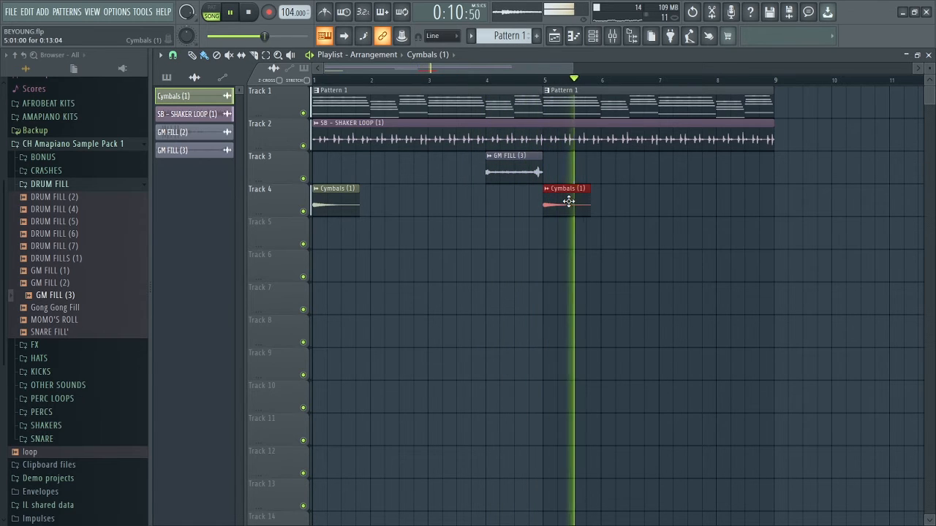
pyautogui.press('space')
pyautogui.click(524, 169)
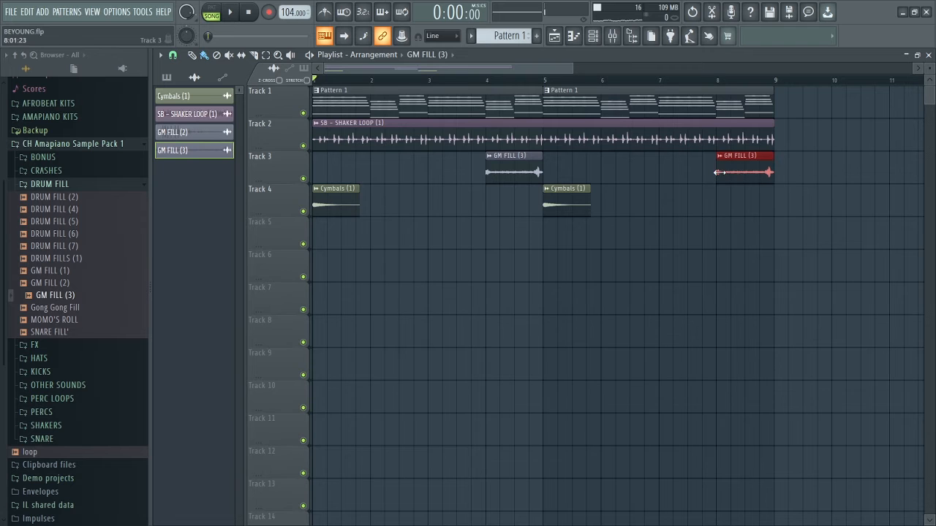
pyautogui.press('space')
pyautogui.click(724, 260)
pyautogui.rightClick(730, 258)
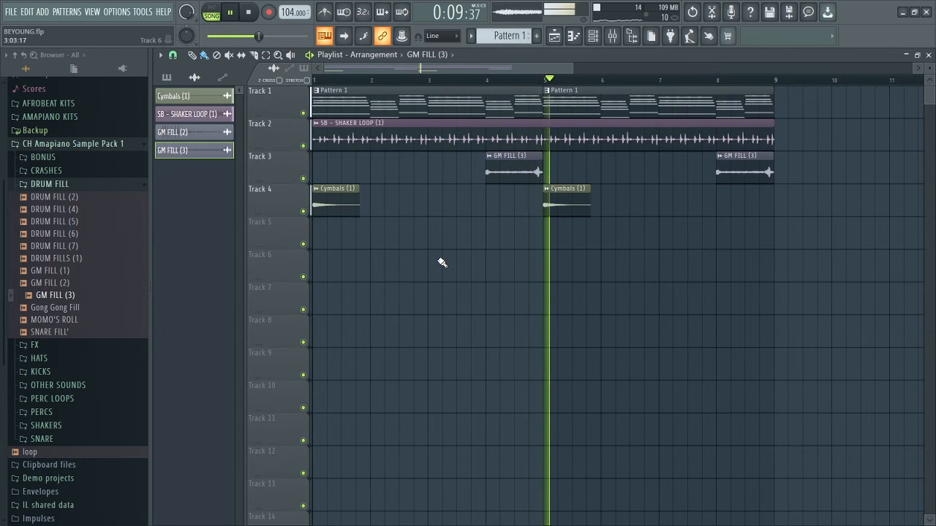
pyautogui.press('space')
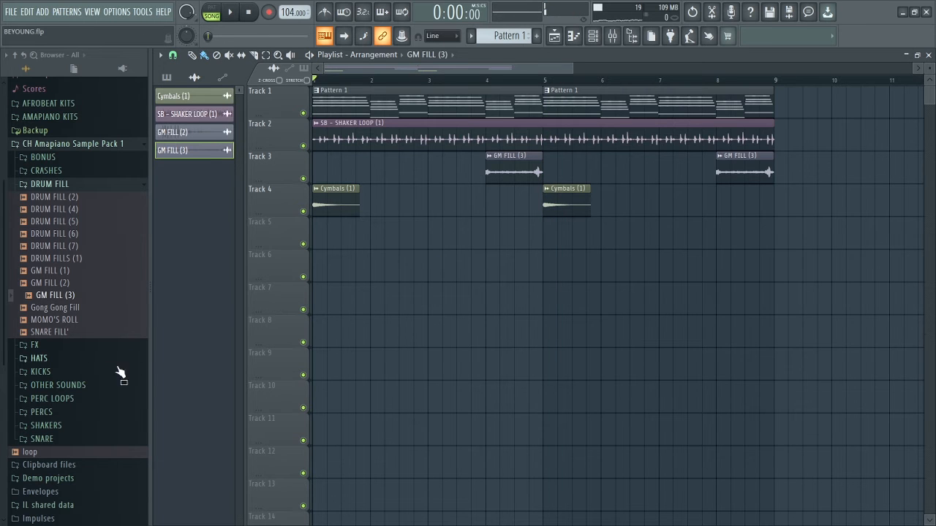
# Find the JEB AFROSWING KEET samples and load JEB PERX (7), JEB PERX (2), JEB SNARE (3) and JEB SNARE (7) into the channel rack.
pyautogui.click(51, 184)
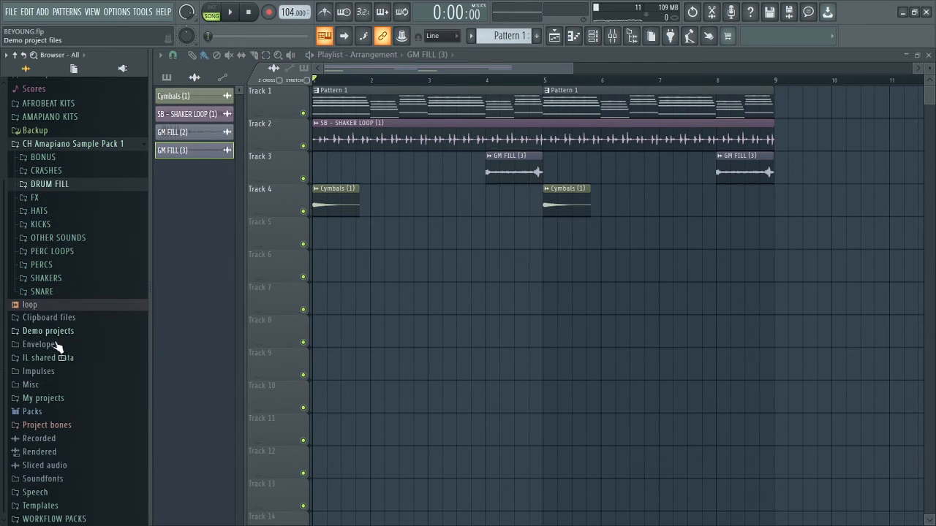
pyautogui.scroll(10, 57, 336)
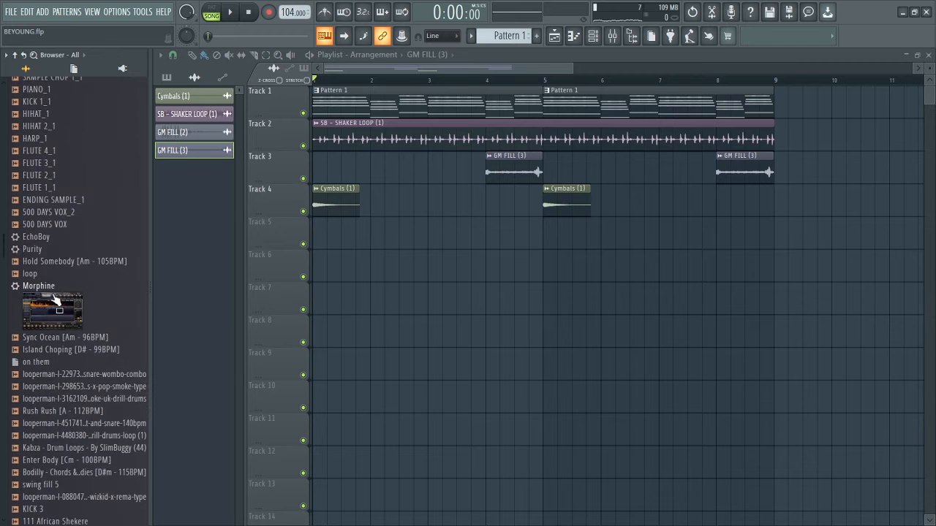
pyautogui.scroll(-10, 57, 289)
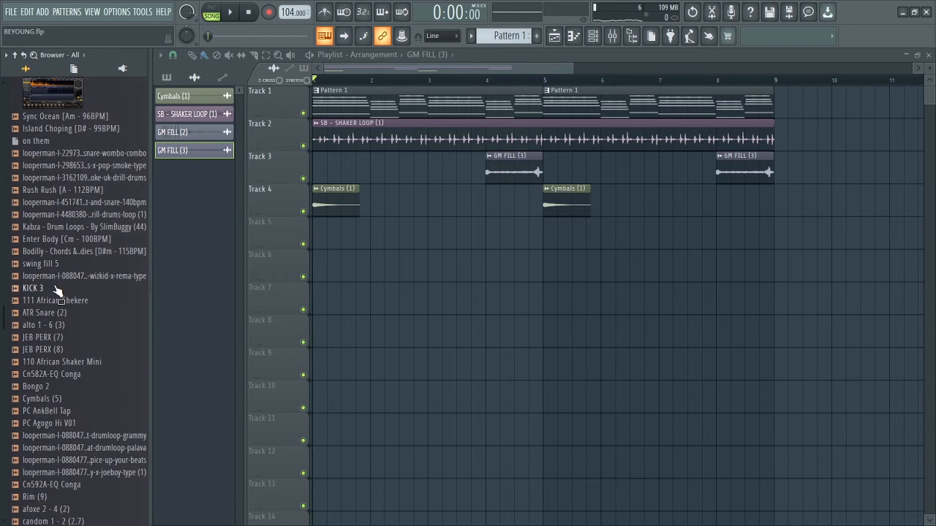
pyautogui.scroll(-4, 57, 289)
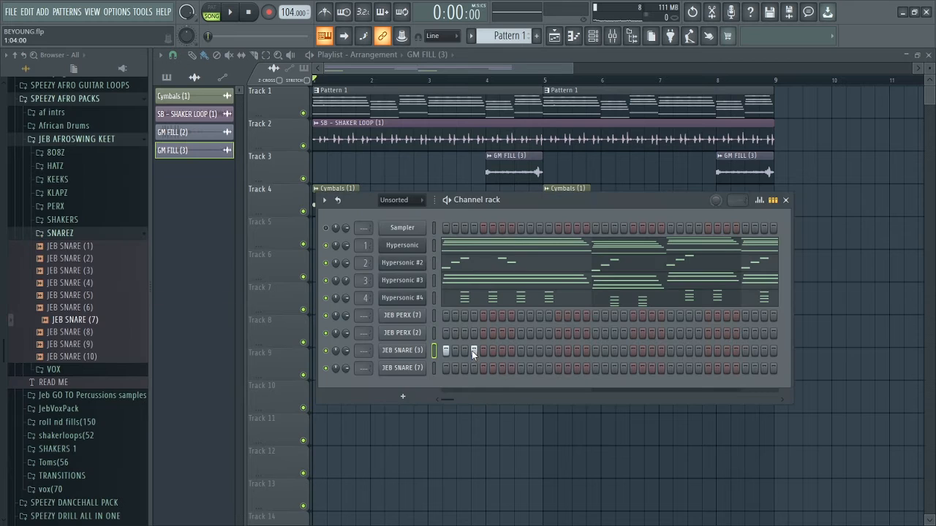
# Add JEB SNARE (3) hits on steps 7 and 9 of Pattern 1, checking the rhythm in playback.
pyautogui.press('space')
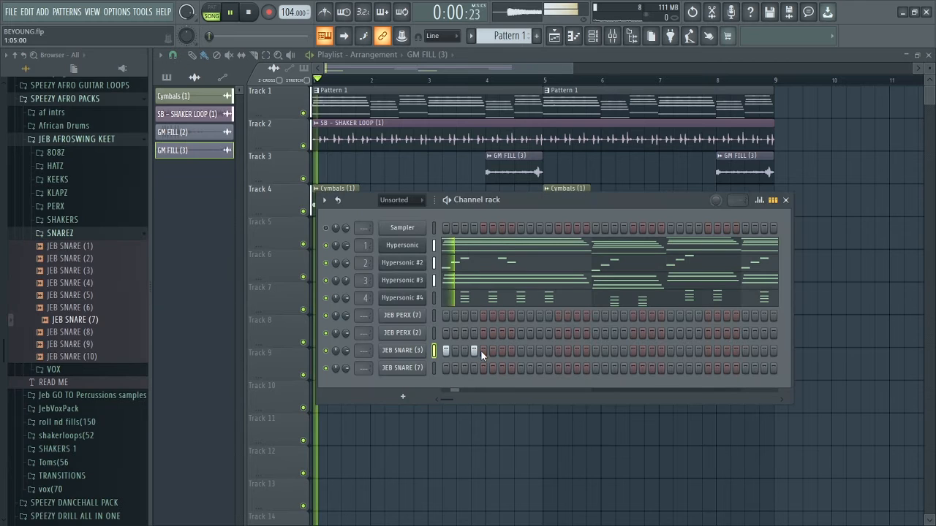
pyautogui.click(502, 351)
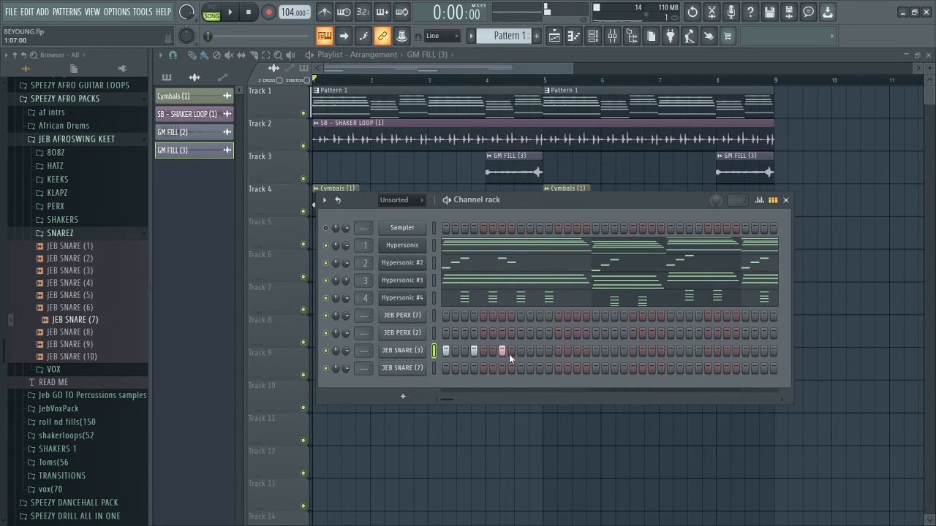
pyautogui.click(520, 351)
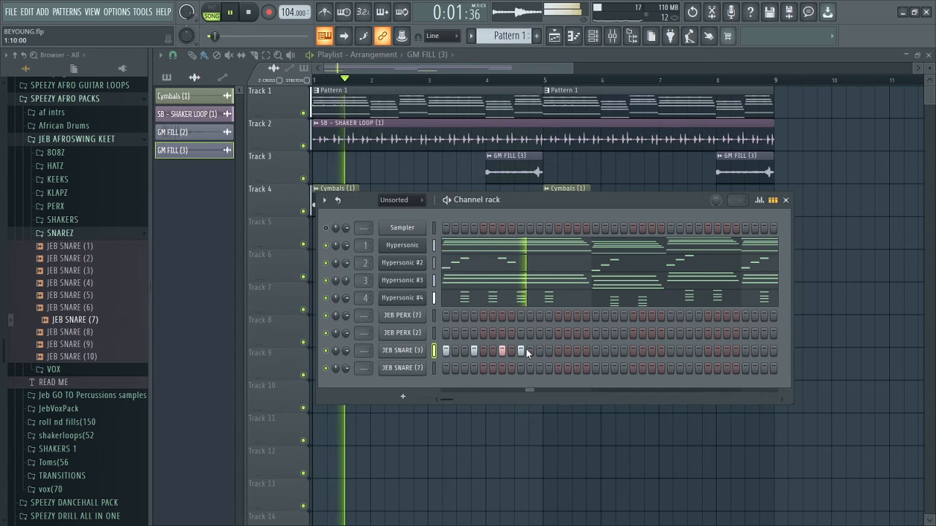
# Show JEB SNARE (3) in the piano roll and duplicate its bar 1 notes across bars 2 to 4, deleting the extra copy in bar 5.
pyautogui.rightClick(424, 350)
pyautogui.click(442, 351)
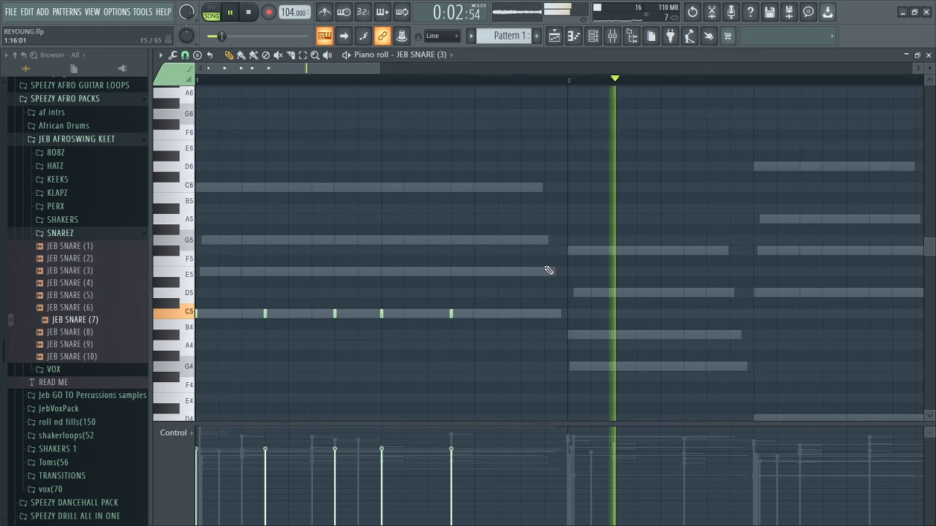
pyautogui.press('space')
pyautogui.moveTo(569, 82); pyautogui.dragTo(165, 209)
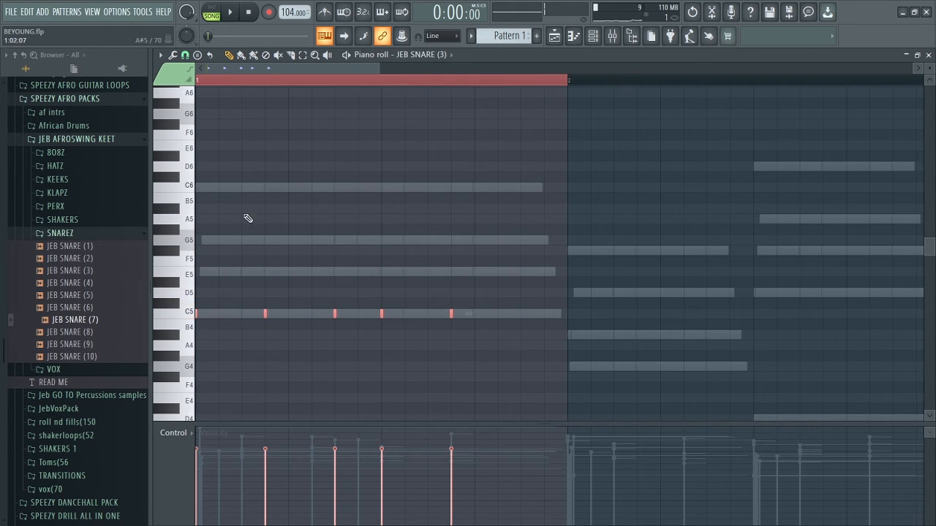
pyautogui.hotkey('ctrl', 'b')
pyautogui.hotkey('ctrl', 'b')
pyautogui.hotkey('ctrl', 'b')
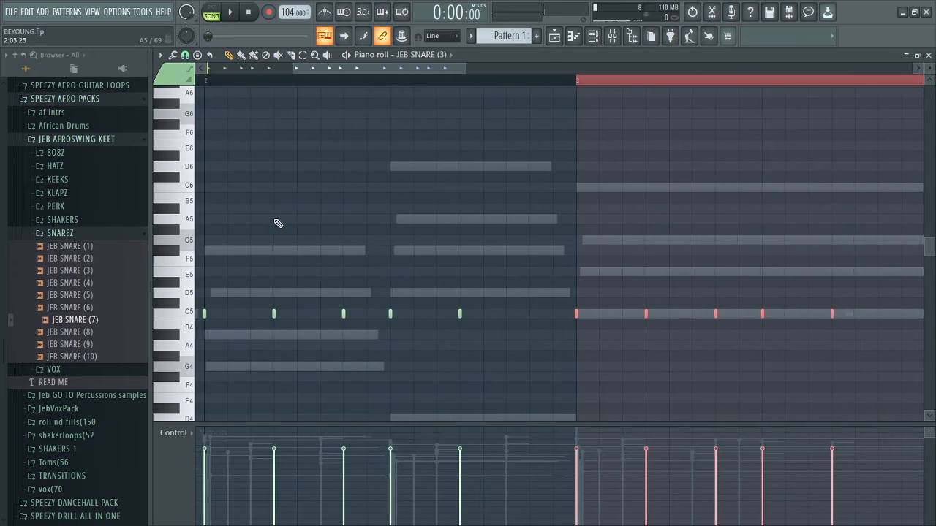
pyautogui.hotkey('ctrl', 'b')
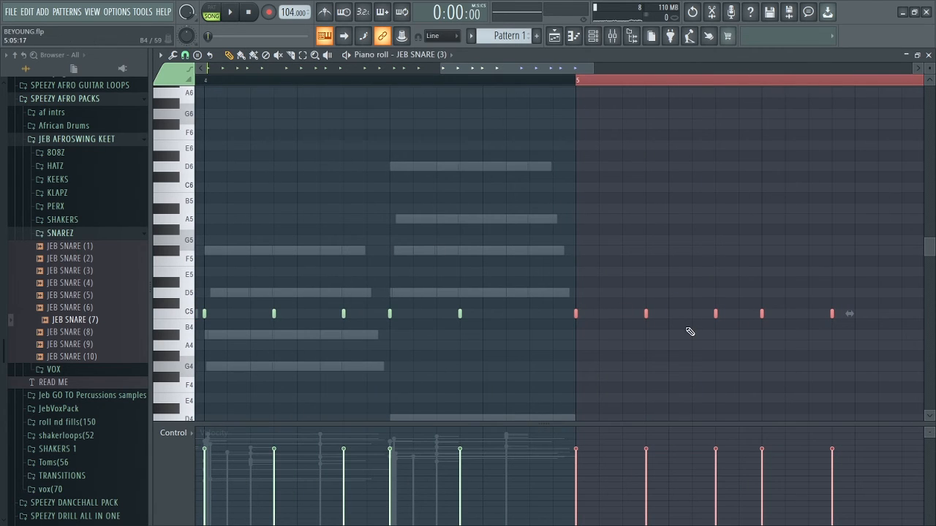
pyautogui.press('Delete')
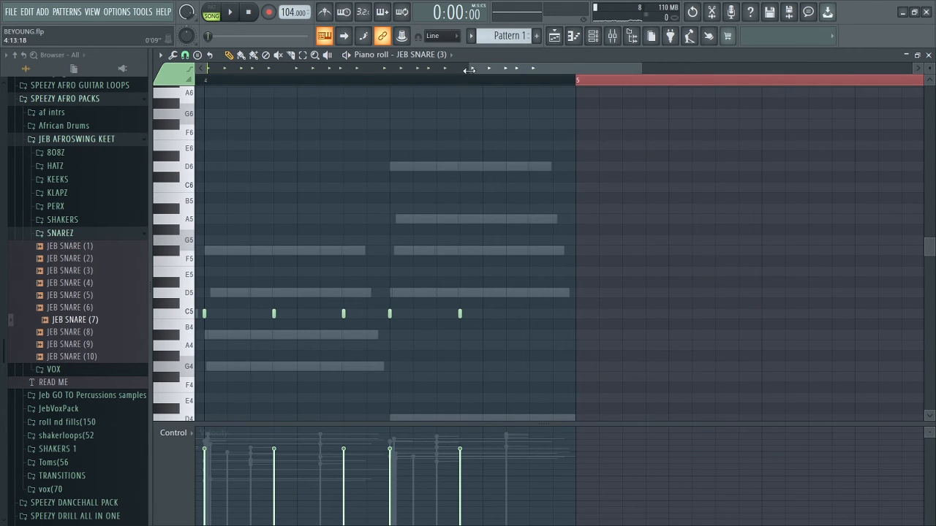
# Show all four bars of the snare part and play it from the start with the arrangement.
pyautogui.moveTo(468, 71); pyautogui.dragTo(94, 88)
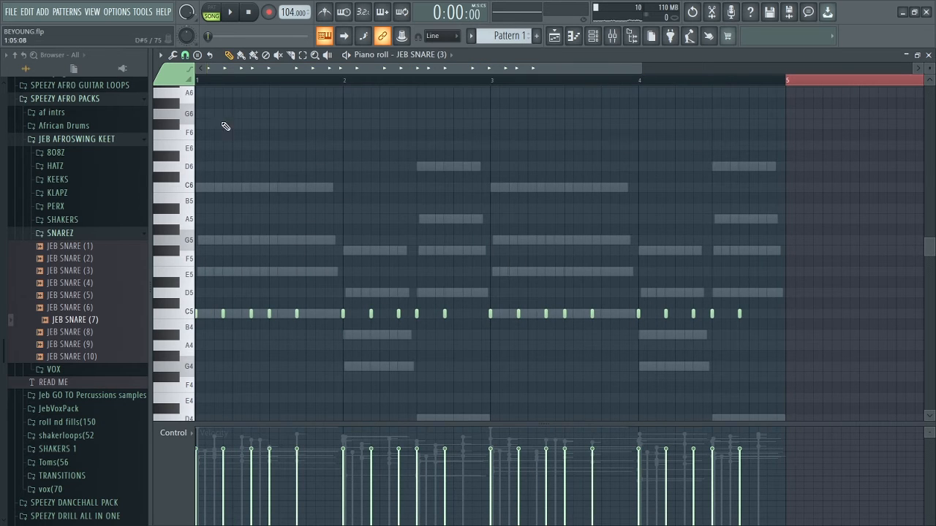
pyautogui.press('space')
pyautogui.click(198, 81)
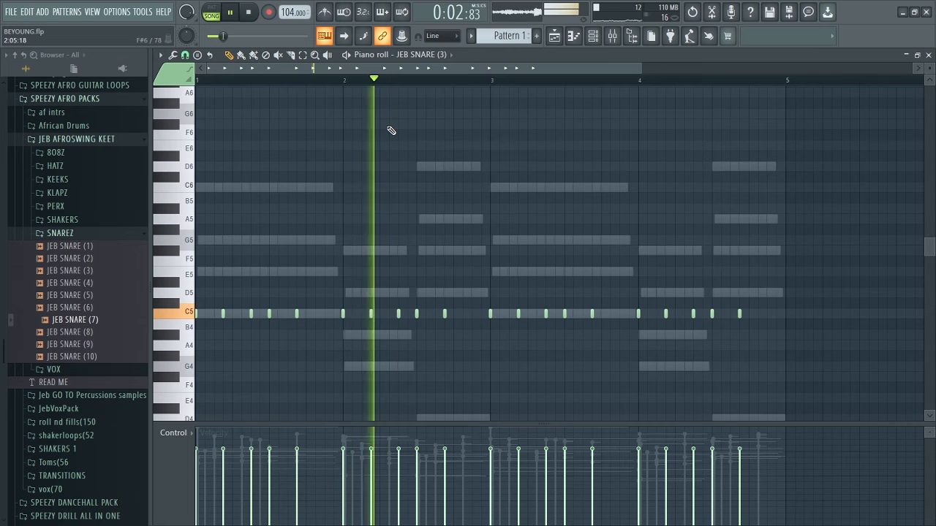
pyautogui.press('space')
# Add Fruity Parametric EQ 2 to mixer Insert 5 with the 20Hz + 18kHz cut preset and raise its high-pass band to 233 Hz.
pyautogui.press('F6')
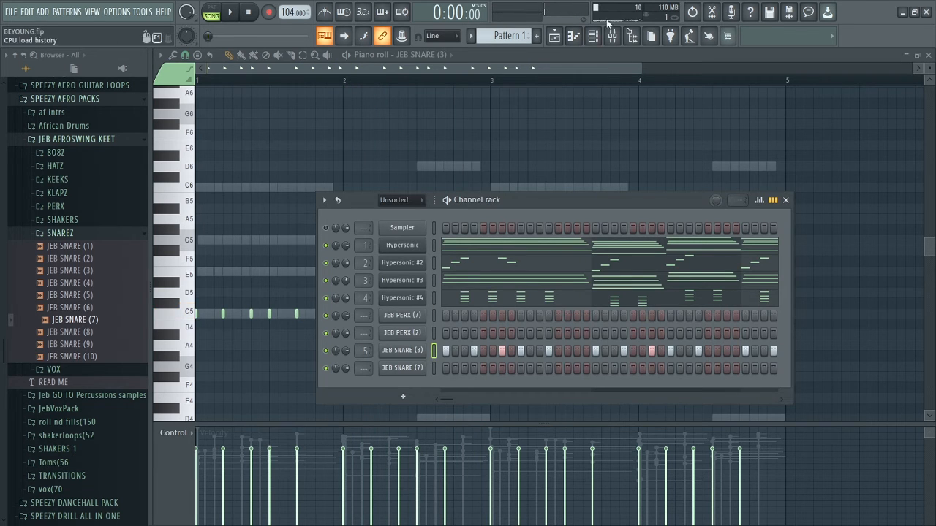
pyautogui.click(612, 43)
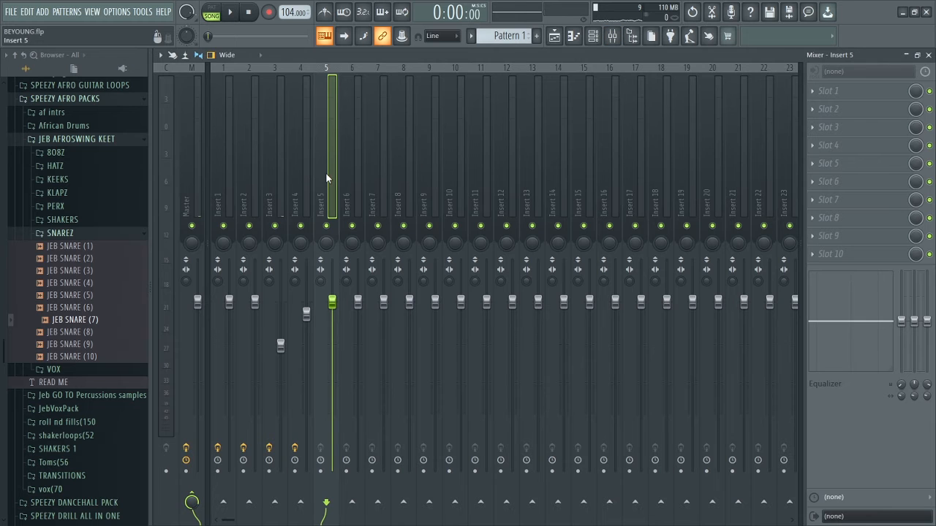
pyautogui.click(848, 100)
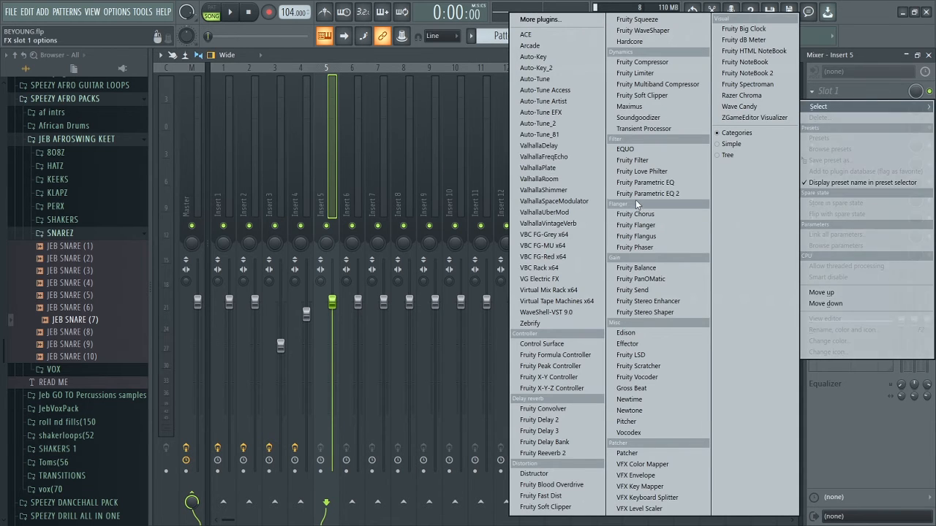
pyautogui.click(635, 199)
pyautogui.click(531, 171)
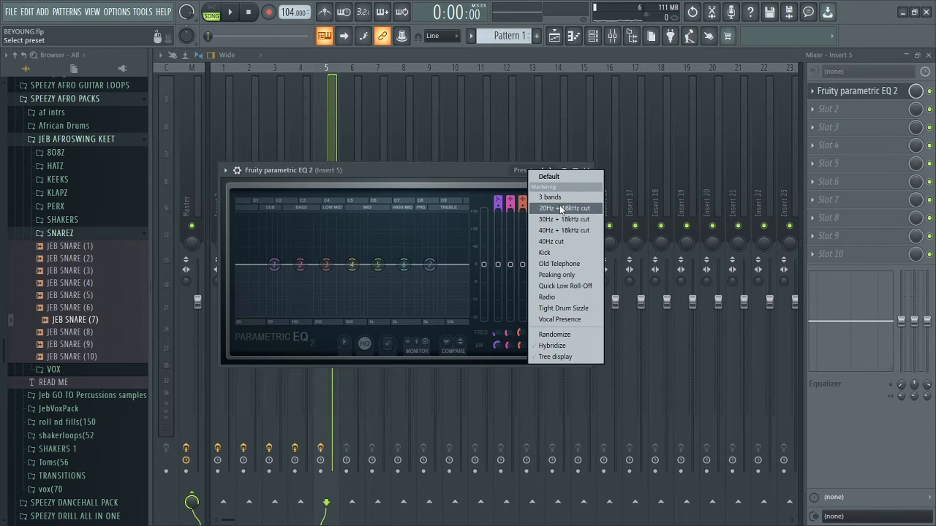
pyautogui.click(562, 208)
pyautogui.press('space')
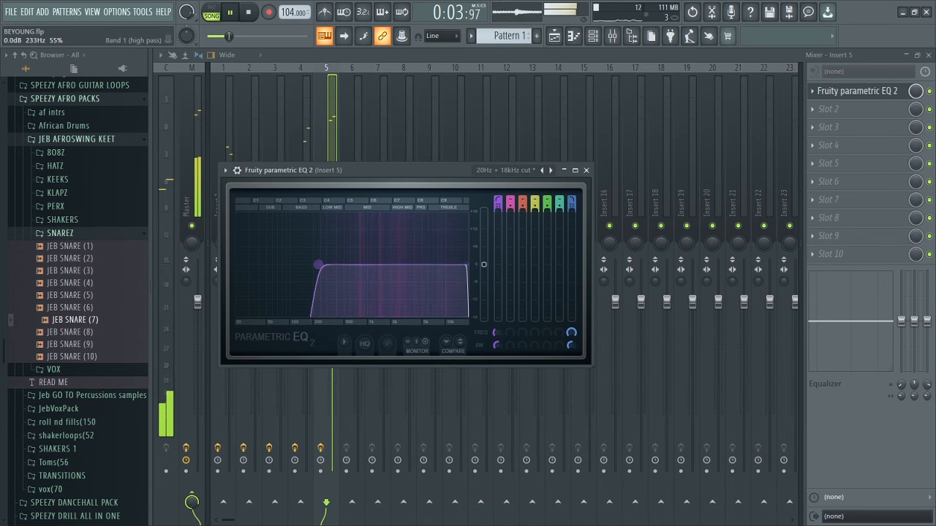
pyautogui.click(586, 170)
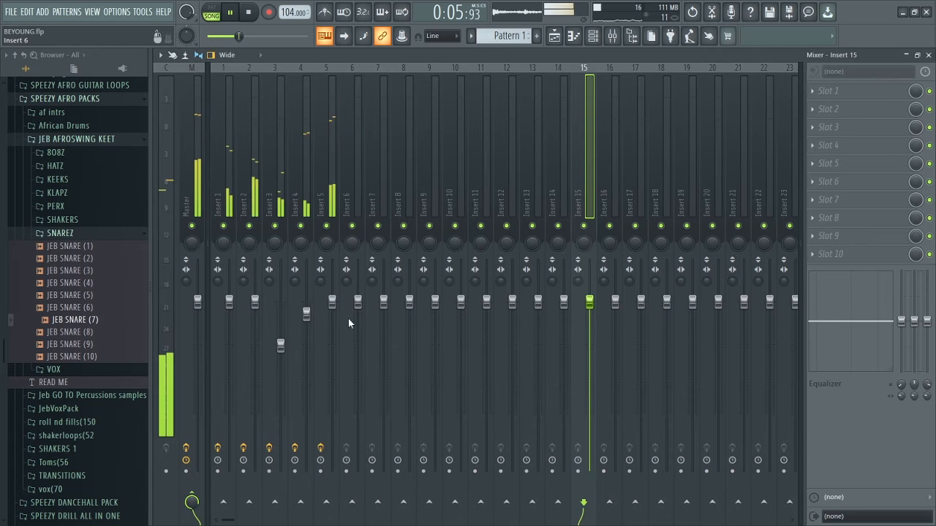
# Lower Insert 5's volume to 88% (-2.9 dB) and check the snare level against the arrangement in playback.
pyautogui.press('space')
pyautogui.moveTo(332, 301); pyautogui.dragTo(332, 320)
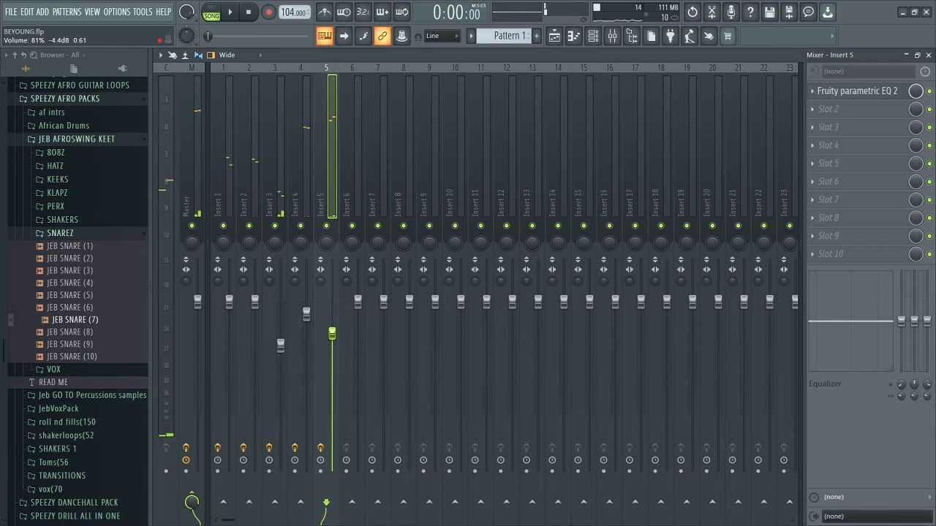
pyautogui.press('space')
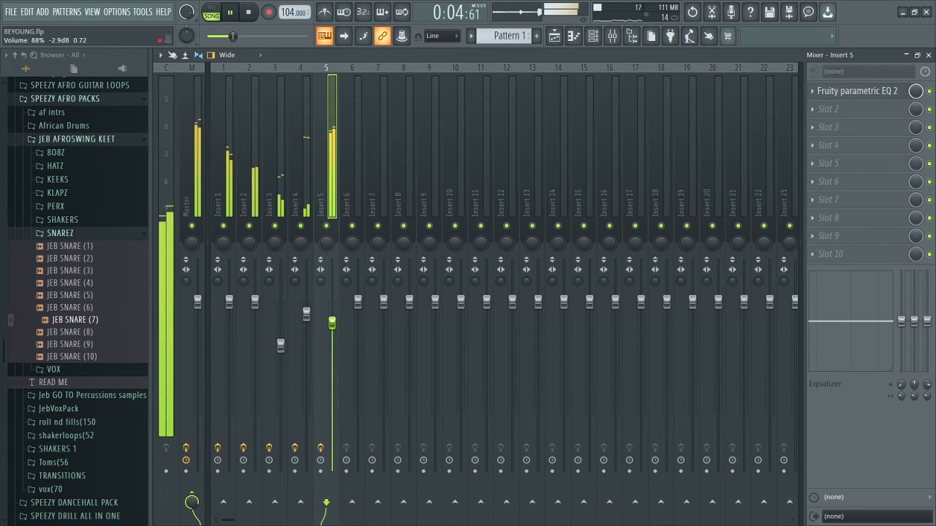
pyautogui.click(929, 55)
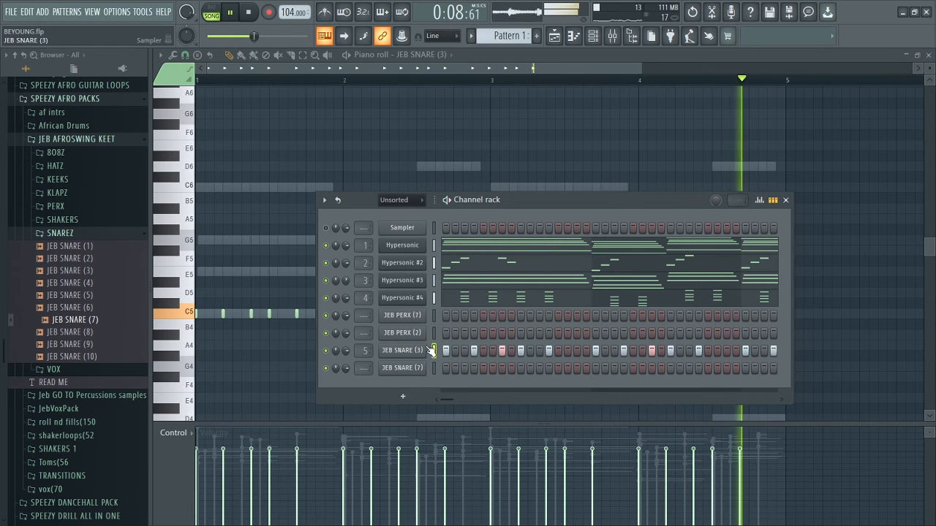
pyautogui.press('space')
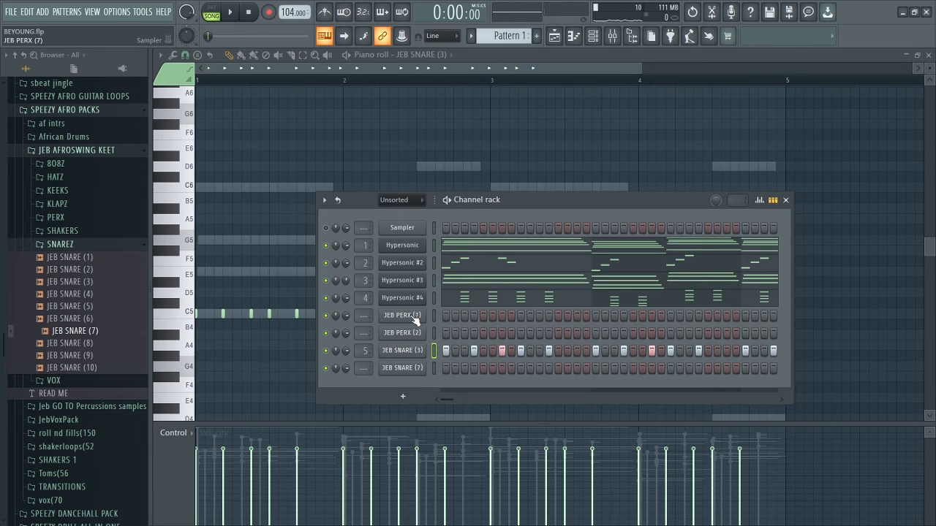
# Copy the JEB SNARE (3) hits and paste them into the JEB SNARE (7) channel.
pyautogui.rightClick(423, 349)
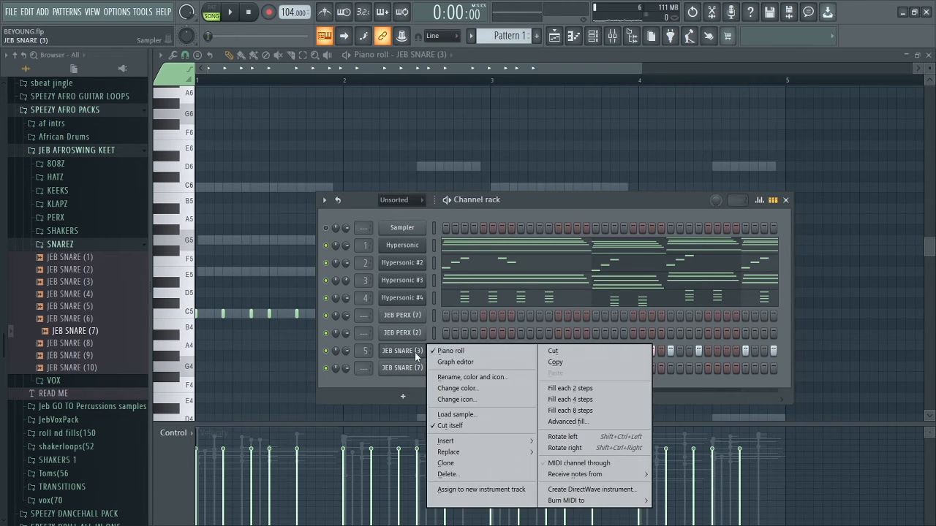
pyautogui.click(576, 361)
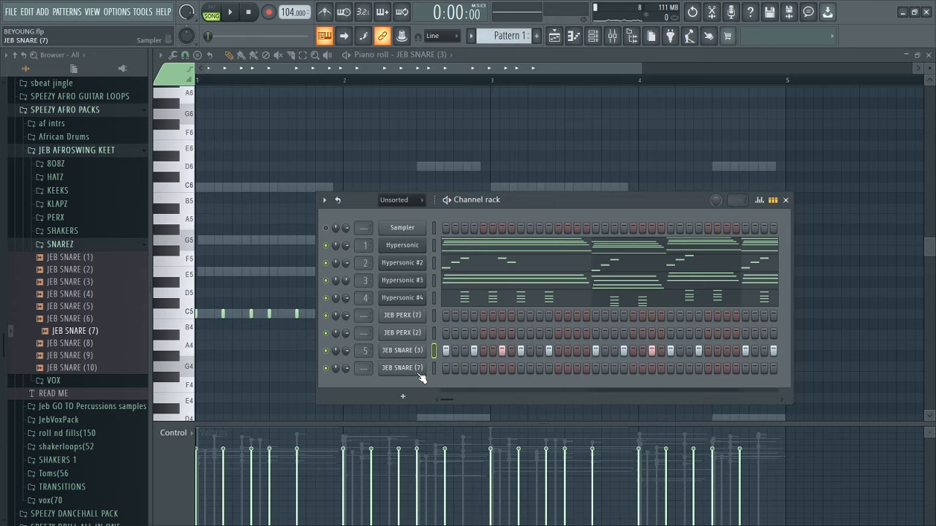
pyautogui.rightClick(423, 368)
pyautogui.click(555, 381)
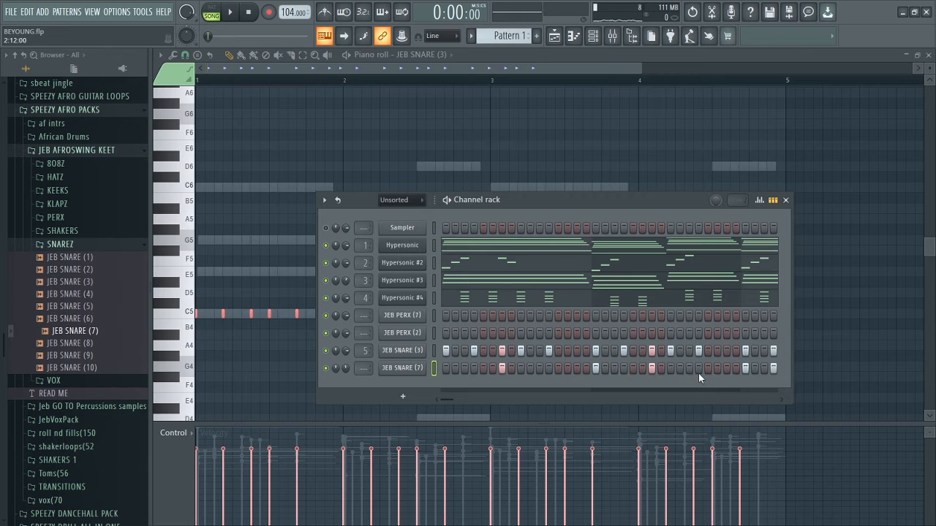
# Widen the channel rack and thin JEB SNARE (7) to hits on steps 7 and 12 of each bar, checking in playback.
pyautogui.moveTo(561, 202); pyautogui.dragTo(447, 194)
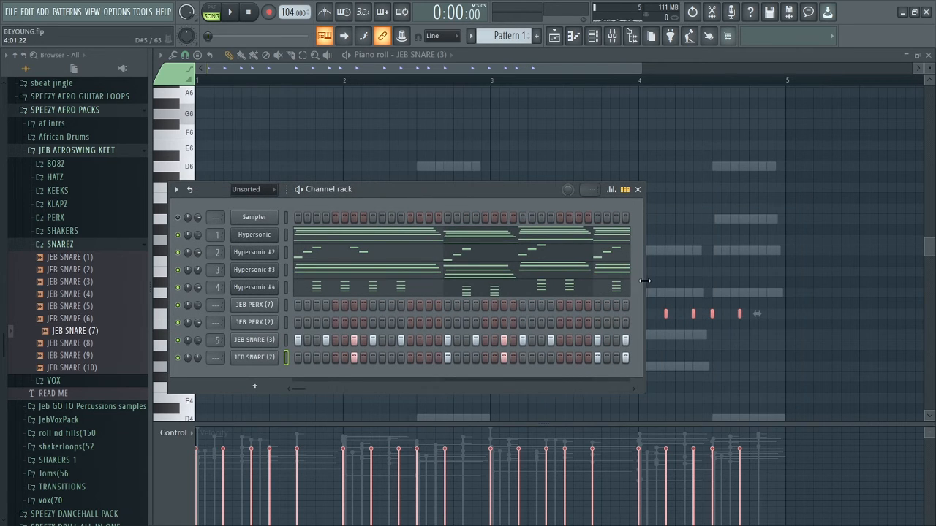
pyautogui.moveTo(642, 281); pyautogui.dragTo(829, 281)
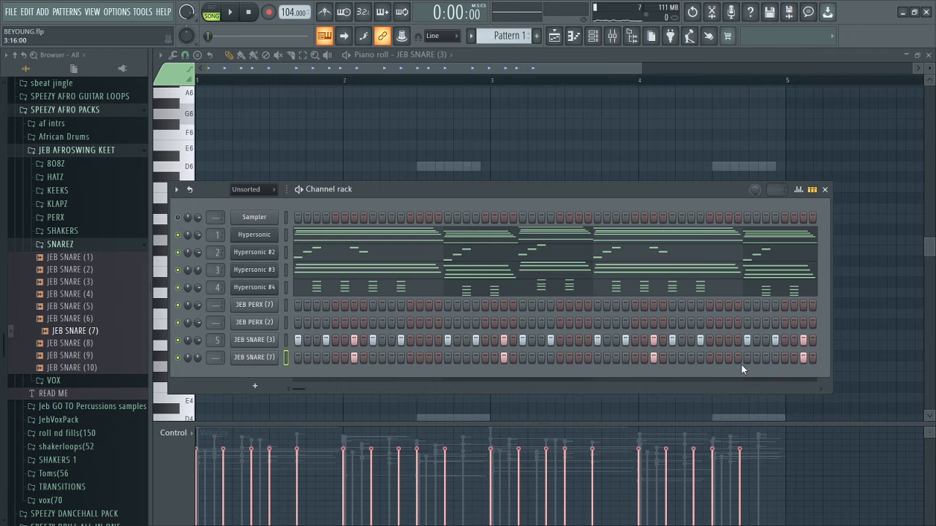
pyautogui.moveTo(578, 188); pyautogui.dragTo(576, 166)
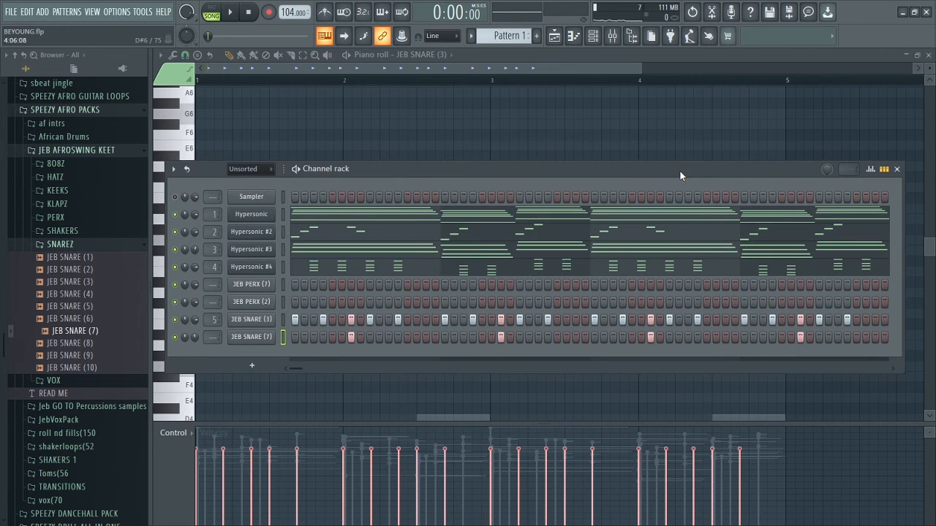
pyautogui.moveTo(680, 171); pyautogui.dragTo(685, 153)
pyautogui.press('space')
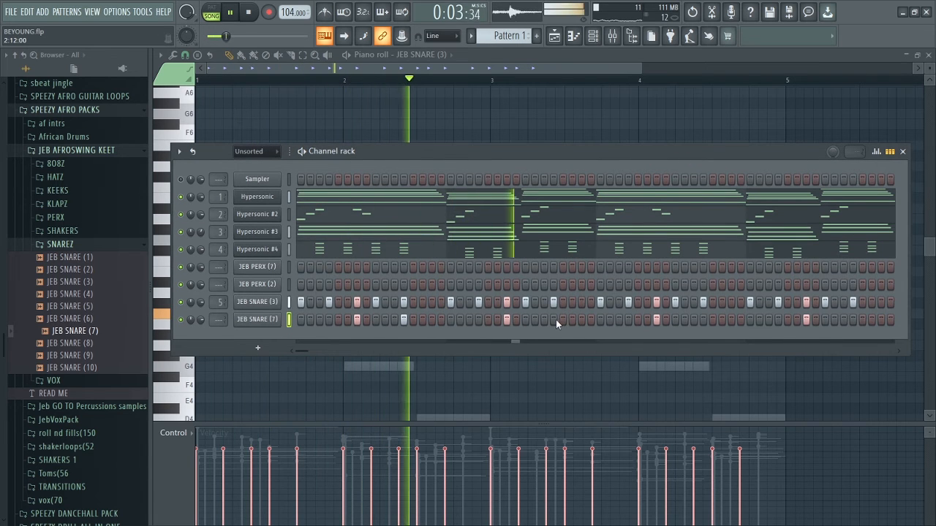
pyautogui.press('space')
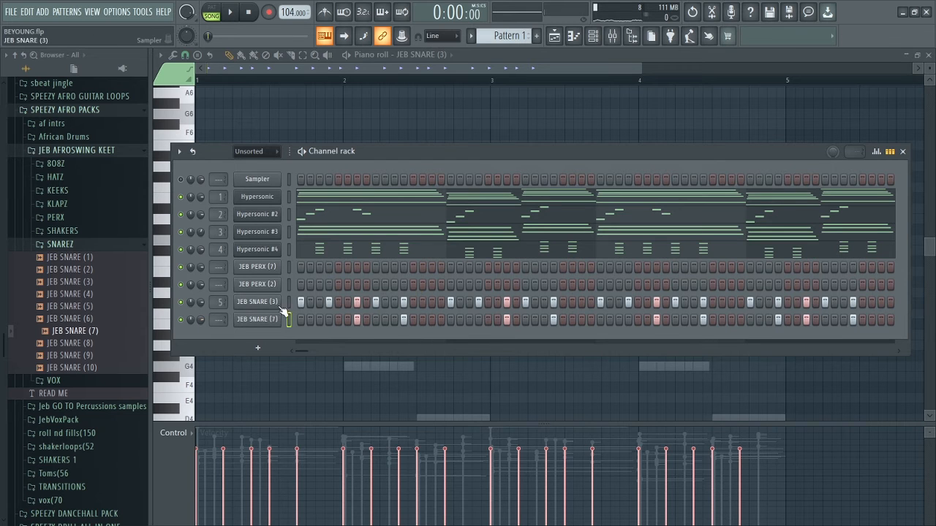
# Show JEB PERX (2) in the piano roll and place C5 notes on steps 4 to 8 of bar 1, checking in playback.
pyautogui.rightClick(269, 289)
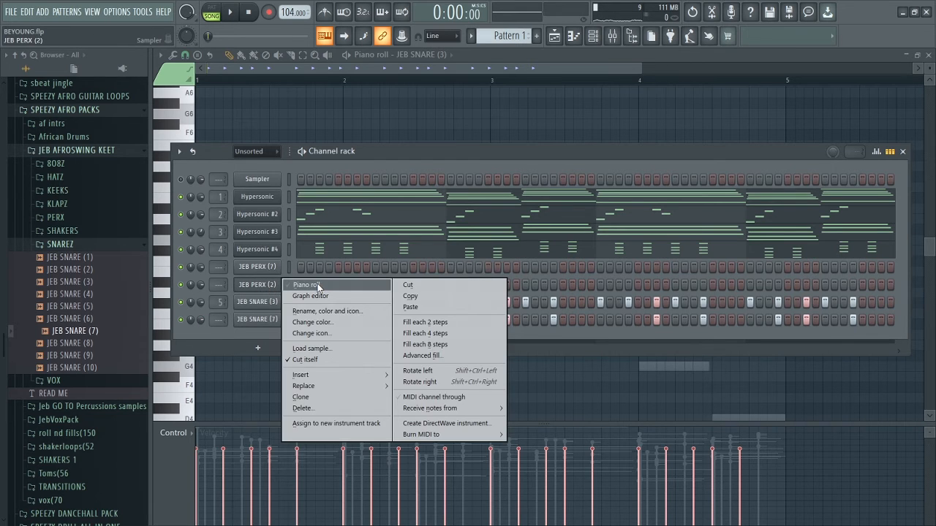
pyautogui.click(318, 285)
pyautogui.moveTo(638, 71); pyautogui.dragTo(395, 98)
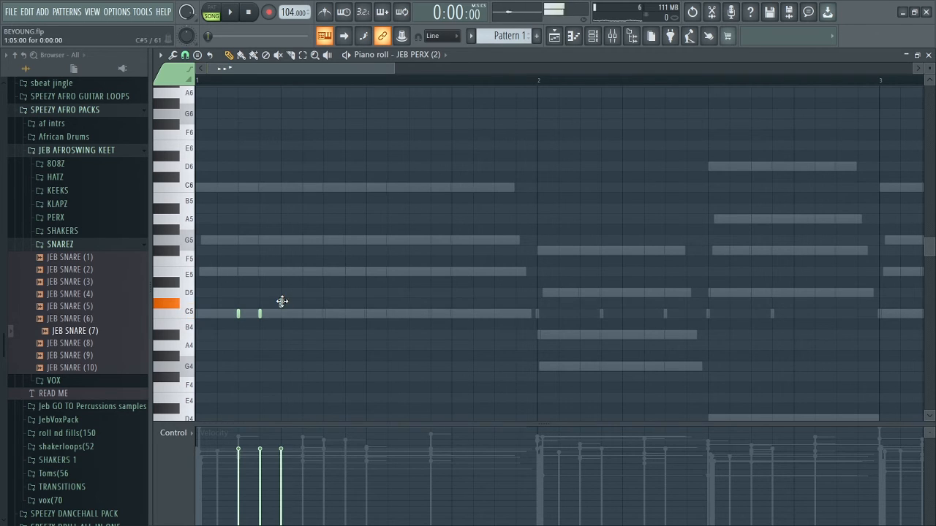
pyautogui.press('space')
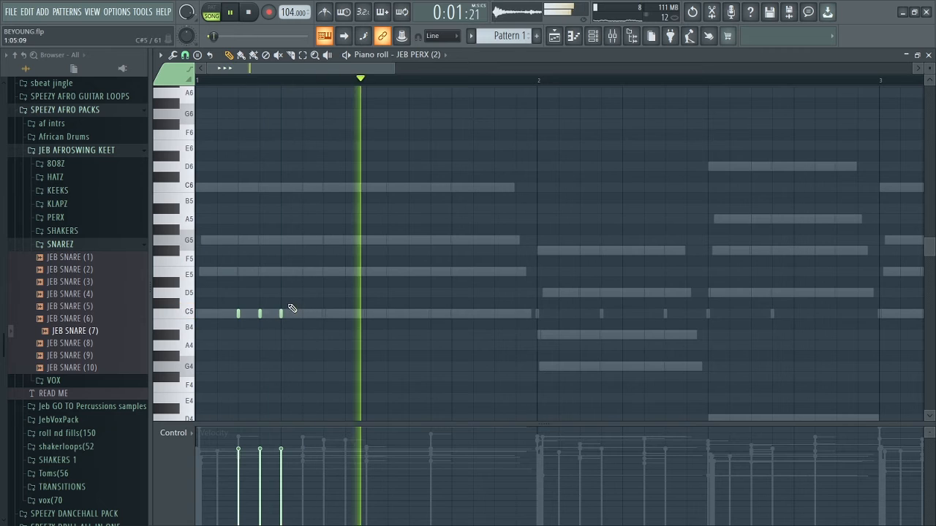
pyautogui.press('space')
pyautogui.rightClick(239, 314)
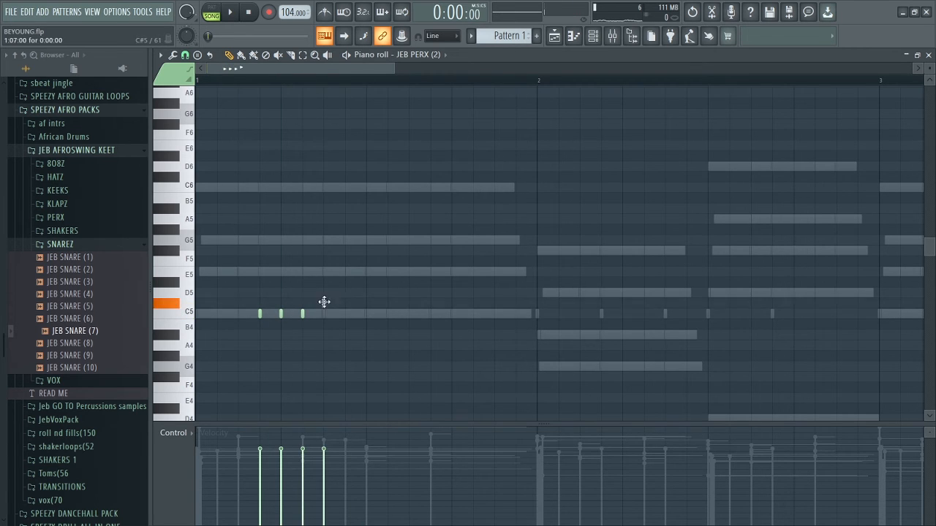
pyautogui.click(344, 315)
pyautogui.press('space')
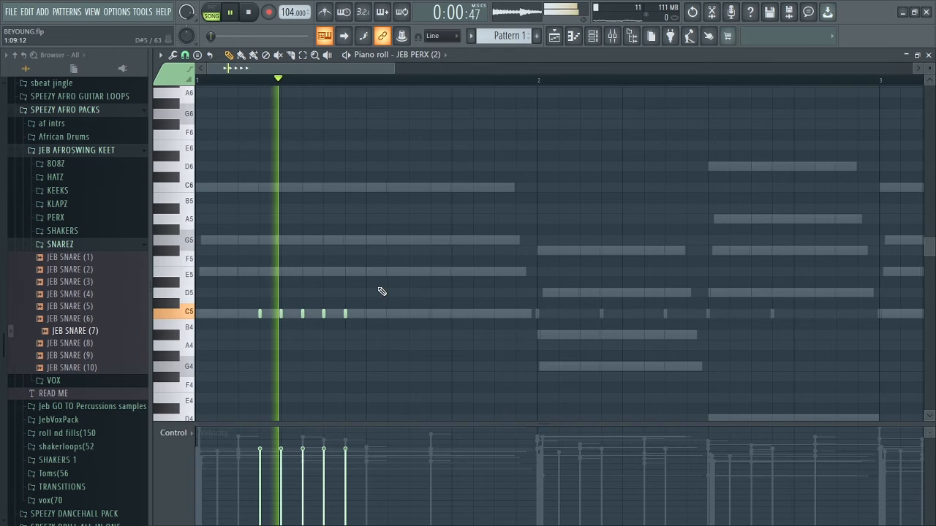
pyautogui.press('space')
# Add C5 notes for JEB PERX (2) on steps 12 to 14 of bar 1 during playback, removing the extra note on step 15.
pyautogui.press('space')
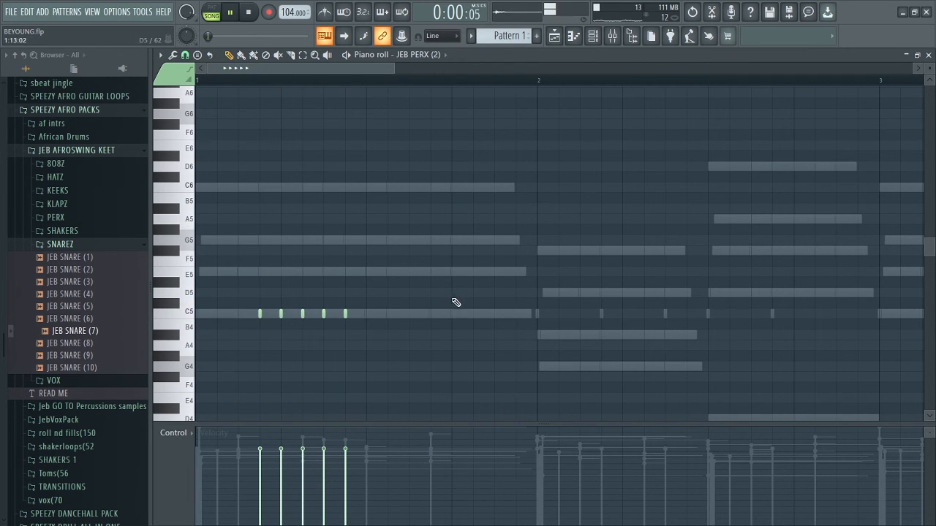
pyautogui.click(451, 313)
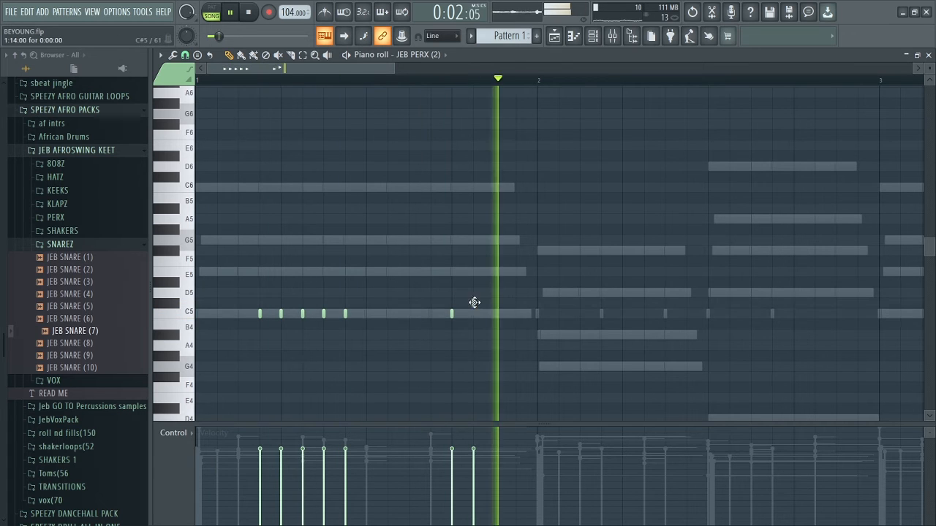
pyautogui.click(473, 314)
pyautogui.click(431, 314)
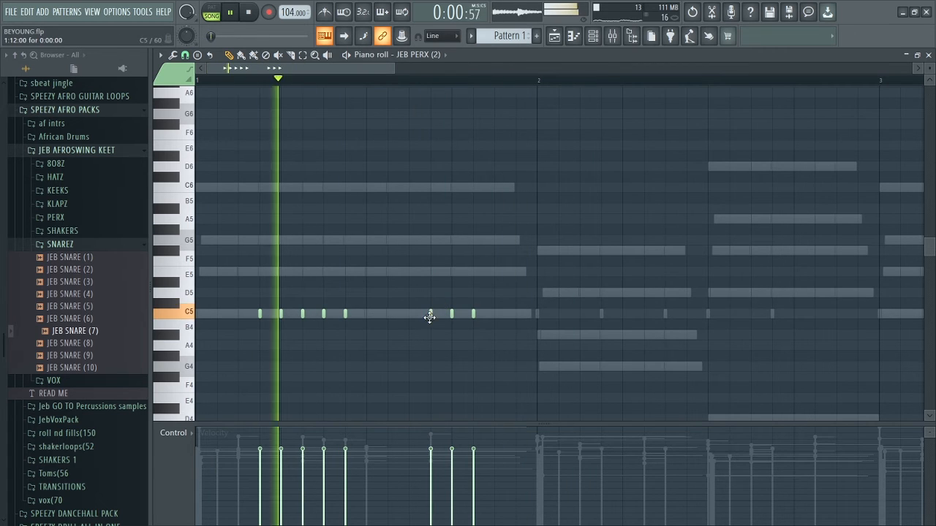
pyautogui.click(495, 313)
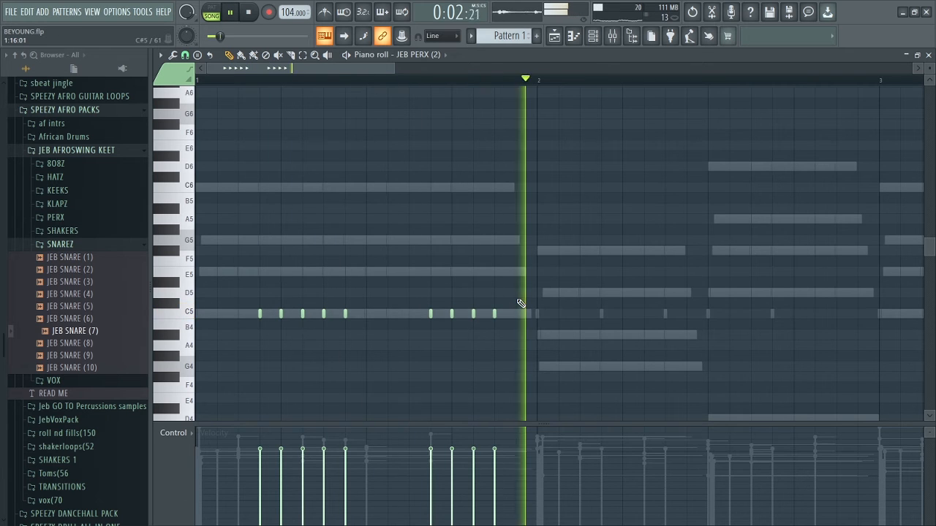
pyautogui.rightClick(494, 316)
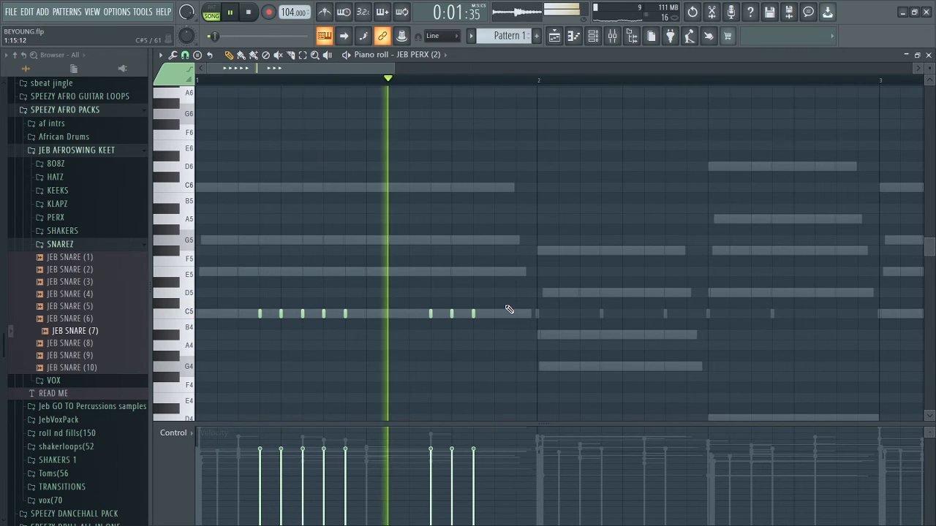
pyautogui.press('space')
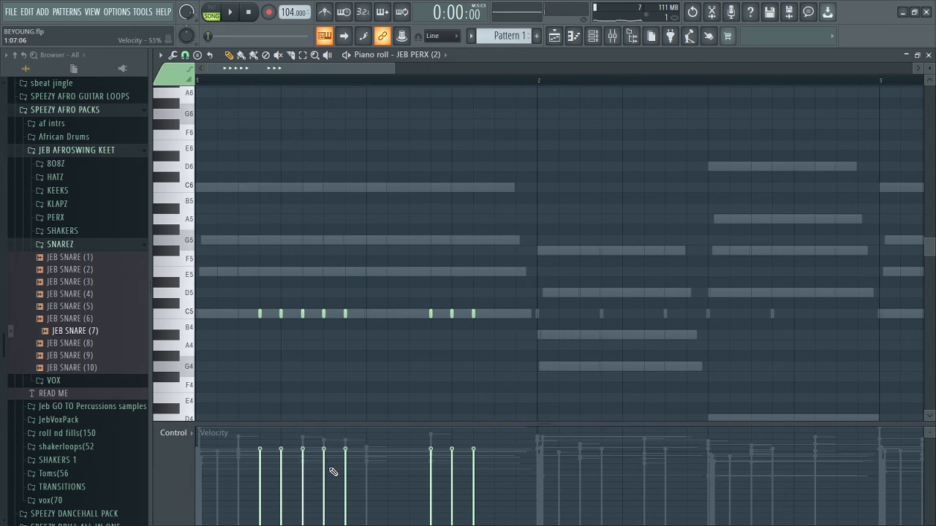
# Randomize the pan and velocity levels of the JEB PERX (2) notes and check the result in playback.
pyautogui.hotkey('alt', 'r')
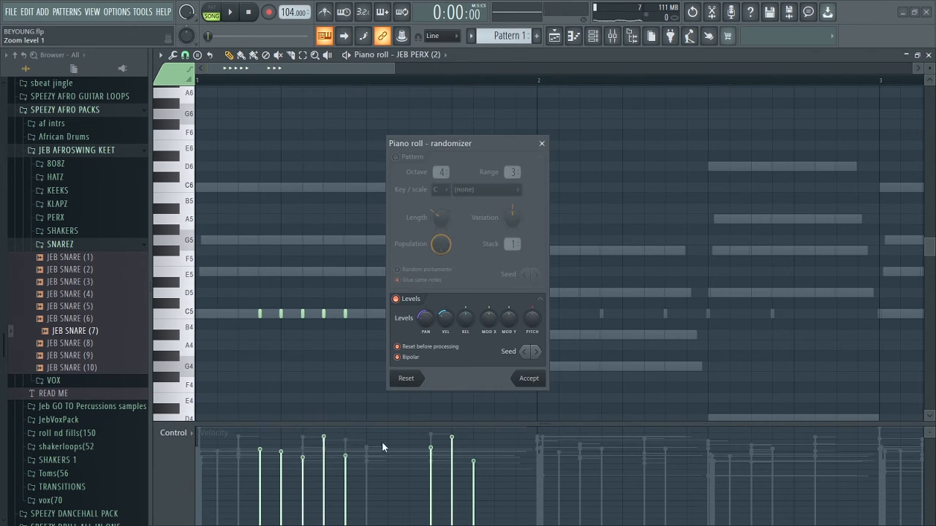
pyautogui.click(425, 320)
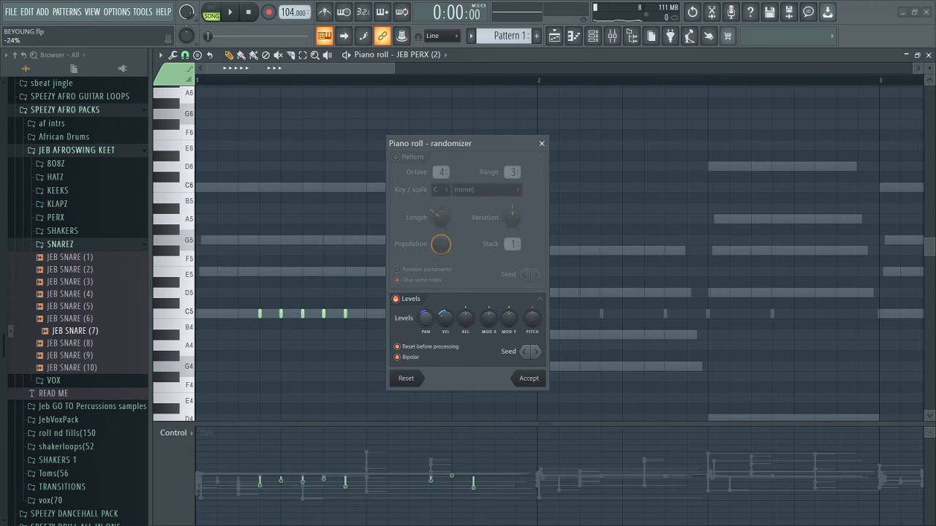
pyautogui.click(445, 320)
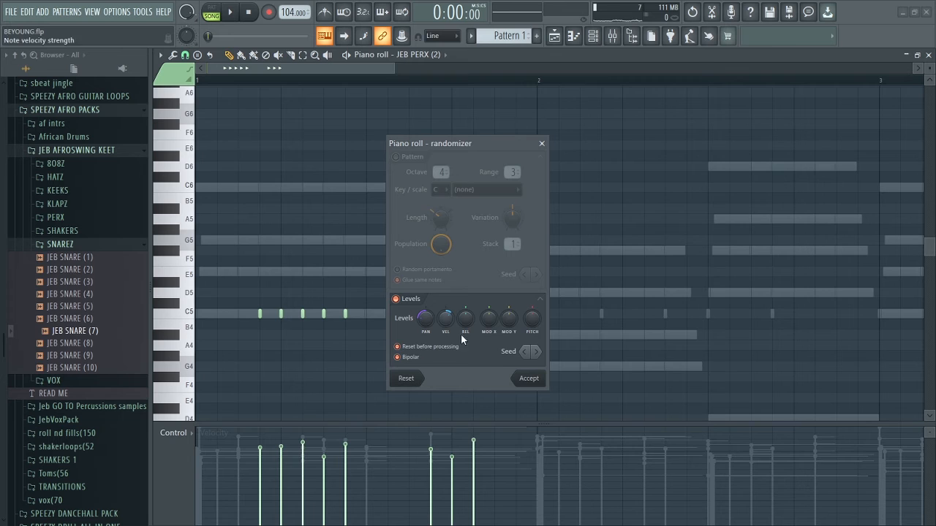
pyautogui.click(529, 379)
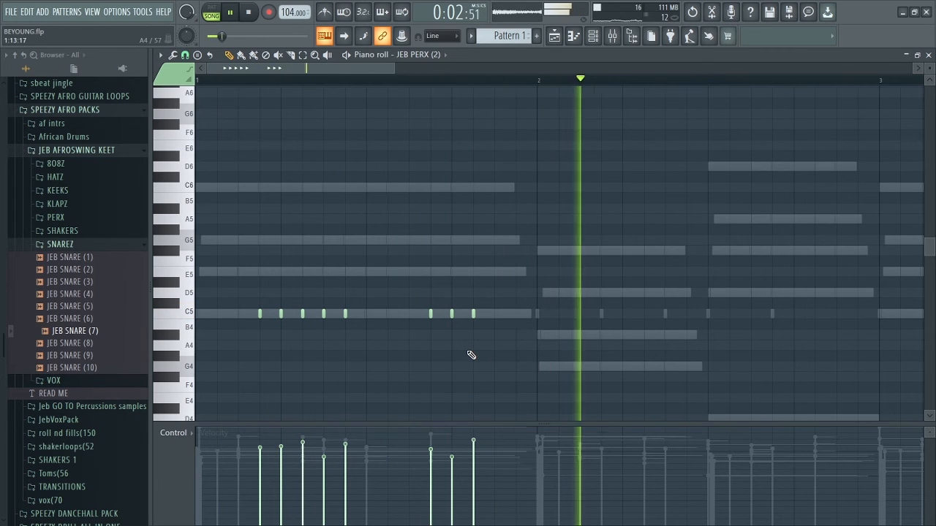
pyautogui.press('space')
# Duplicate the JEB PERX (2) notes of bar 1 across bars 2 to 4 and show all four bars.
pyautogui.moveTo(538, 82); pyautogui.dragTo(146, 183)
pyautogui.hotkey('ctrl', 'b')
pyautogui.hotkey('ctrl', 'b')
pyautogui.hotkey('ctrl', 'b')
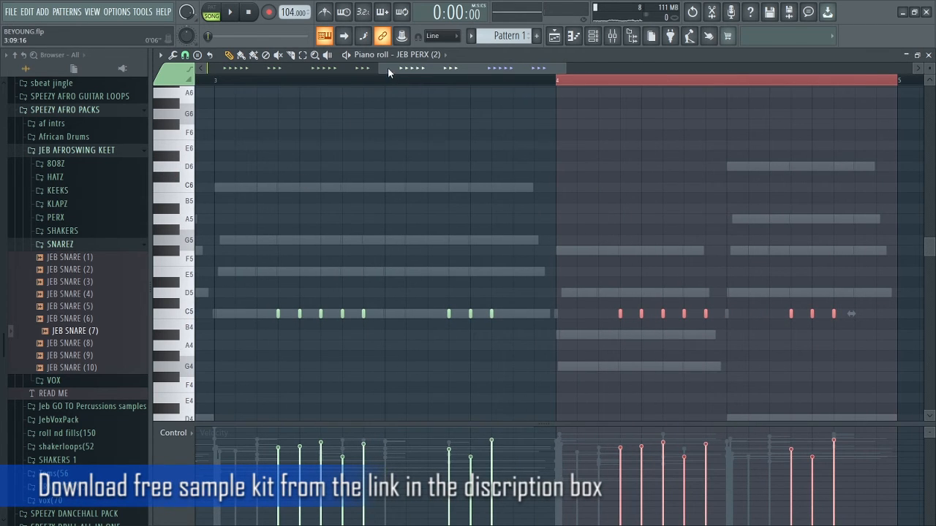
pyautogui.moveTo(380, 68); pyautogui.dragTo(206, 68)
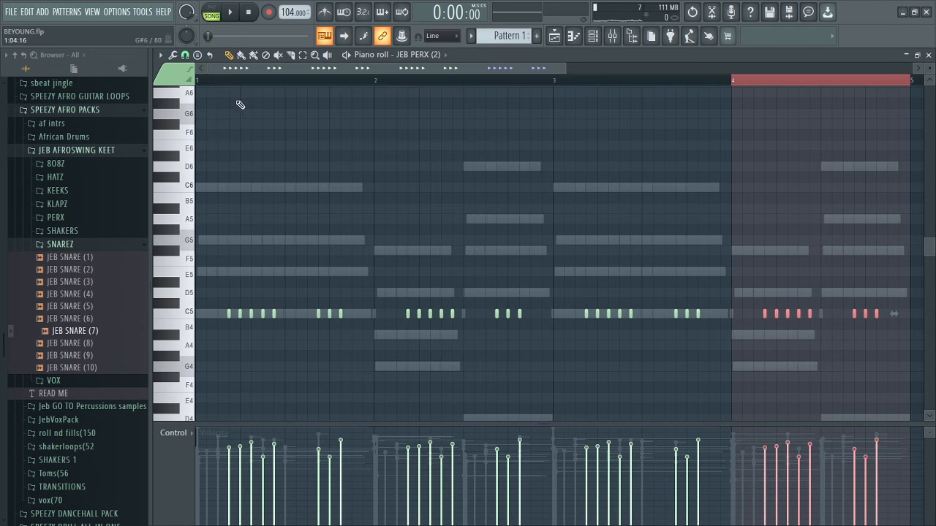
# Set the JEB PERX (2) channel volume to 88% while playing the arrangement.
pyautogui.keyDown('ctrl'); pyautogui.click(486, 84); pyautogui.keyUp('ctrl')
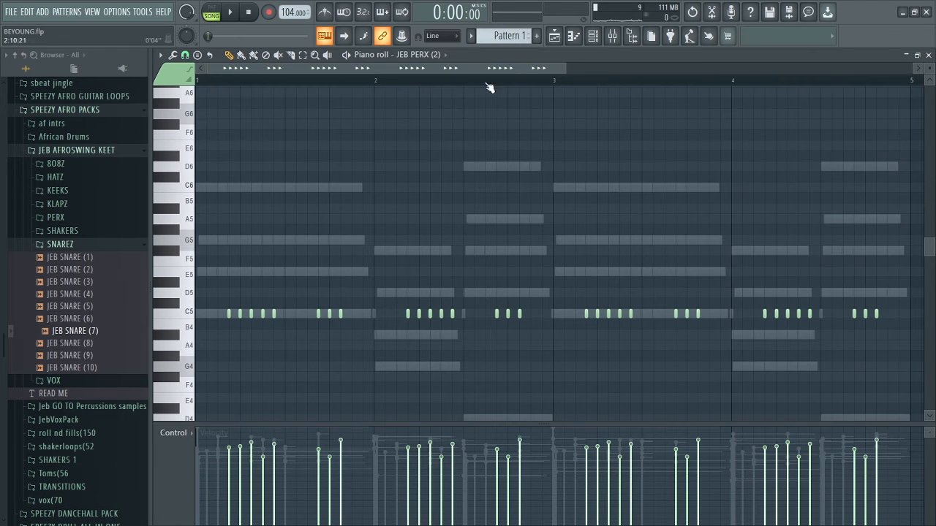
pyautogui.click(556, 41)
pyautogui.press('space')
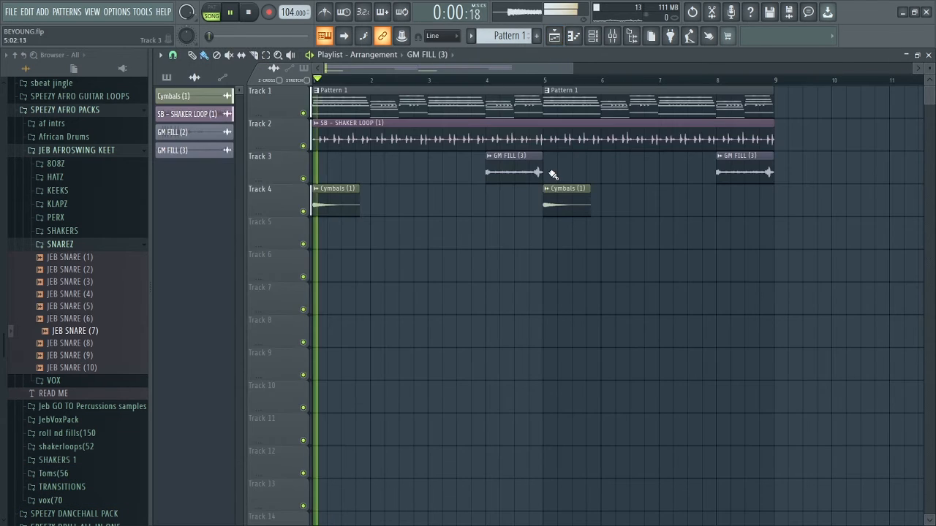
pyautogui.click(594, 40)
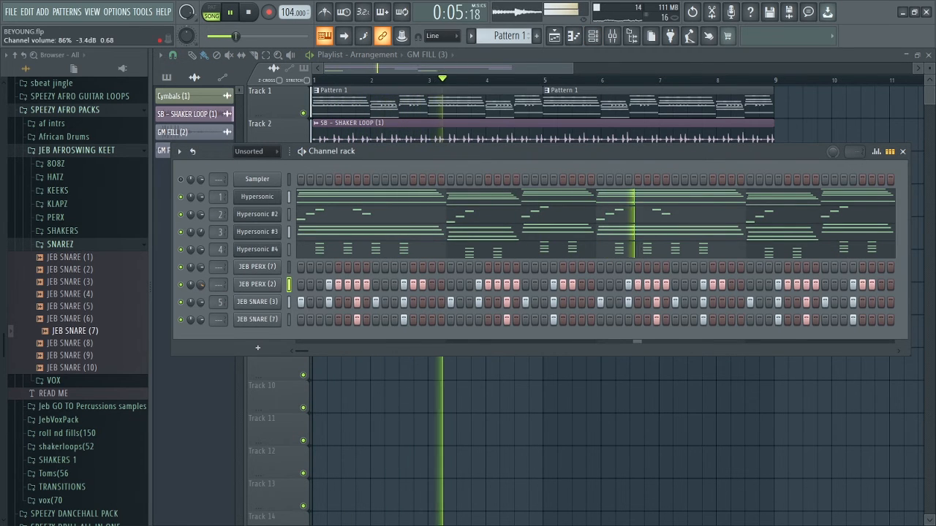
pyautogui.moveTo(202, 286); pyautogui.dragTo(205, 282)
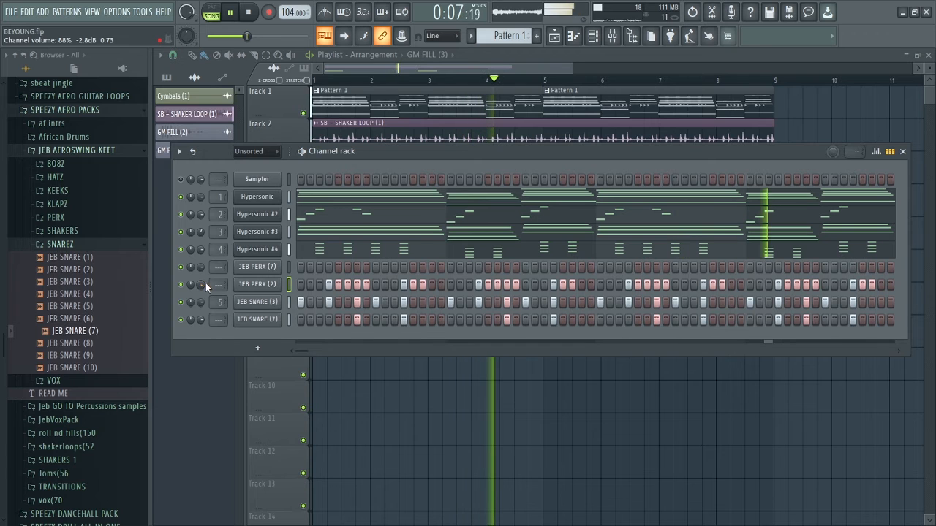
pyautogui.press('space')
# Show JEB PERX (7) in the piano roll and place a one-step G5 note on step 7 of bar 1, checking in playback.
pyautogui.rightClick(259, 268)
pyautogui.click(299, 271)
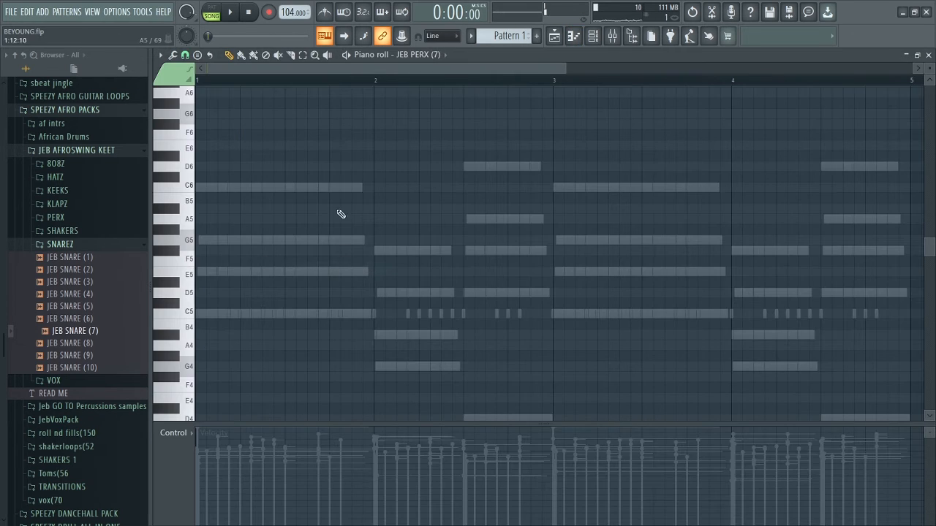
pyautogui.moveTo(570, 66); pyautogui.dragTo(387, 68)
pyautogui.moveTo(186, 248); pyautogui.dragTo(209, 317)
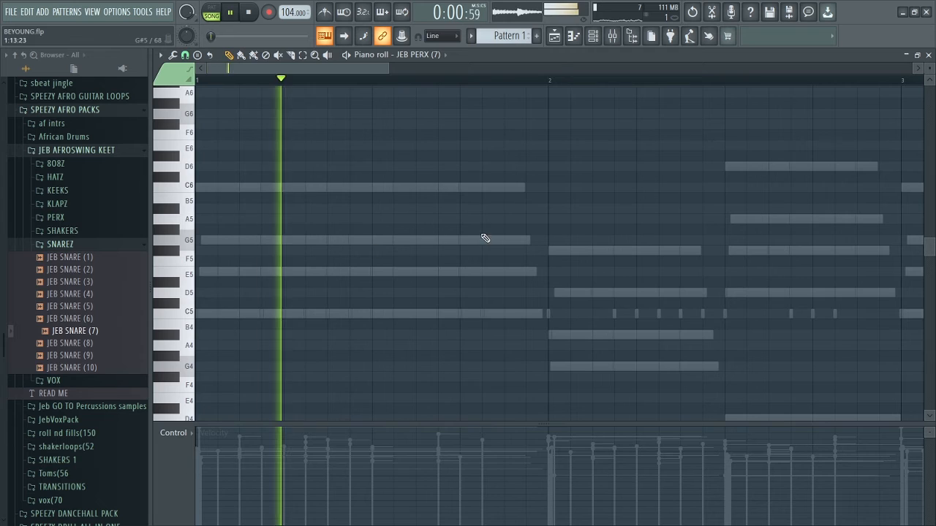
pyautogui.press('space')
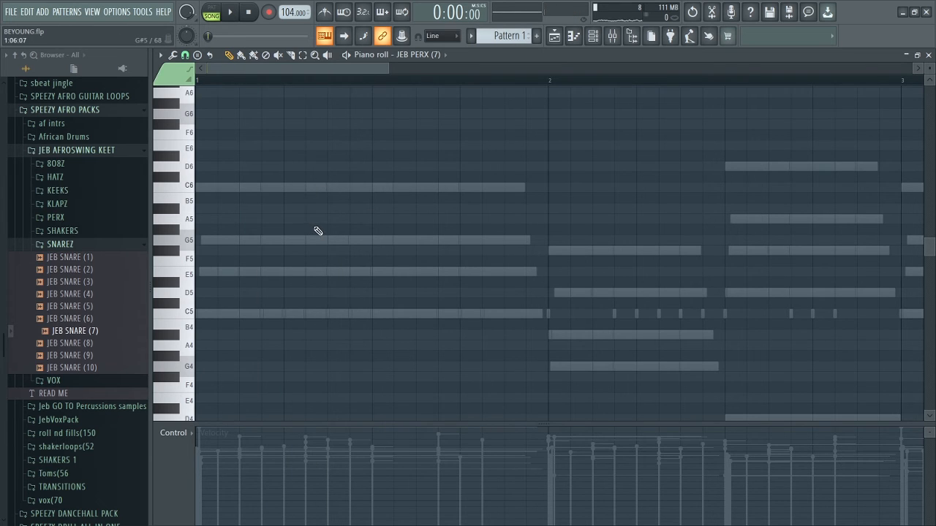
pyautogui.moveTo(328, 229); pyautogui.dragTo(327, 240)
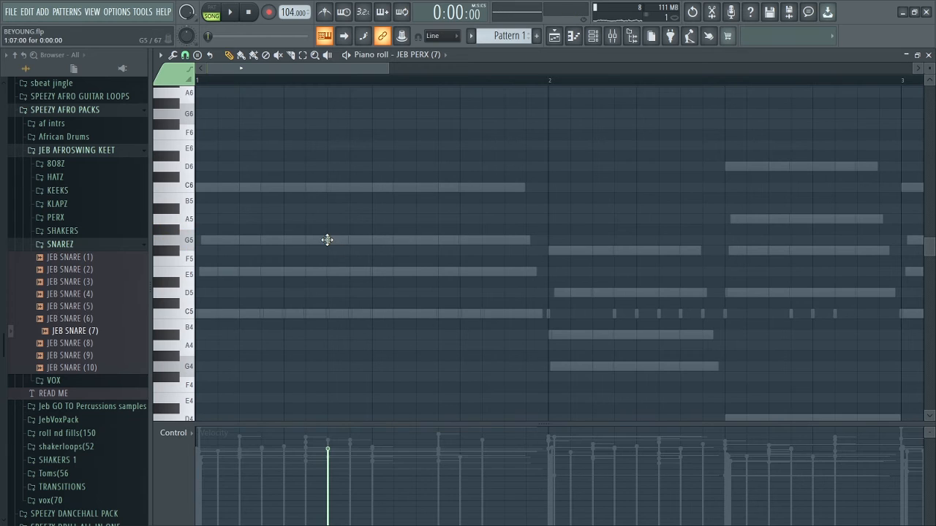
pyautogui.click(333, 230)
pyautogui.press('space')
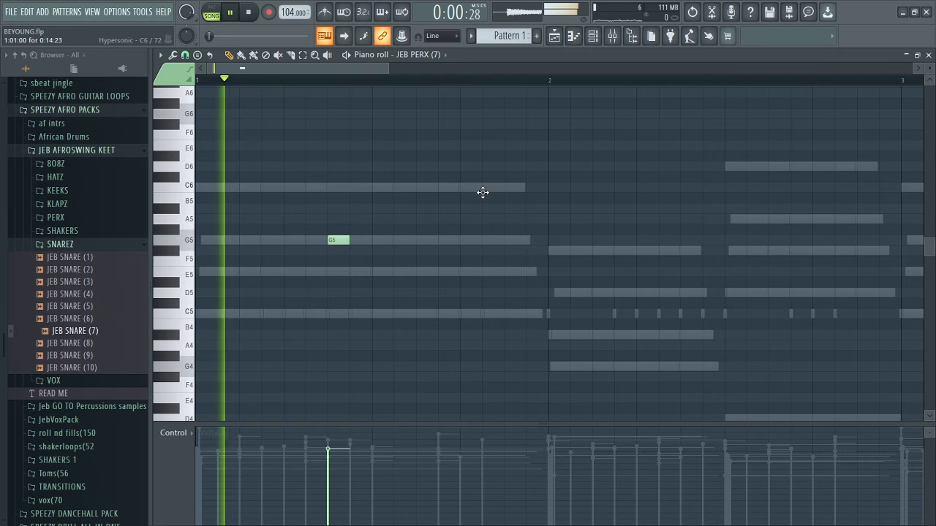
pyautogui.press('space')
# Add C6 notes for JEB PERX (7) on steps 12 and 15 of bar 1, checking the rhythm in playback.
pyautogui.click(443, 188)
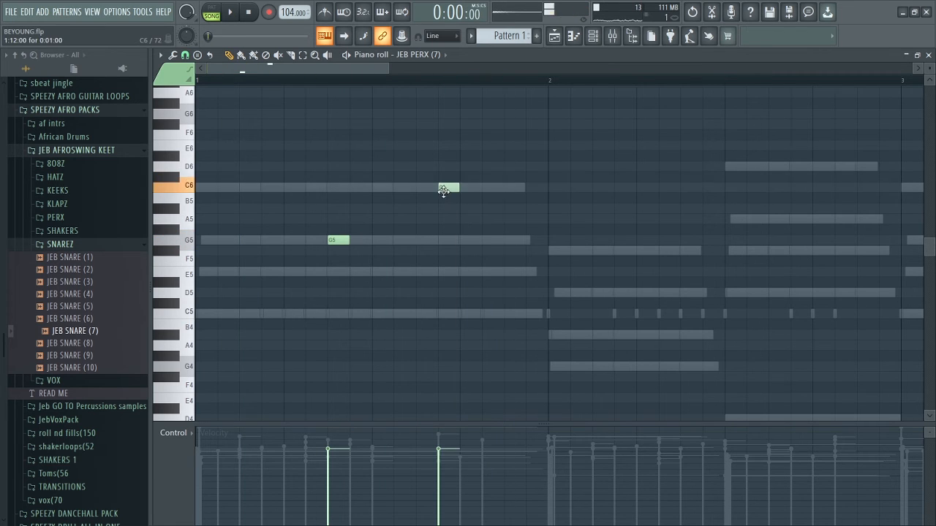
pyautogui.press('space')
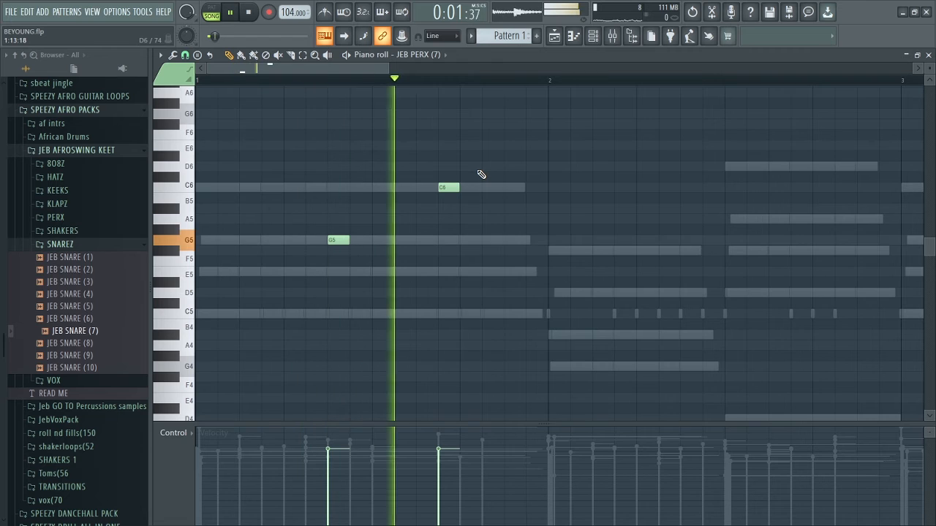
pyautogui.press('space')
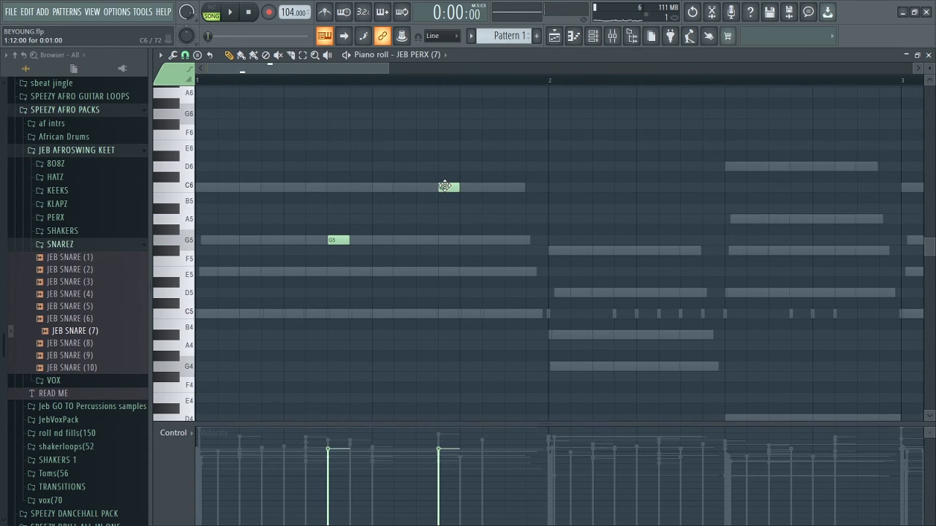
pyautogui.press('space')
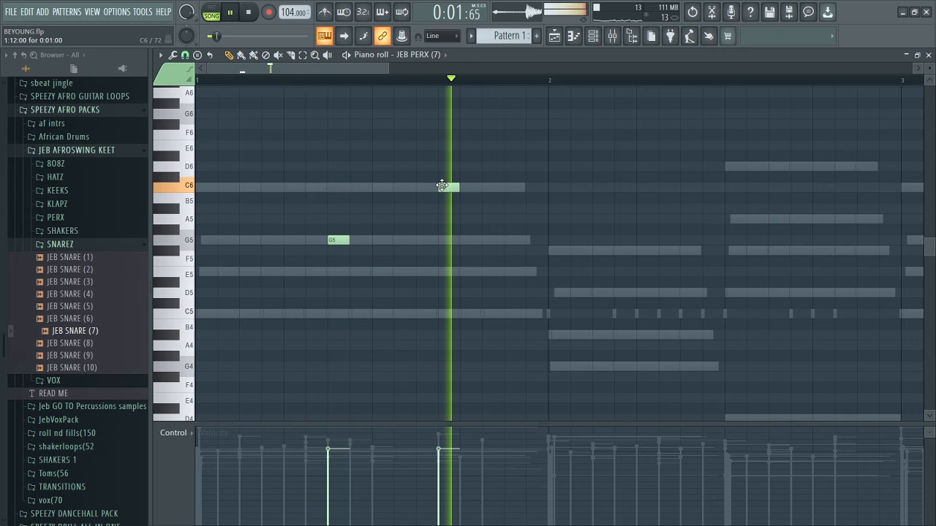
pyautogui.press('space')
pyautogui.press('space')
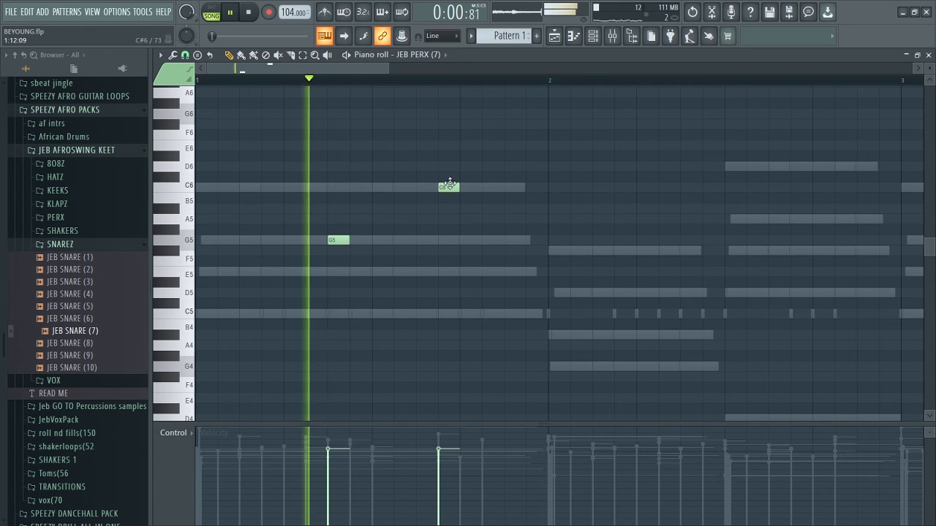
pyautogui.press('space')
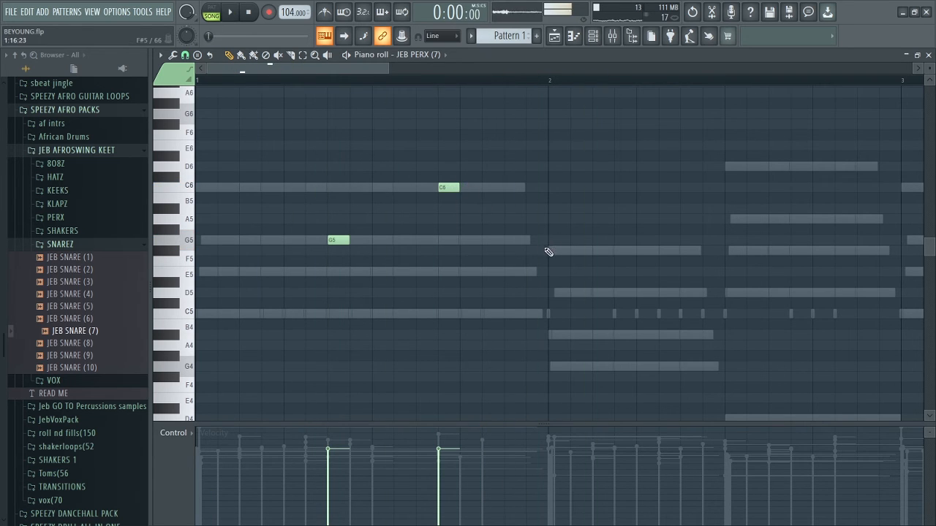
pyautogui.moveTo(507, 240); pyautogui.dragTo(506, 195)
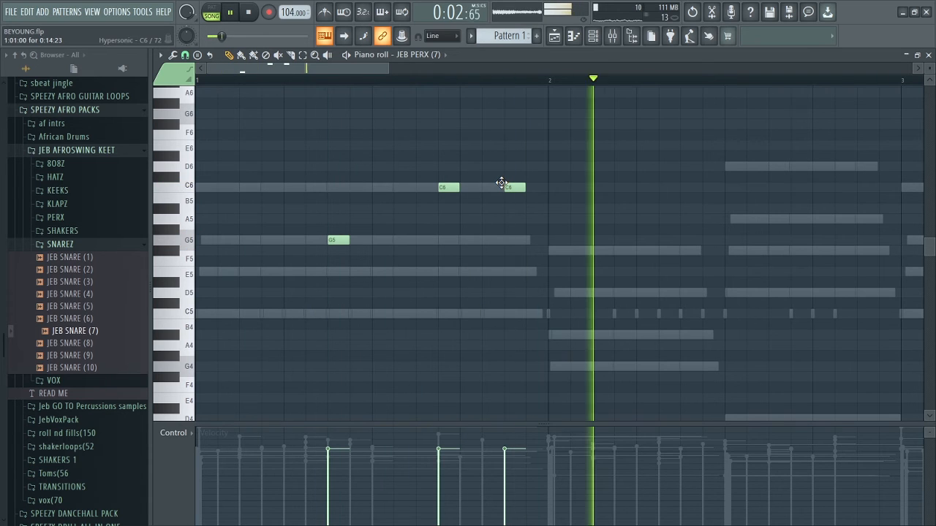
pyautogui.press('space')
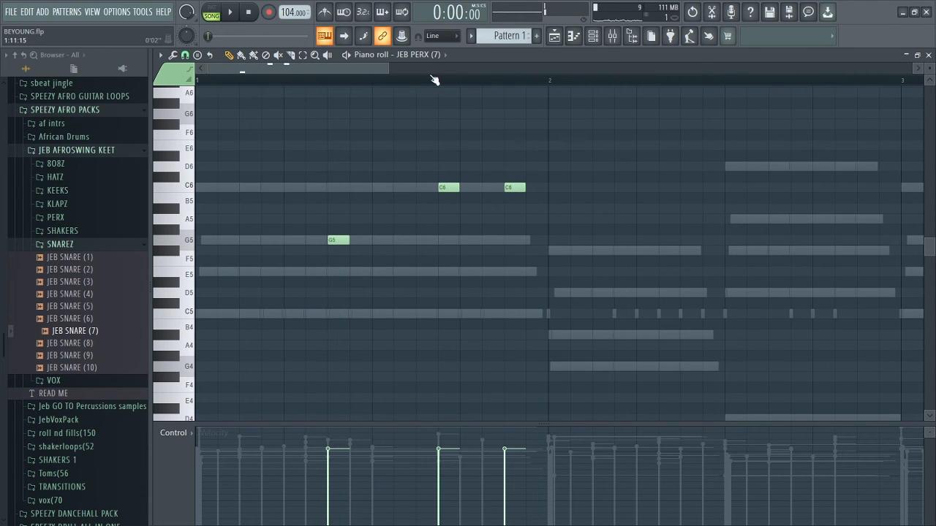
# Randomize pan and velocity of the JEB PERX (7) notes in bar 1, pan the last C6 note 44% right, and check in playback.
pyautogui.moveTo(389, 70); pyautogui.dragTo(566, 70)
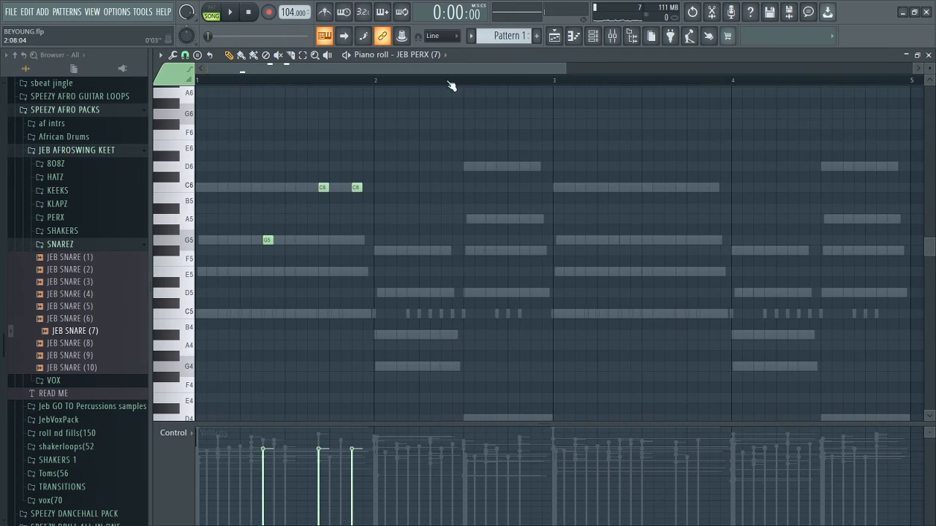
pyautogui.keyDown('ctrl'); pyautogui.moveTo(378, 85); pyautogui.dragTo(380, 213); pyautogui.keyUp('ctrl')
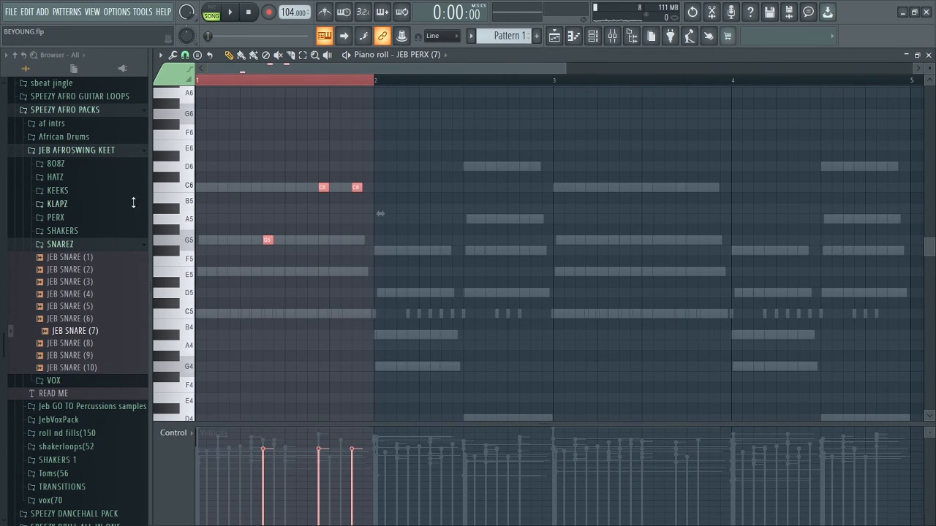
pyautogui.hotkey('alt', 'r')
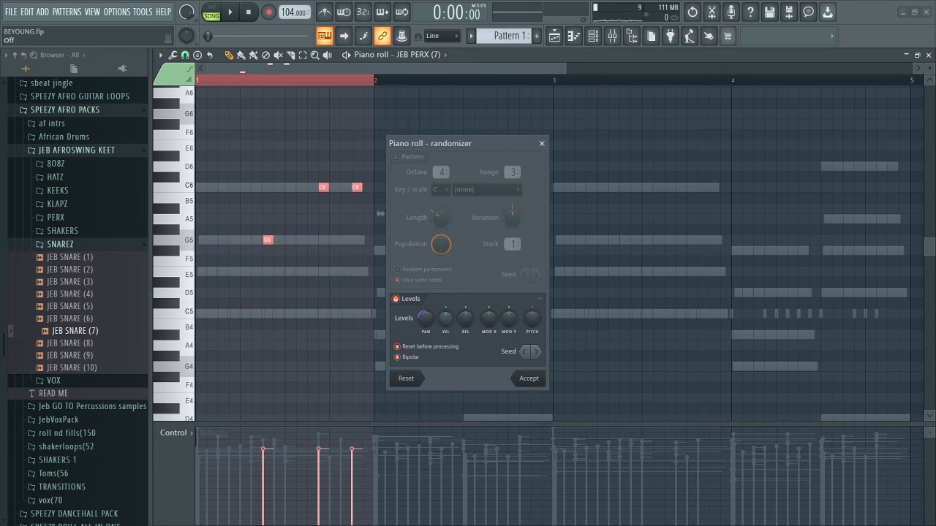
pyautogui.moveTo(424, 320); pyautogui.dragTo(424, 316)
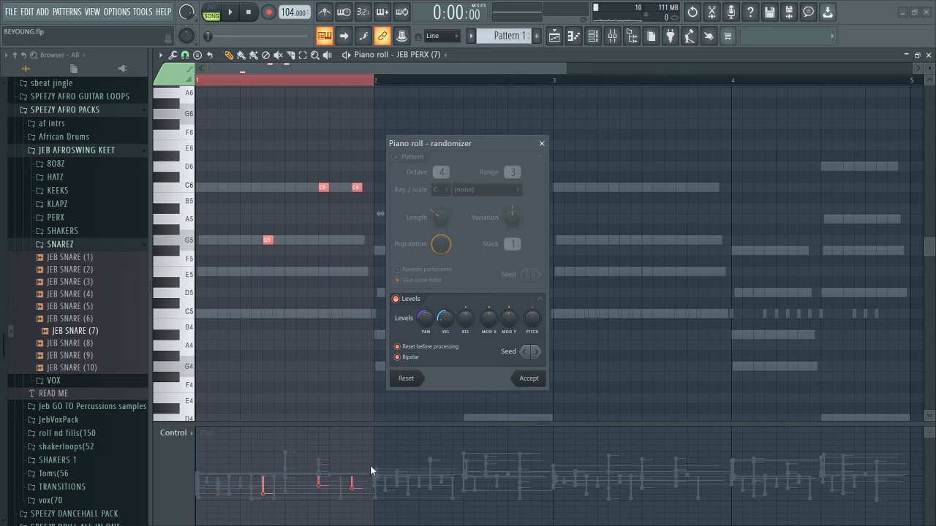
pyautogui.click(528, 378)
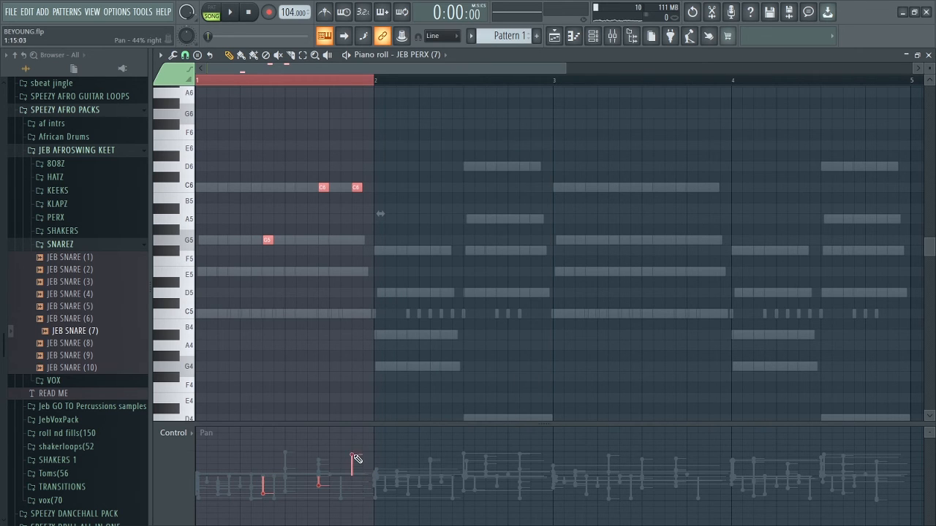
pyautogui.press('space')
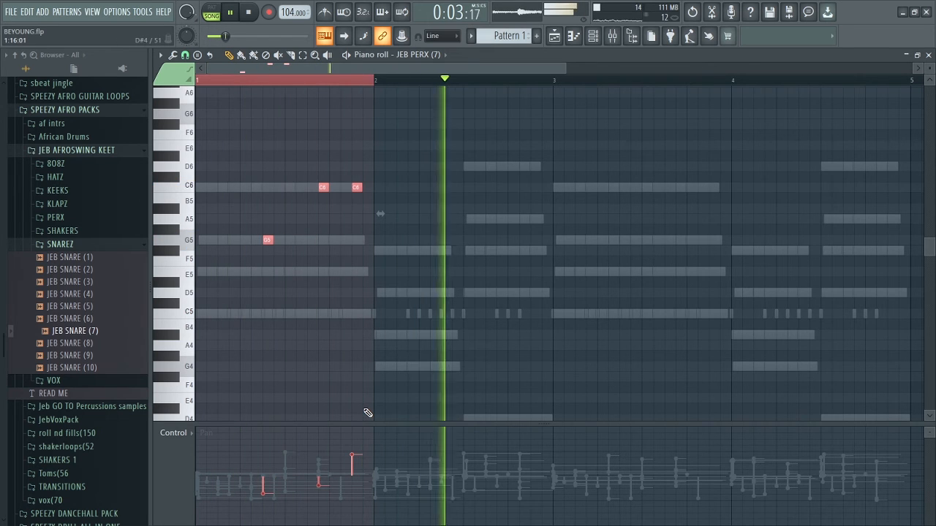
pyautogui.press('space')
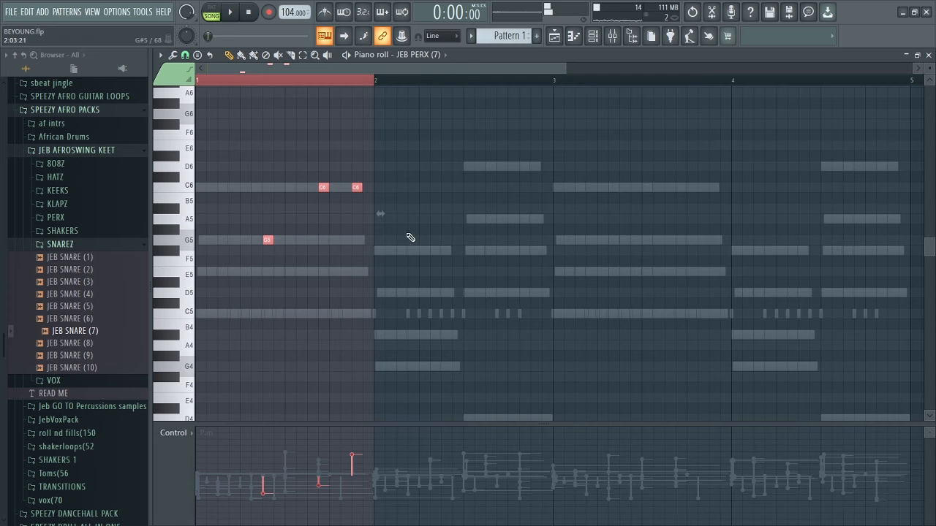
# Duplicate bars 1 and 2 of the JEB PERX (7) notes into bars 3 and 4 and check the result in playback.
pyautogui.click(553, 85)
pyautogui.moveTo(520, 83); pyautogui.dragTo(126, 155)
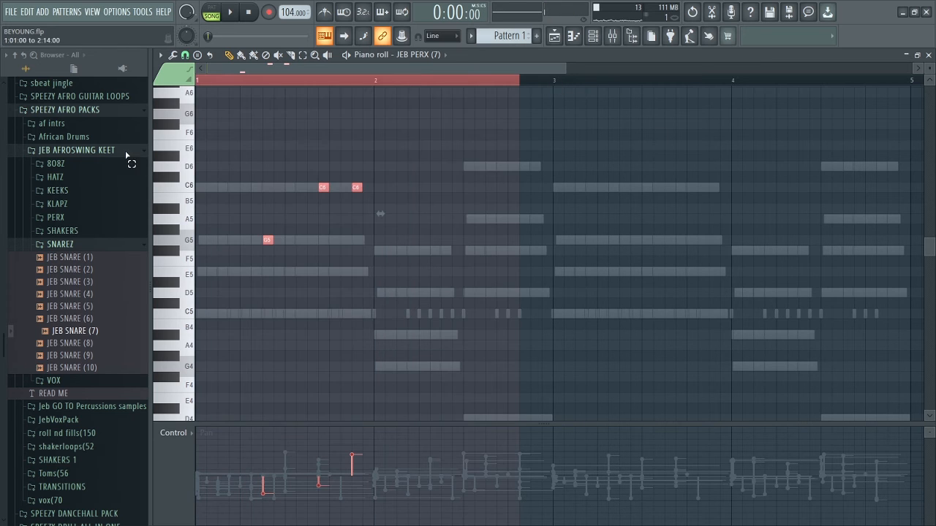
pyautogui.moveTo(554, 85); pyautogui.dragTo(22, 186)
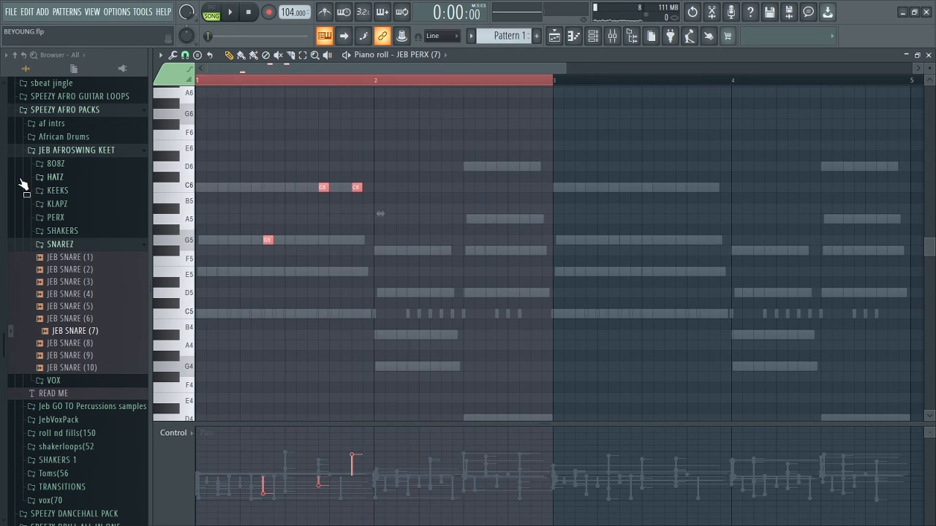
pyautogui.hotkey('ctrl', 'b')
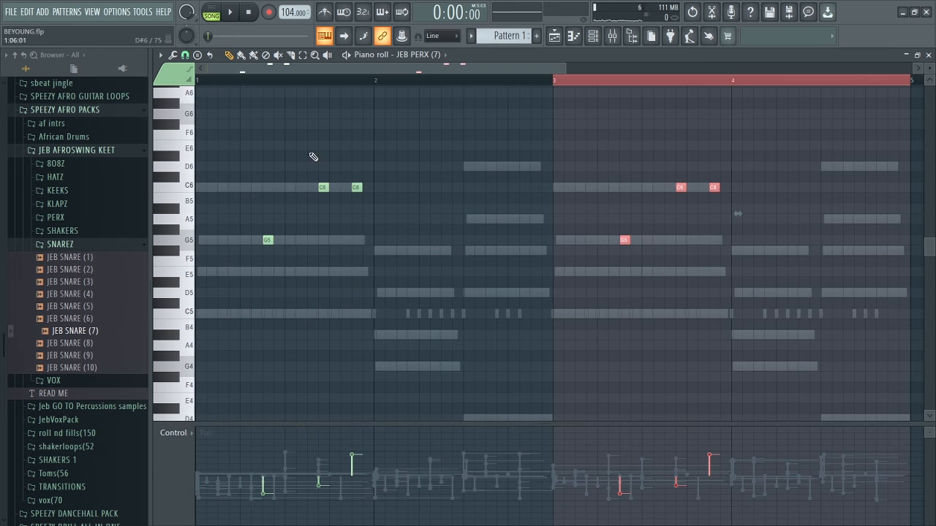
pyautogui.click(203, 86)
pyautogui.press('space')
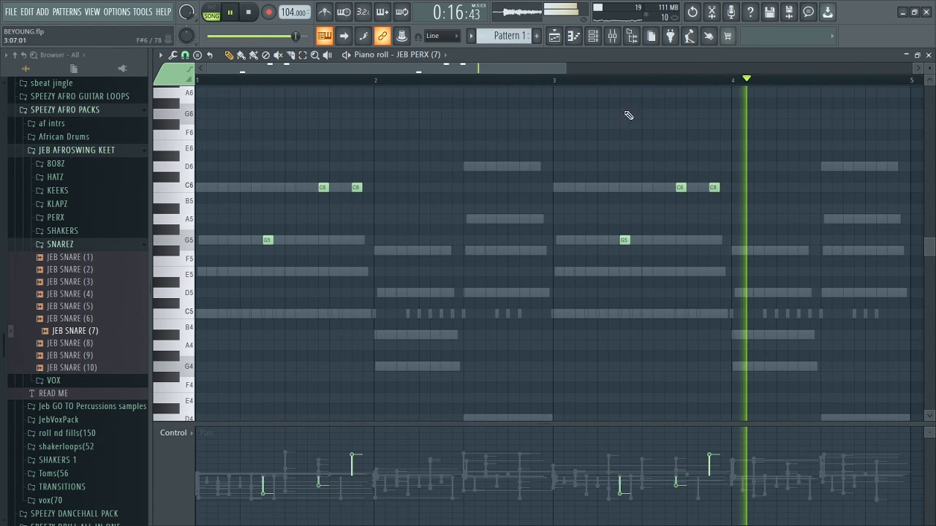
pyautogui.press('space')
# Show the channel rack and audition the JEB KEEK kick samples in the KEEKS folder.
pyautogui.press('F6')
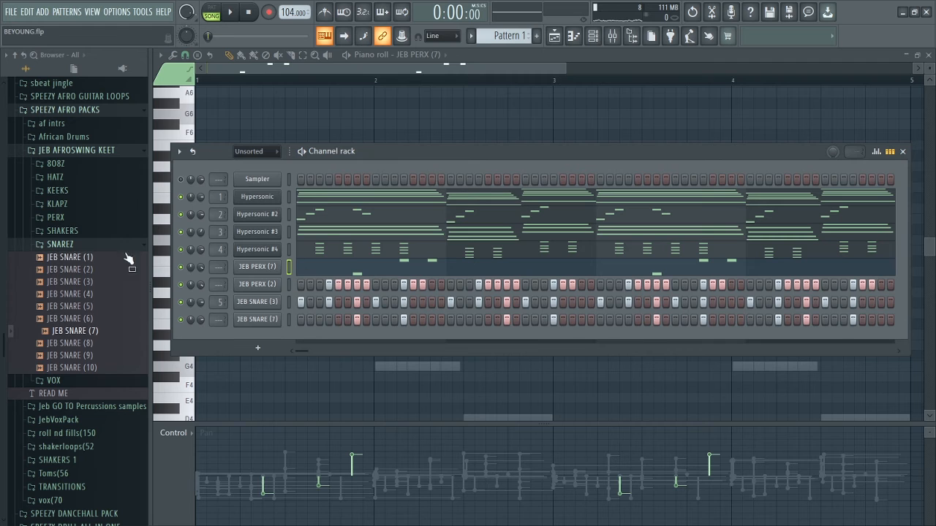
pyautogui.click(61, 192)
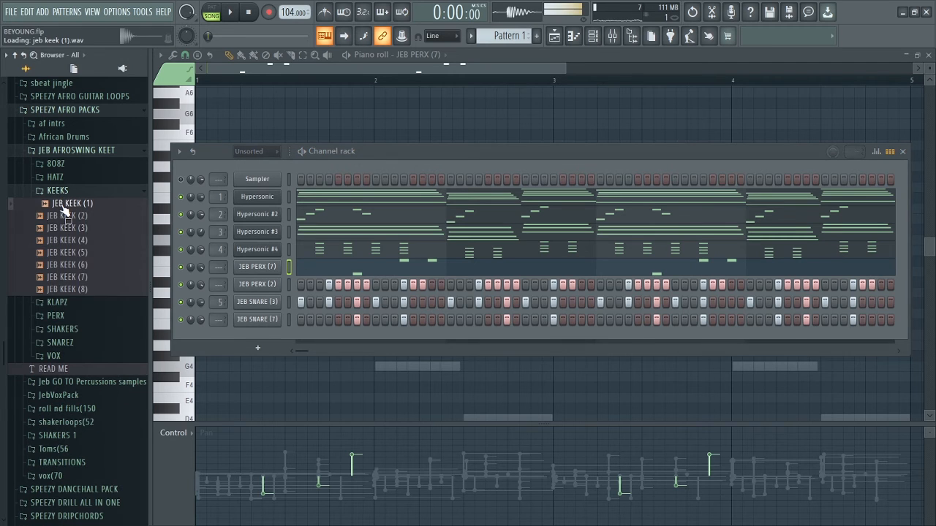
pyautogui.click(64, 217)
pyautogui.click(66, 228)
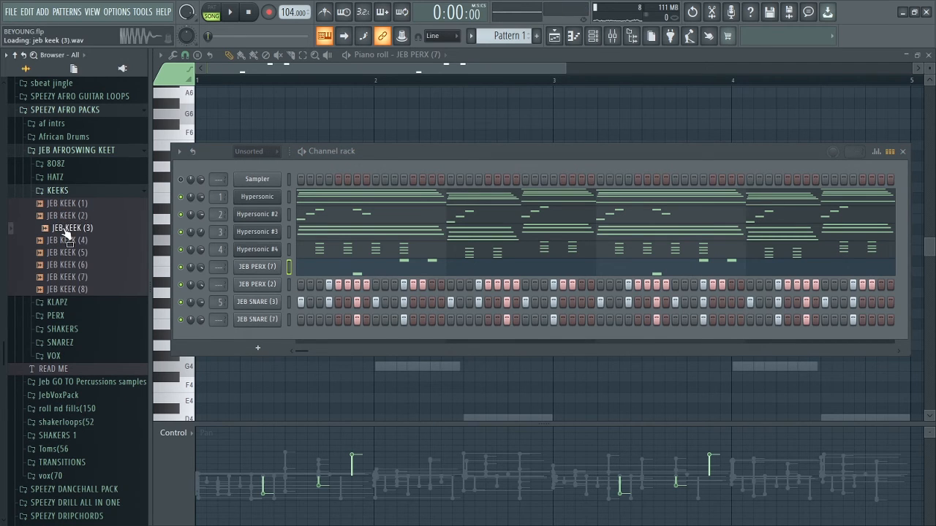
pyautogui.click(71, 254)
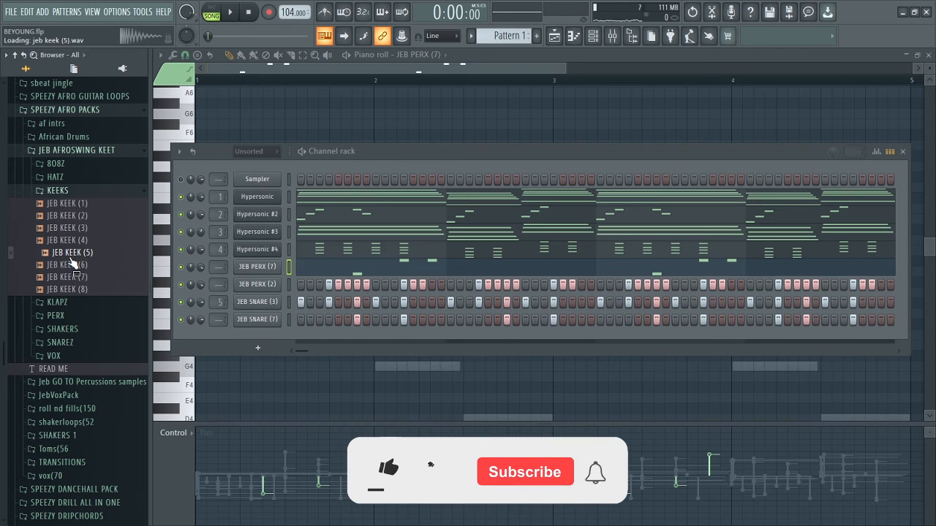
pyautogui.click(73, 264)
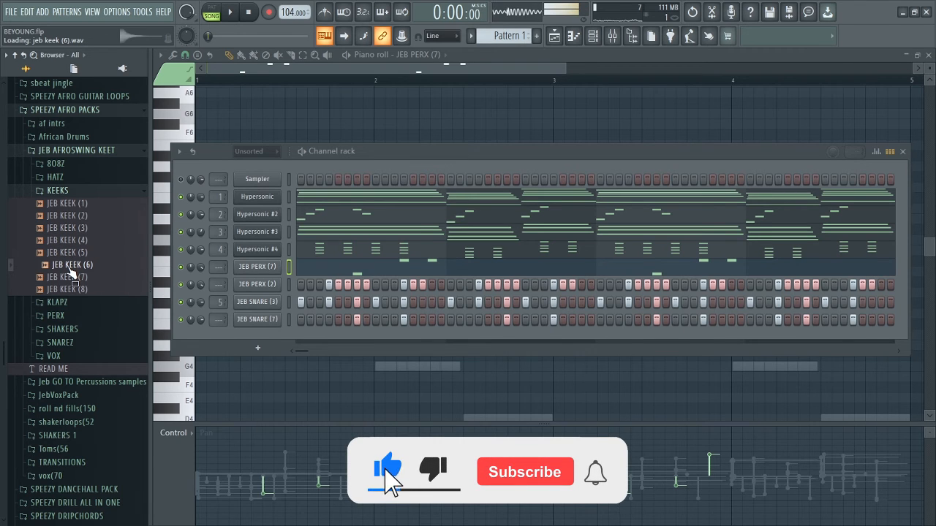
pyautogui.click(69, 277)
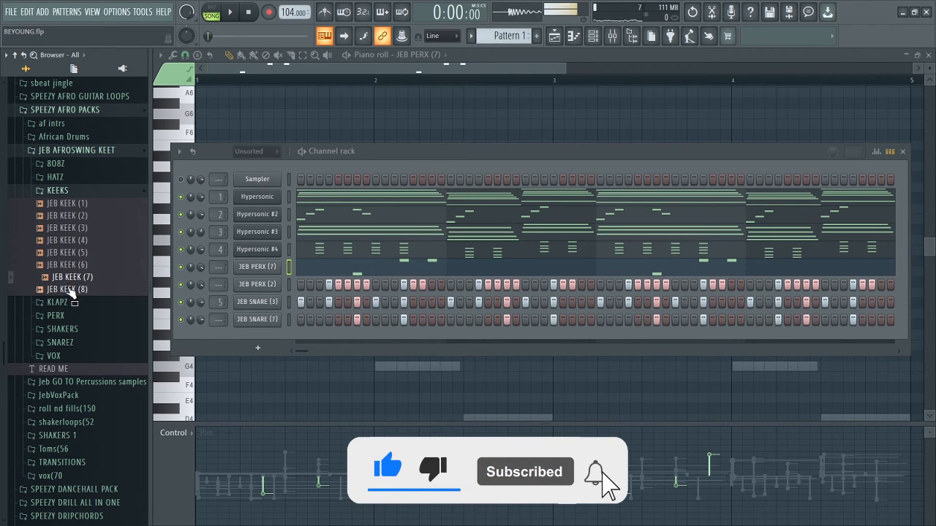
pyautogui.click(70, 289)
pyautogui.click(68, 204)
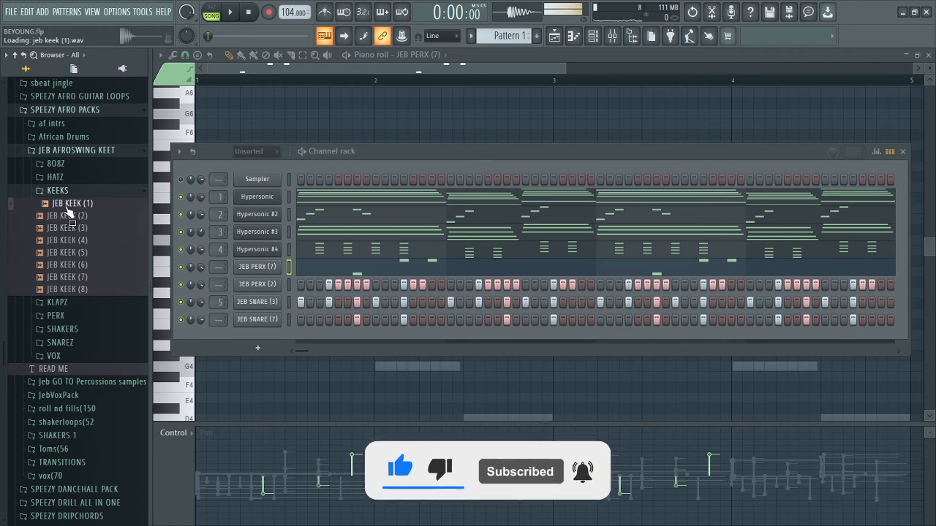
# Load the JEB KEEK (1) kick sample in a new channel and open that channel's piano roll.
pyautogui.rightClick(67, 208)
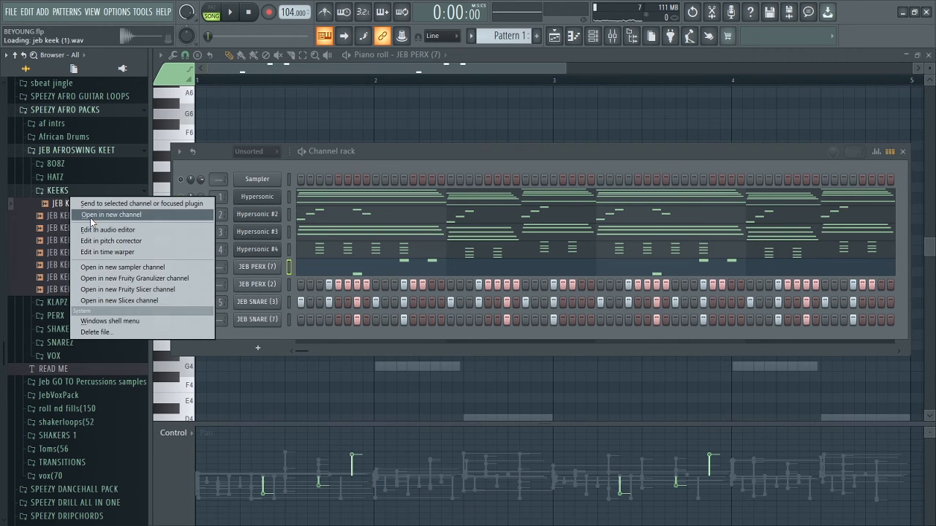
pyautogui.click(93, 215)
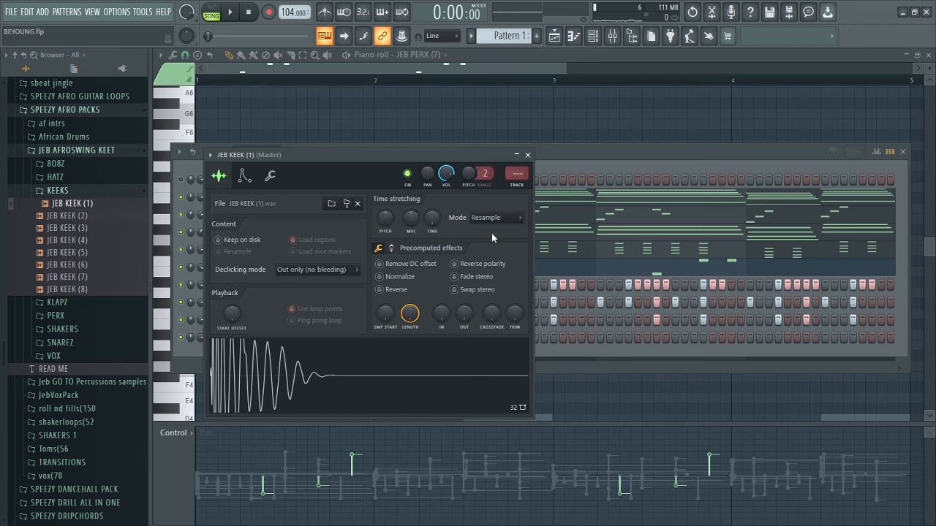
pyautogui.click(527, 155)
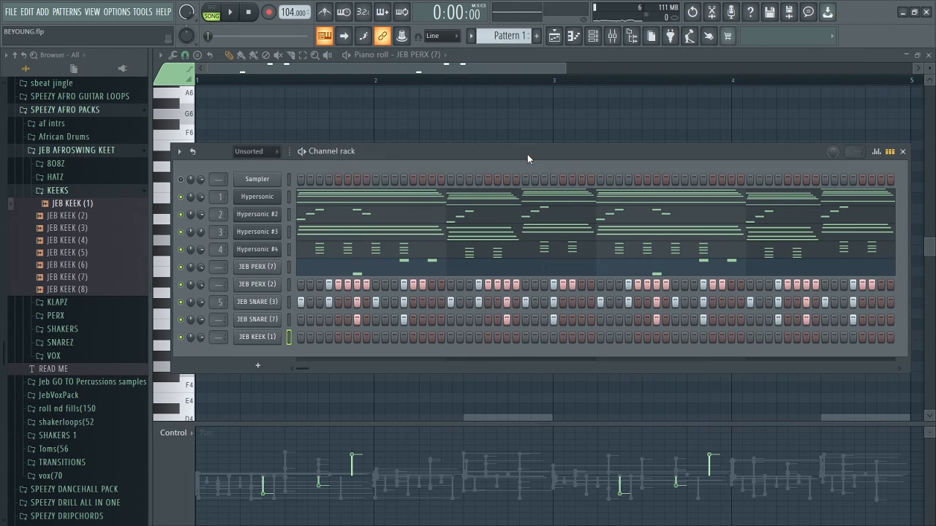
pyautogui.rightClick(263, 339)
pyautogui.click(314, 337)
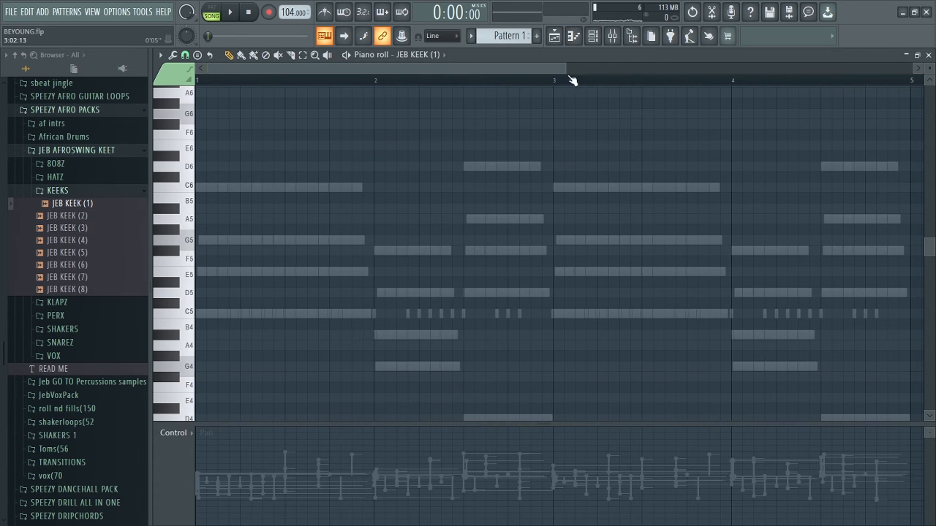
# Add C5 kick notes on steps 1, 7, 11, 14 and 15 of bar 1 and check the rhythm in playback.
pyautogui.moveTo(572, 80); pyautogui.dragTo(393, 69)
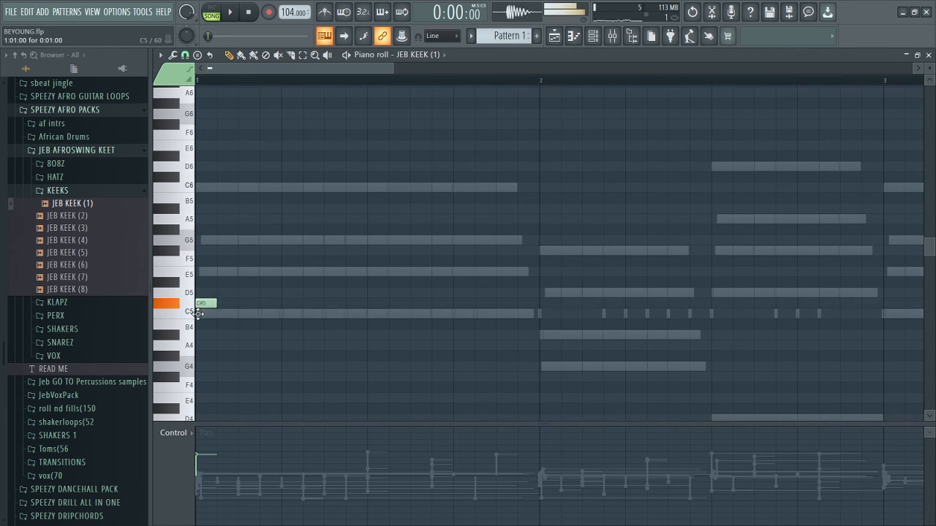
pyautogui.moveTo(197, 314); pyautogui.dragTo(198, 318)
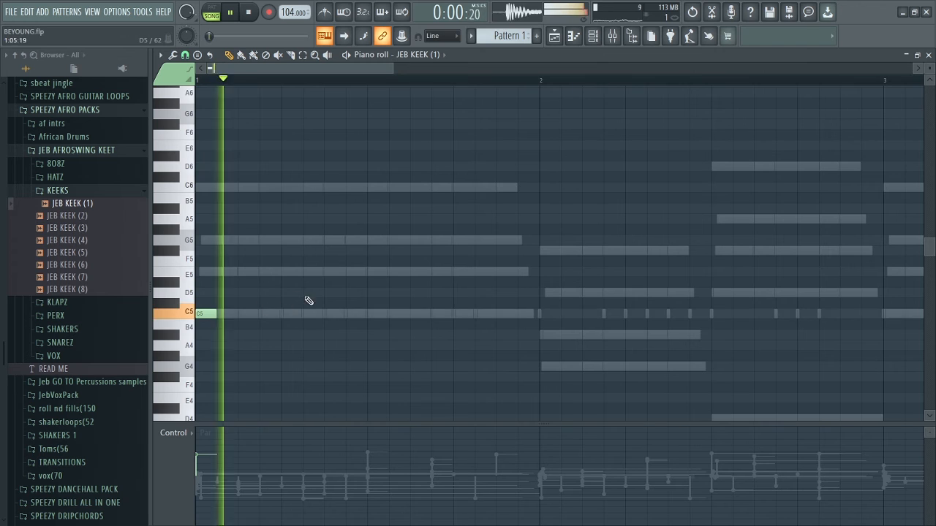
pyautogui.click(328, 315)
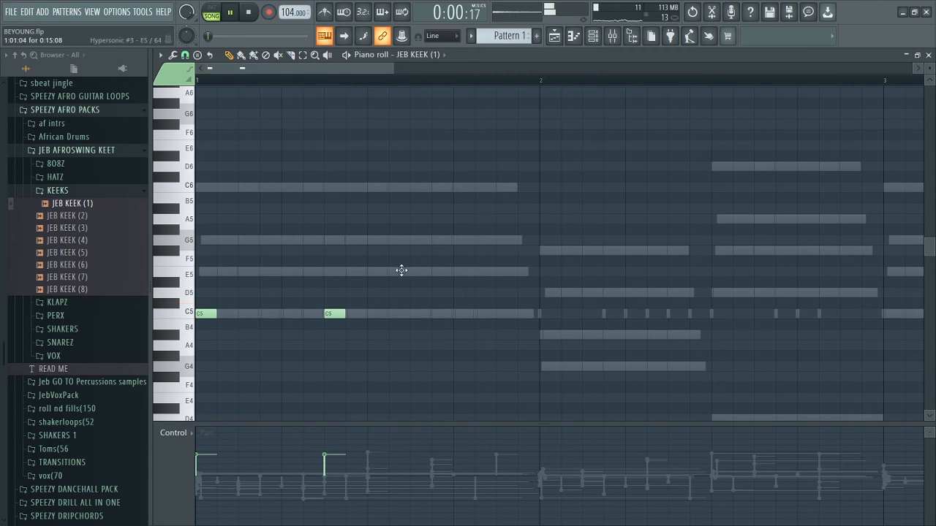
pyautogui.click(418, 313)
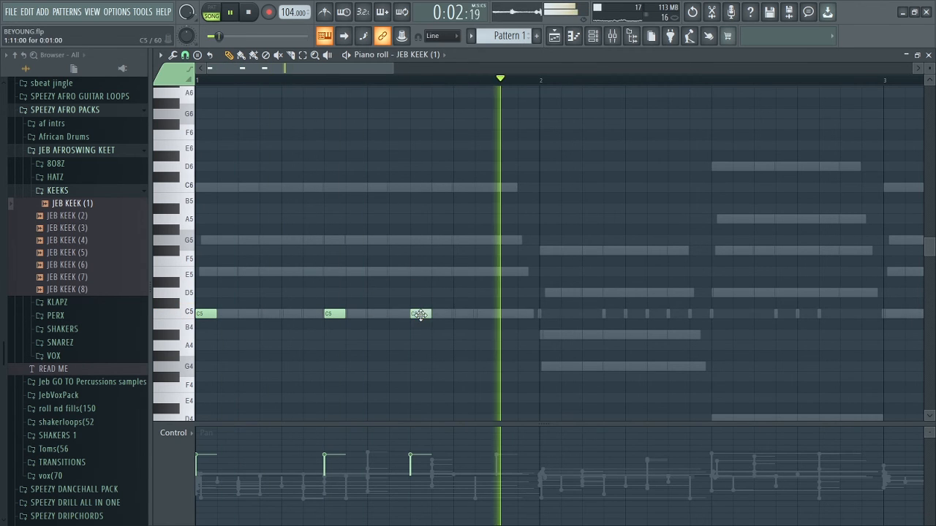
pyautogui.click(479, 314)
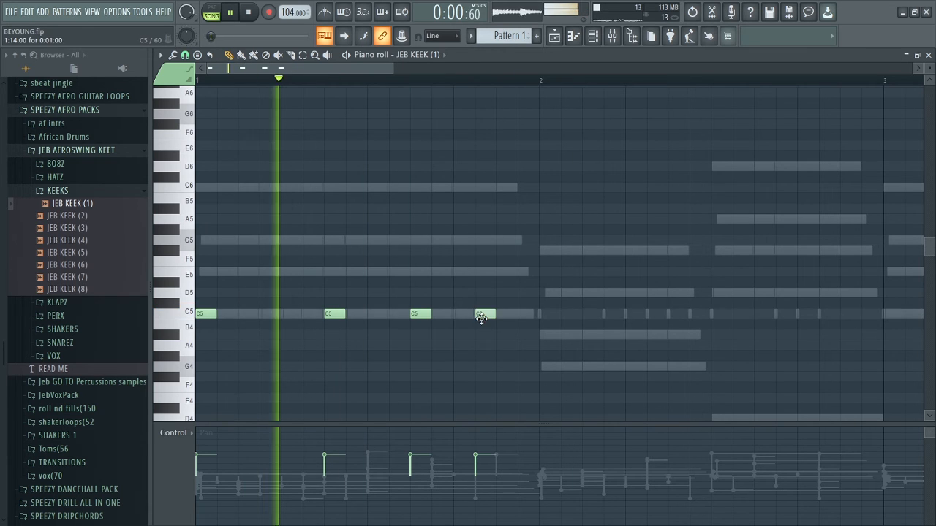
pyautogui.moveTo(495, 313); pyautogui.dragTo(515, 314)
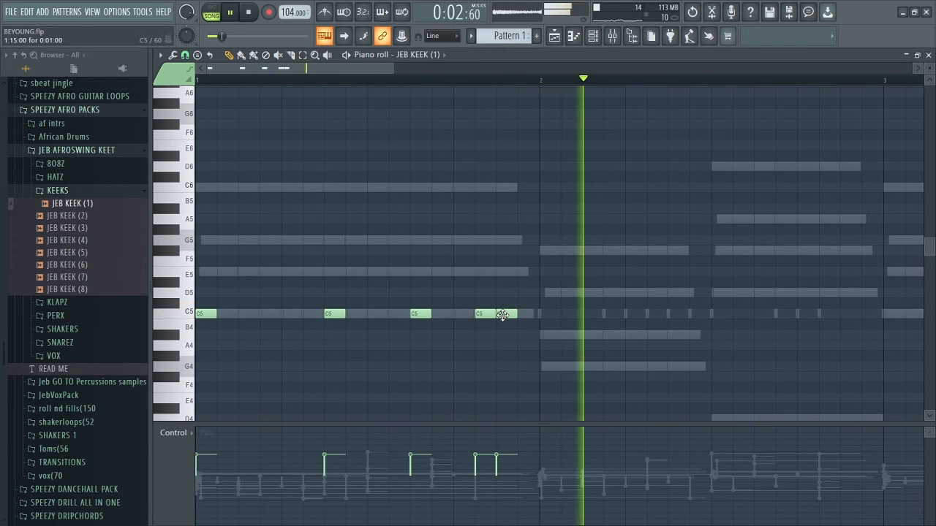
pyautogui.press('space')
pyautogui.press('space')
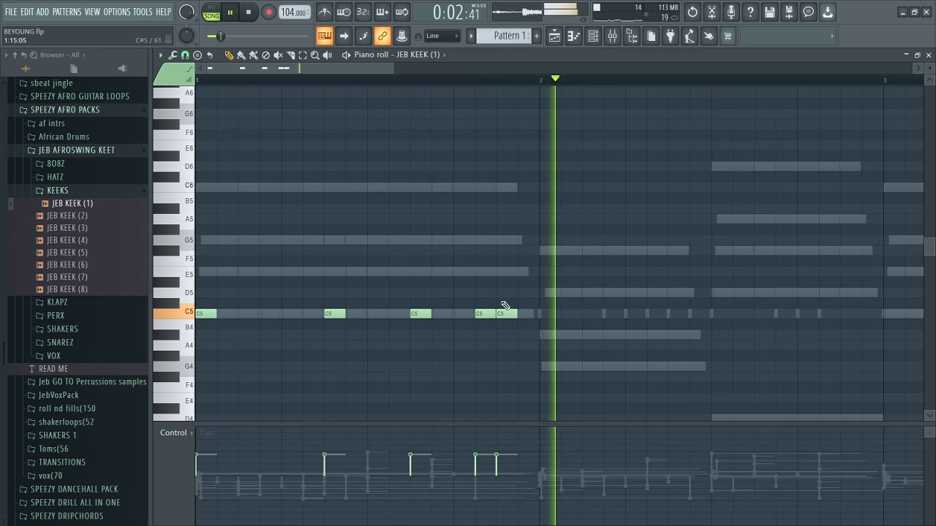
pyautogui.press('space')
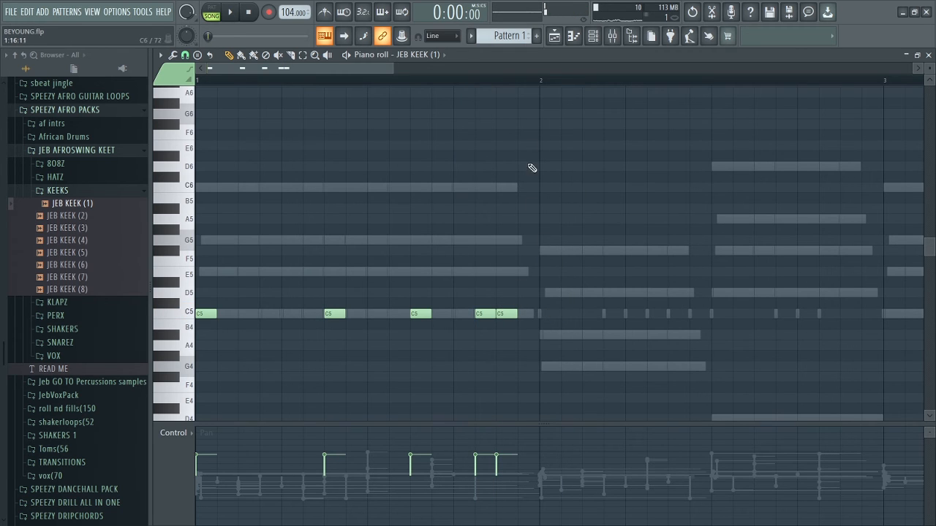
# Duplicate the bar 1 kick notes into bar 2, copy bars 1 and 2 into bars 3 and 4, and check in playback.
pyautogui.moveTo(542, 87); pyautogui.dragTo(73, 260)
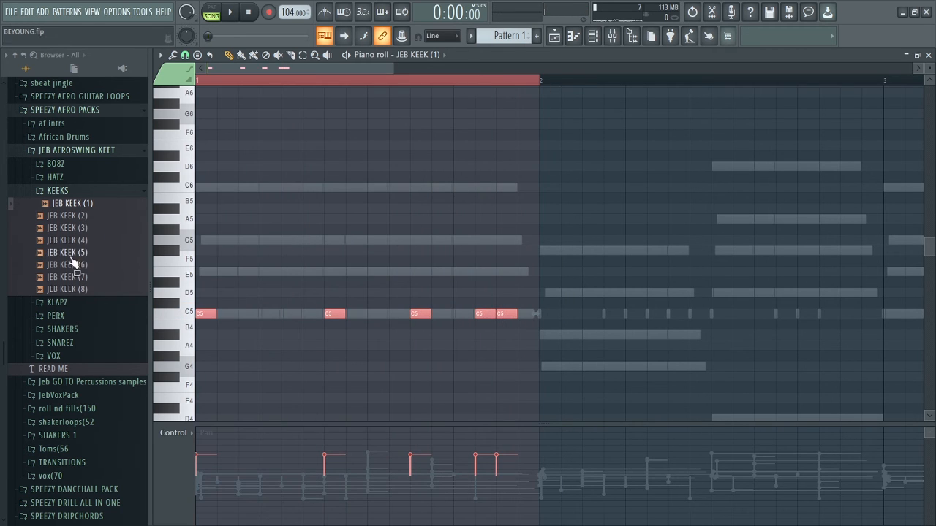
pyautogui.hotkey('ctrl', 'b')
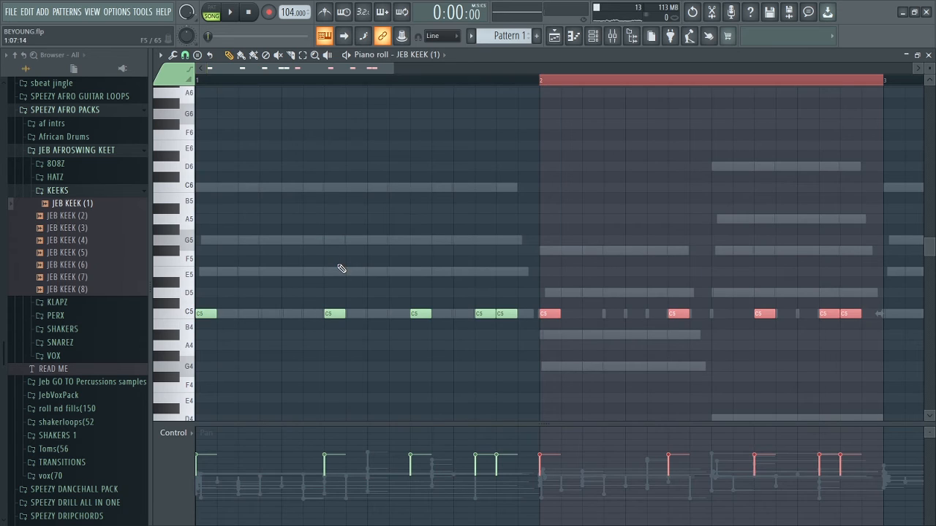
pyautogui.click(883, 85)
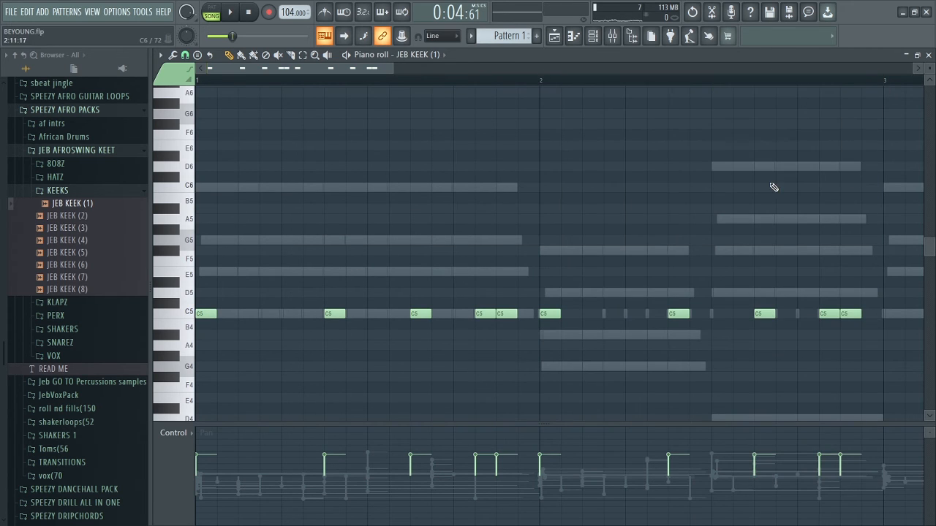
pyautogui.moveTo(886, 86); pyautogui.dragTo(197, 81)
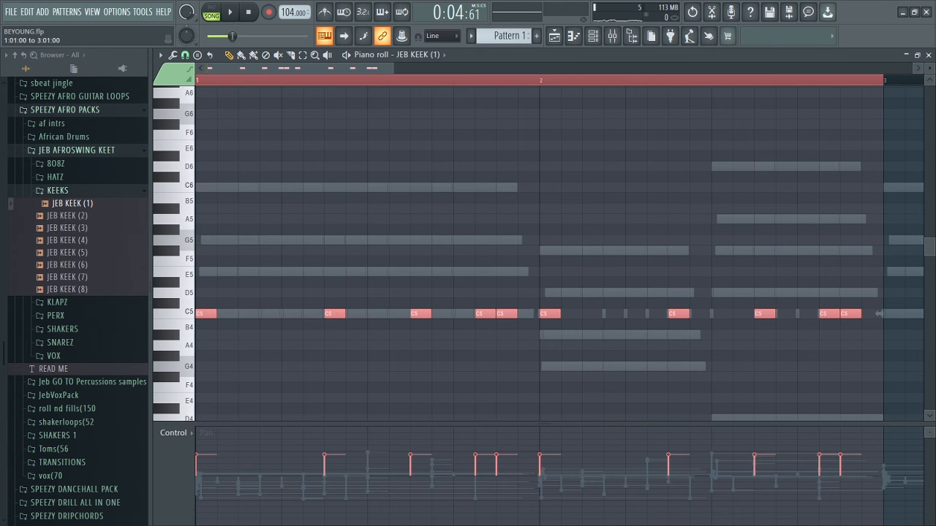
pyautogui.hotkey('ctrl', 'b')
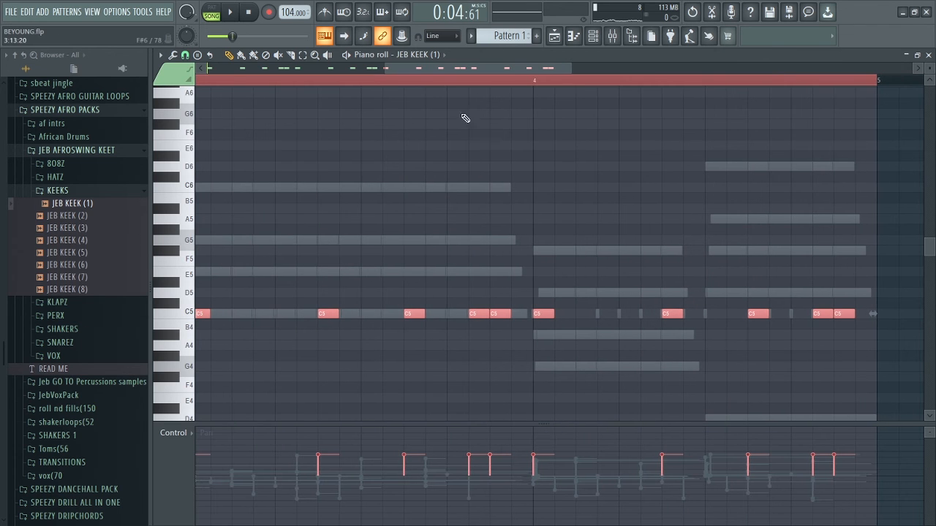
pyautogui.moveTo(379, 68); pyautogui.dragTo(199, 69)
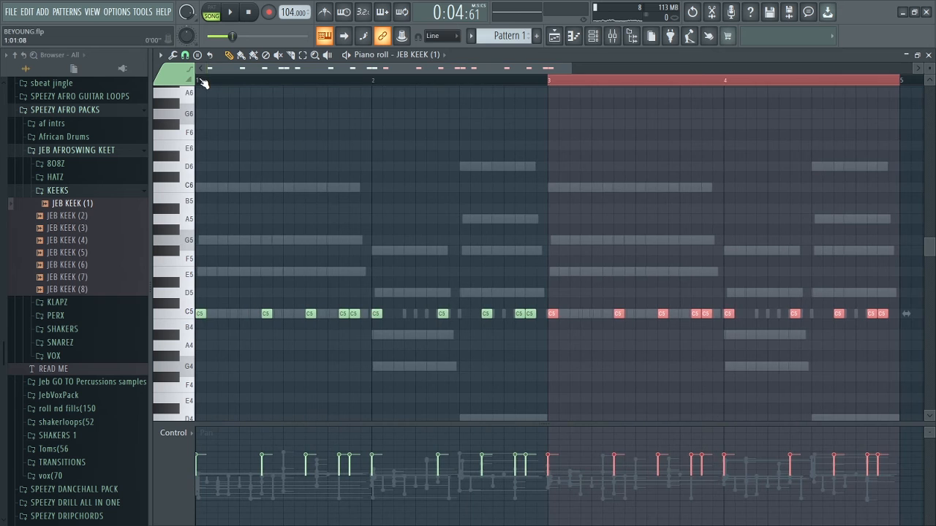
pyautogui.click(201, 82)
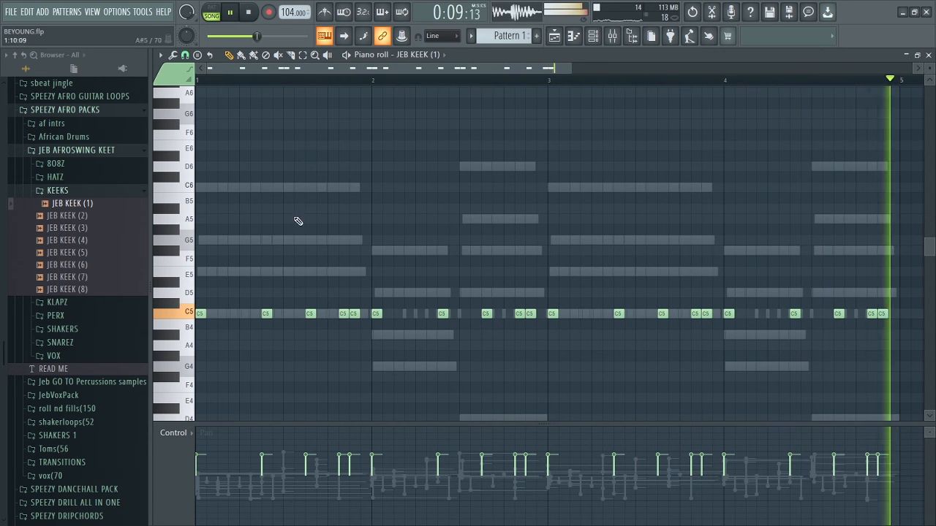
pyautogui.press('space')
# Solo mixer Insert 4 during playback, lower its volume to 82% (-4.1 dB) and unsolo it.
pyautogui.click(613, 35)
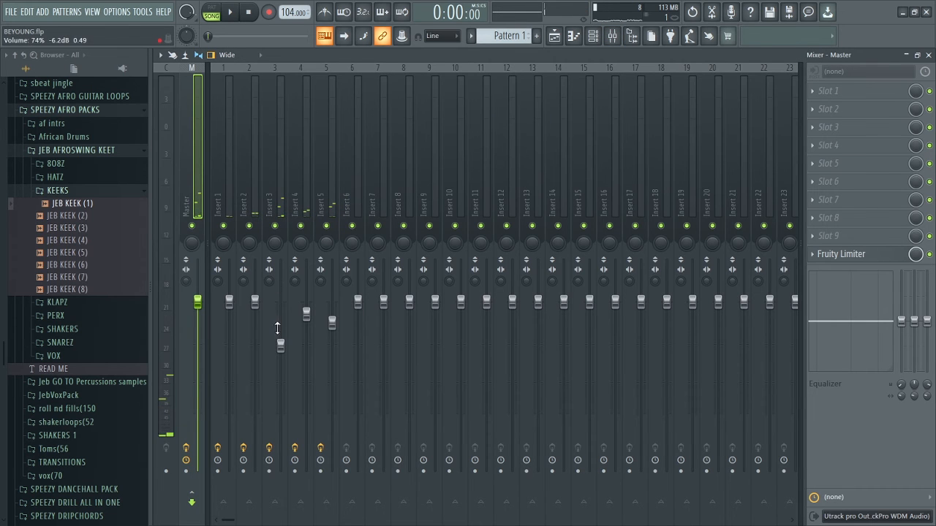
pyautogui.rightClick(301, 227)
pyautogui.press('space')
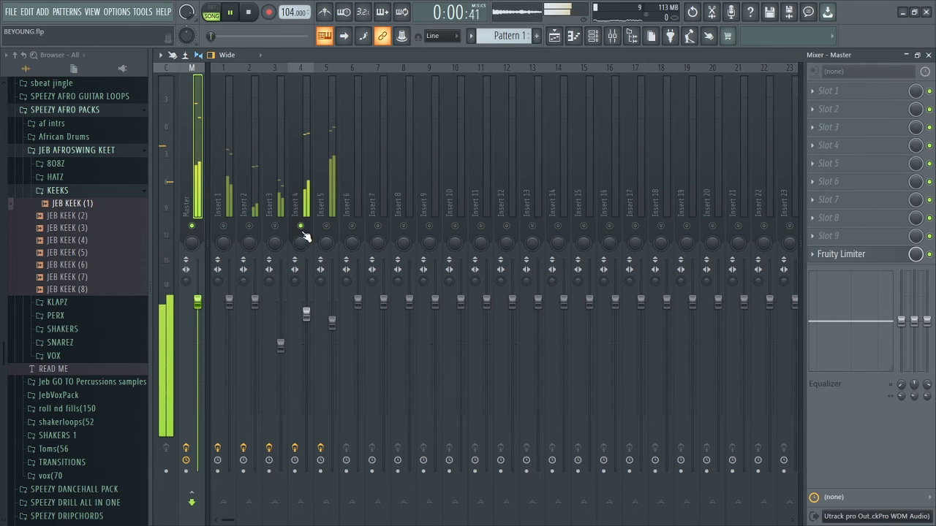
pyautogui.click(304, 202)
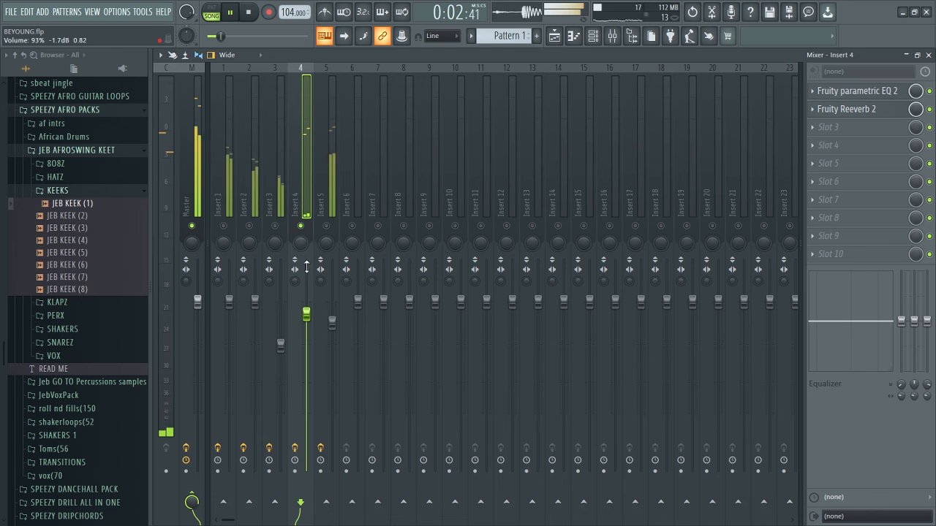
pyautogui.moveTo(315, 323); pyautogui.dragTo(306, 331)
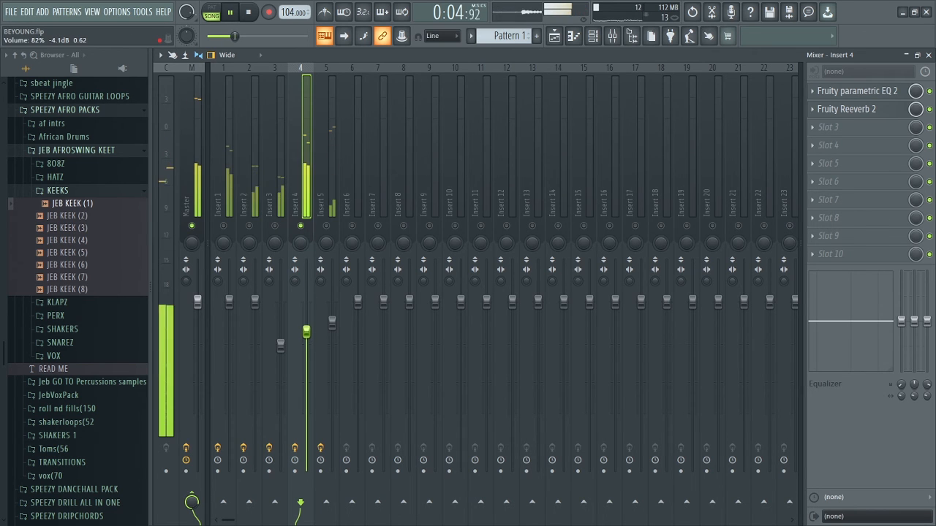
pyautogui.rightClick(302, 226)
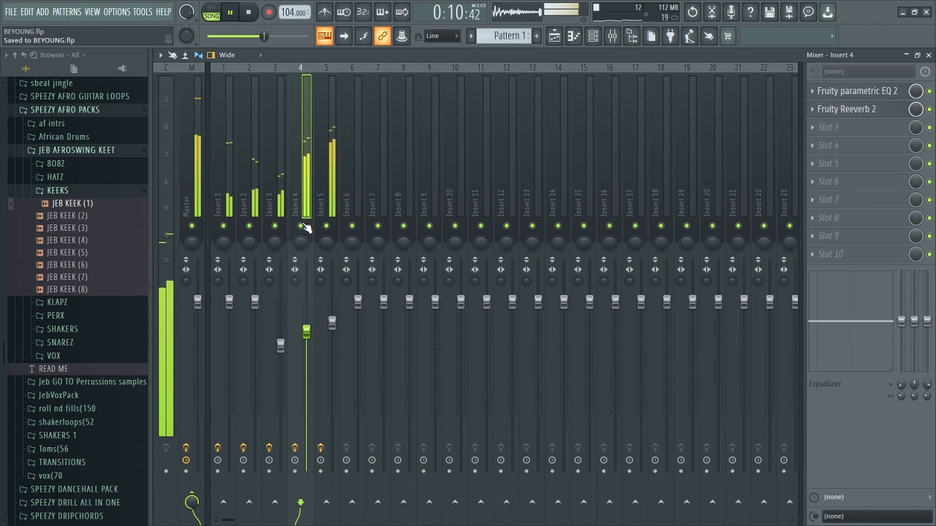
# Save the project and listen to the arrangement in the playlist.
pyautogui.click(11, 12)
pyautogui.click(29, 65)
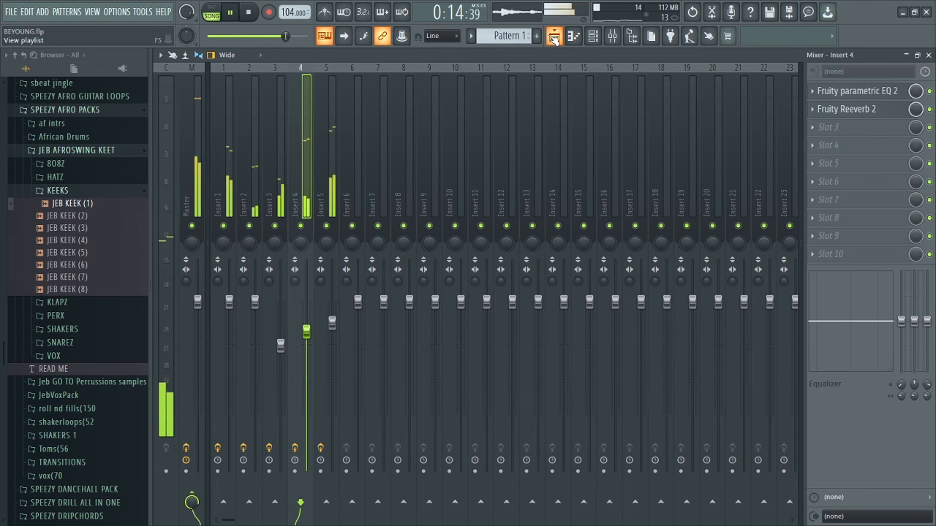
pyautogui.click(606, 42)
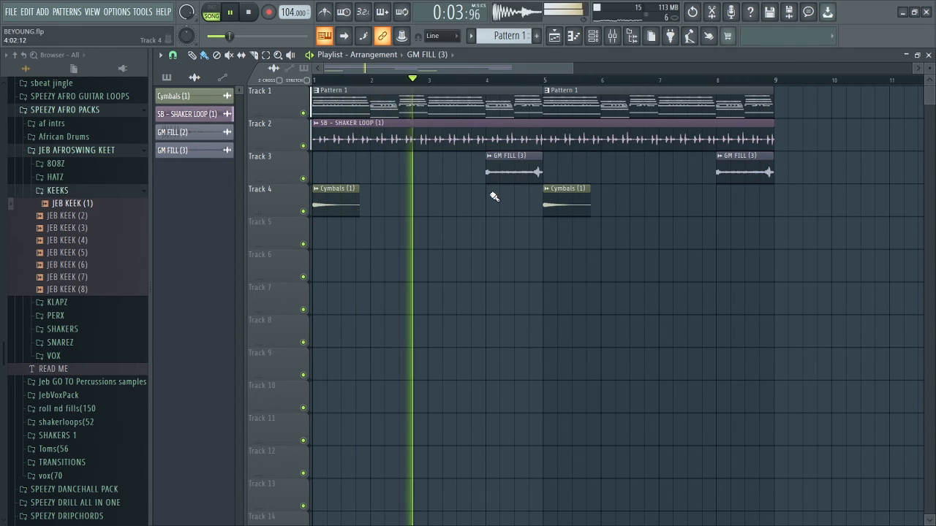
pyautogui.press('space')
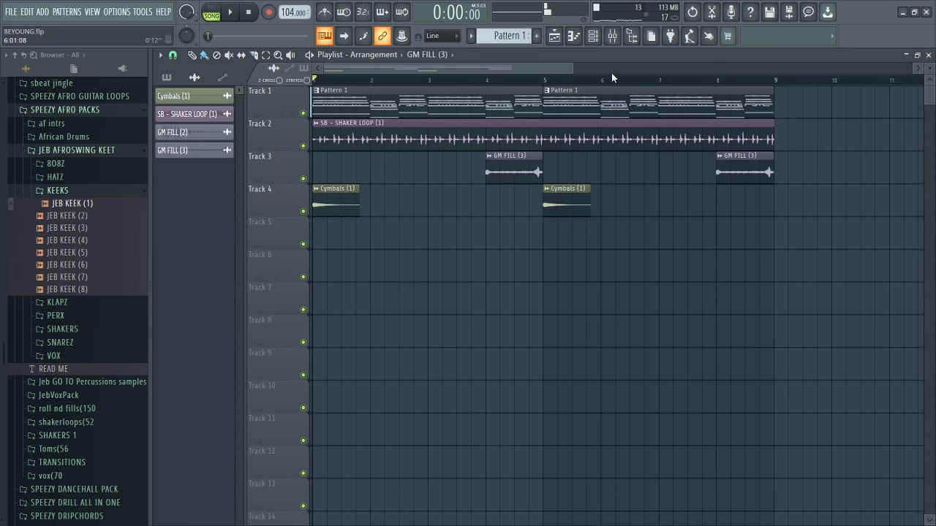
# Audition the samples in the 808Z folder and load Jeb 808_1 (C) in a new channel, ready for piano roll editing.
pyautogui.click(594, 36)
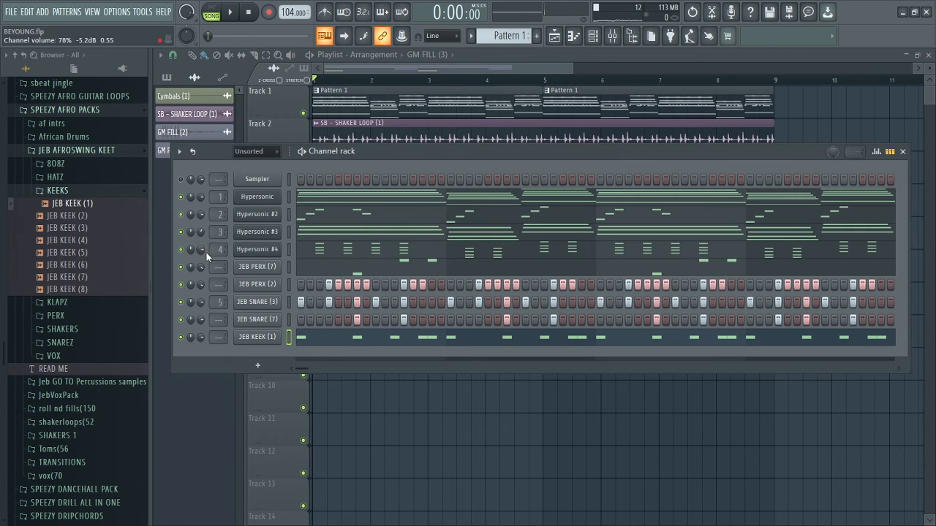
pyautogui.click(56, 167)
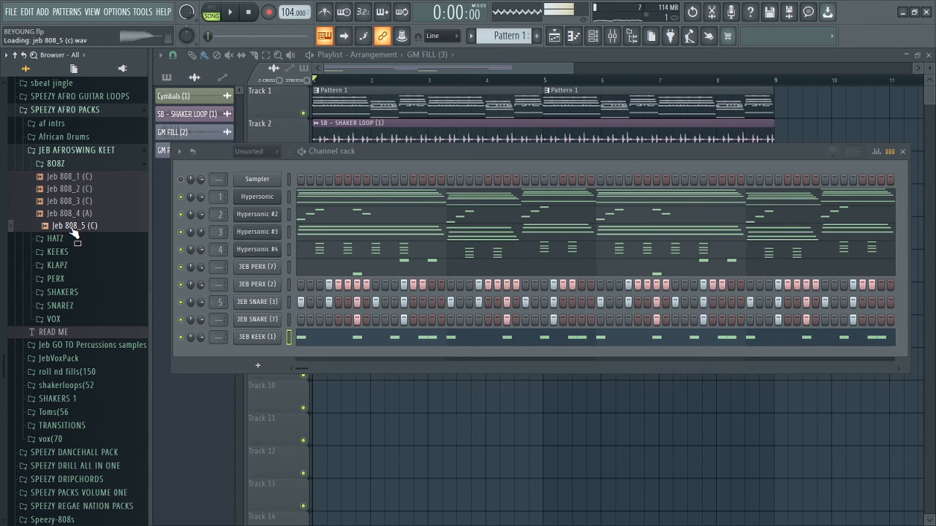
pyautogui.rightClick(71, 178)
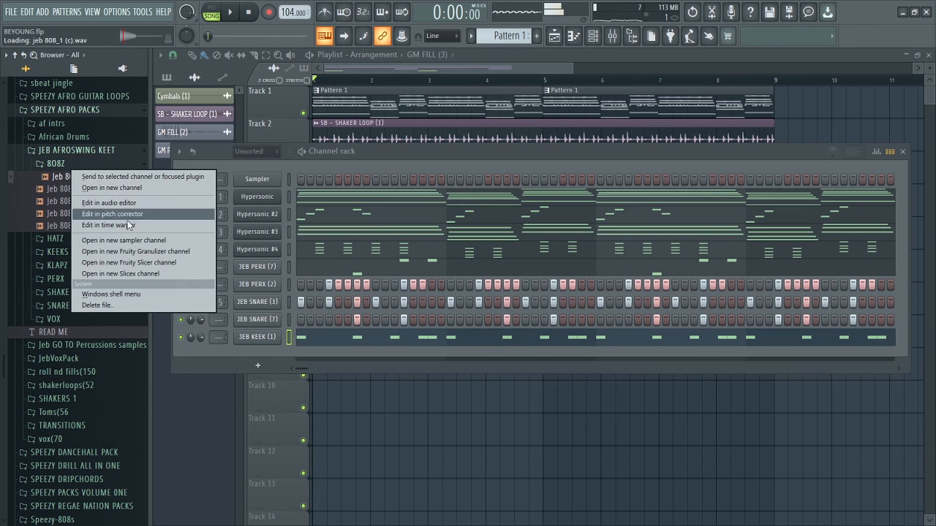
pyautogui.click(109, 188)
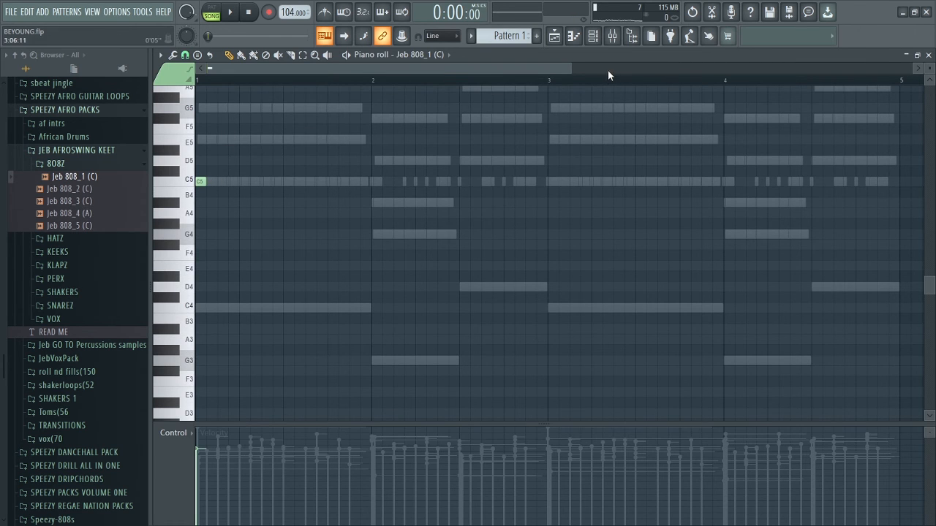
# Place the Jeb 808_1 (C) C5 note on step 3 of bar 1, check it in playback and lengthen it to two steps.
pyautogui.moveTo(571, 70); pyautogui.dragTo(384, 70)
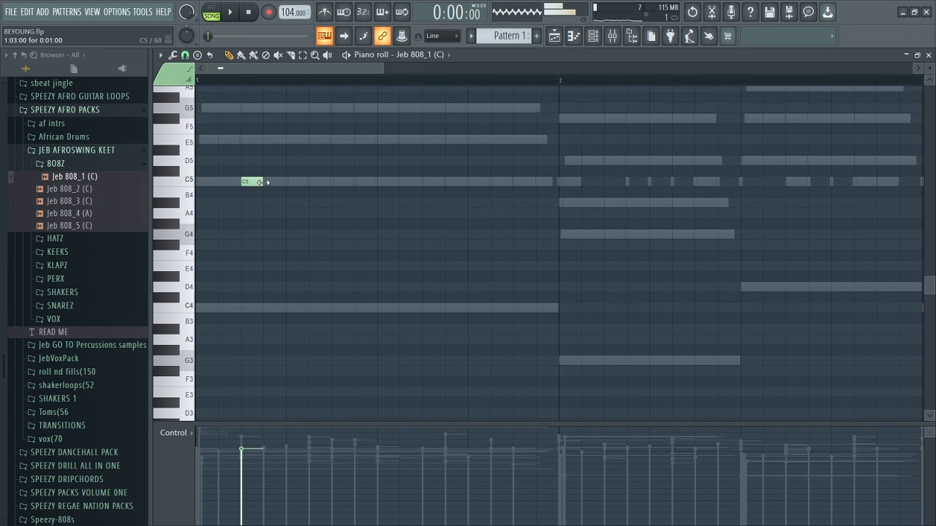
pyautogui.press('space')
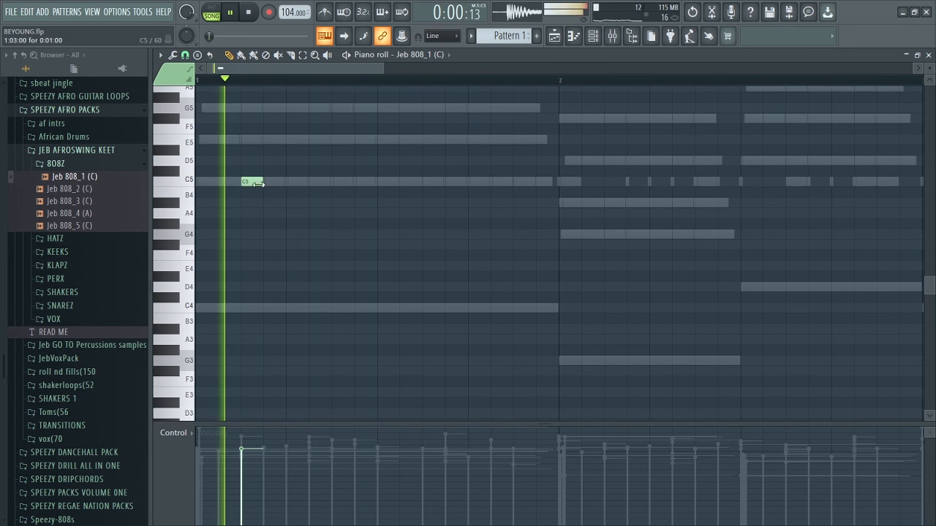
pyautogui.moveTo(258, 184)
pyautogui.mouseDown()
pyautogui.moveTo(287, 184)
pyautogui.moveTo(261, 183)
pyautogui.mouseUp()
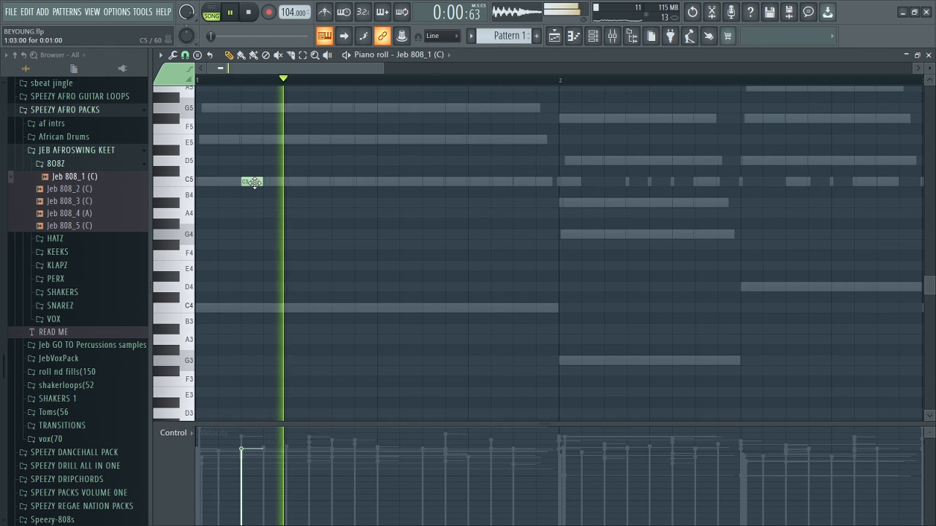
pyautogui.moveTo(261, 182); pyautogui.dragTo(280, 182)
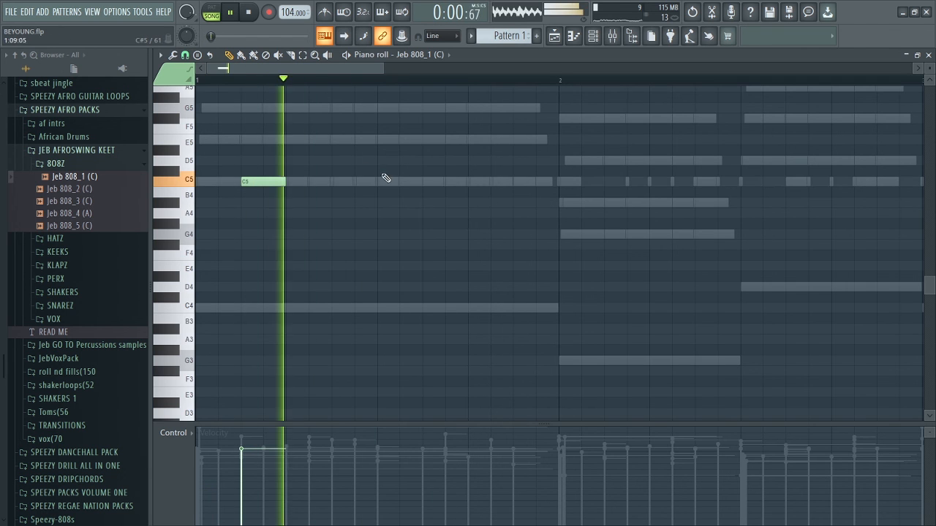
# Add two-step Jeb 808_1 (C) notes in bar 1: C5 on step 11 and E5 on step 15.
pyautogui.click(432, 181)
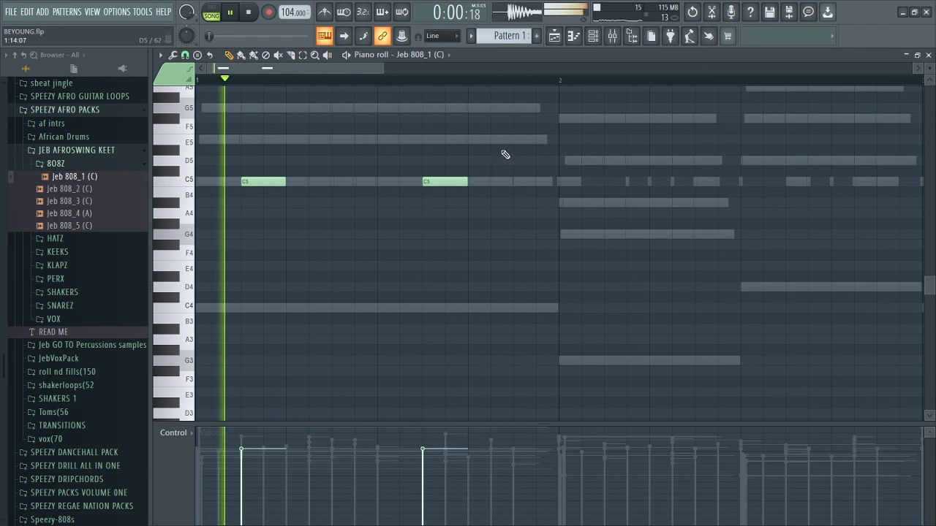
pyautogui.click(518, 139)
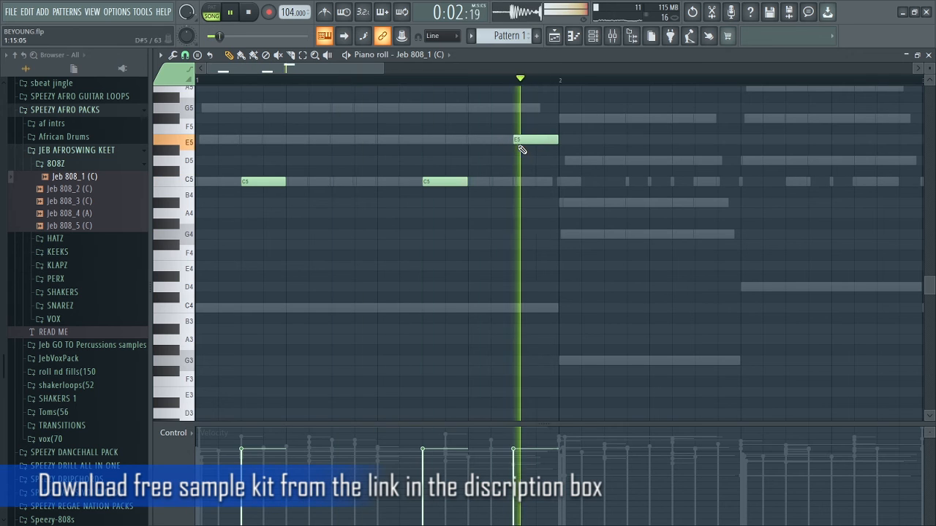
pyautogui.scroll(1, 584, 173)
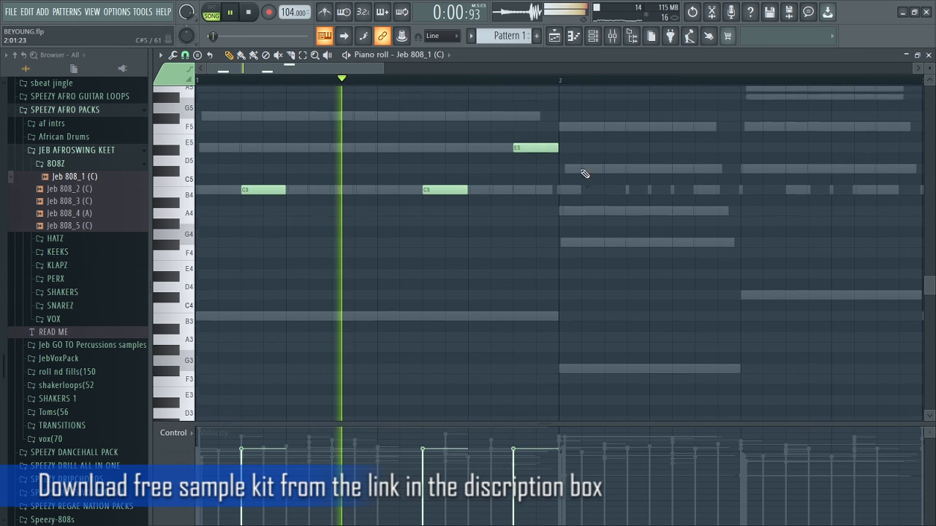
# Add two-step 808 notes in bar 2: G4 on step 3 and D5 on step 7.
pyautogui.scroll(4, 582, 167)
pyautogui.scroll(-6, 581, 161)
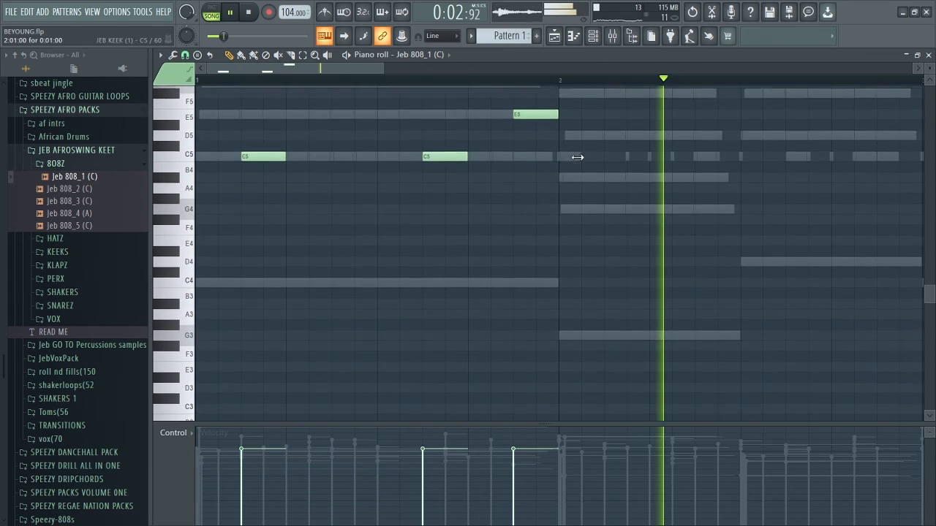
pyautogui.scroll(-1, 576, 162)
pyautogui.click(602, 192)
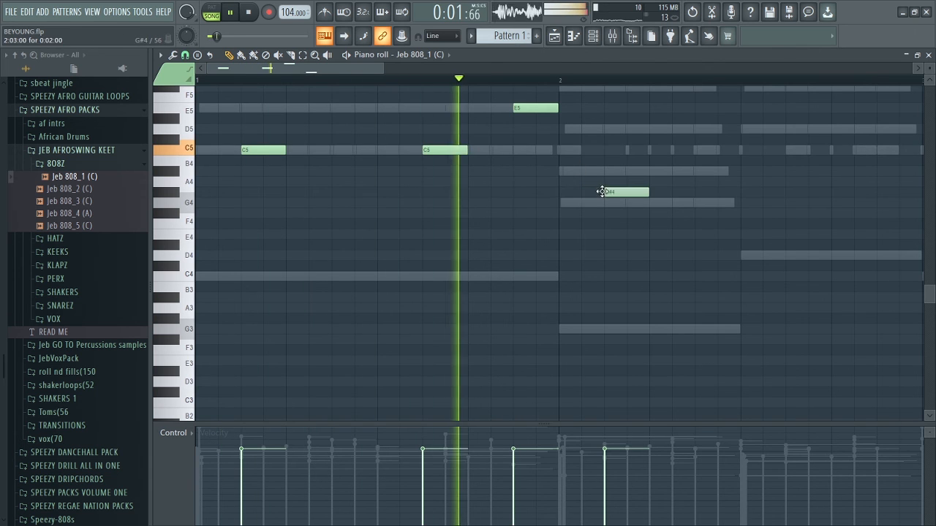
pyautogui.moveTo(602, 191); pyautogui.dragTo(602, 203)
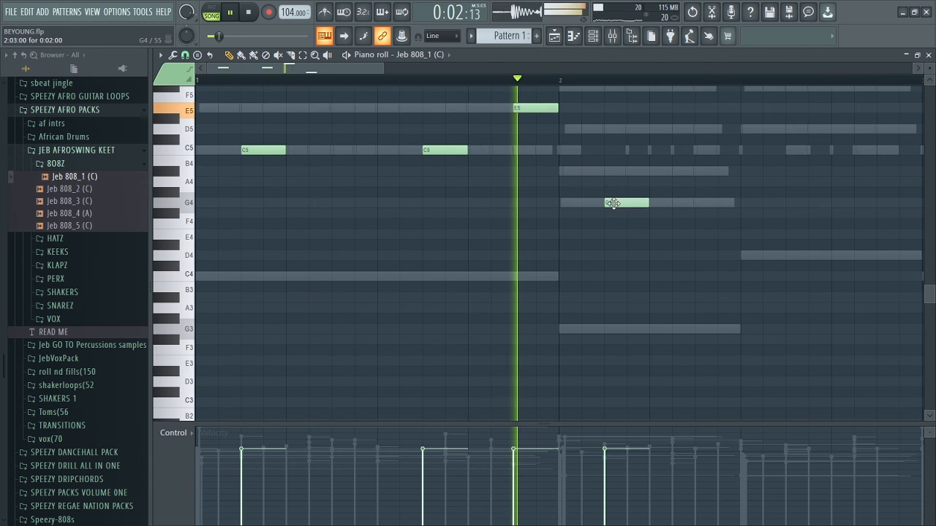
pyautogui.click(697, 129)
# Complete bar 2 of the 808 line with two-step notes: D5 on step 11 and F#5 on step 15.
pyautogui.scroll(3, 696, 143)
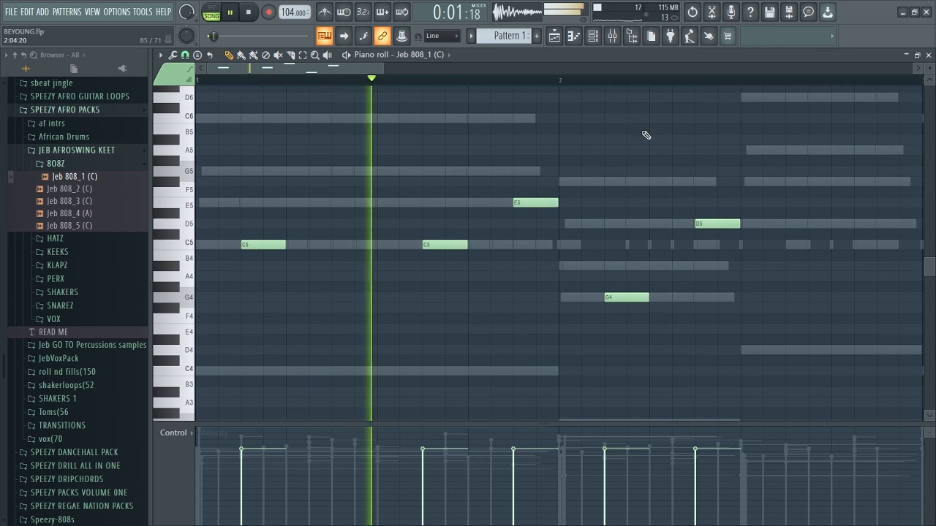
pyautogui.moveTo(366, 68); pyautogui.dragTo(434, 66)
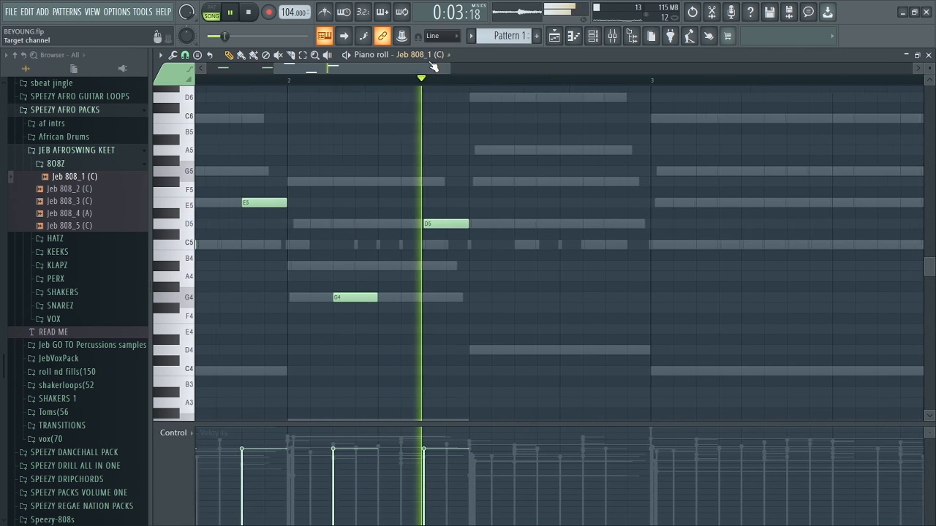
pyautogui.press('space')
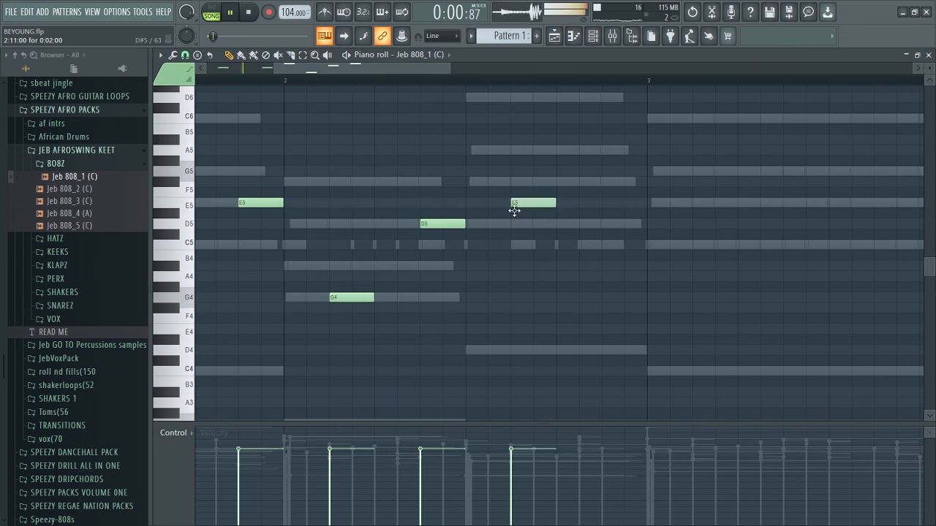
pyautogui.click(606, 181)
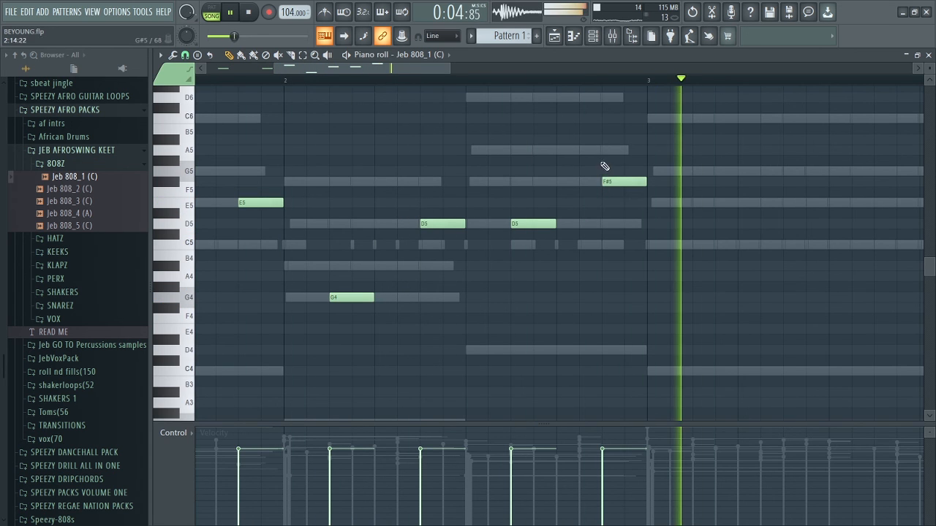
# Replace the sample of the 808 channel with Jeb 808_2 (C), keeping its notes.
pyautogui.moveTo(274, 69); pyautogui.dragTo(168, 78)
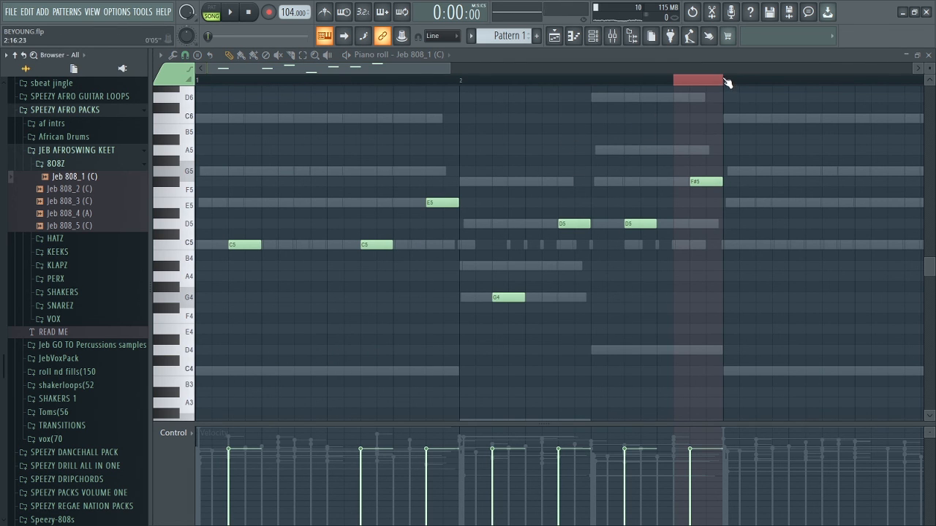
pyautogui.moveTo(727, 82); pyautogui.dragTo(526, 82)
pyautogui.moveTo(70, 189); pyautogui.dragTo(324, 355)
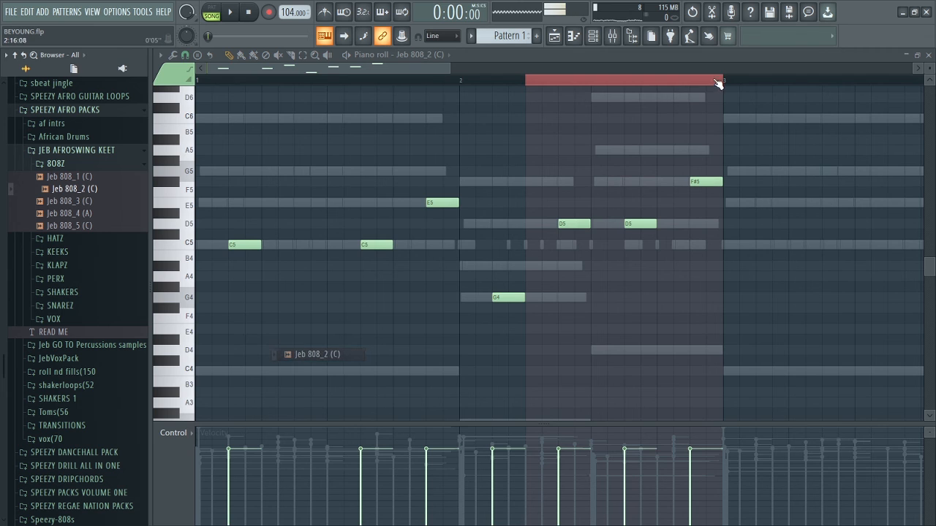
# Select the 808 notes of bars 1 and 2, duplicate them into bars 3 and 4 and clear the selection.
pyautogui.moveTo(723, 82); pyautogui.dragTo(657, 80)
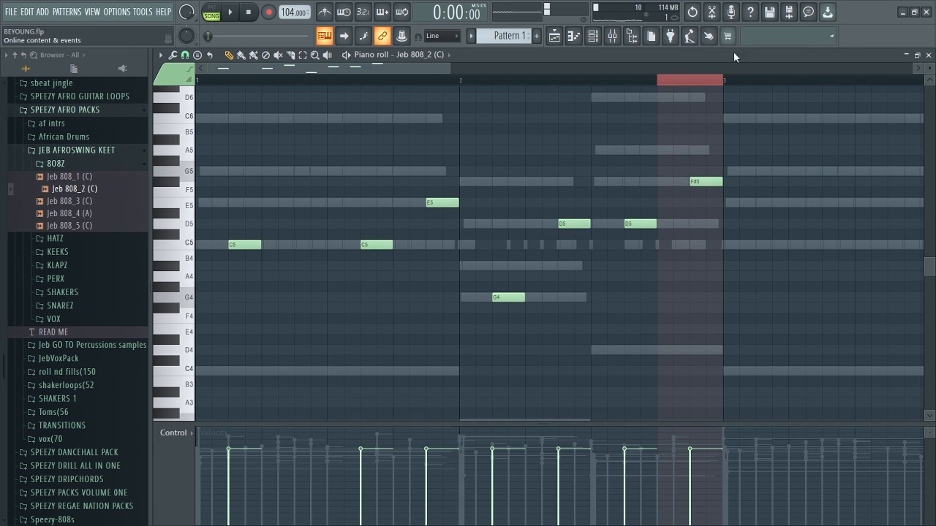
pyautogui.moveTo(726, 85); pyautogui.dragTo(167, 130)
pyautogui.hotkey('ctrl', 'b')
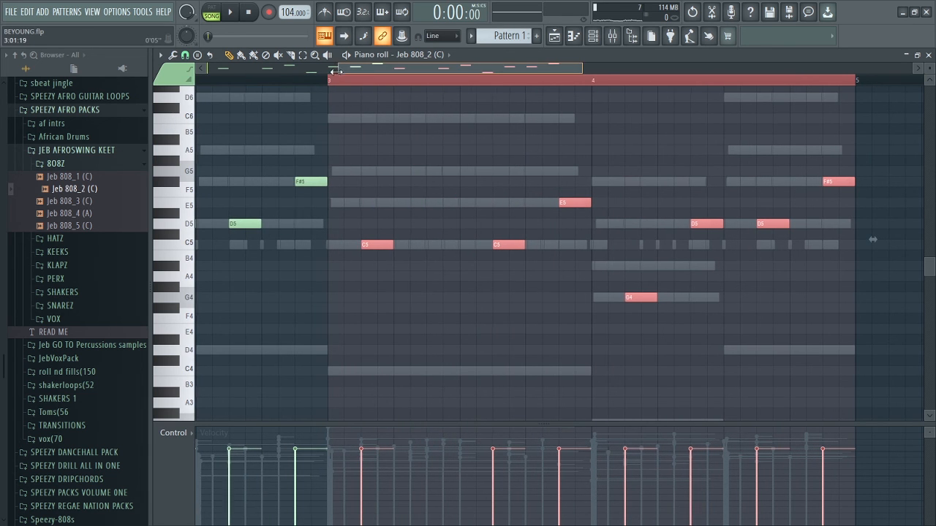
pyautogui.moveTo(334, 71); pyautogui.dragTo(199, 70)
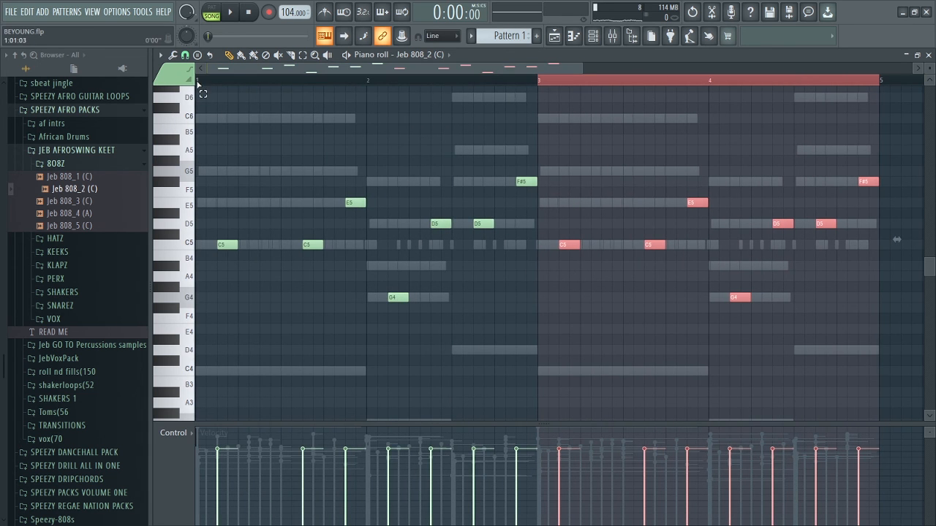
pyautogui.click(204, 87)
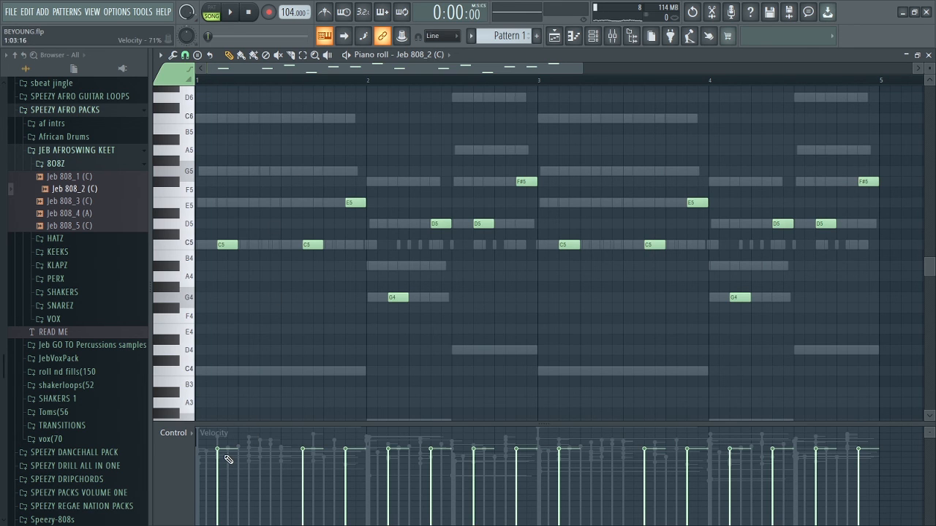
# Listen to the four-bar 808 line and lower the velocity of all its notes to about 52%.
pyautogui.press('space')
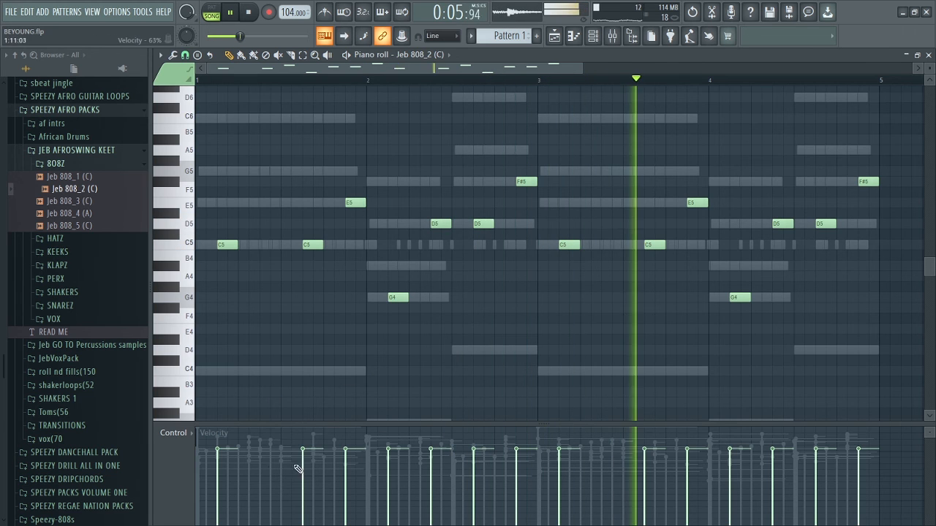
pyautogui.press('space')
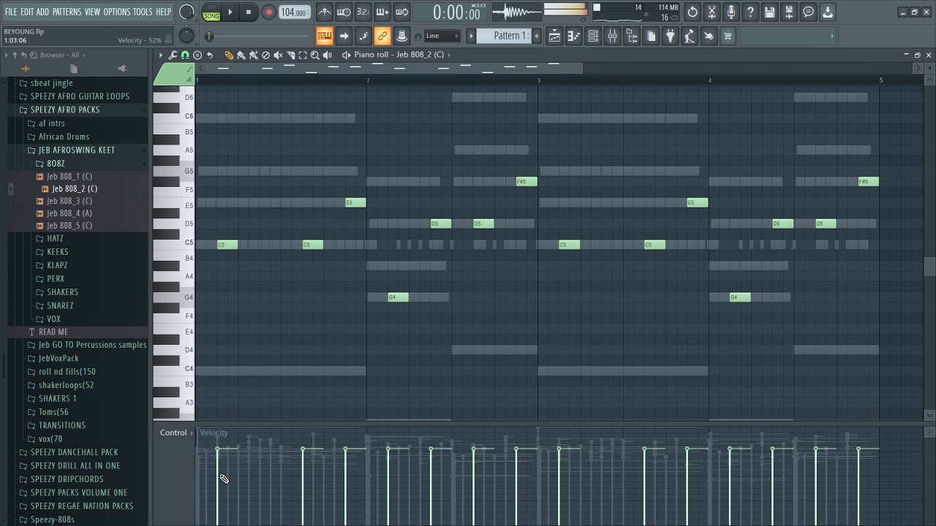
pyautogui.hscroll(5, 221, 479)
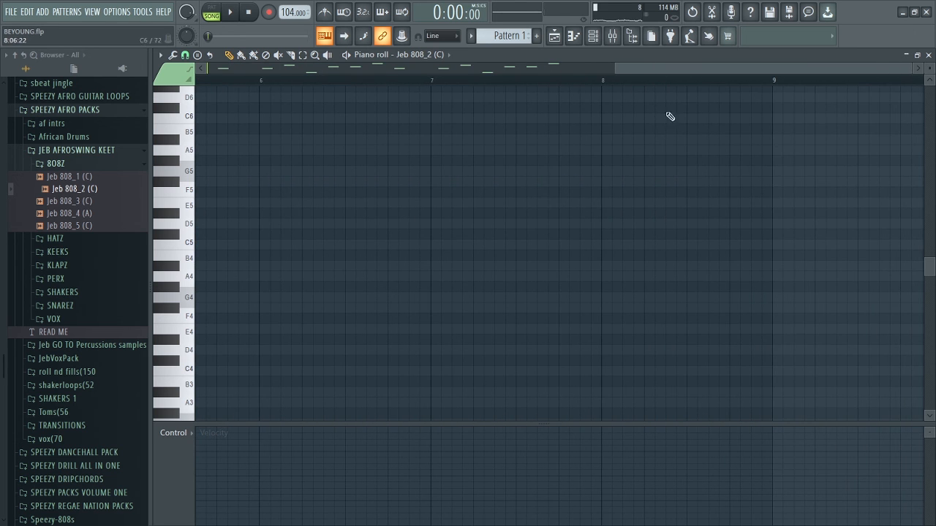
pyautogui.moveTo(633, 71); pyautogui.dragTo(146, 119)
# Save the project and play the 808 line with the rest of the beat.
pyautogui.press('space')
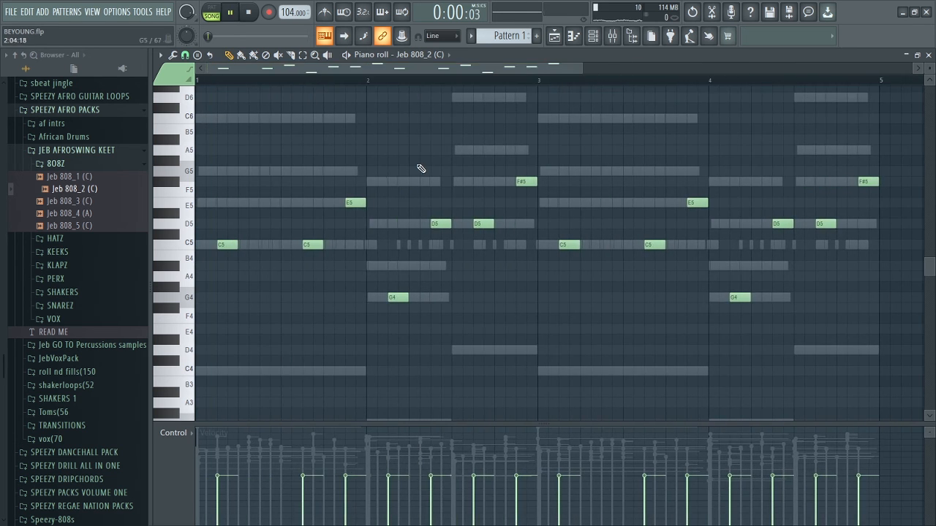
pyautogui.hotkey('ctrl', 's')
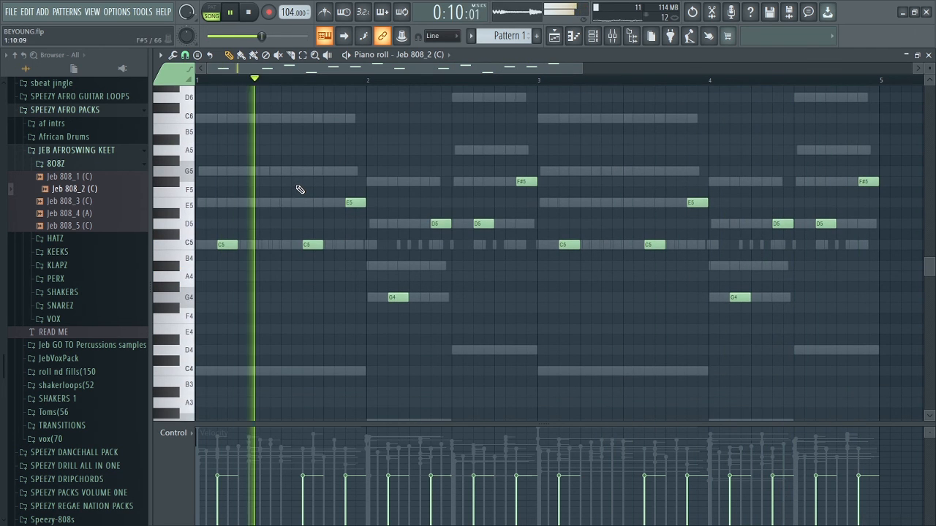
pyautogui.press('space')
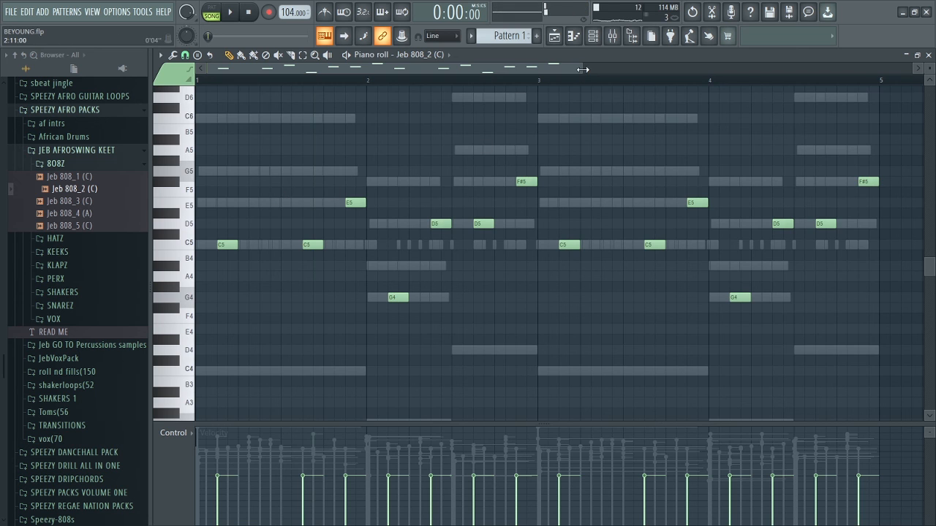
# Try an extra two-step C5 note on step 7 of bar 1 with a one-step E6 slide/porta note above it, and check it in playback.
pyautogui.moveTo(583, 69); pyautogui.dragTo(384, 68)
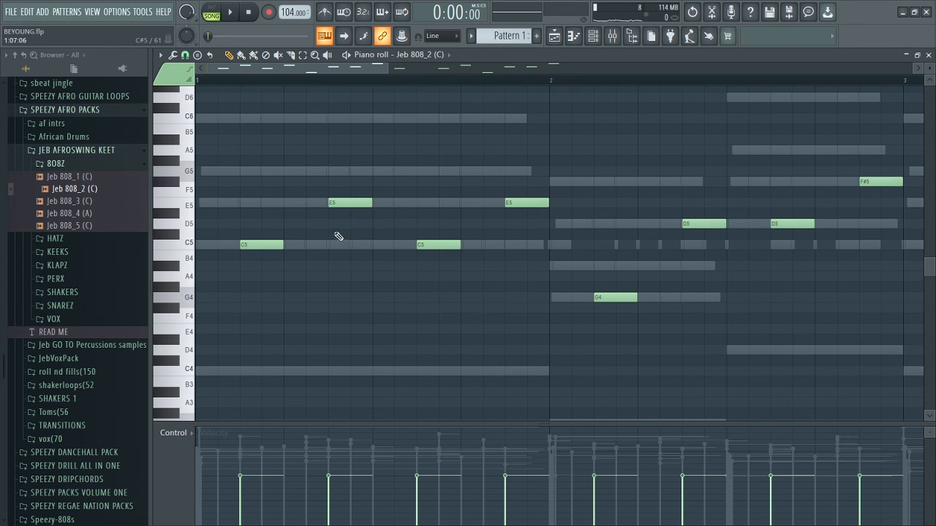
pyautogui.doubleClick(344, 203)
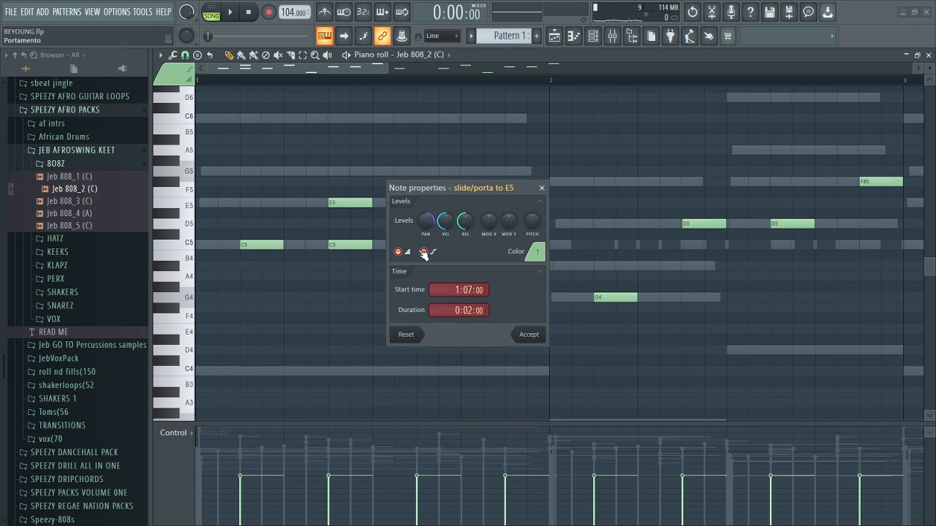
pyautogui.click(529, 336)
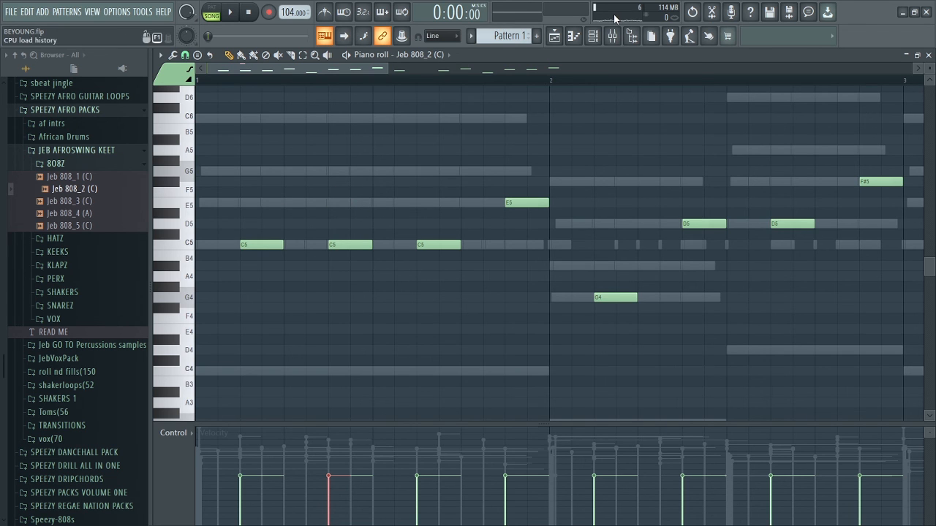
pyautogui.scroll(2, 641, 106)
pyautogui.press('space')
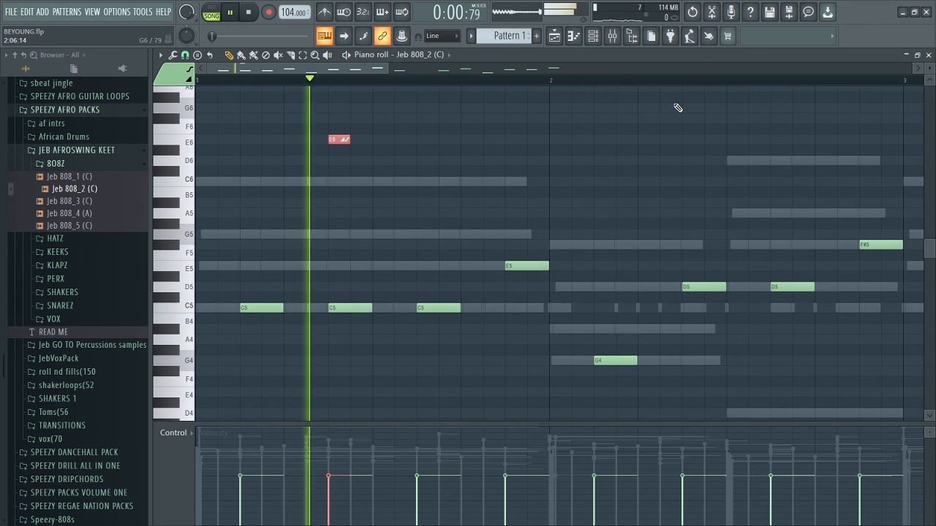
pyautogui.press('space')
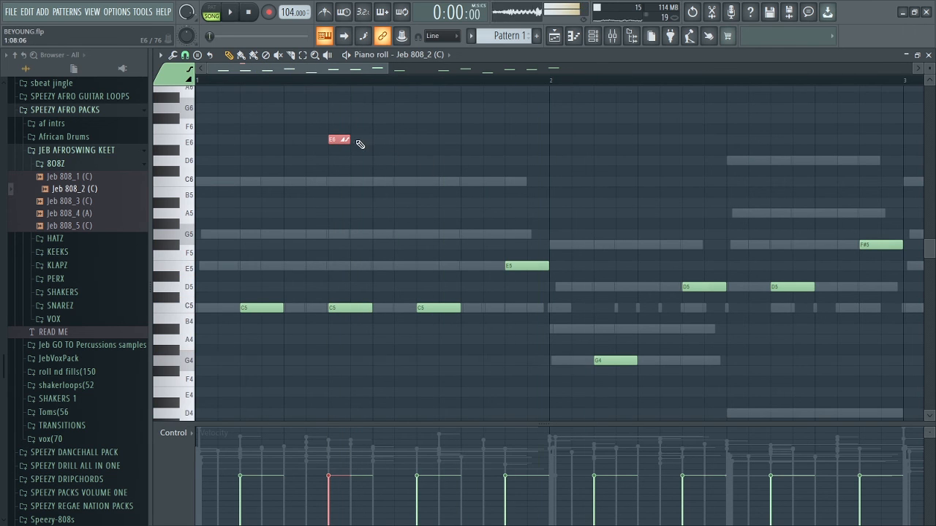
pyautogui.press('space')
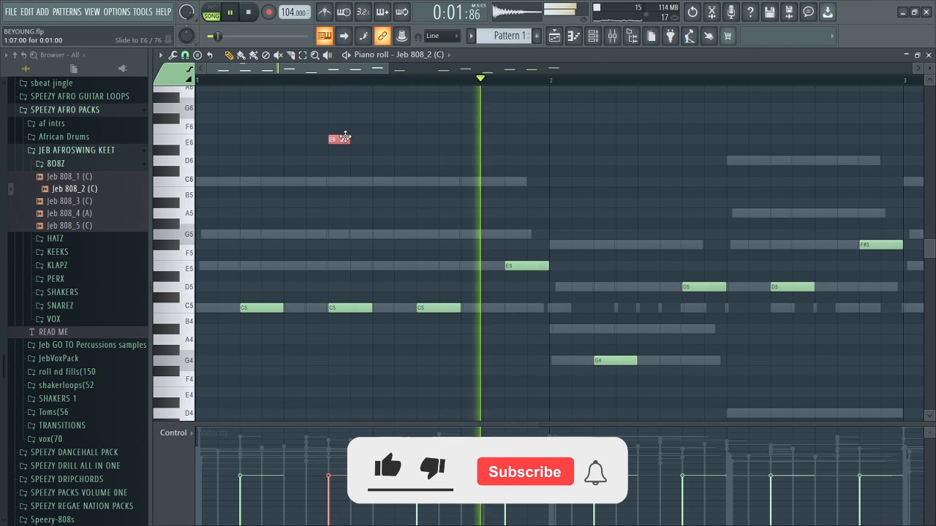
pyautogui.press('space')
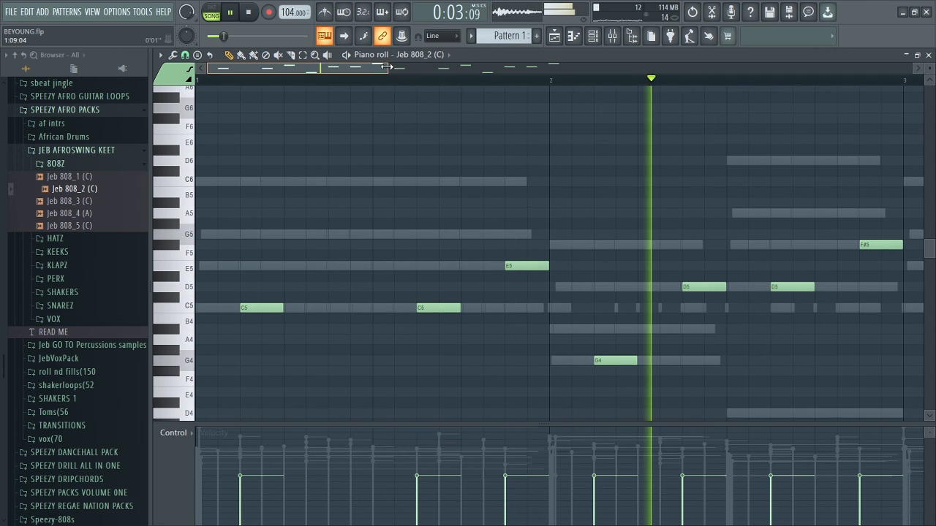
# Show the channel rack of Pattern 1 over the playlist and display its step grids as note previews.
pyautogui.click(554, 36)
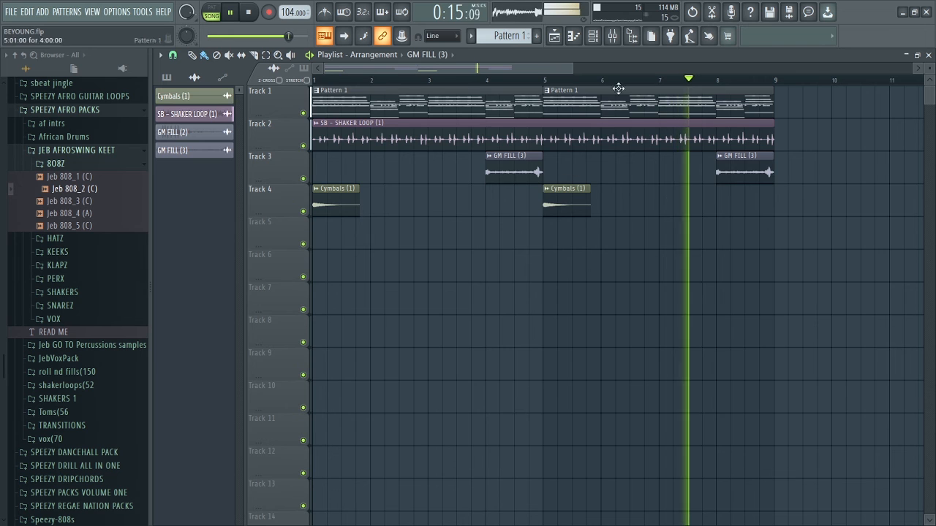
pyautogui.doubleClick(557, 110)
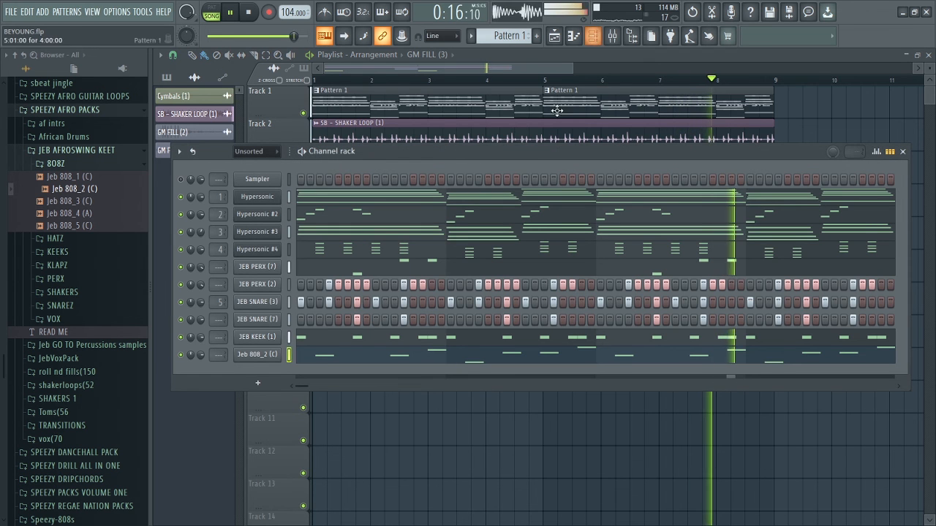
pyautogui.click(890, 152)
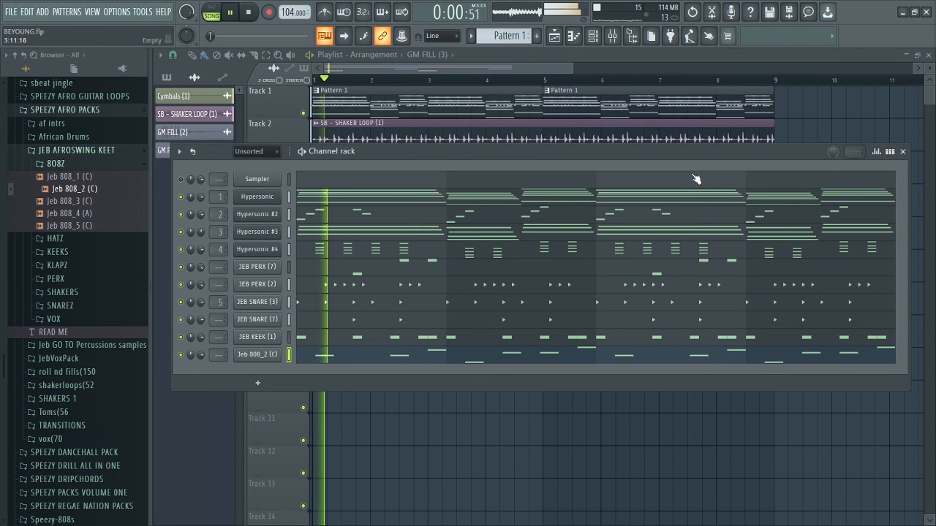
# Reposition the channel rack, replay the arrangement from the start and close the rack to view the playlist.
pyautogui.press('space')
pyautogui.moveTo(543, 160); pyautogui.dragTo(534, 160)
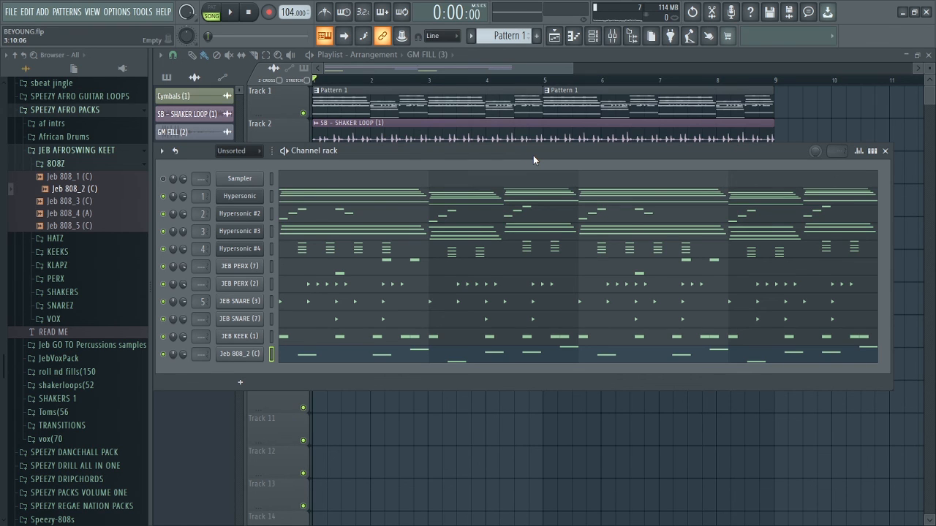
pyautogui.press('space')
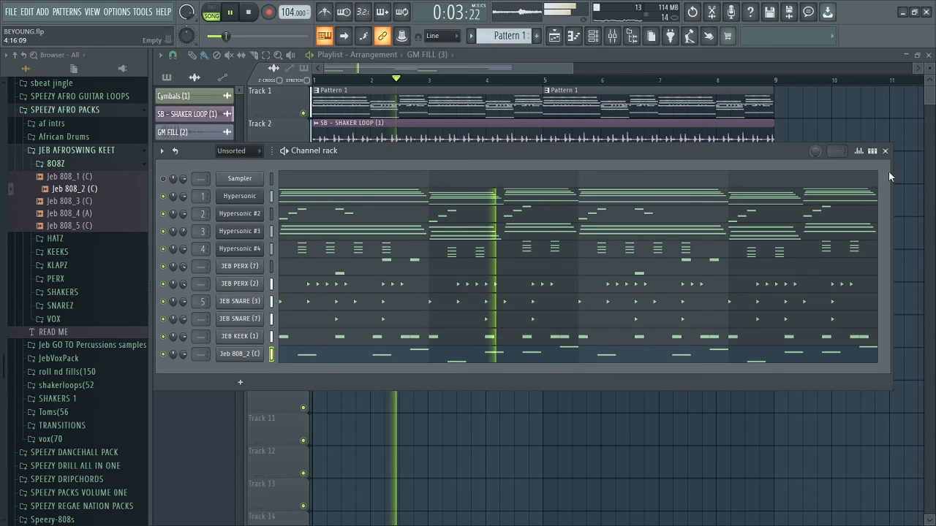
pyautogui.click(884, 150)
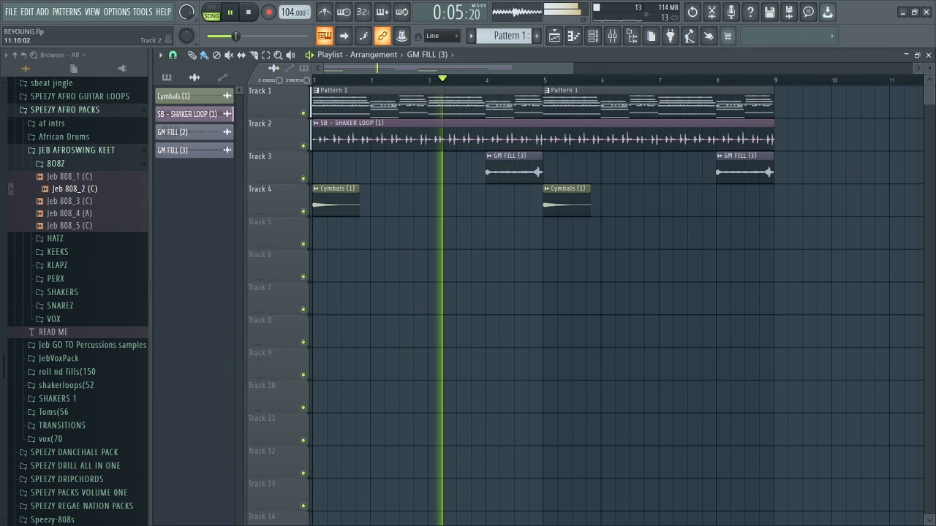